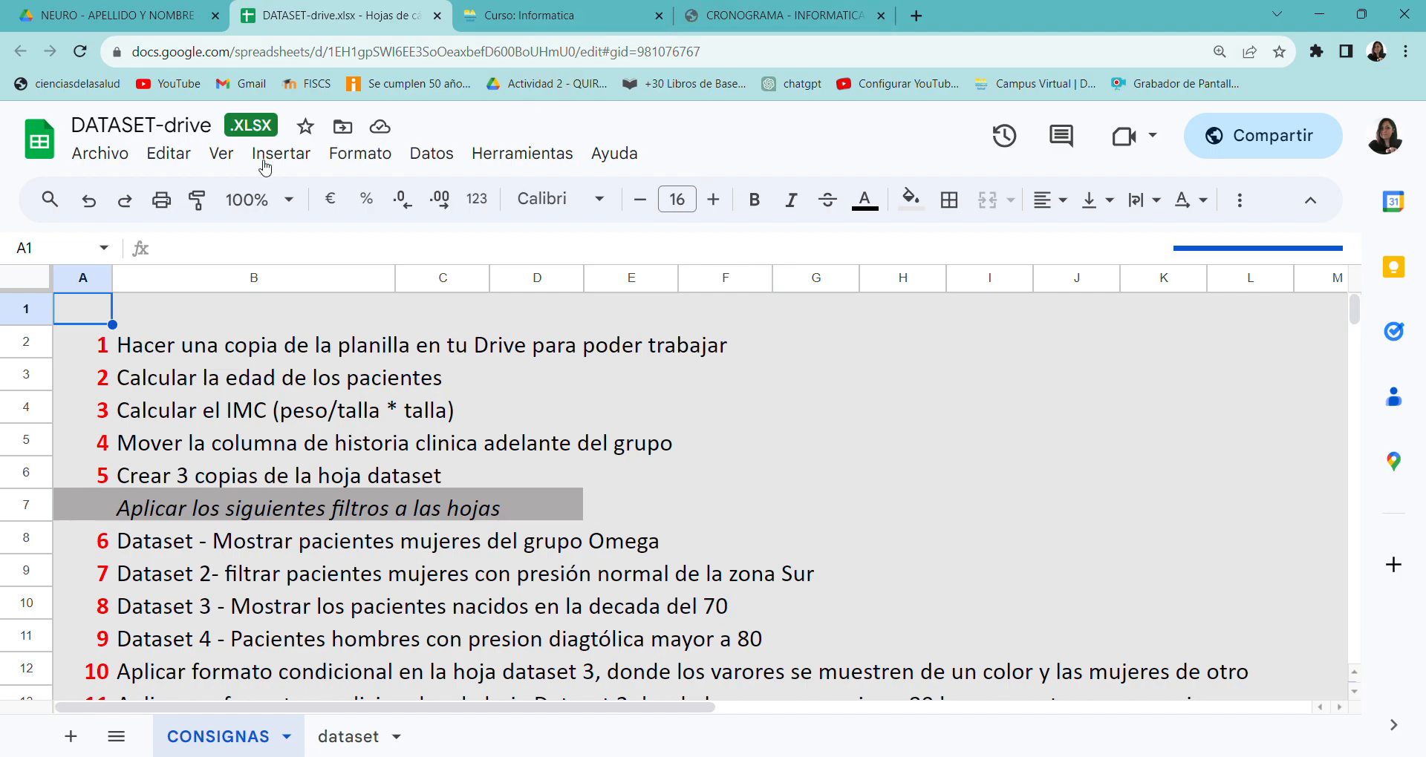
Step: Make a copy of the spreadsheet, replacing the "Copia de" prefix in its name with the surname and a hyphen, and close the original
left_click(101, 154)
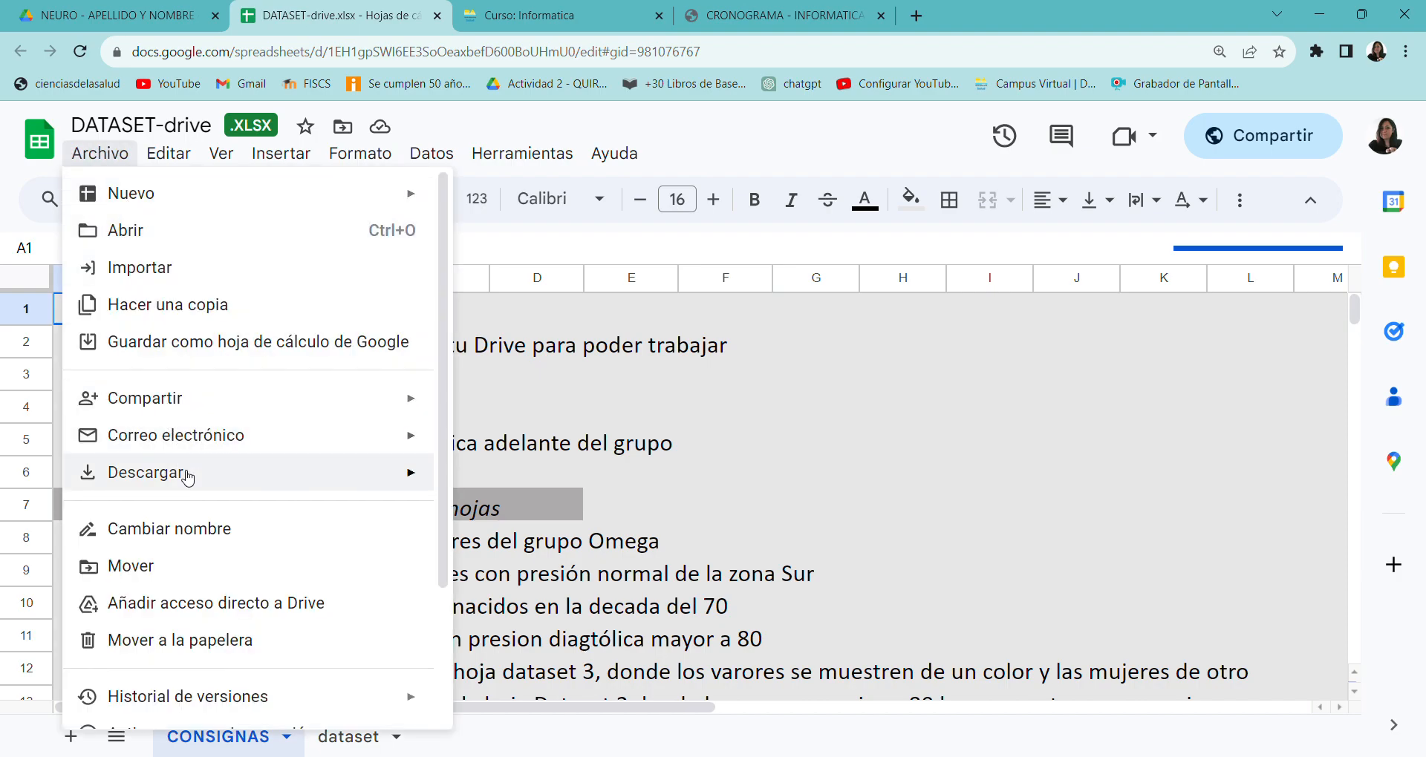
mouse_move(188, 476)
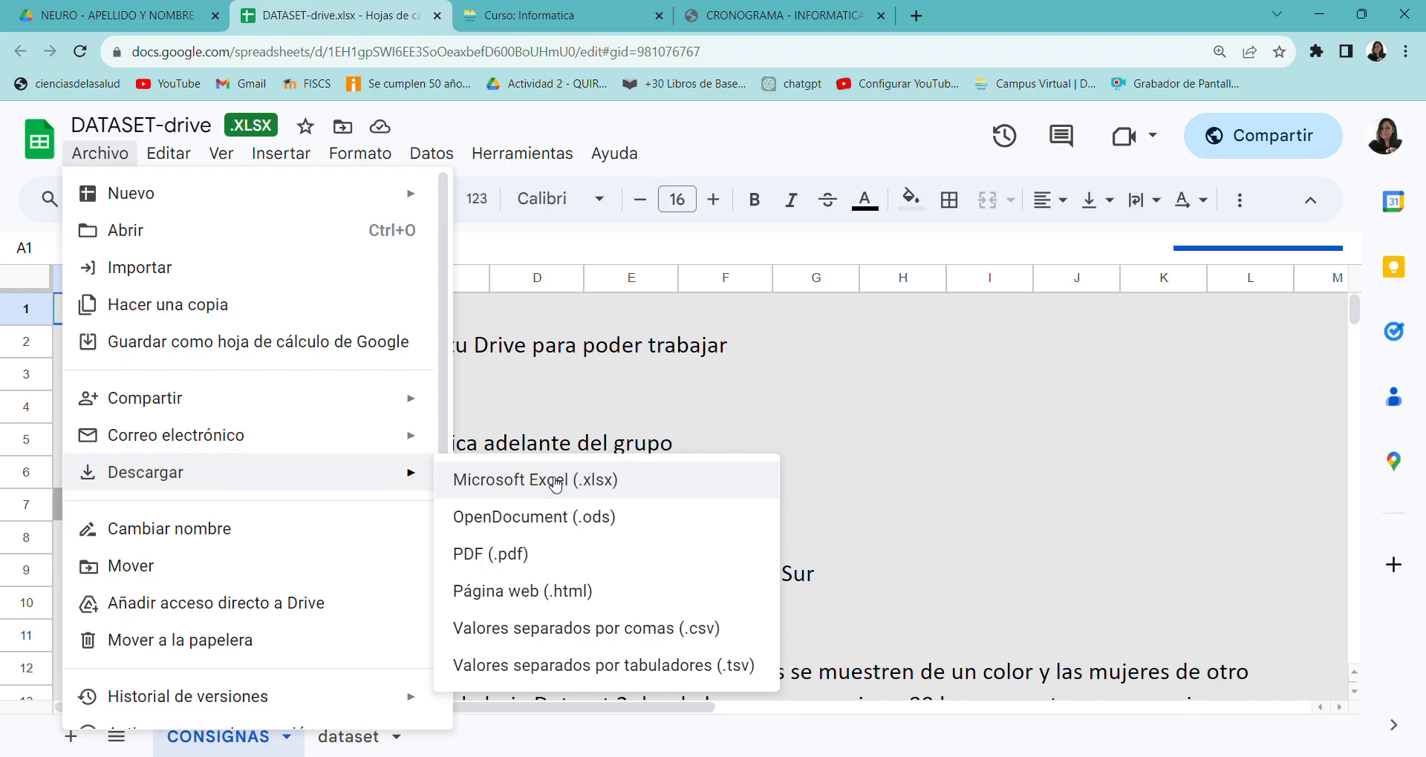
left_click(225, 319)
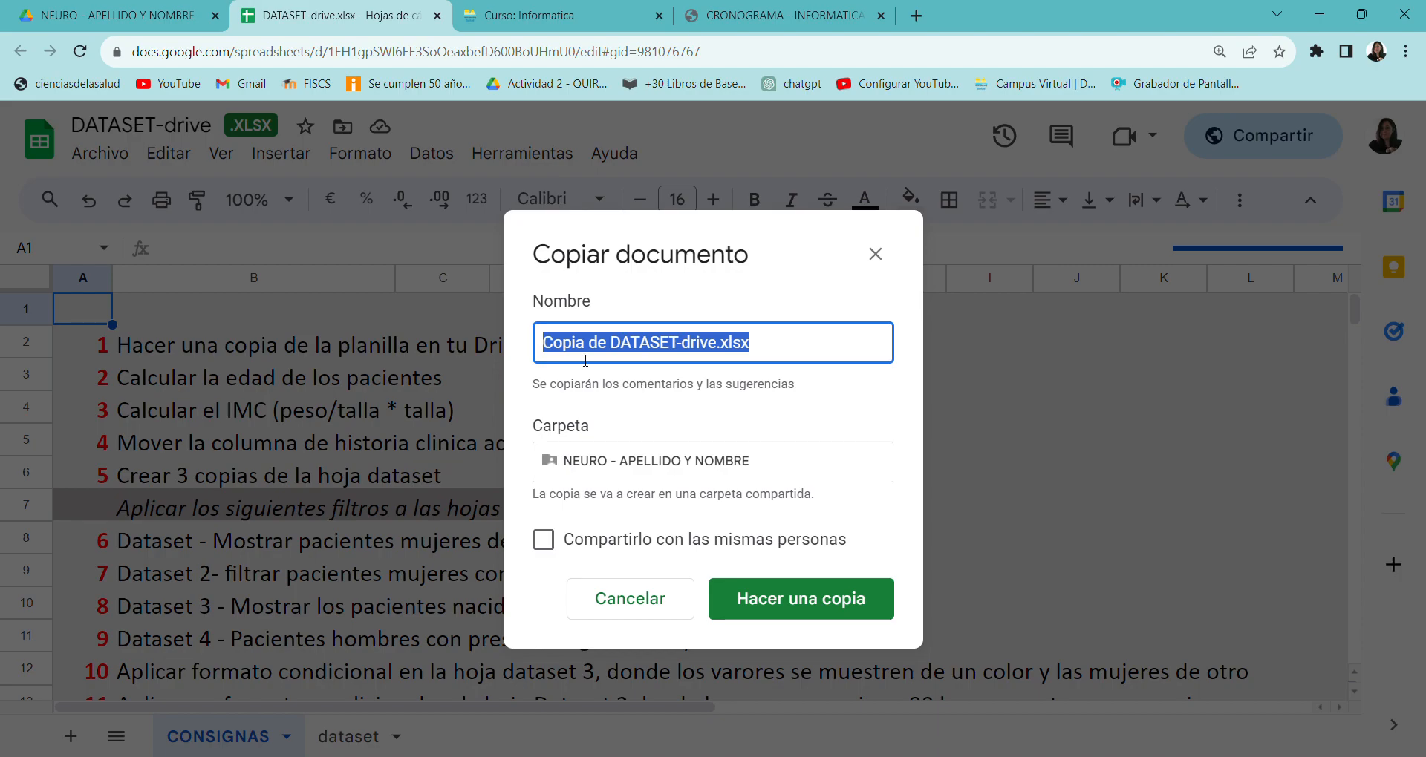
left_click(617, 350)
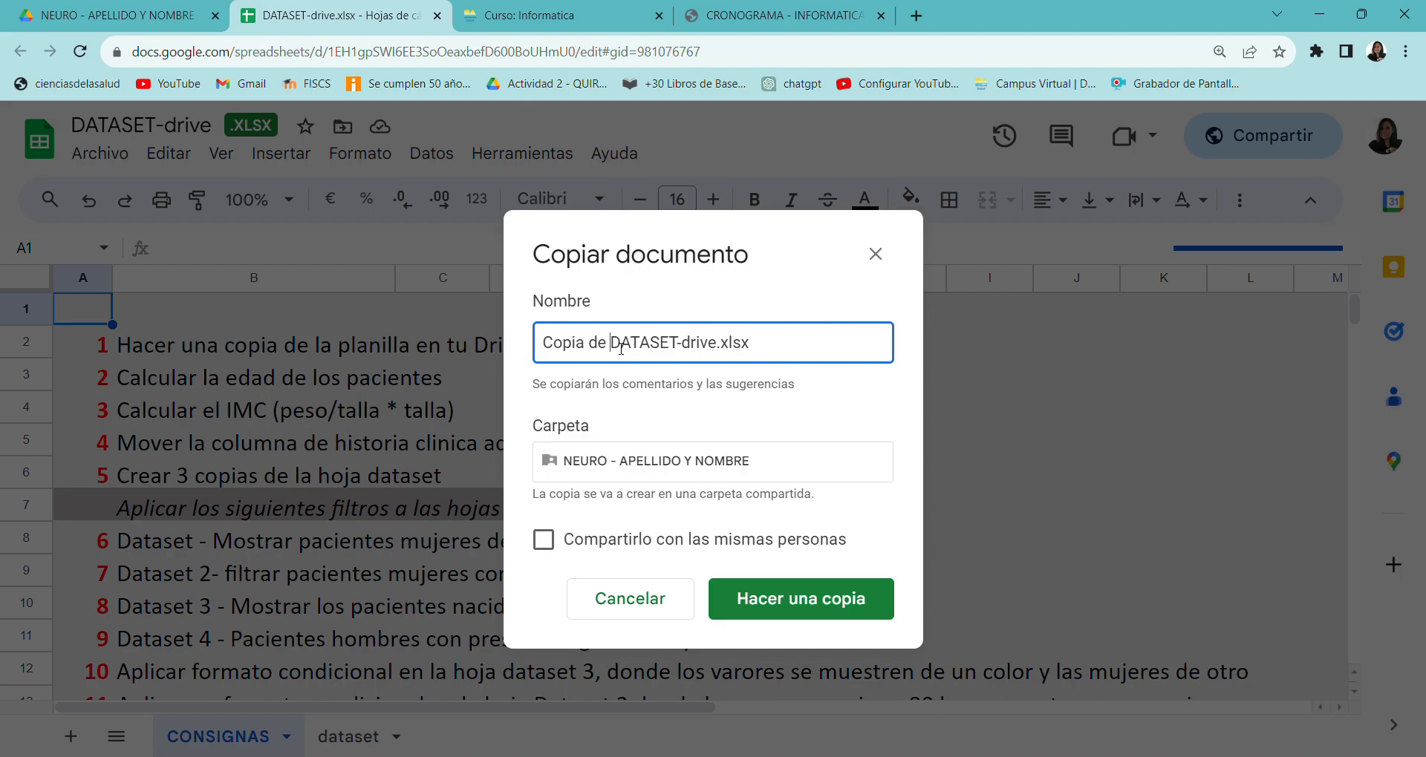
left_click_drag(621, 349, 520, 348)
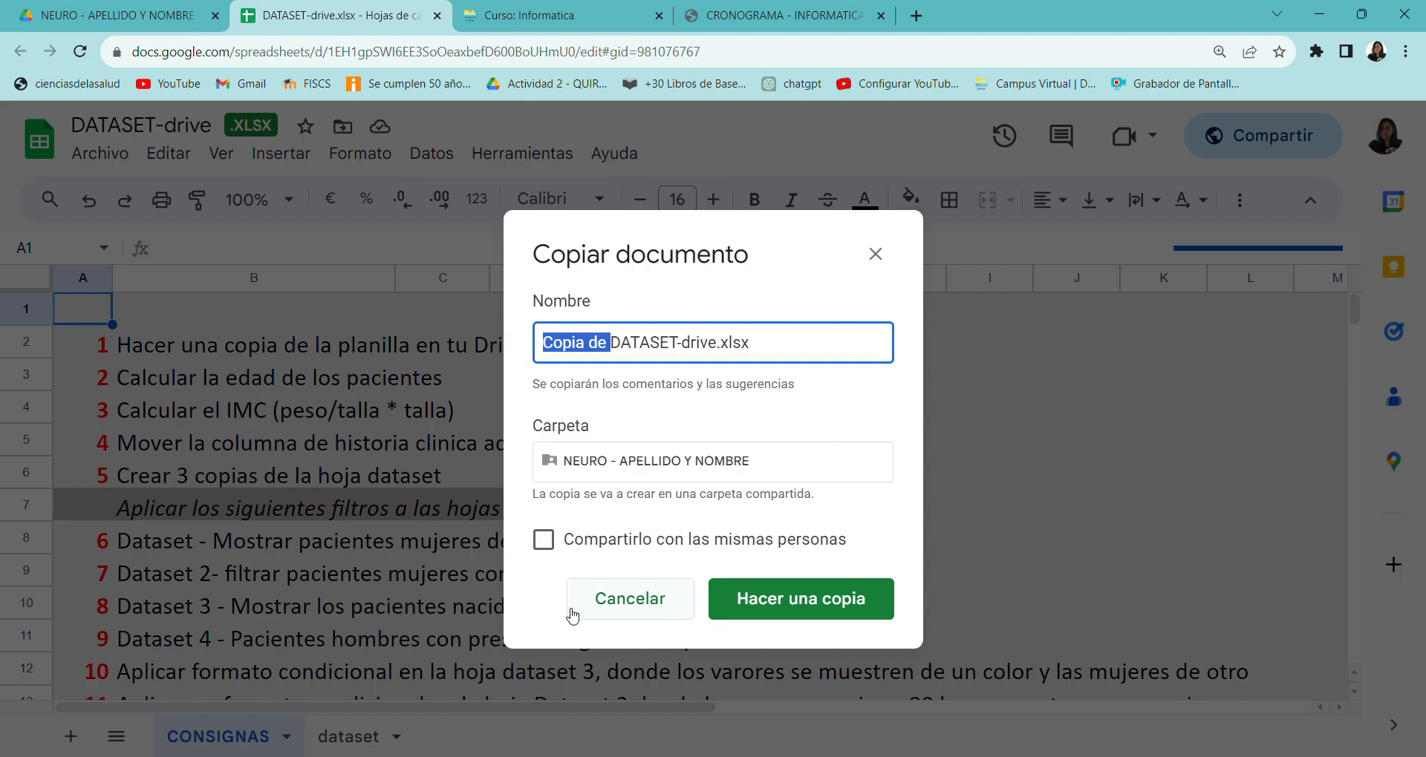
type("qui")
key("BackSpace")
key("BackSpace")
key("BackSpace")
type("Quiroz")
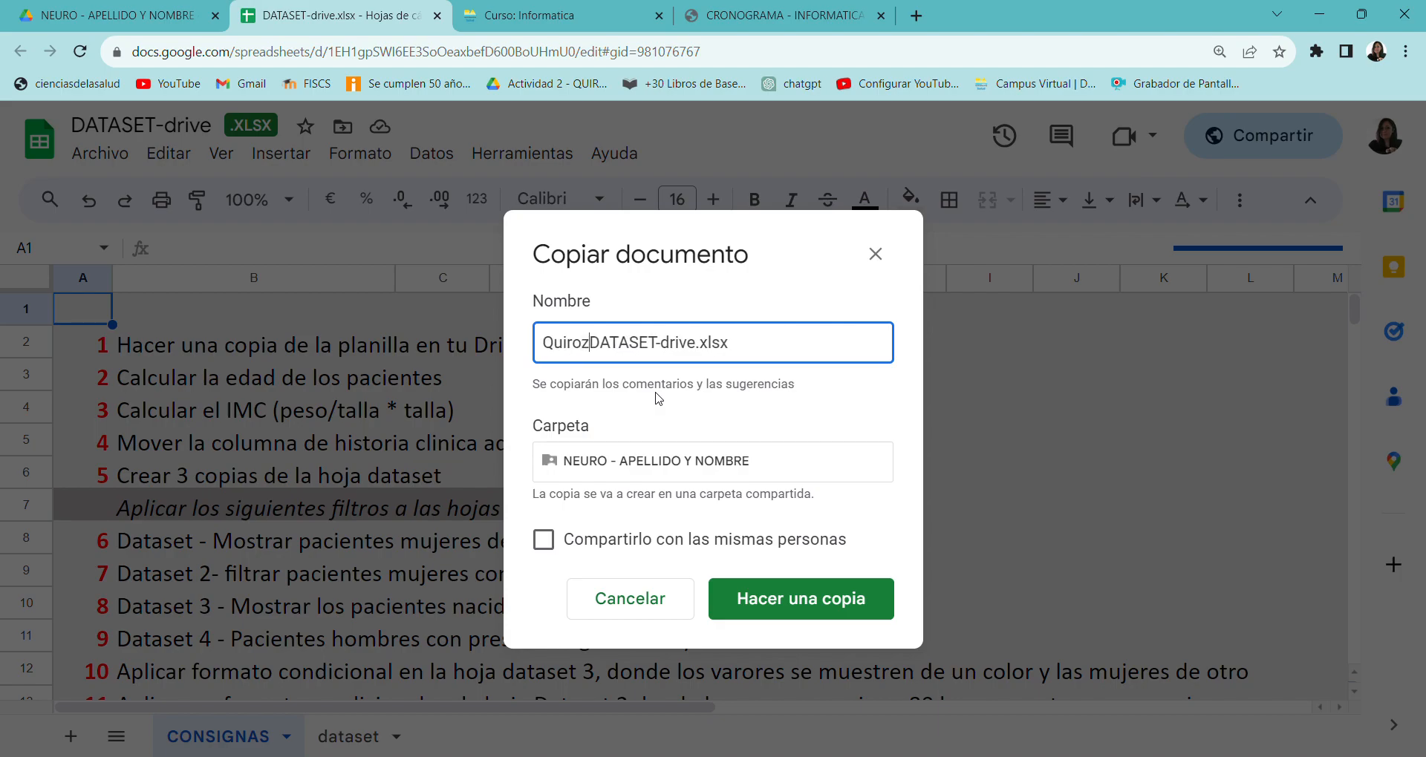
type(" -")
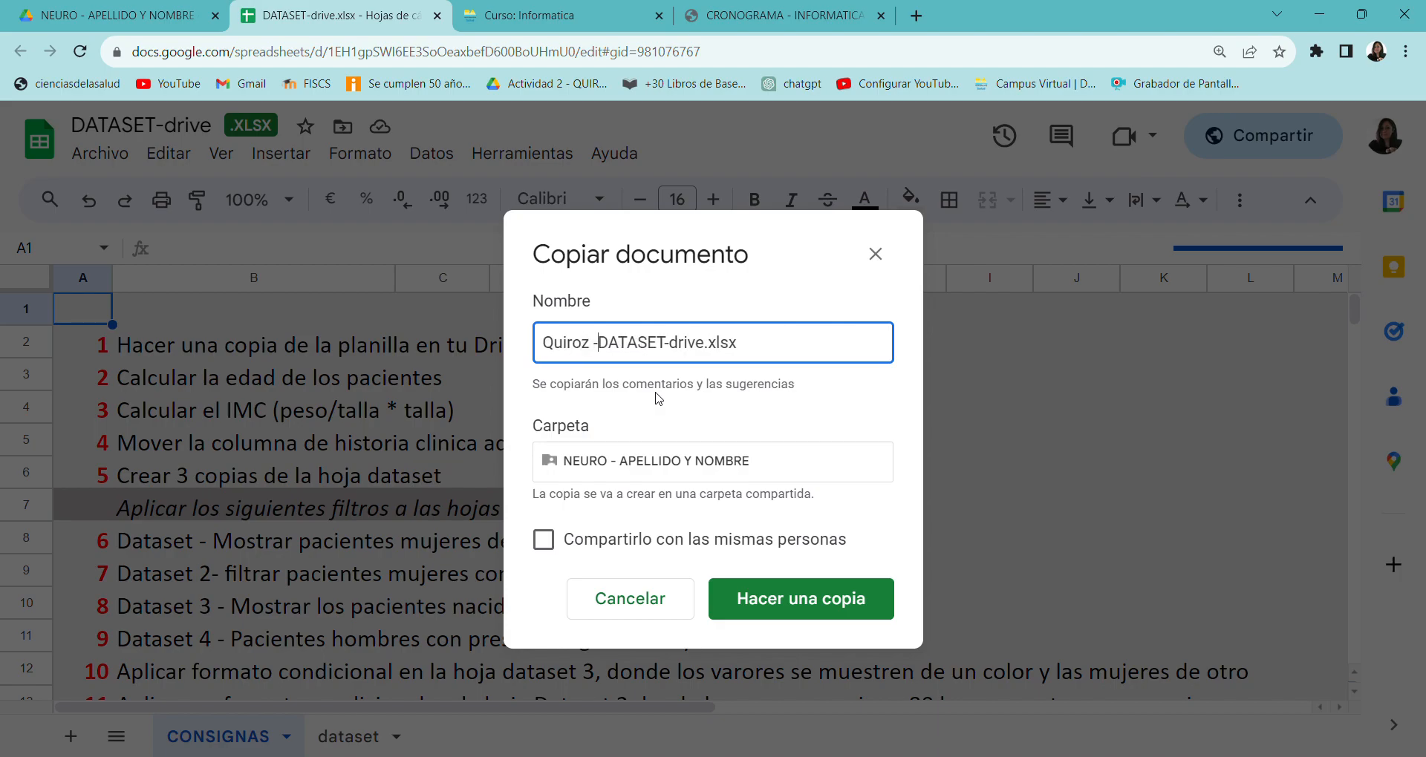
left_click(821, 603)
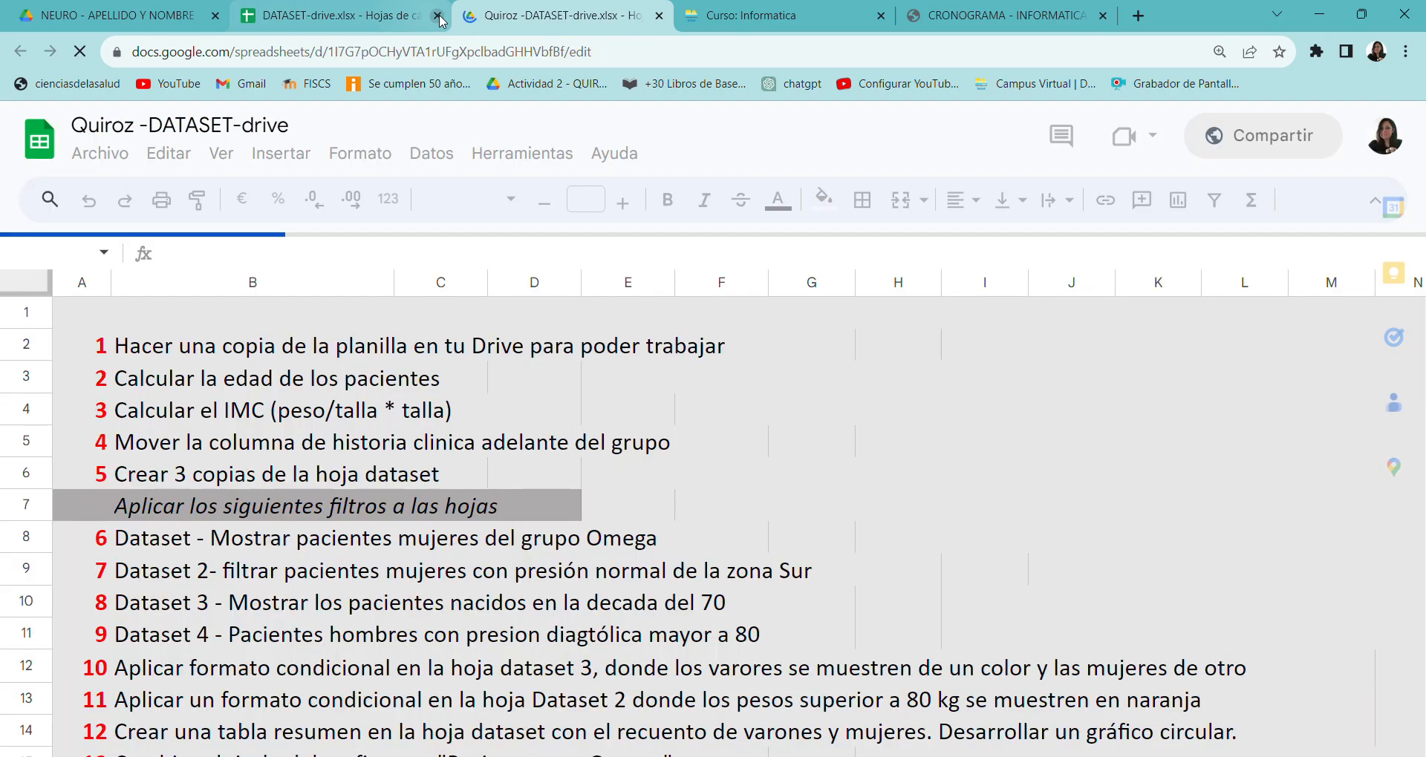
left_click(439, 17)
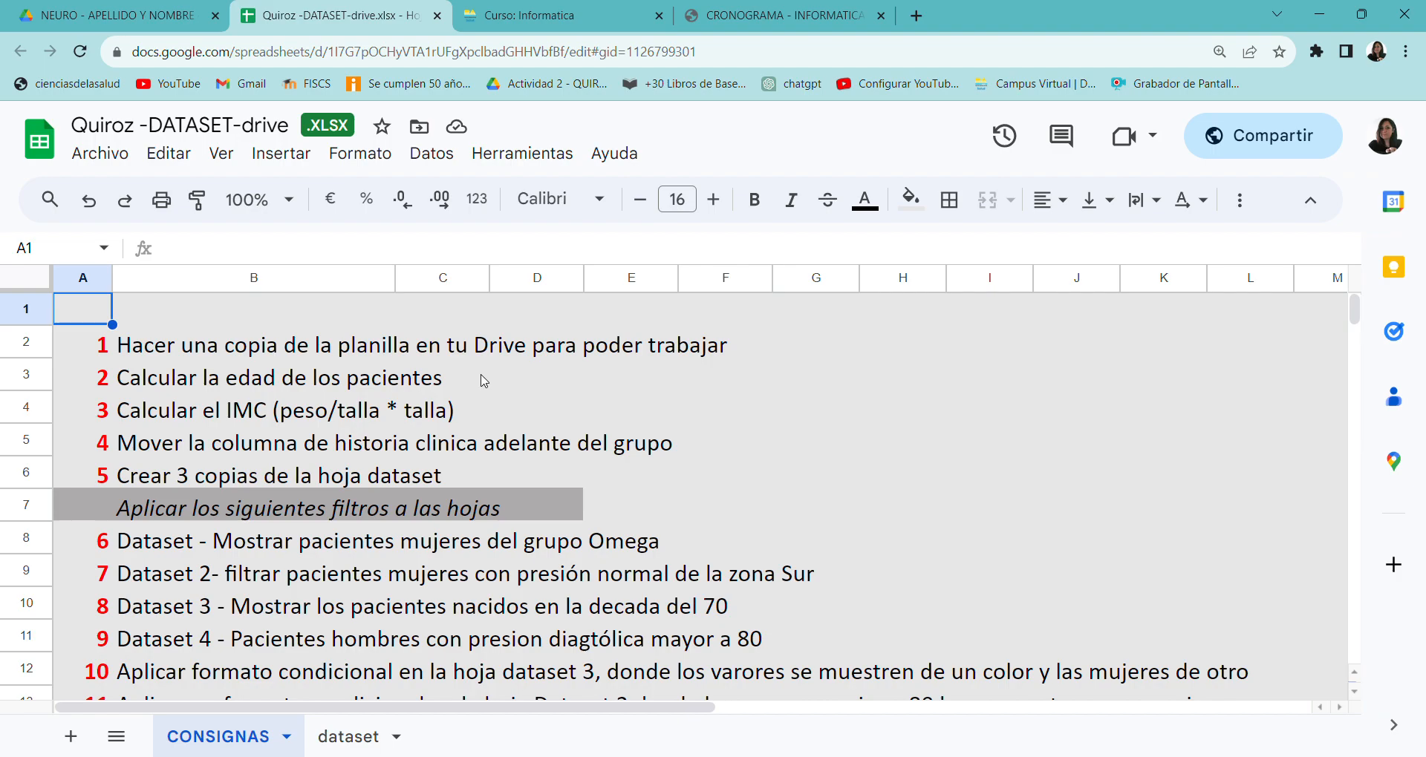
Step: Enter a SIFECHA formula in F2 of the dataset sheet, using E2, HOY() and the unit "y2)"
left_click(74, 343)
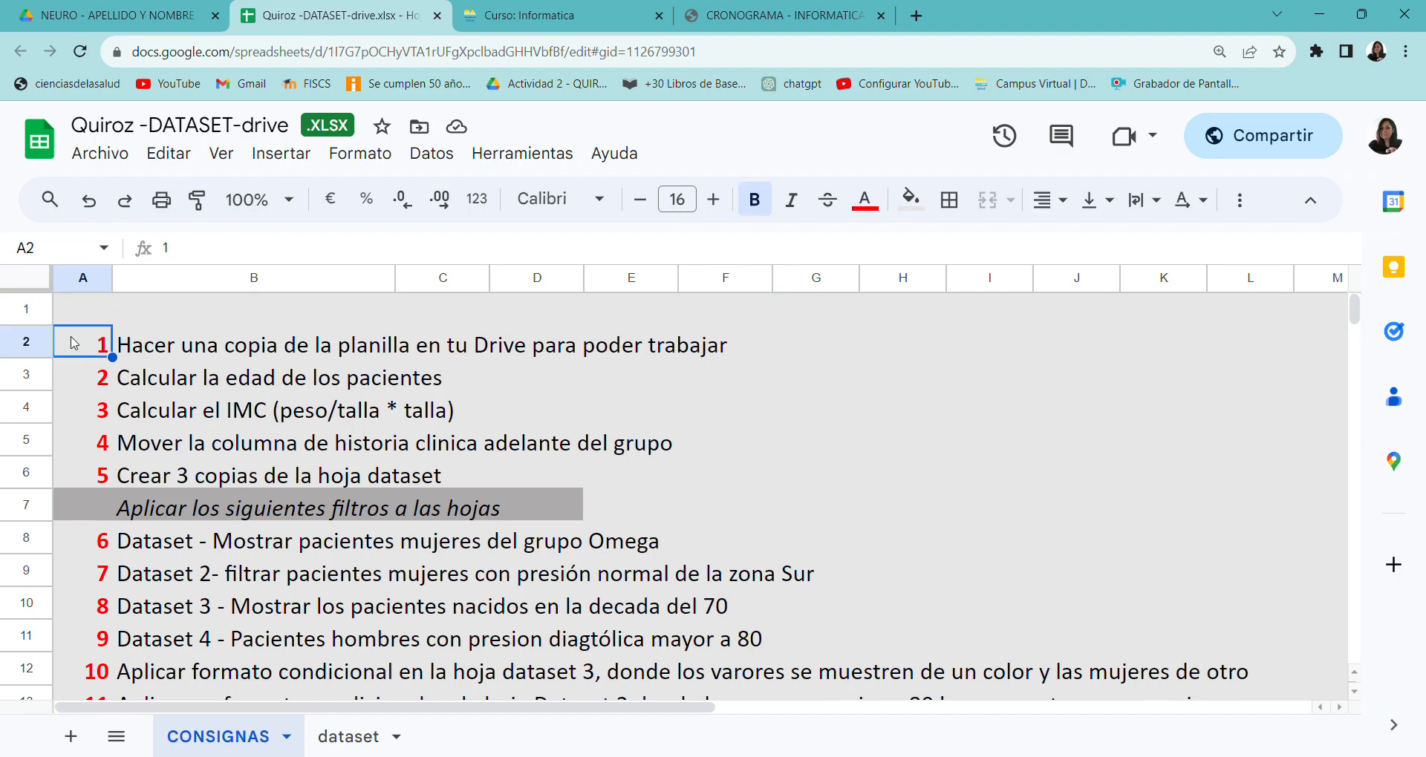
left_click(85, 385)
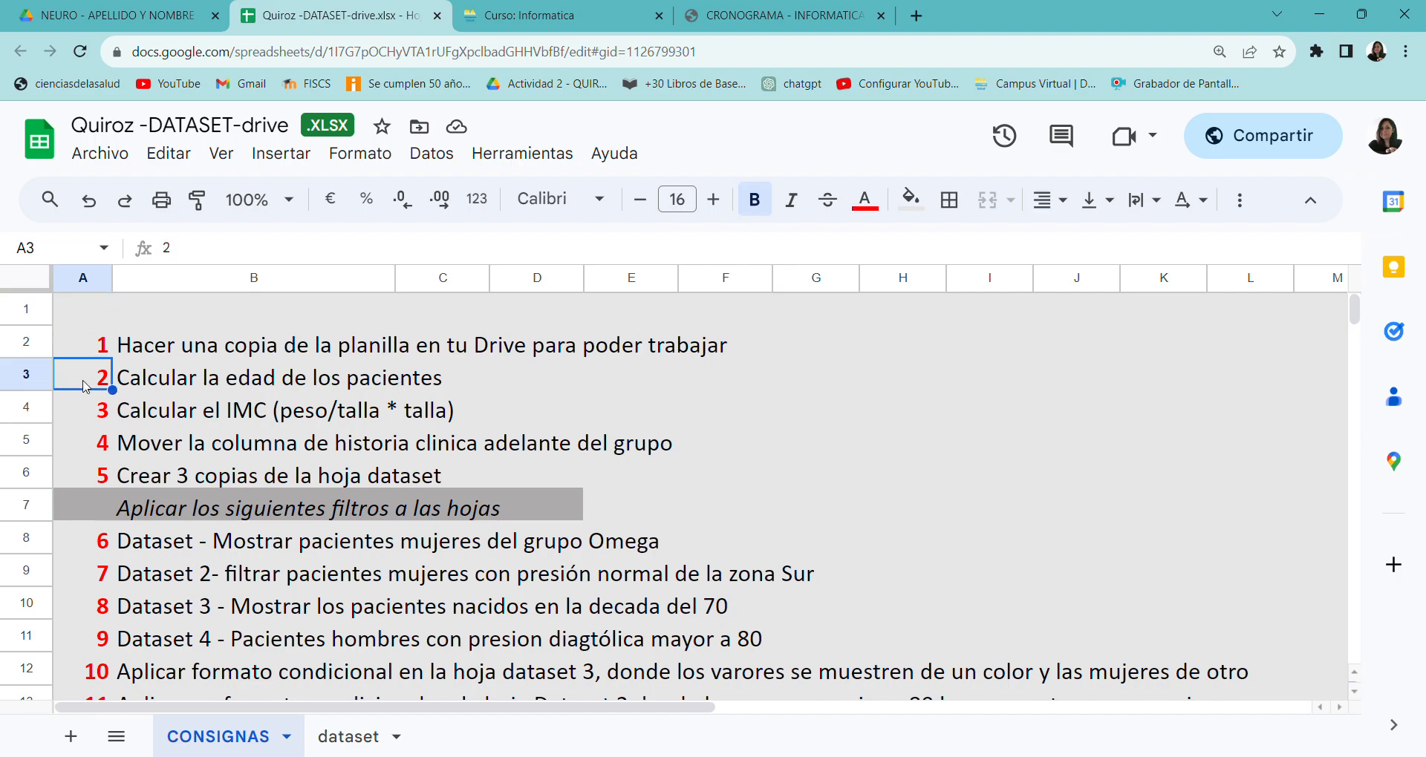
left_click(338, 737)
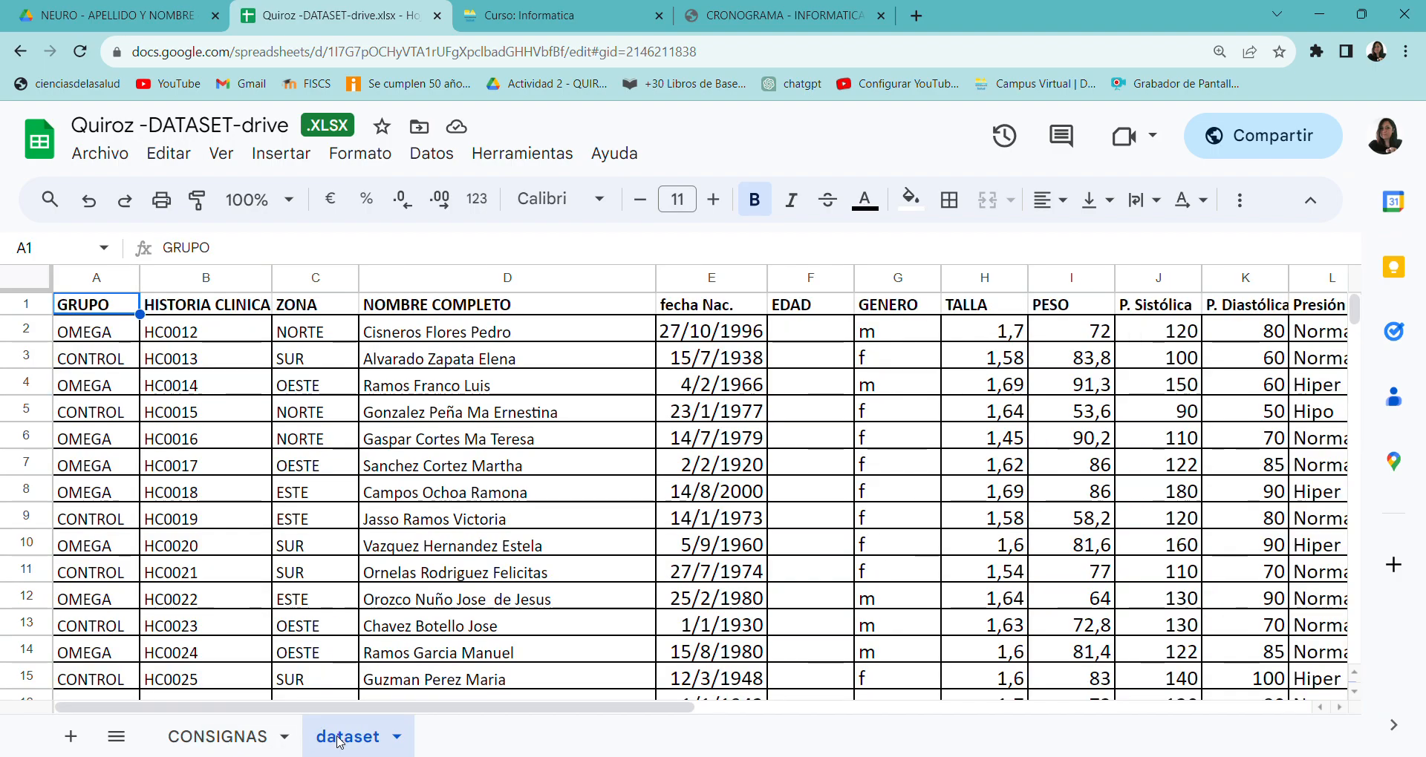
left_click(809, 328)
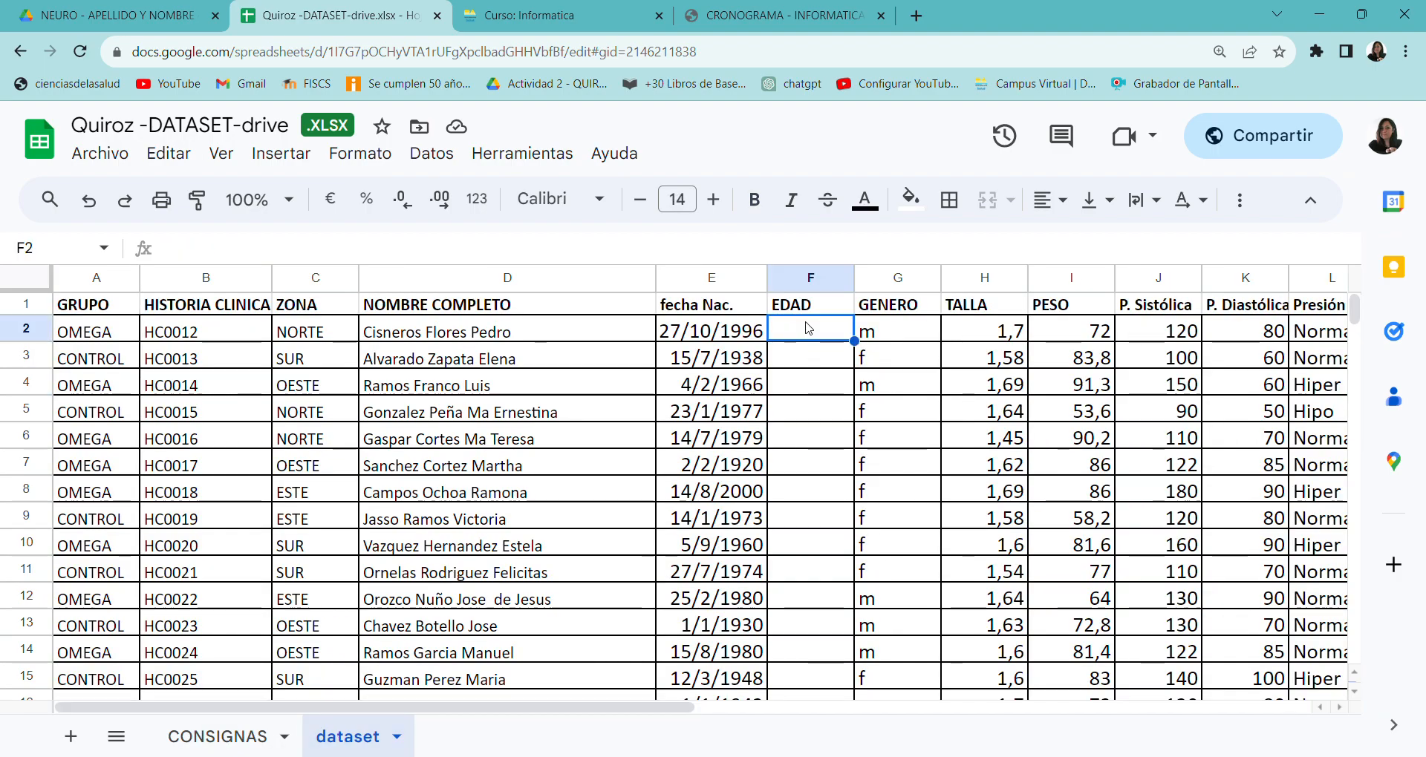
type("=sifecha(")
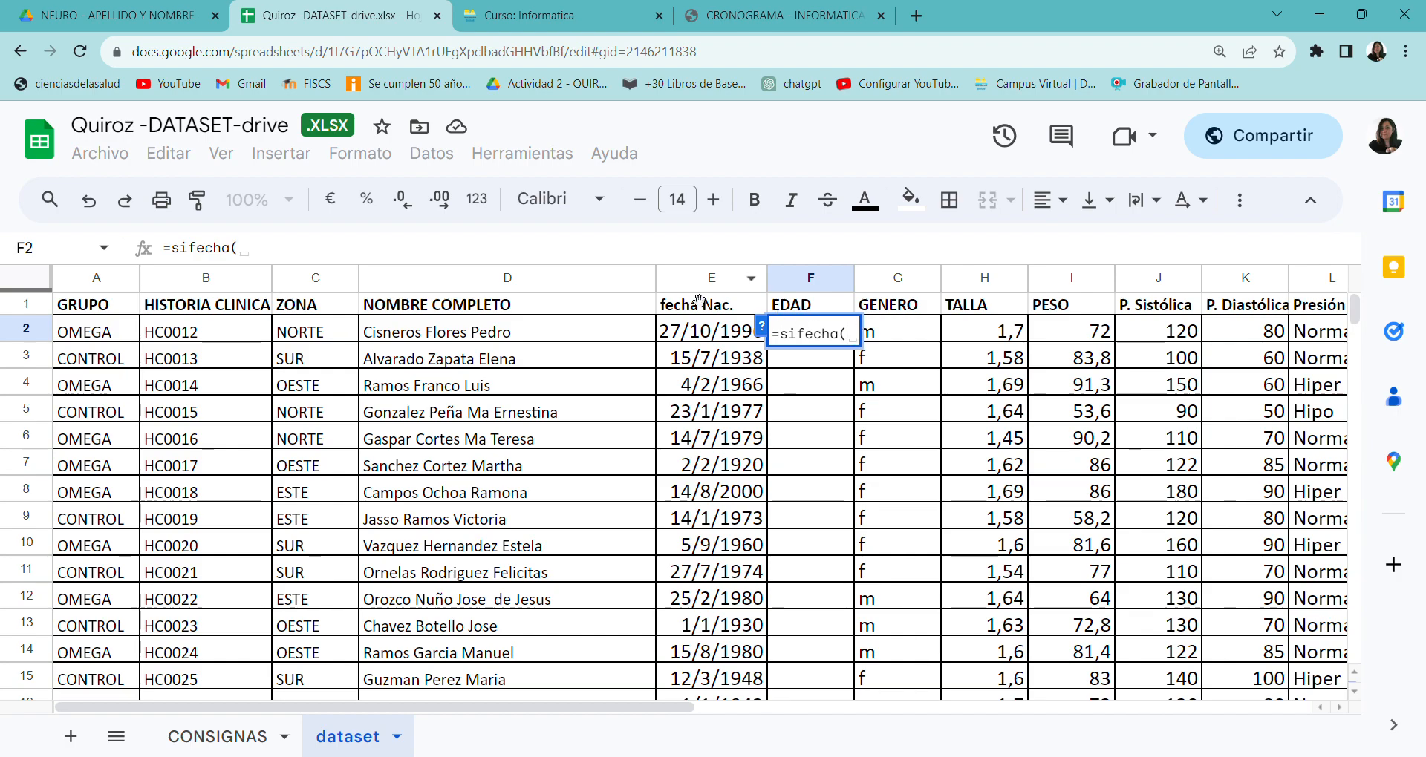
left_click(682, 340)
type(";hoy")
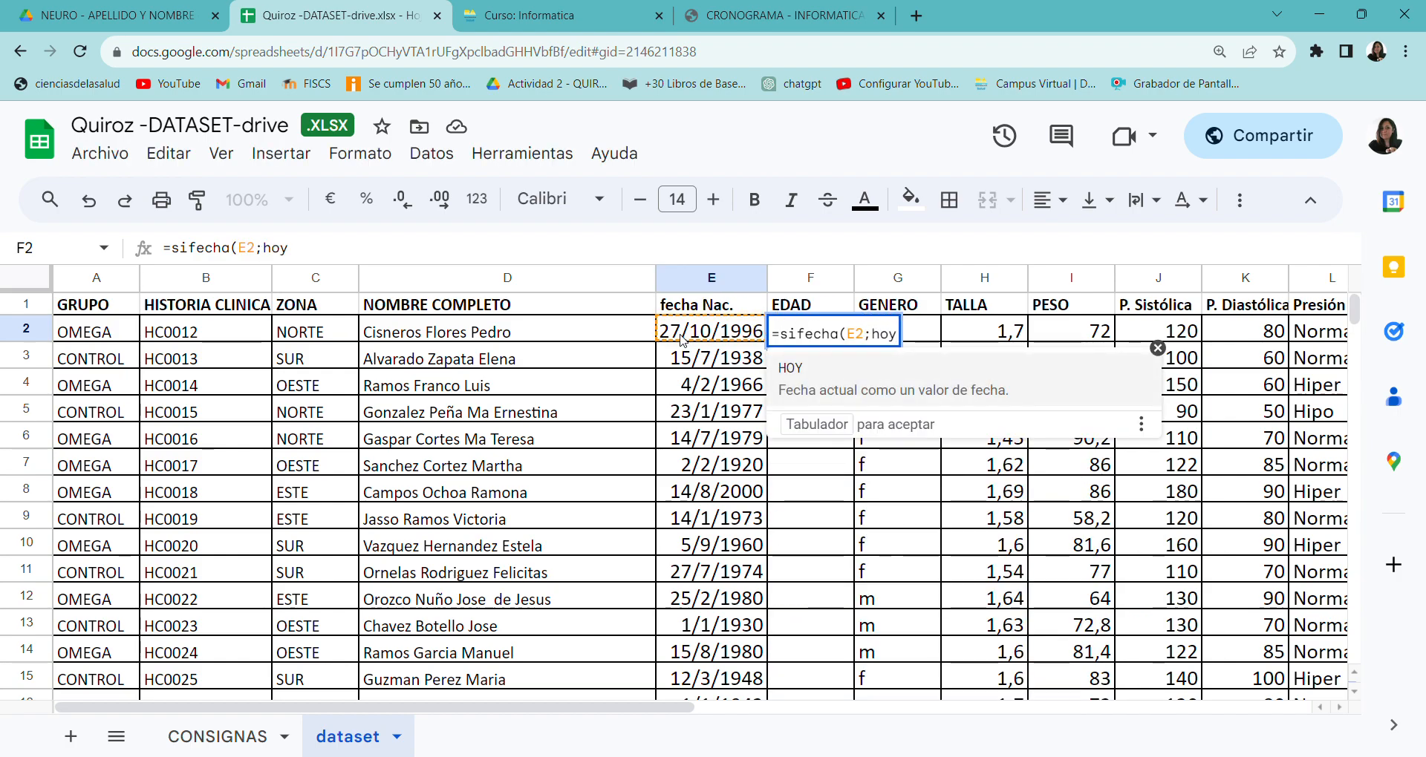
type("()")
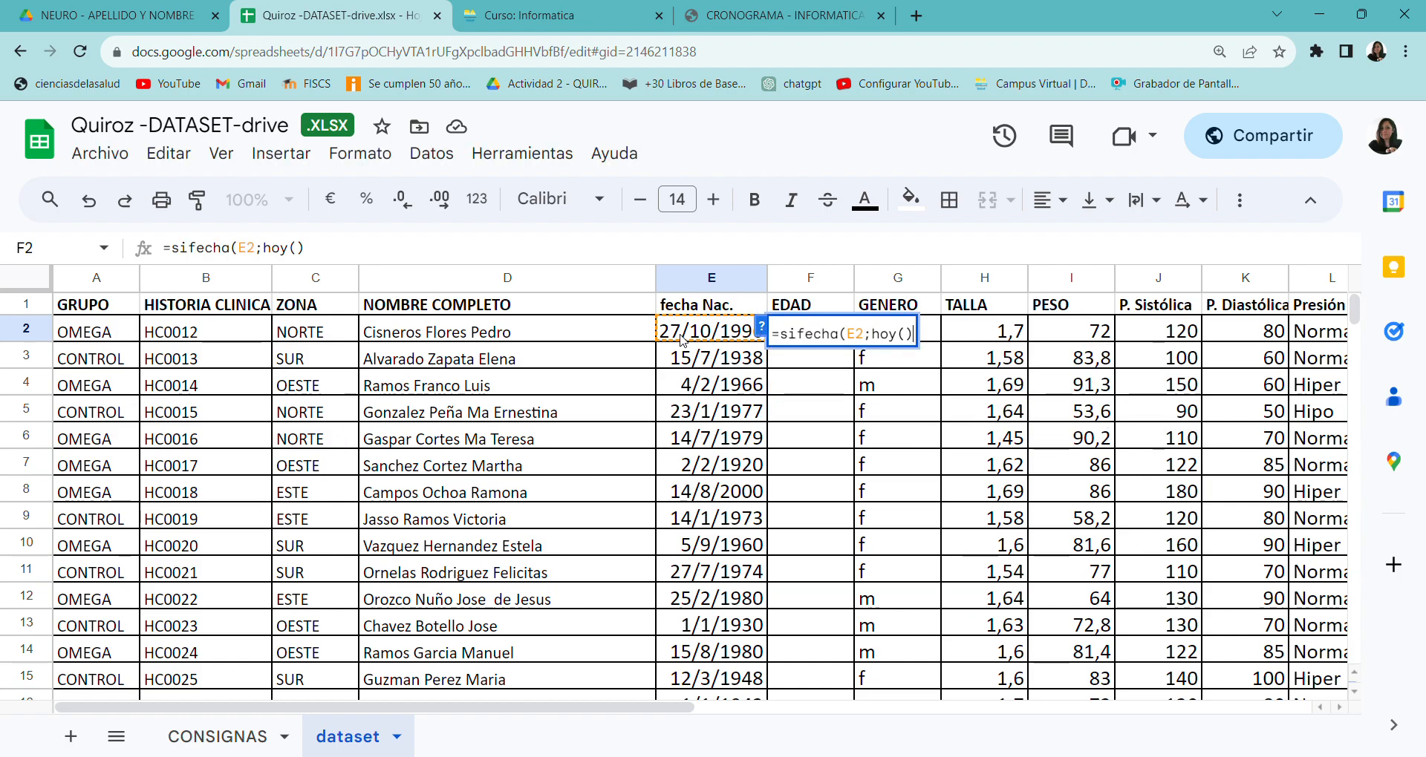
type(";")
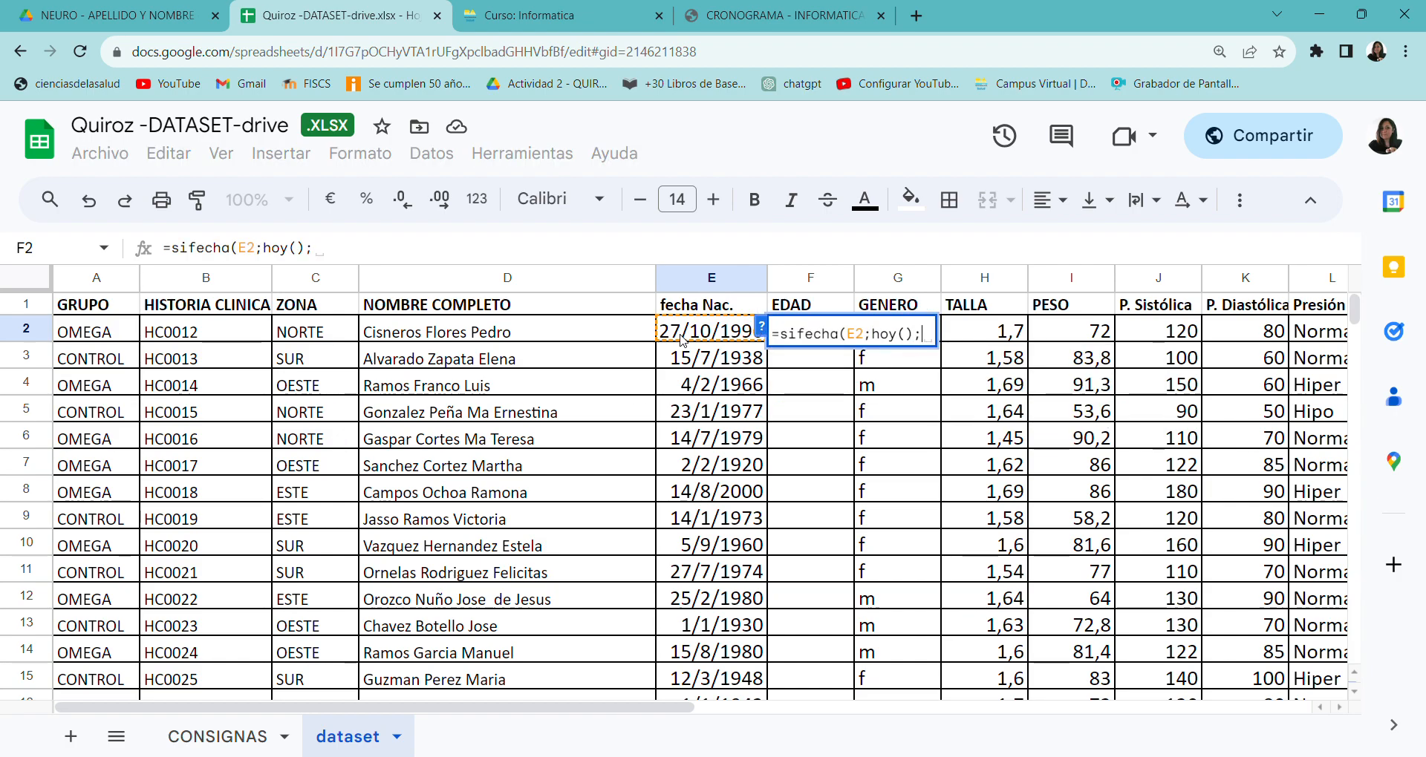
type("\"y2")
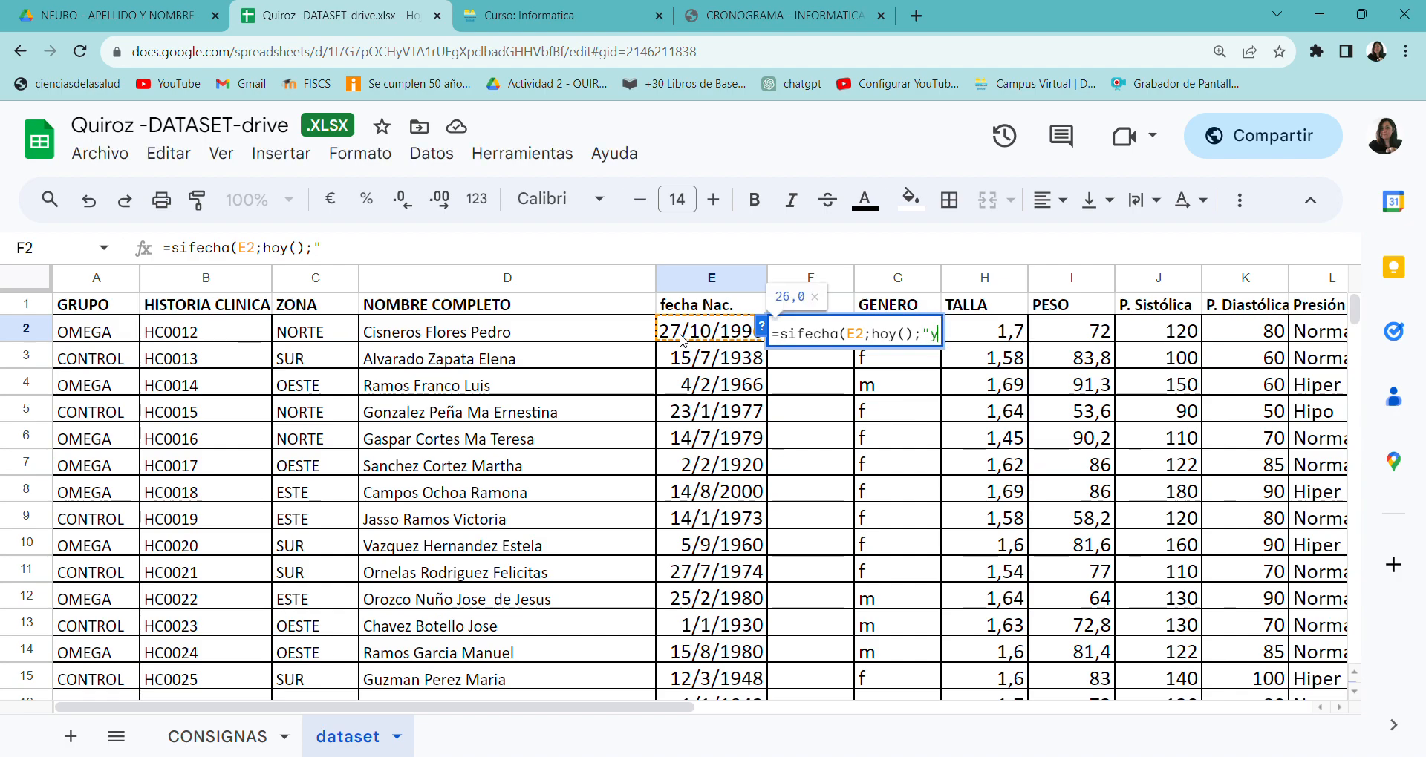
key("BackSpace")
type("2\"")
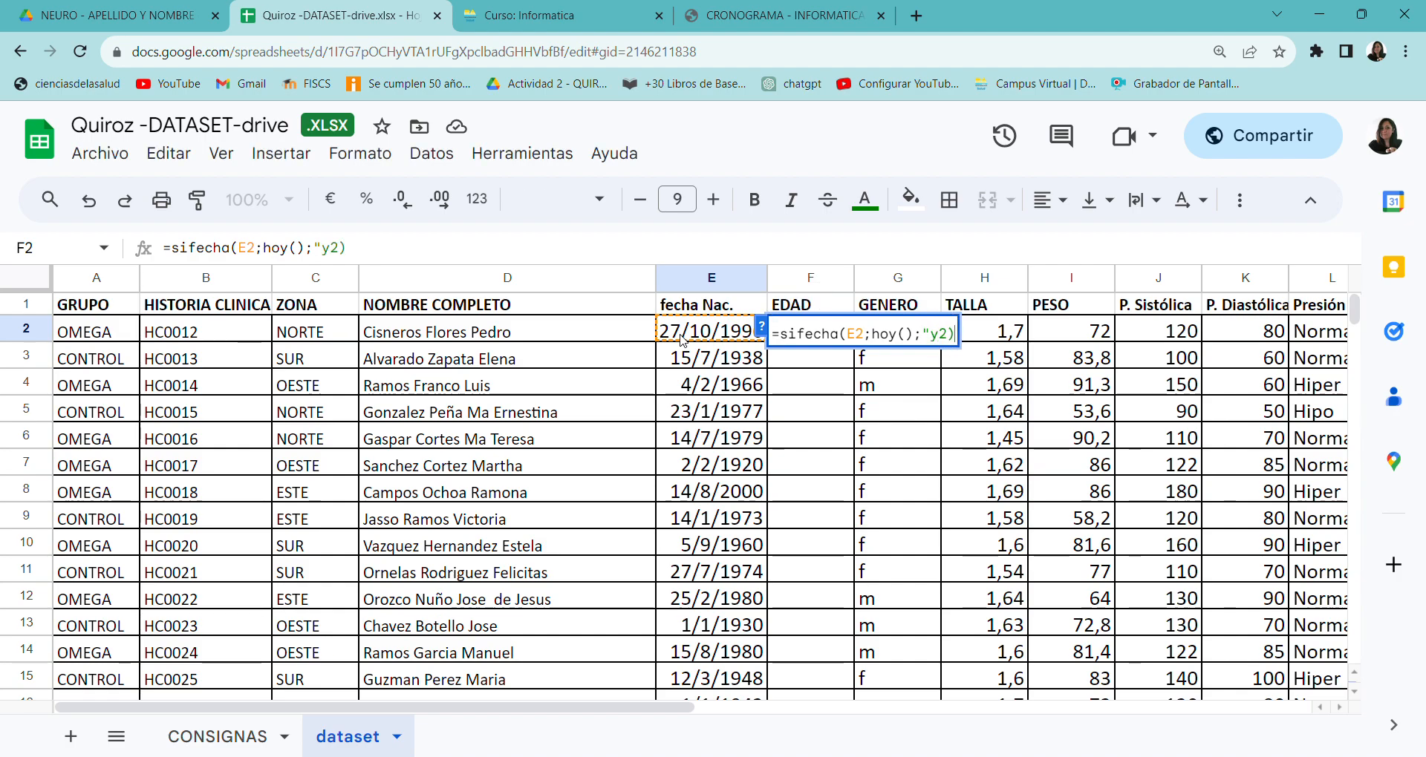
key("Return")
Step: Correct the age formula in F2 to =SIFECHA(E2;HOY();"y")
left_click(780, 329)
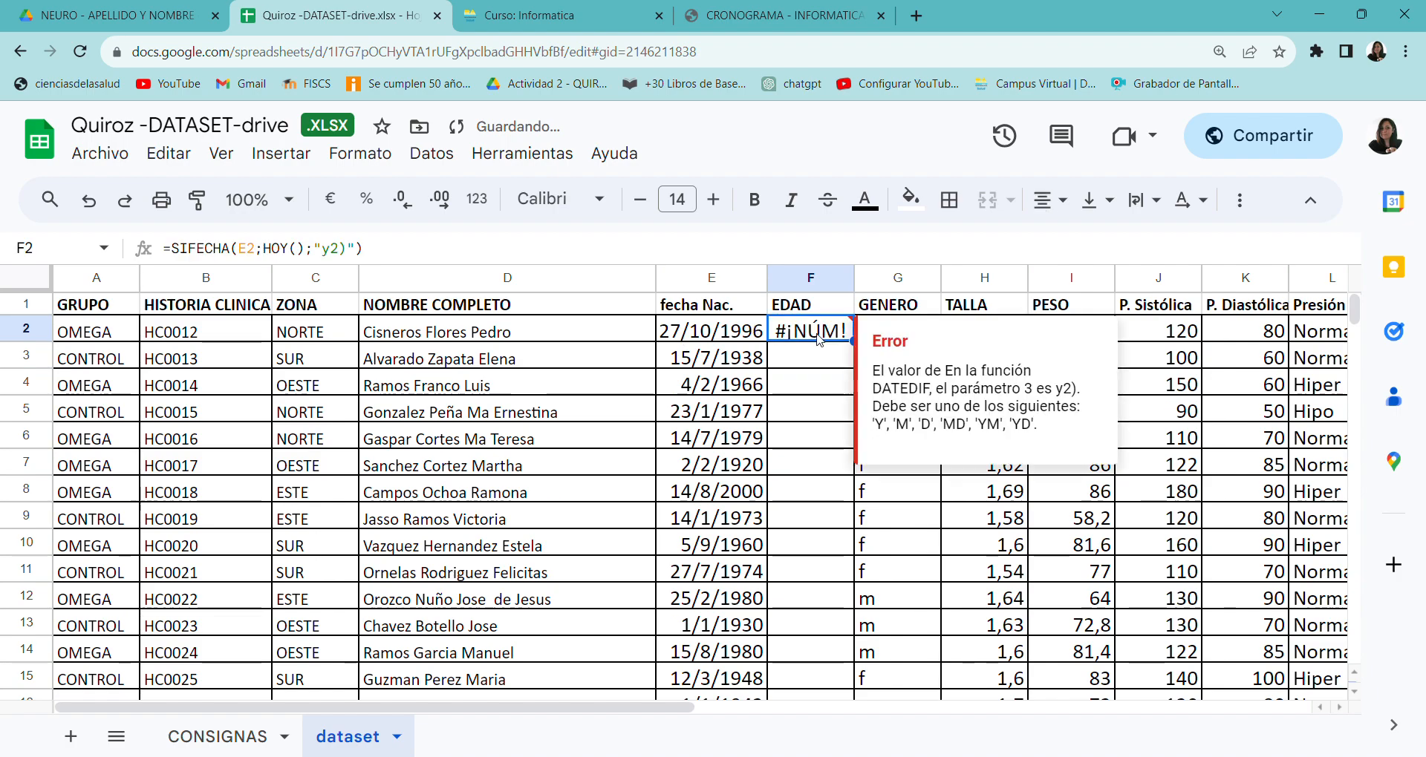
left_click(352, 248)
key("BackSpace")
key("BackSpace")
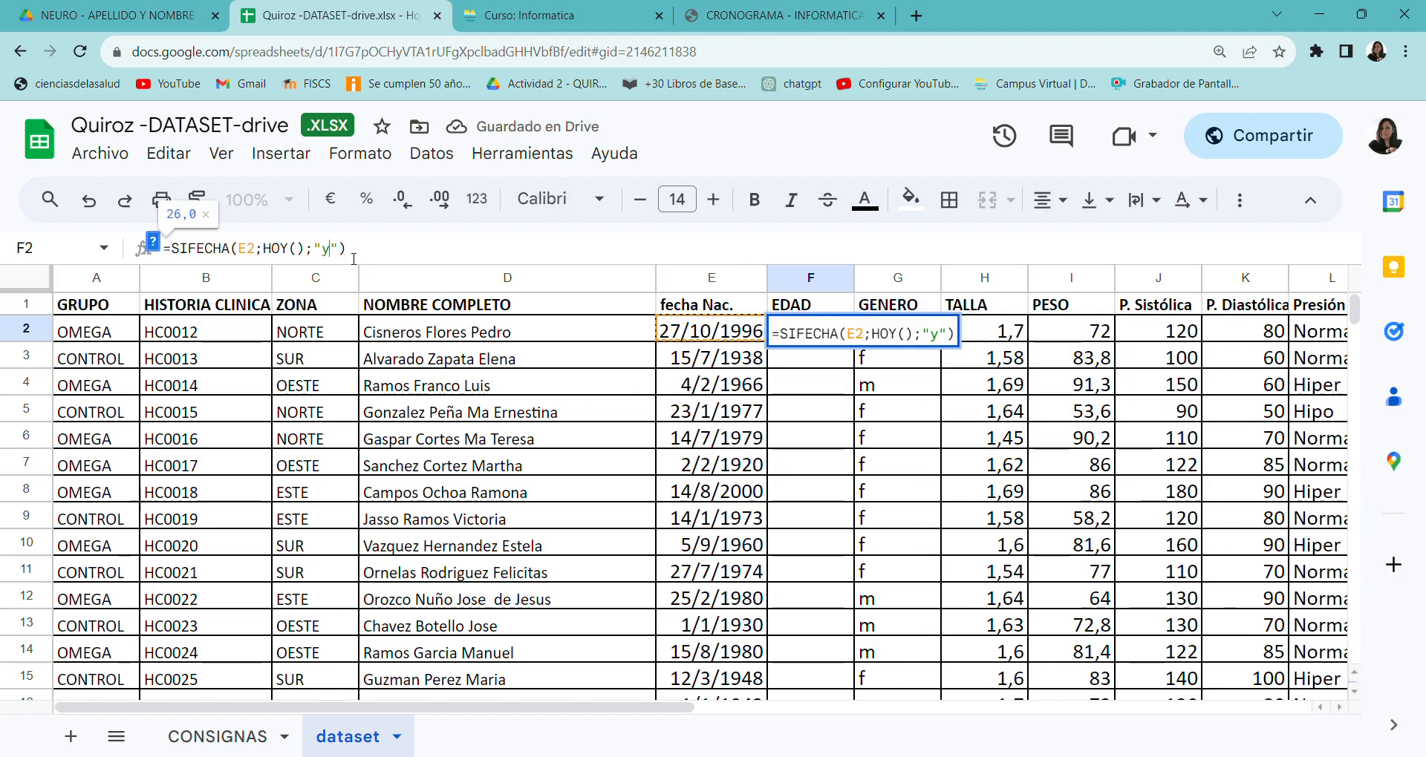
key("Return")
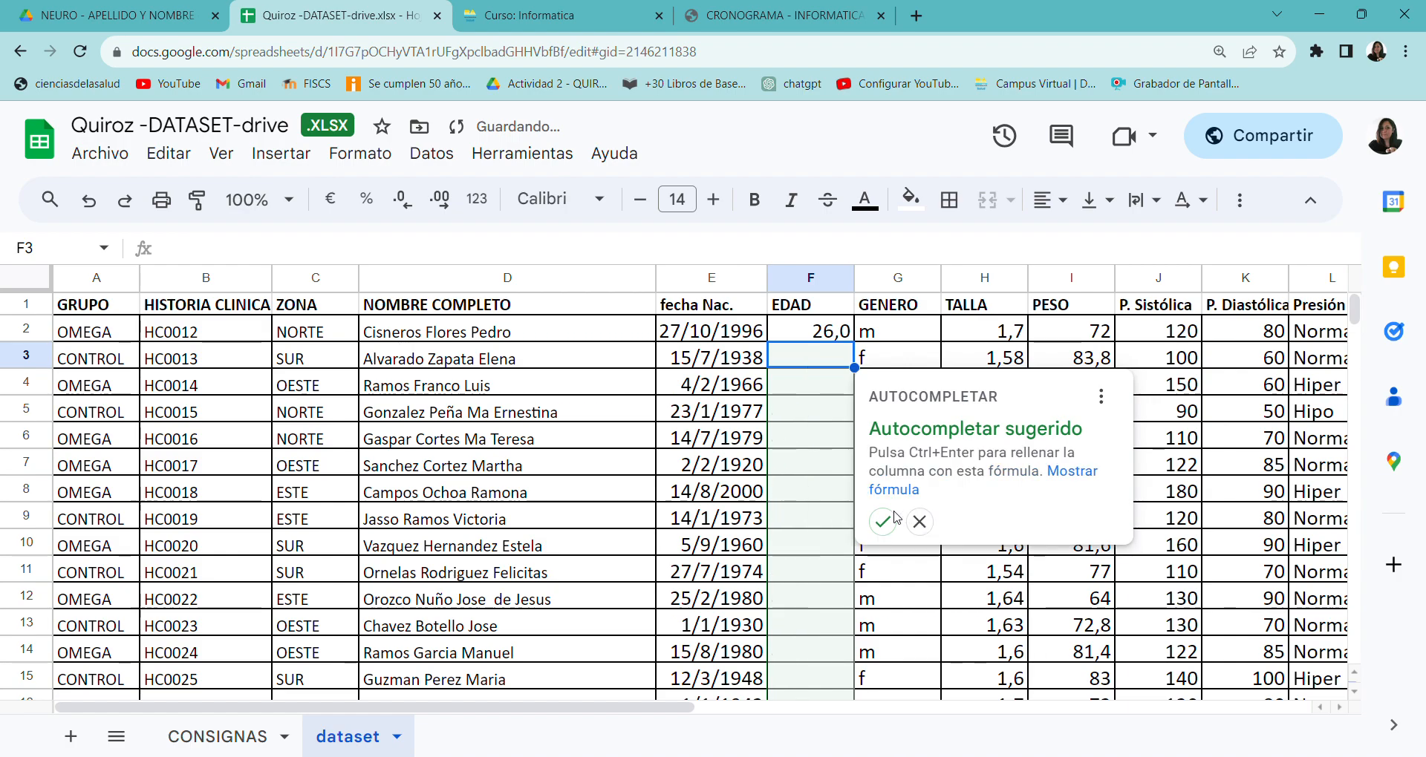
Step: Fill the F2 age formula down the EDAD column to F167 and format F2:F167 without decimals
left_click(824, 331)
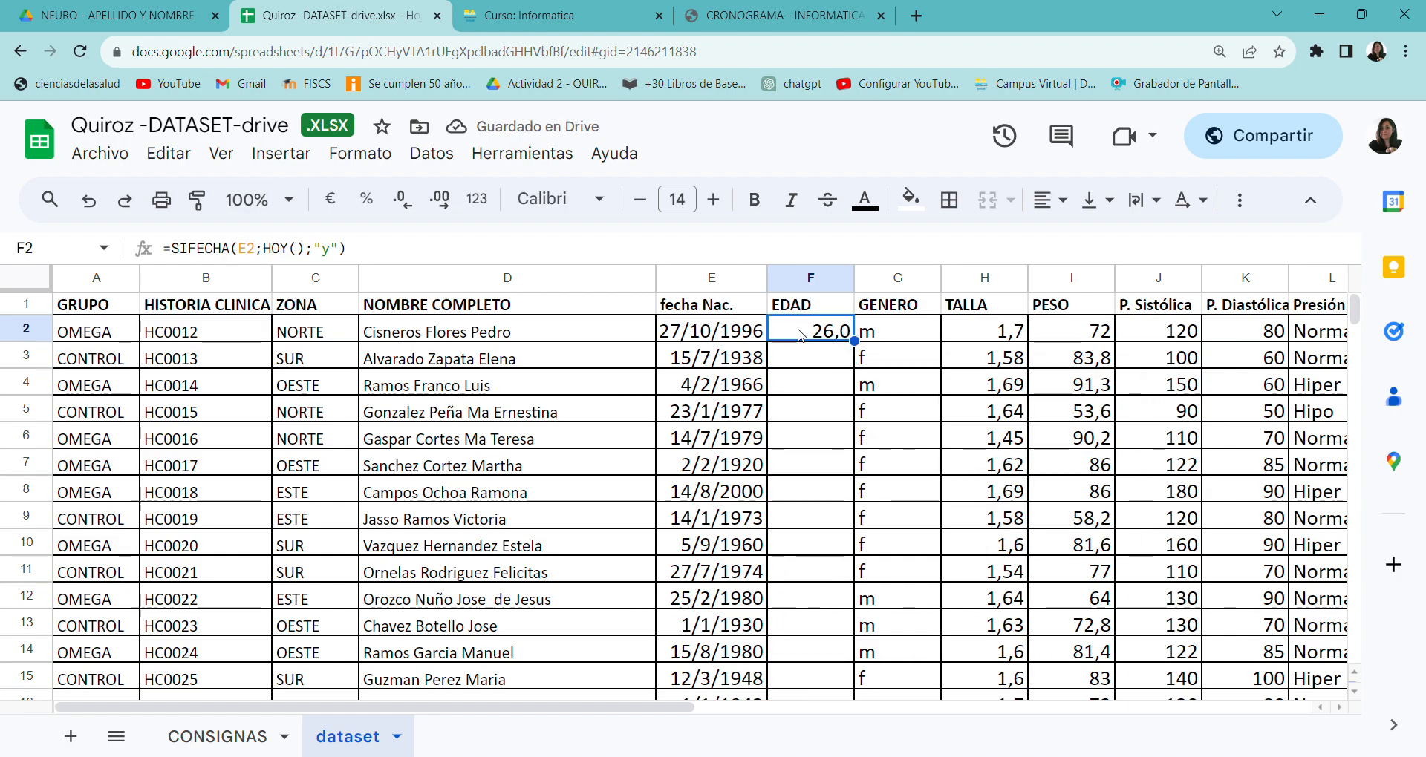
double_click(855, 342)
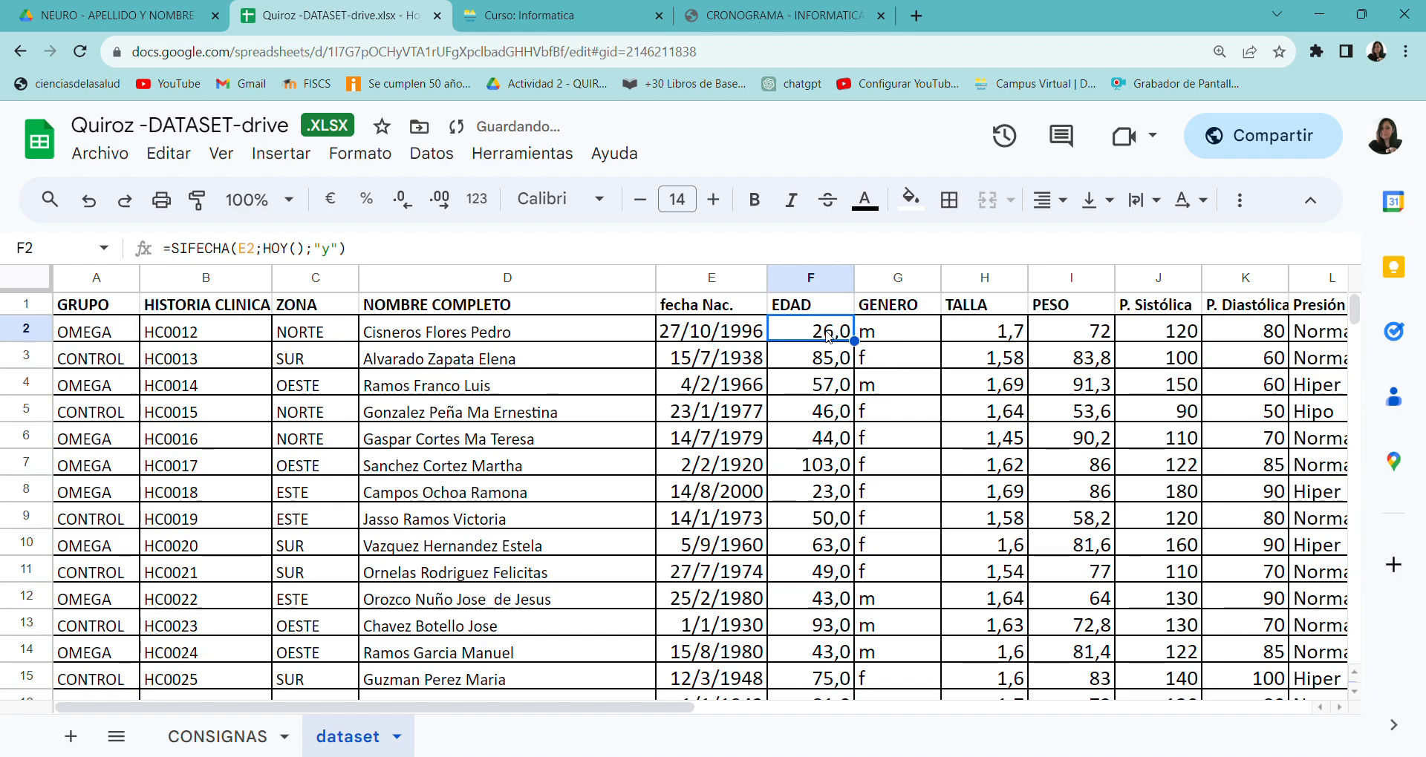
key("ctrl+shift+Down")
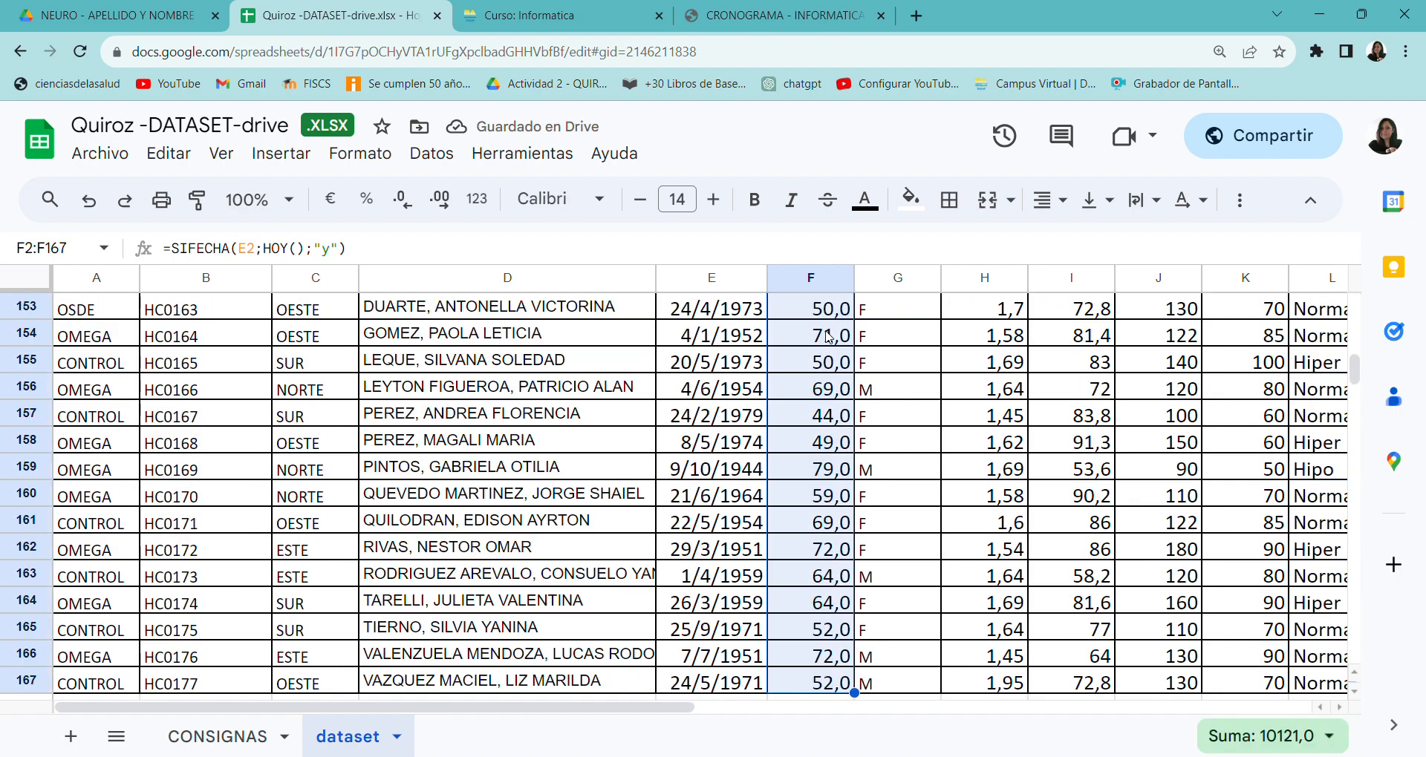
scroll(829, 336, "up", 20)
scroll(829, 337, "up", 18)
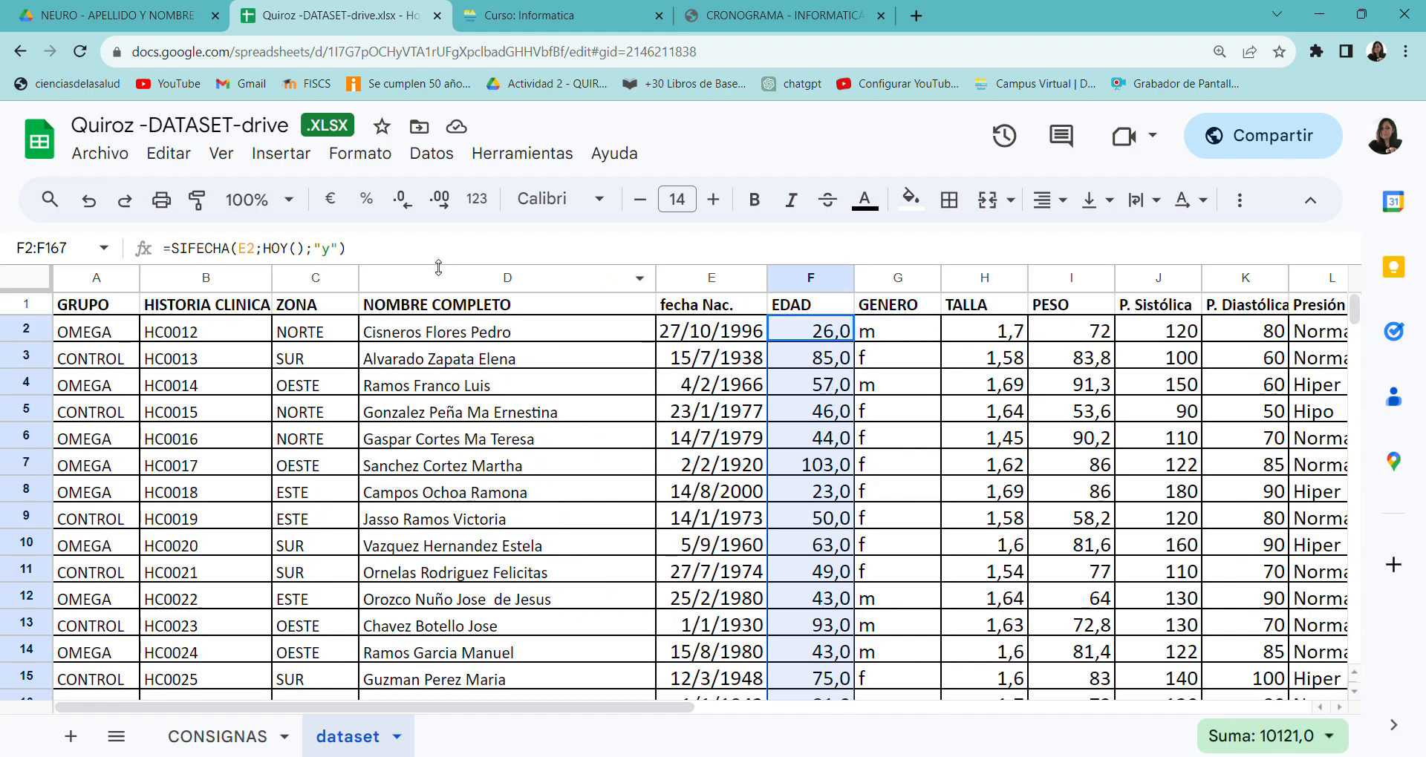
left_click(401, 211)
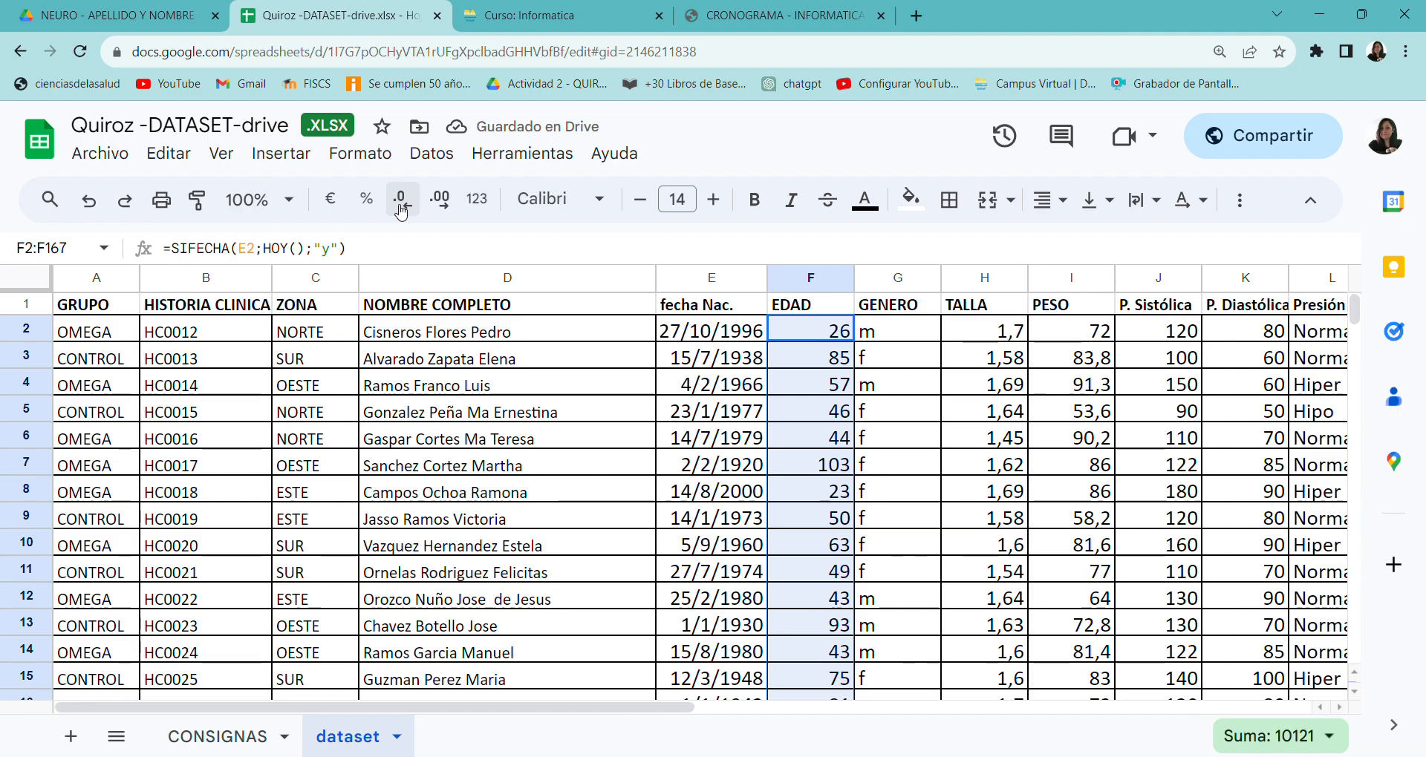
Step: Check the calculated age in row 7 against its birth date and review the rest of the EDAD column
left_click(830, 474)
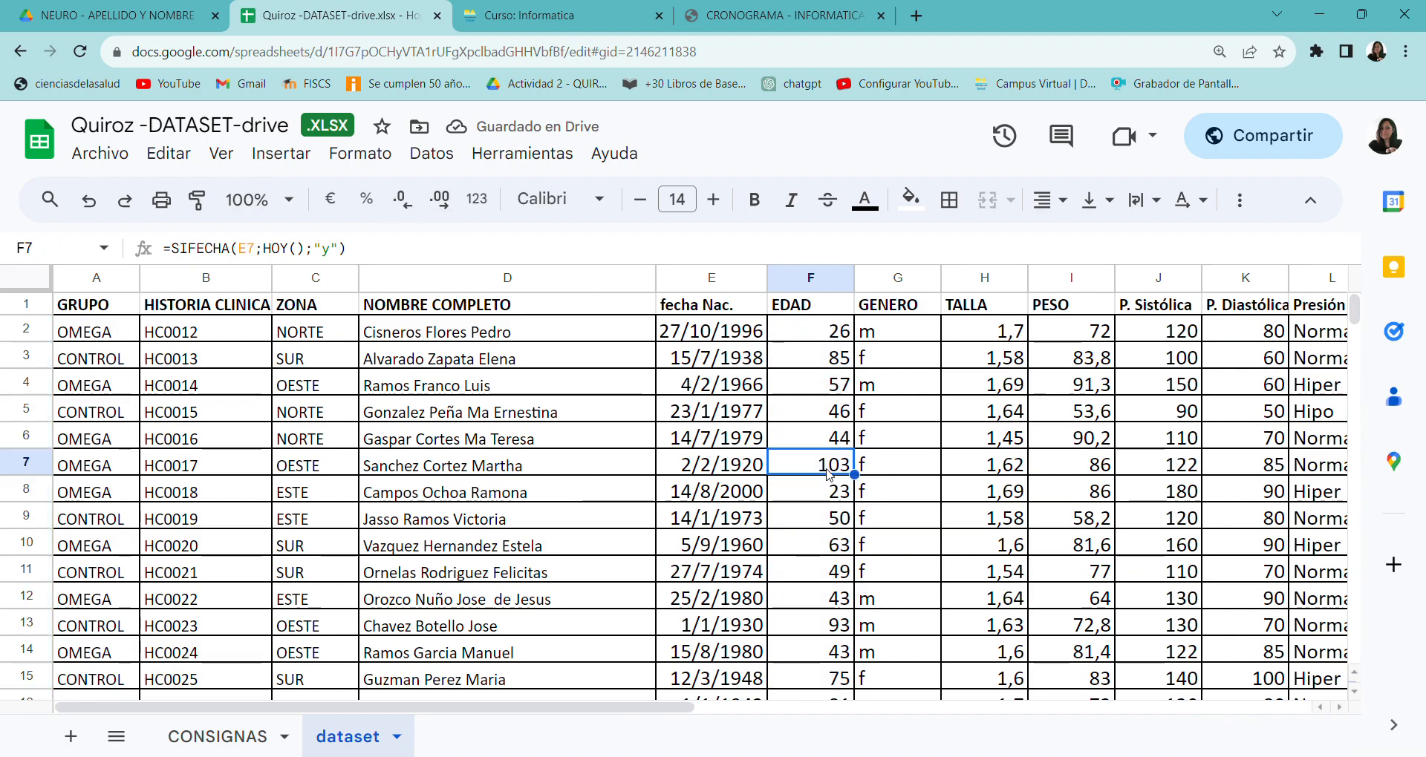
left_click(559, 471)
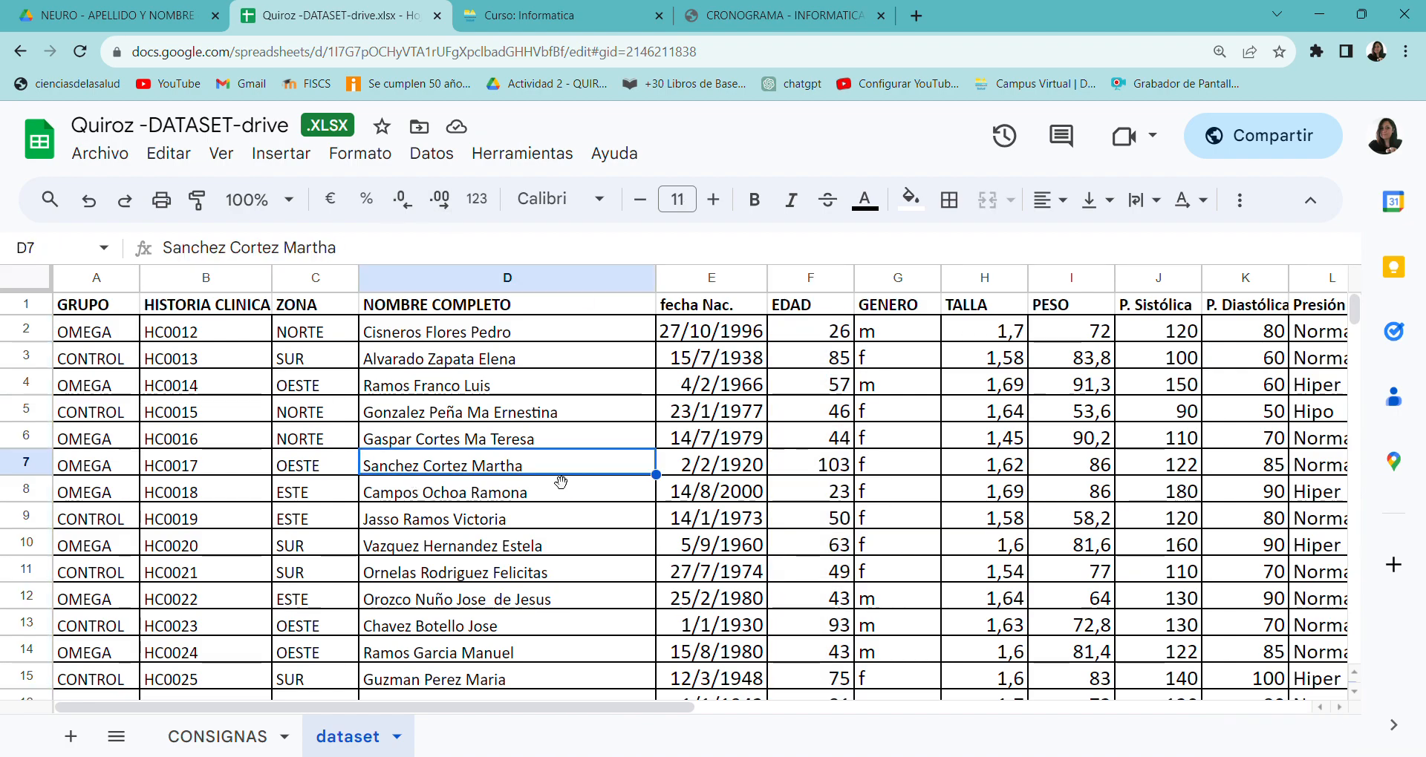
left_click(698, 471)
key("Right")
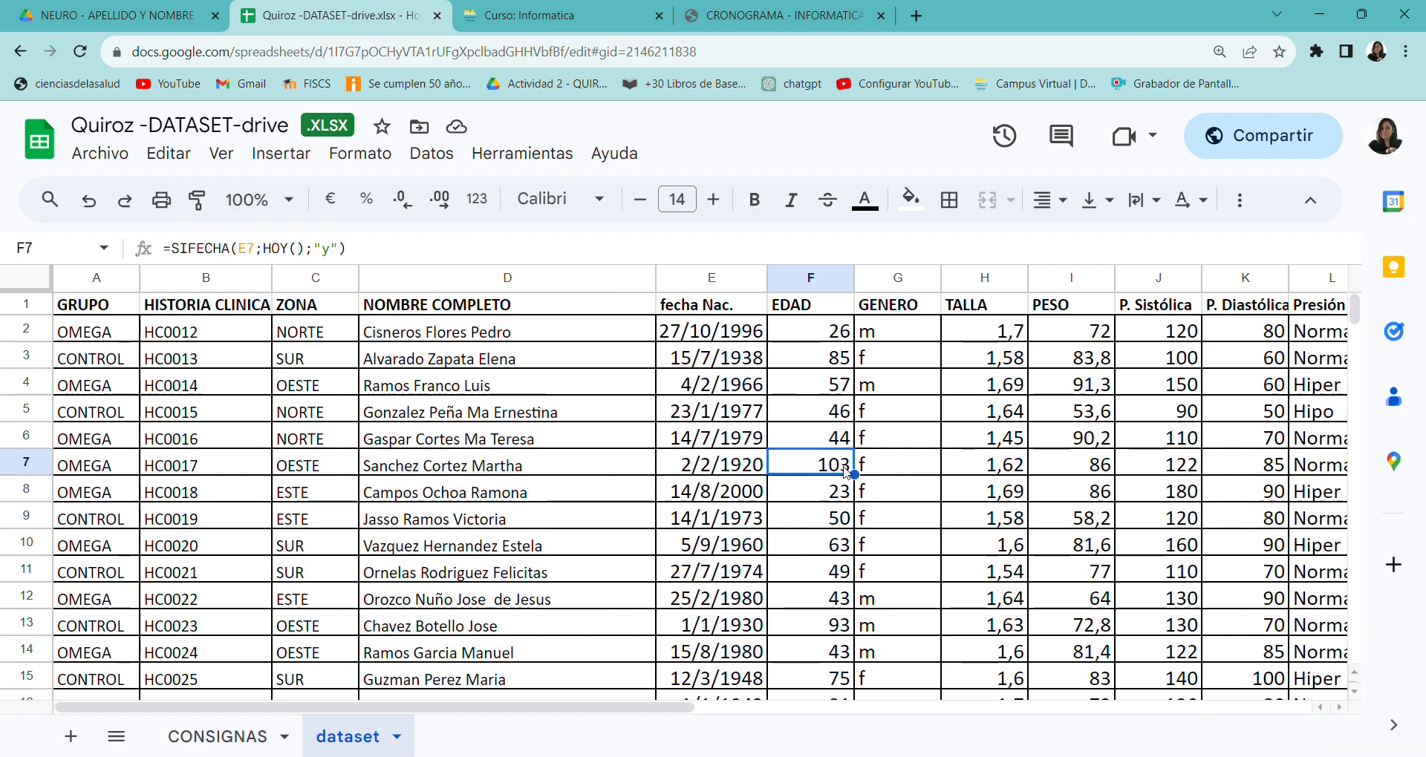
left_click(698, 471)
key("Right")
scroll(857, 483, "down", 5)
scroll(858, 483, "down", 20)
scroll(839, 500, "up", 20)
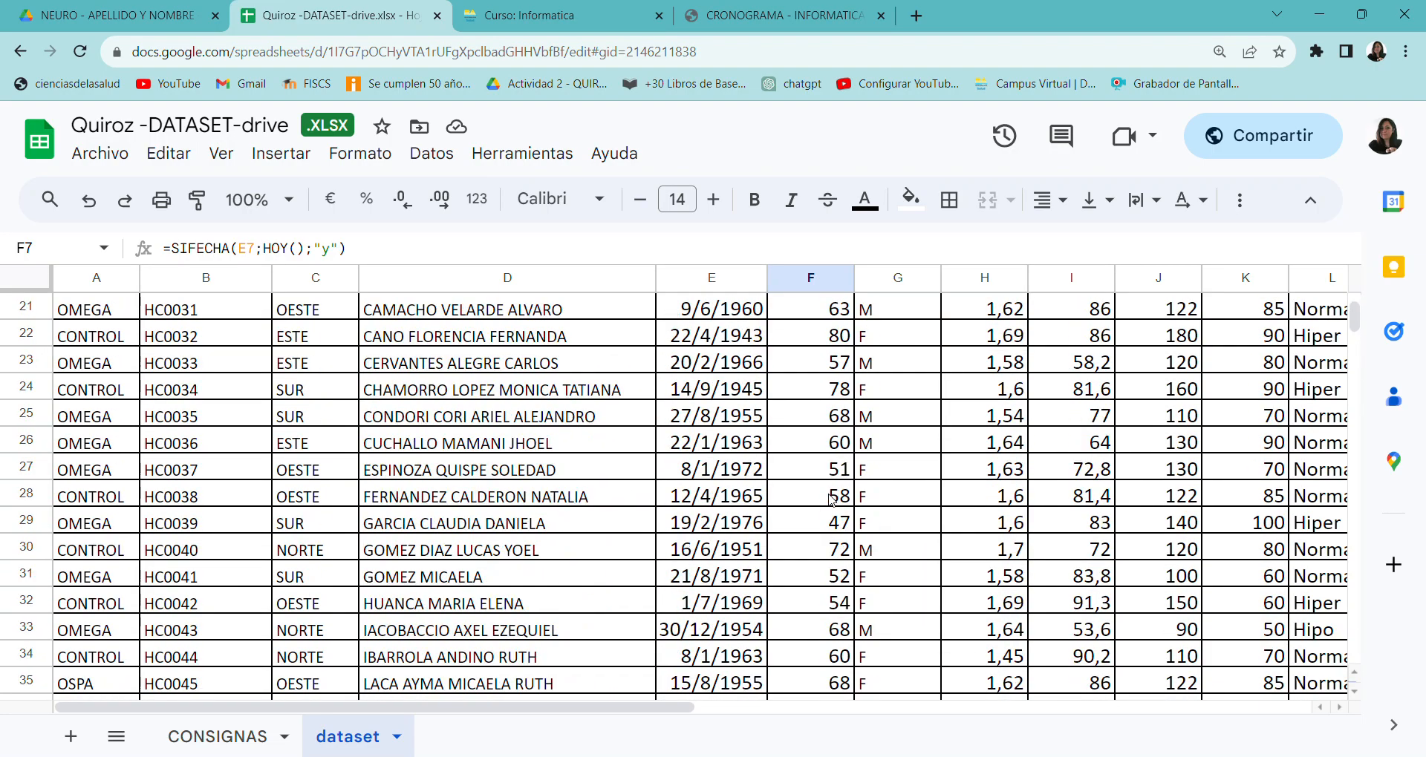
scroll(832, 499, "up", 7)
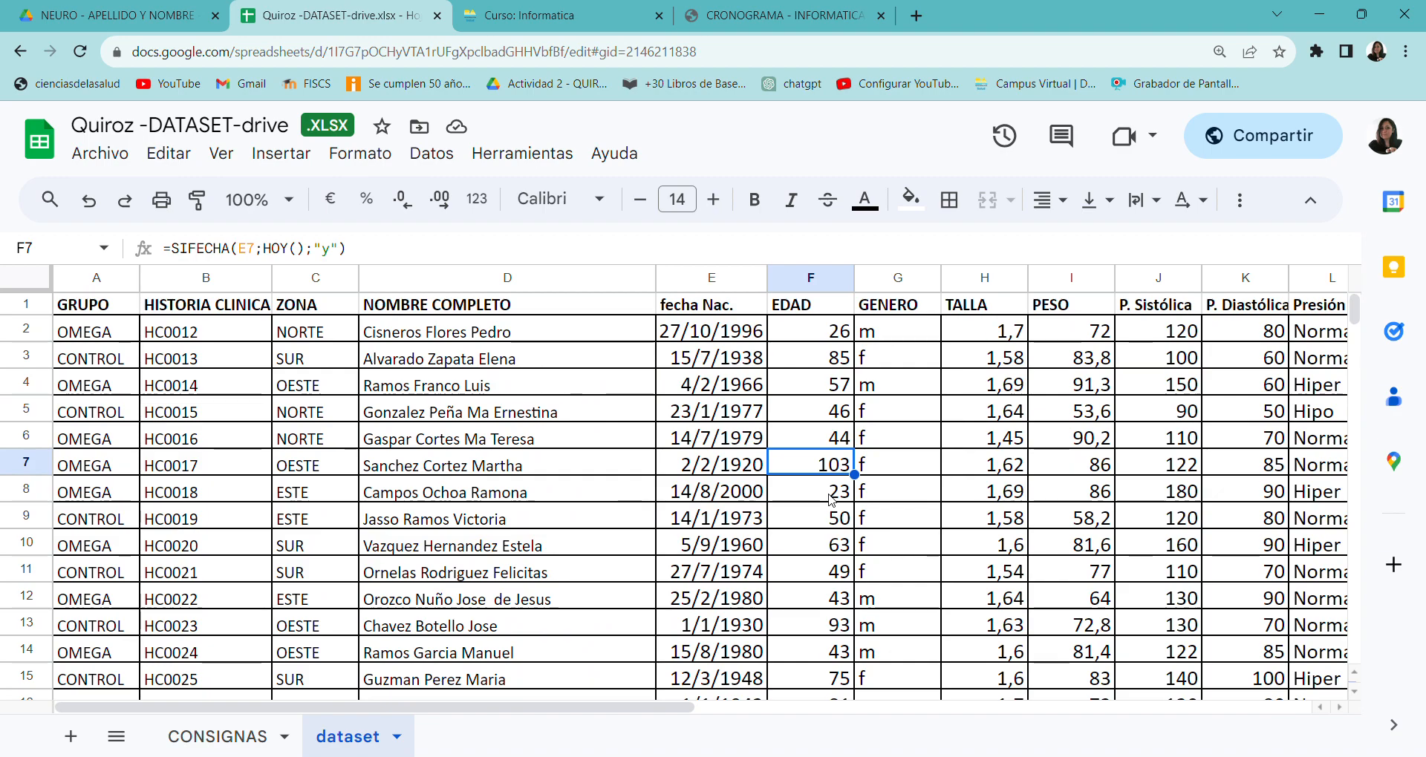
Step: Consult task 3 on the CONSIGNAS sheet and return to the dataset sheet
left_click(217, 736)
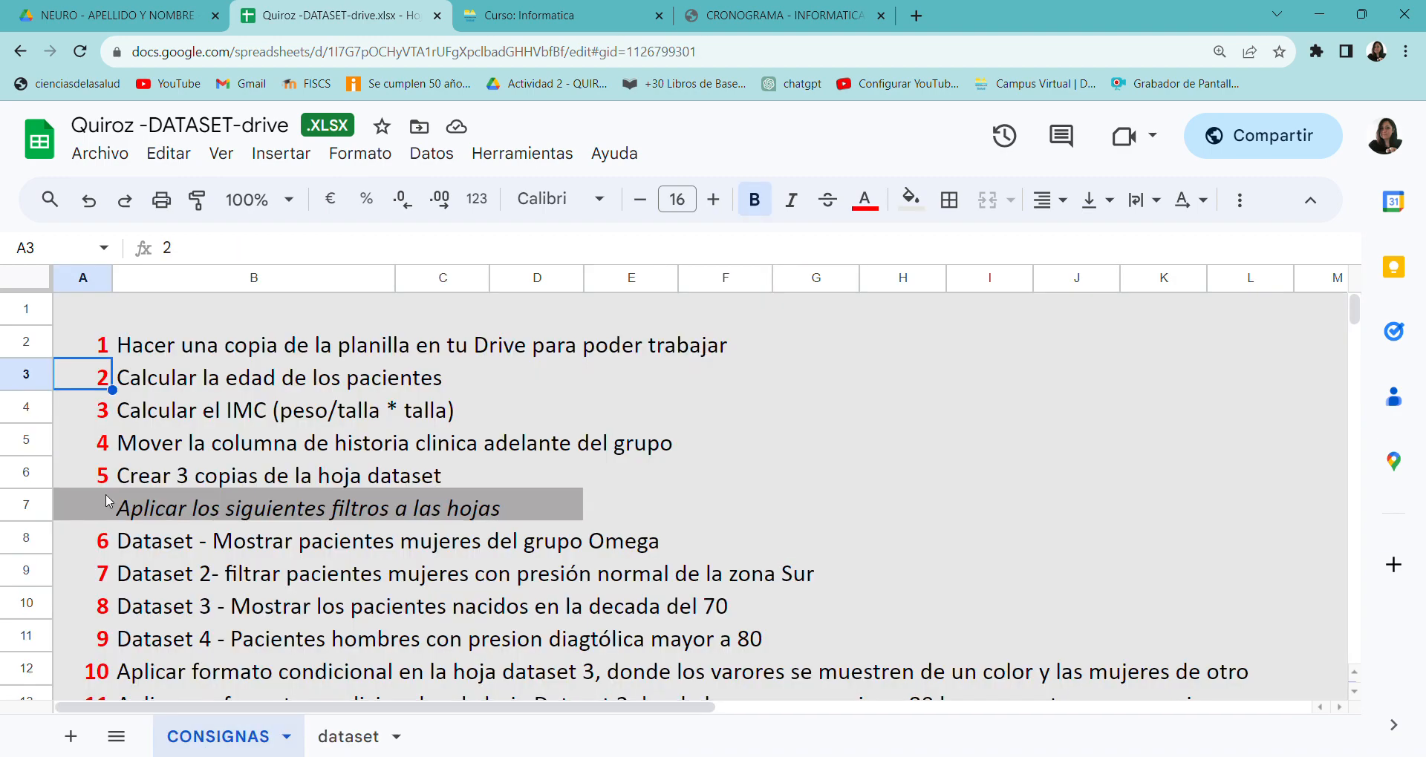
left_click(86, 413)
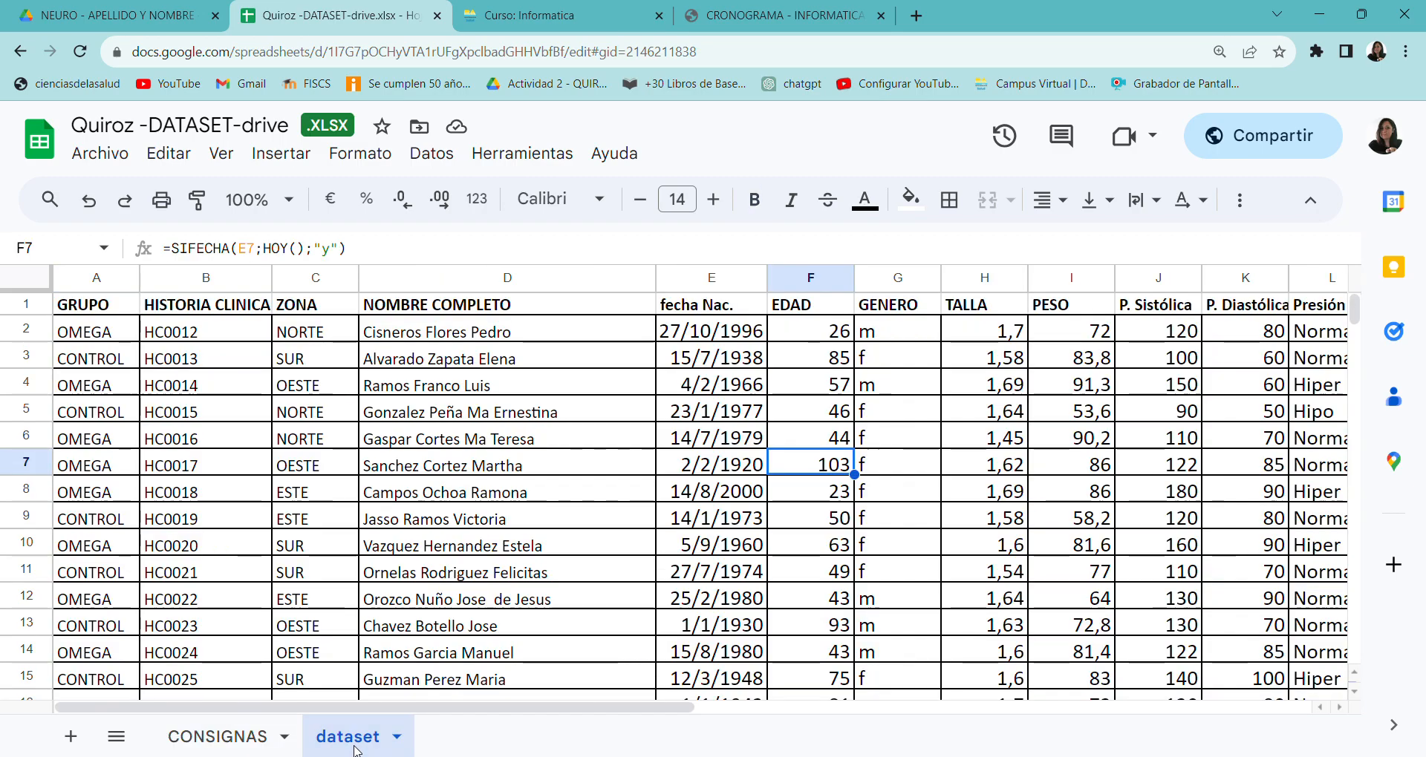
left_click(348, 737)
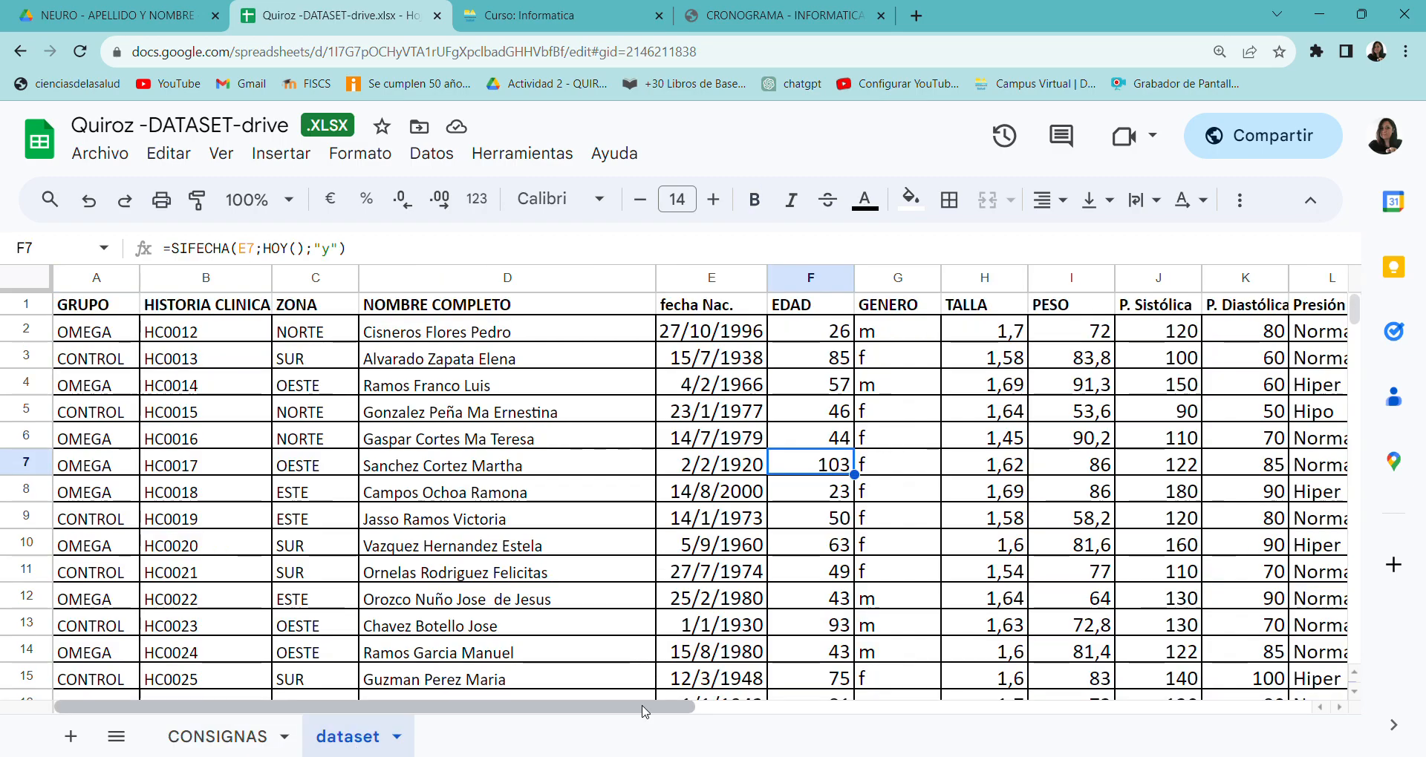
Step: Calculate the IMC in O2 with the formula =I2/(H2*H2) and fill it down the IMC column
left_click_drag(659, 705, 912, 702)
left_click(1280, 337)
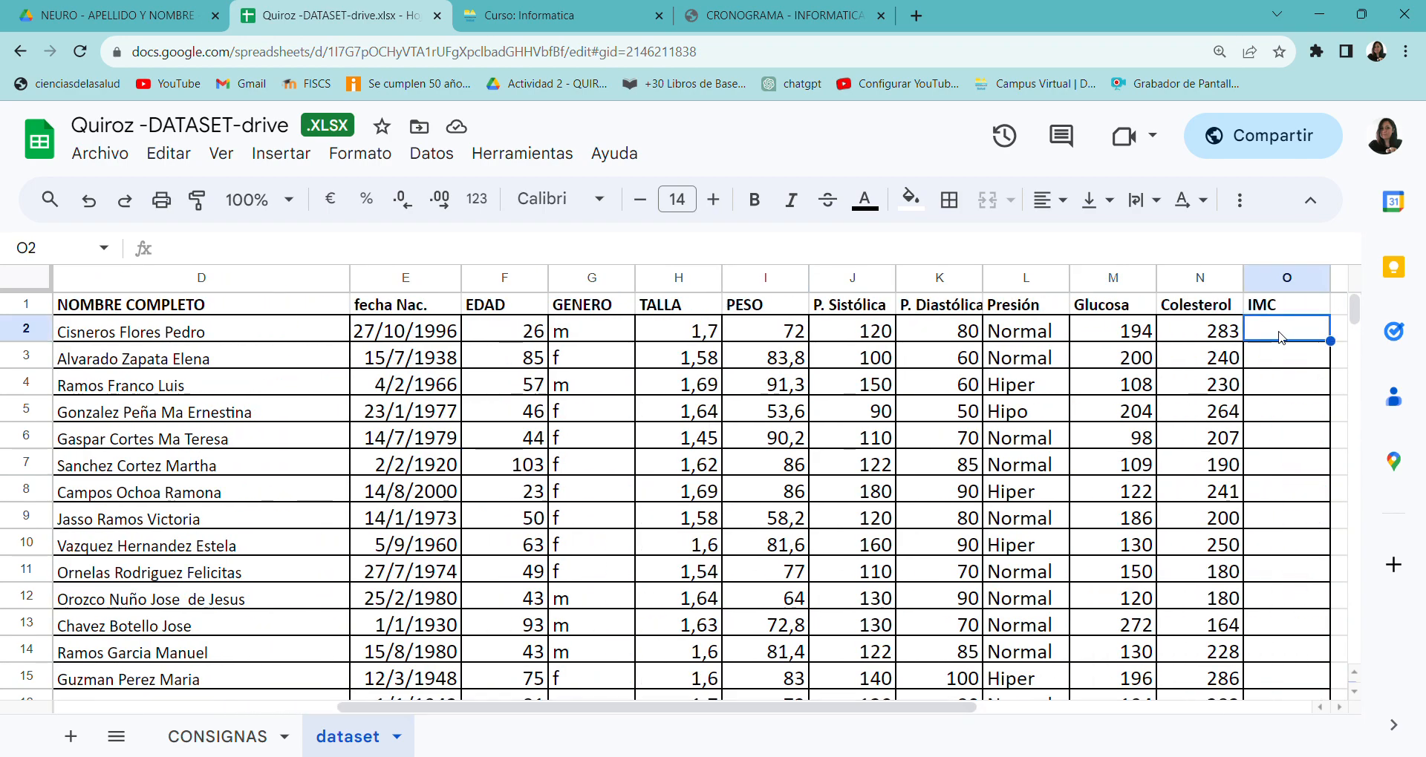
type("=")
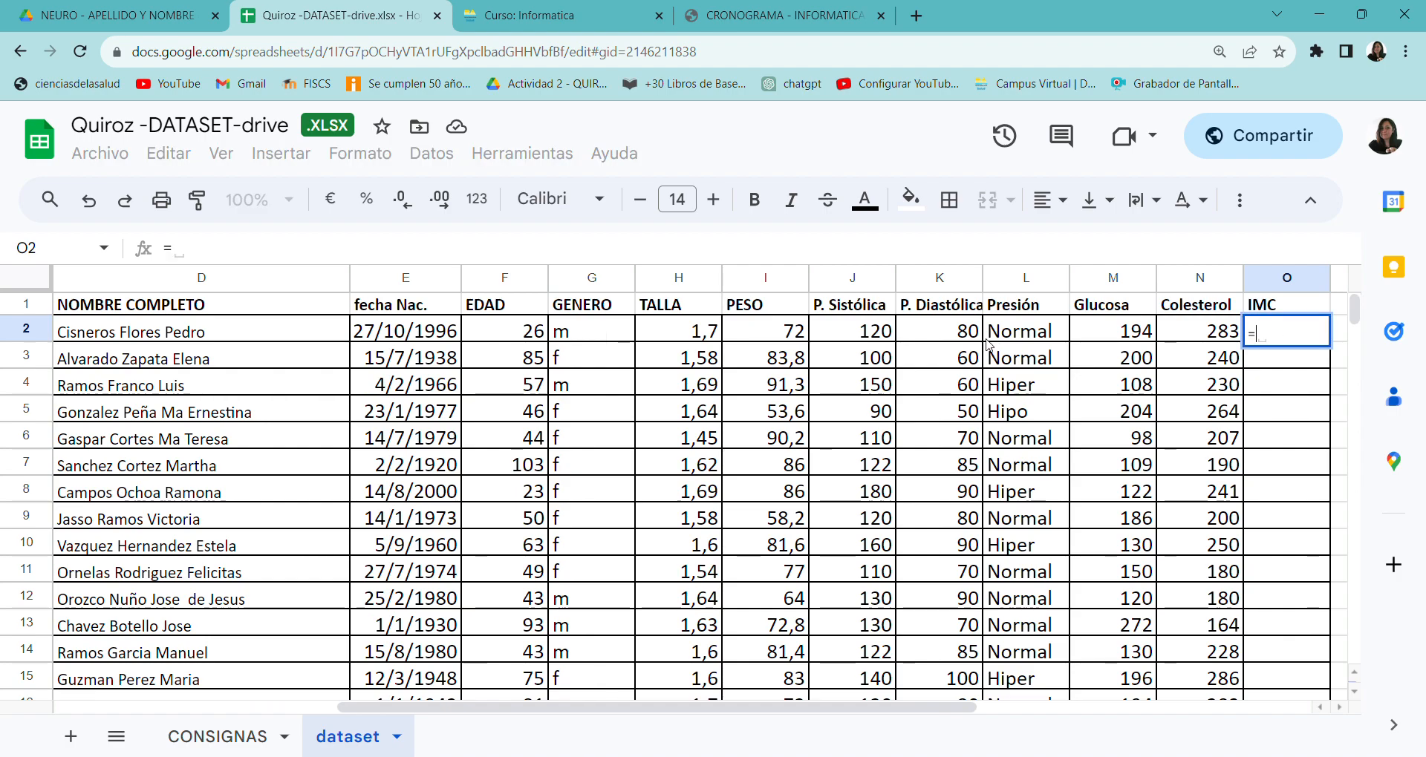
left_click(782, 329)
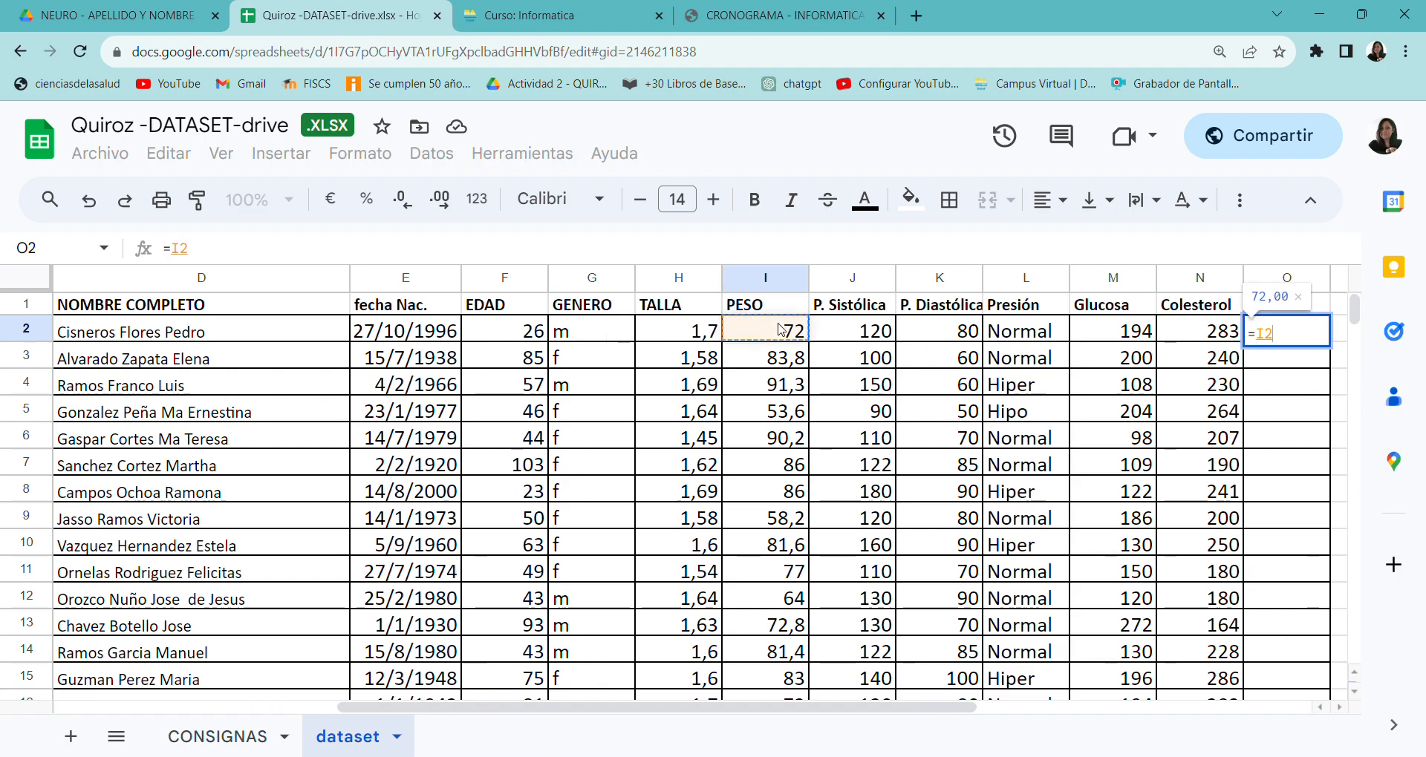
type("/(")
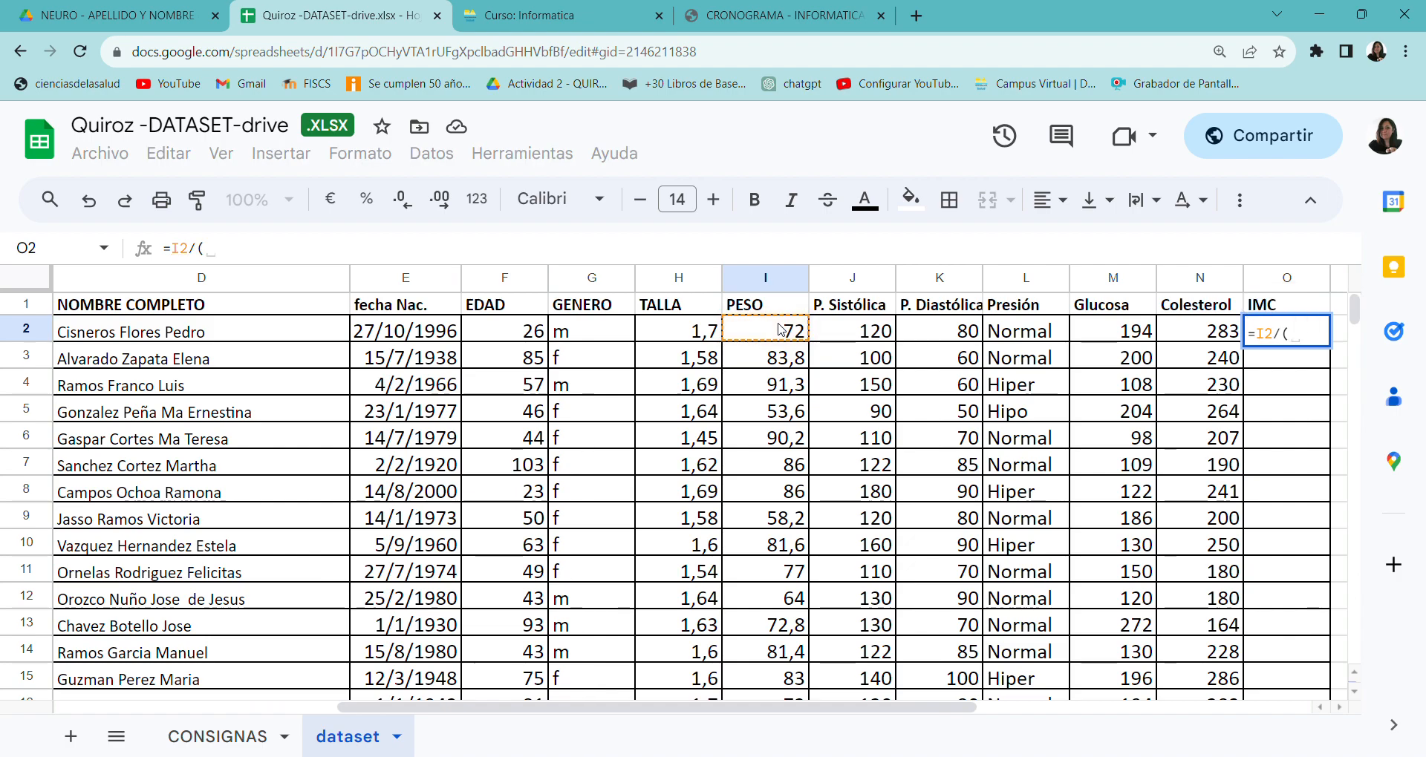
left_click(681, 332)
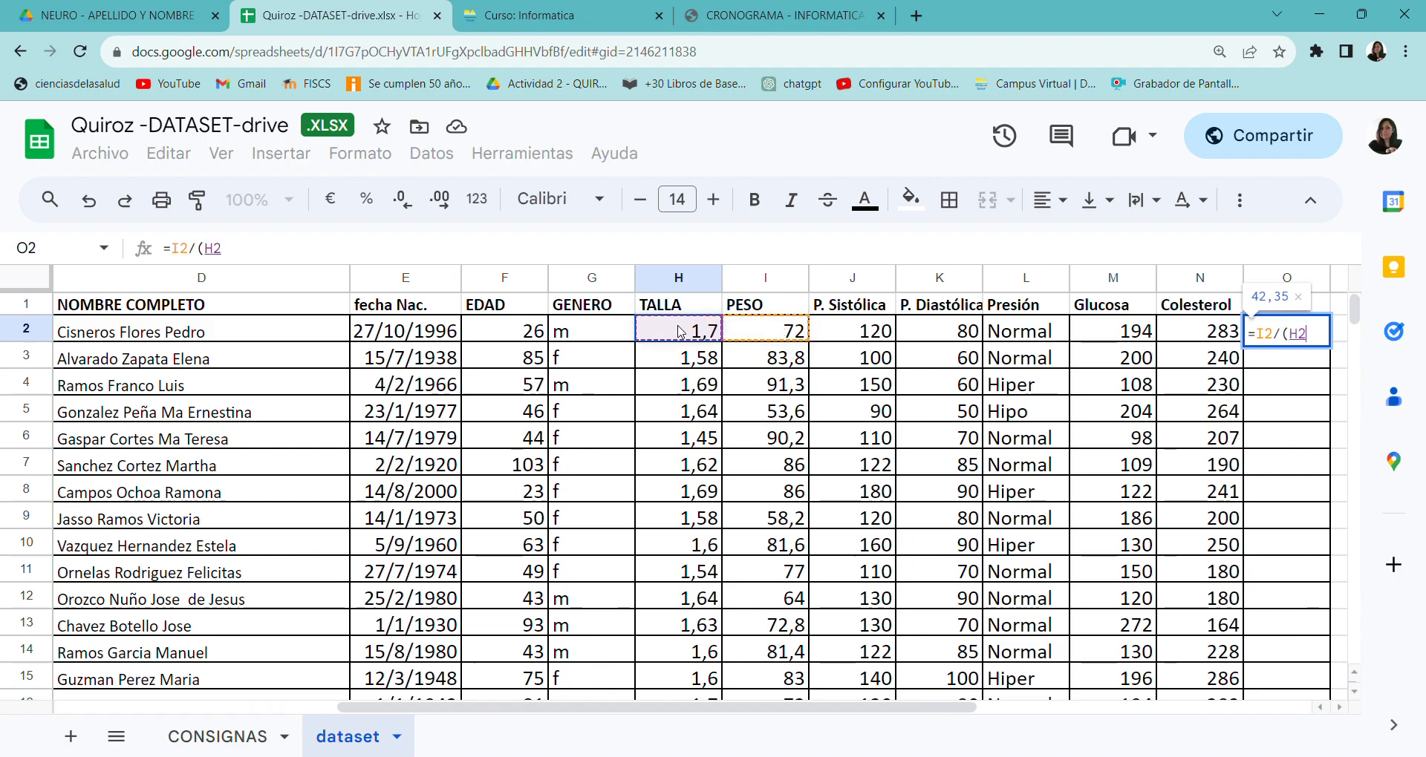
type("*")
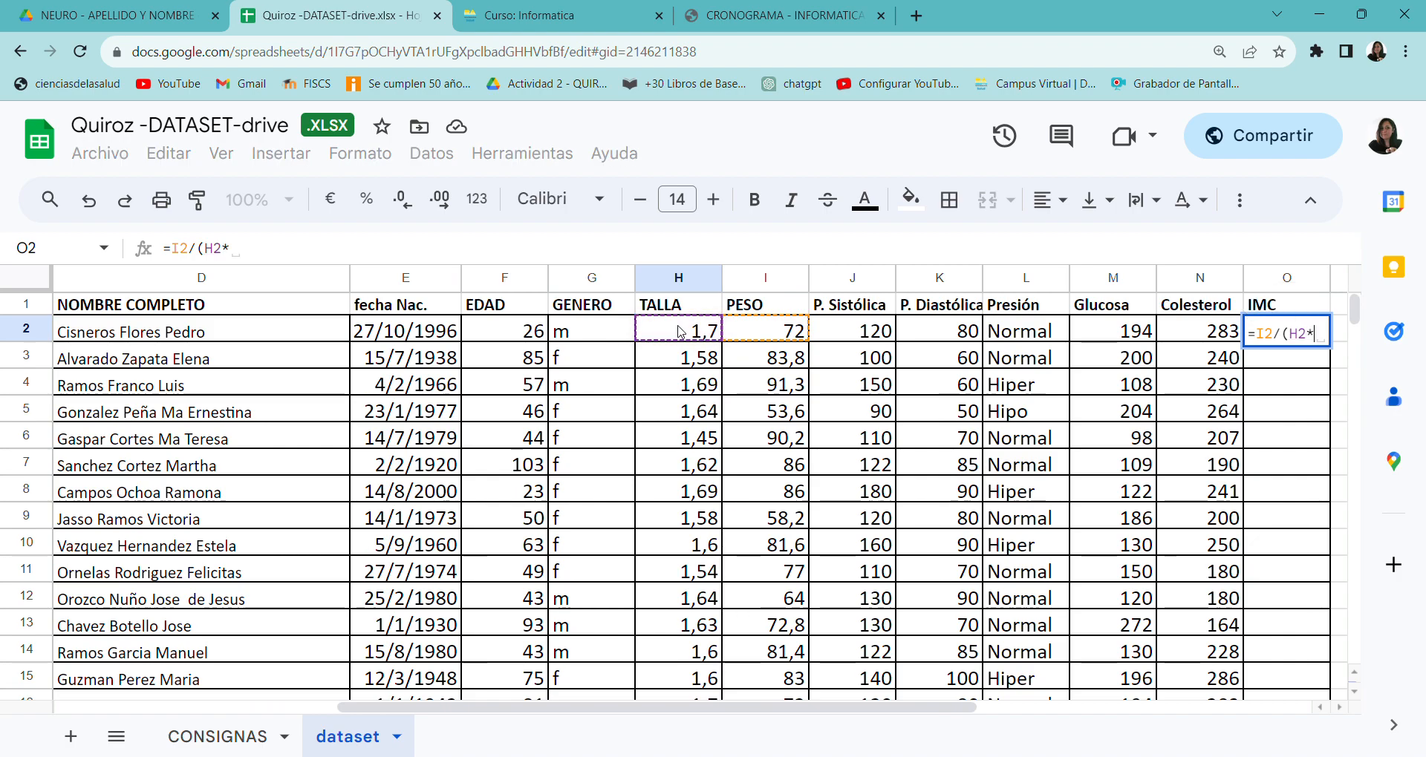
left_click(681, 332)
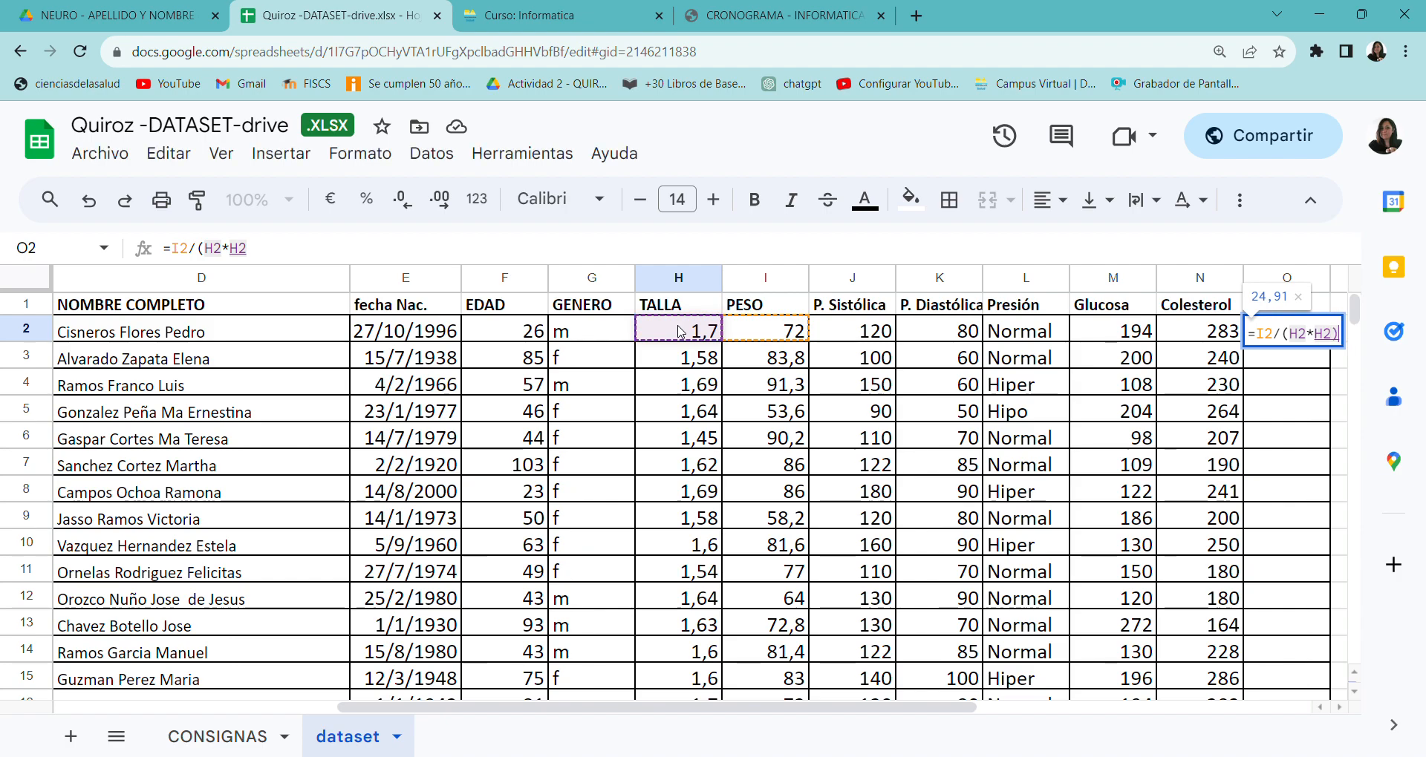
type(")")
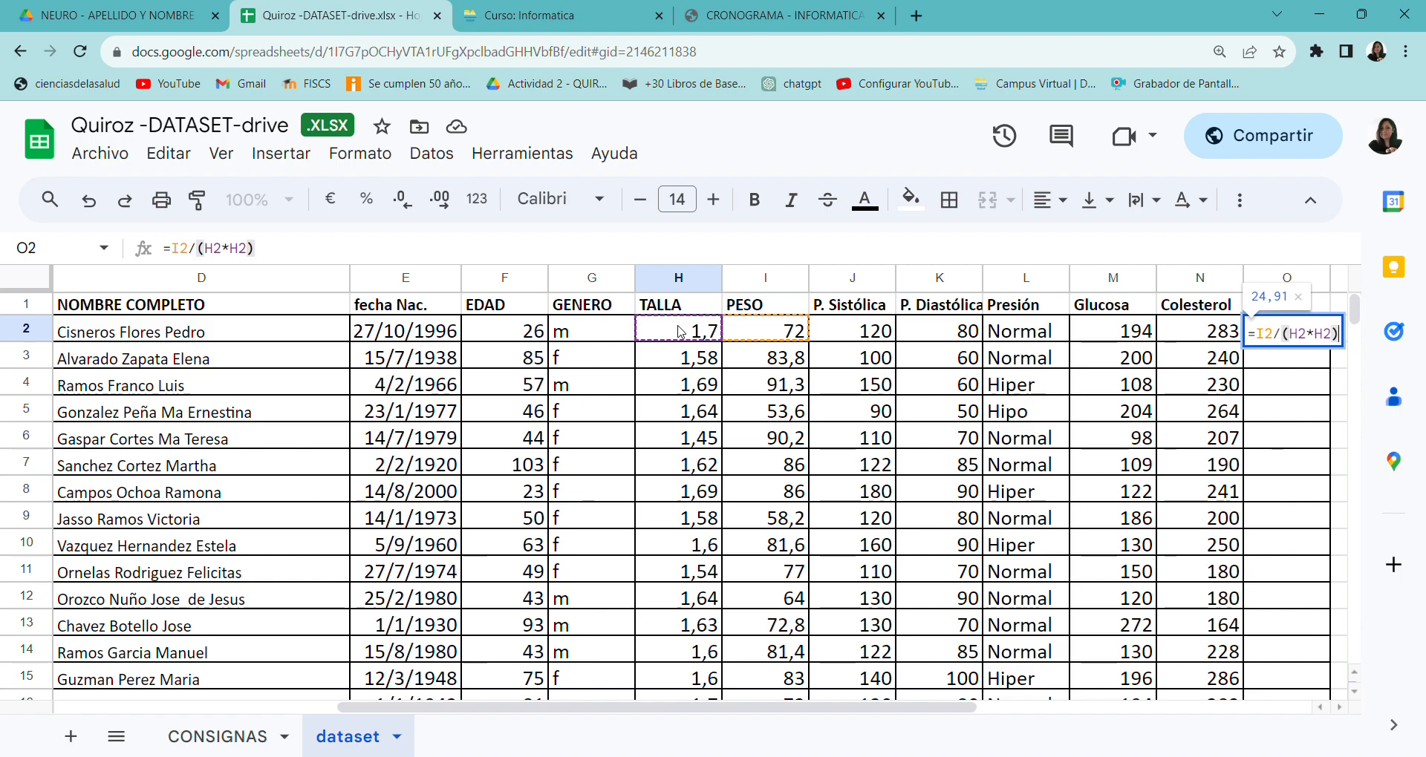
key("Return")
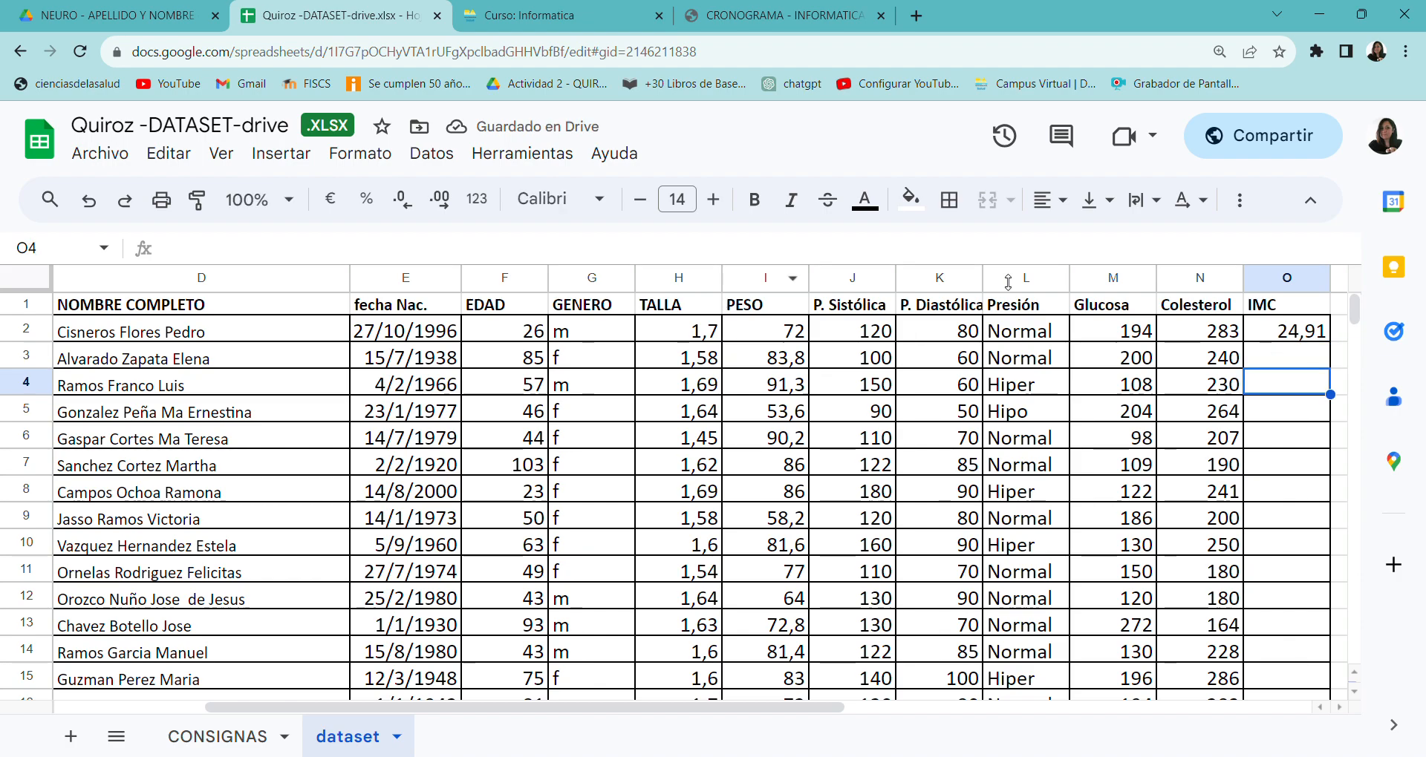
left_click(1320, 334)
double_click(1329, 342)
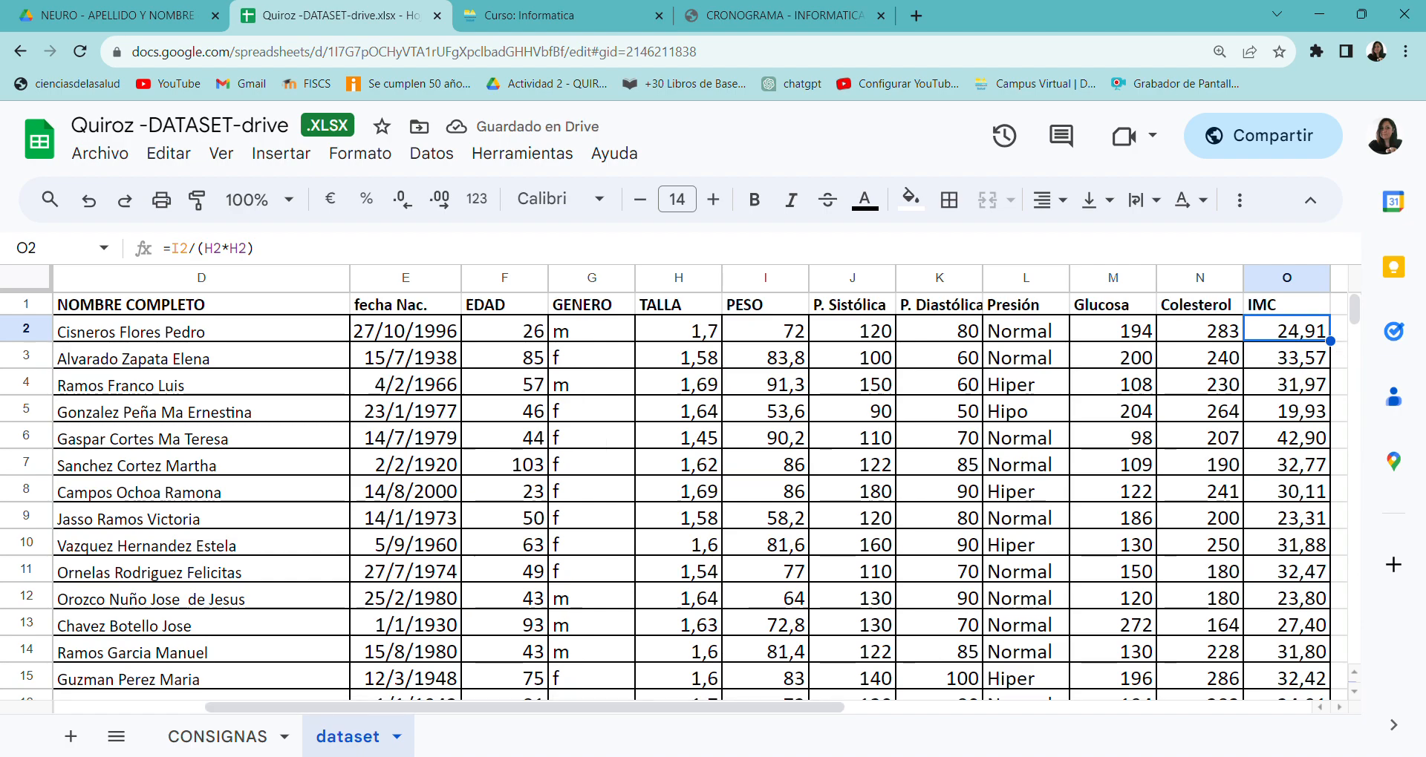
Step: Consult task 4 on the CONSIGNAS sheet and return to the dataset sheet
left_click(223, 735)
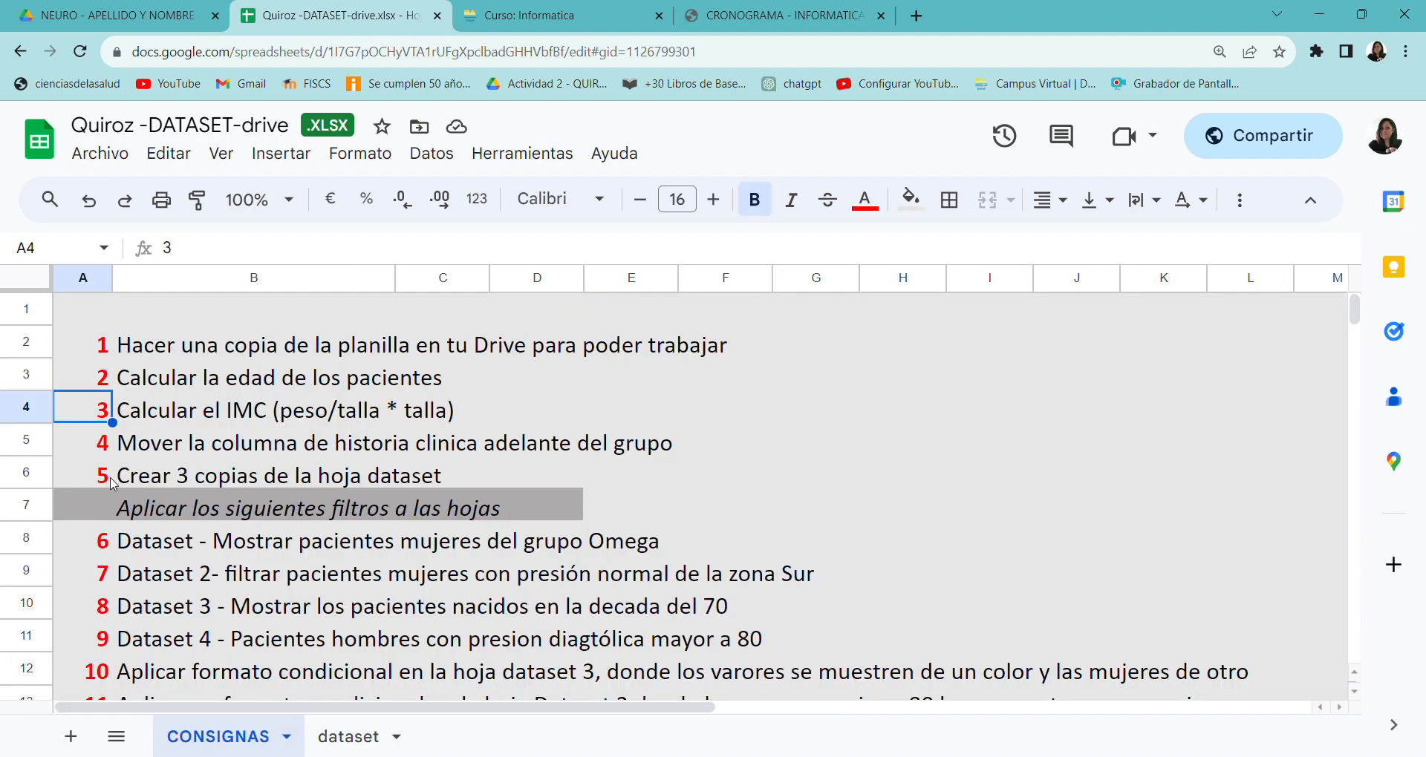
left_click(80, 451)
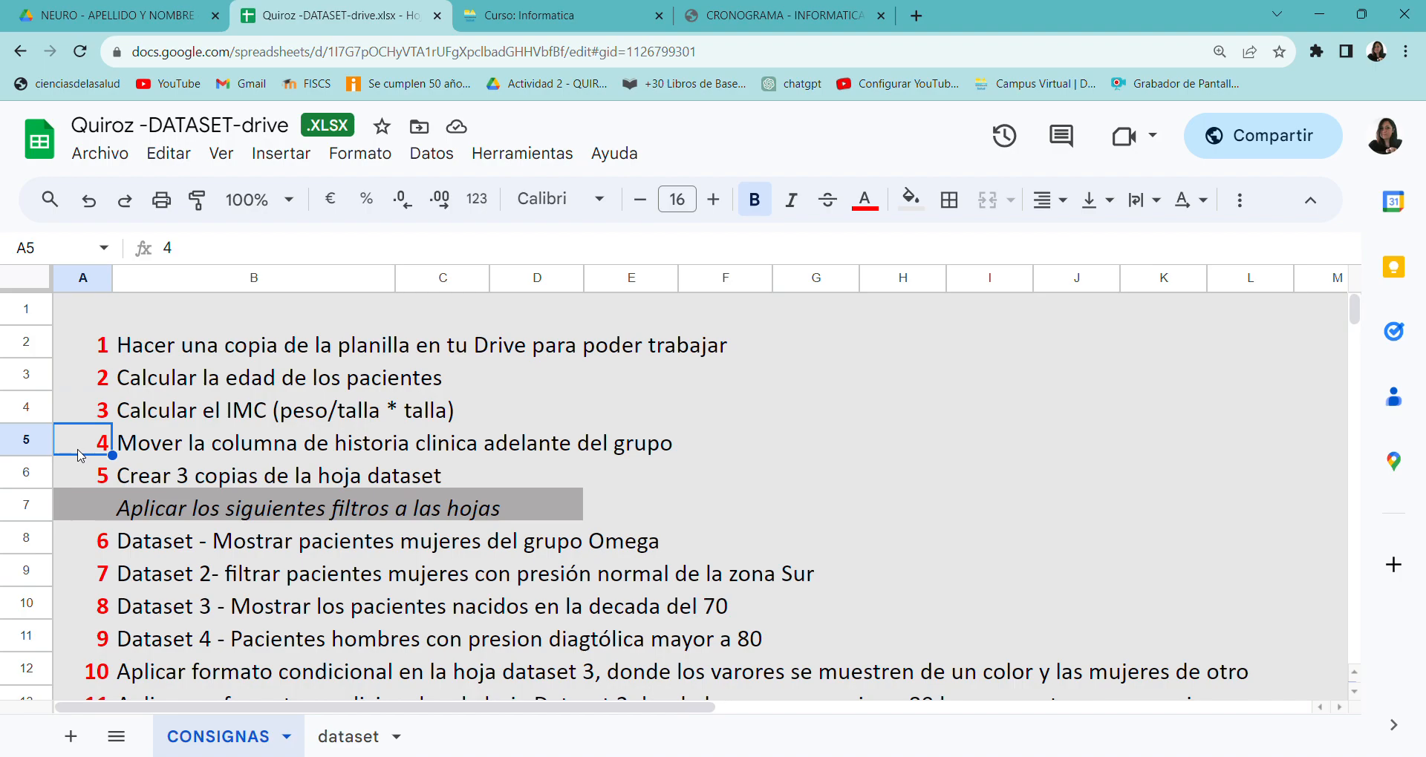
left_click(346, 737)
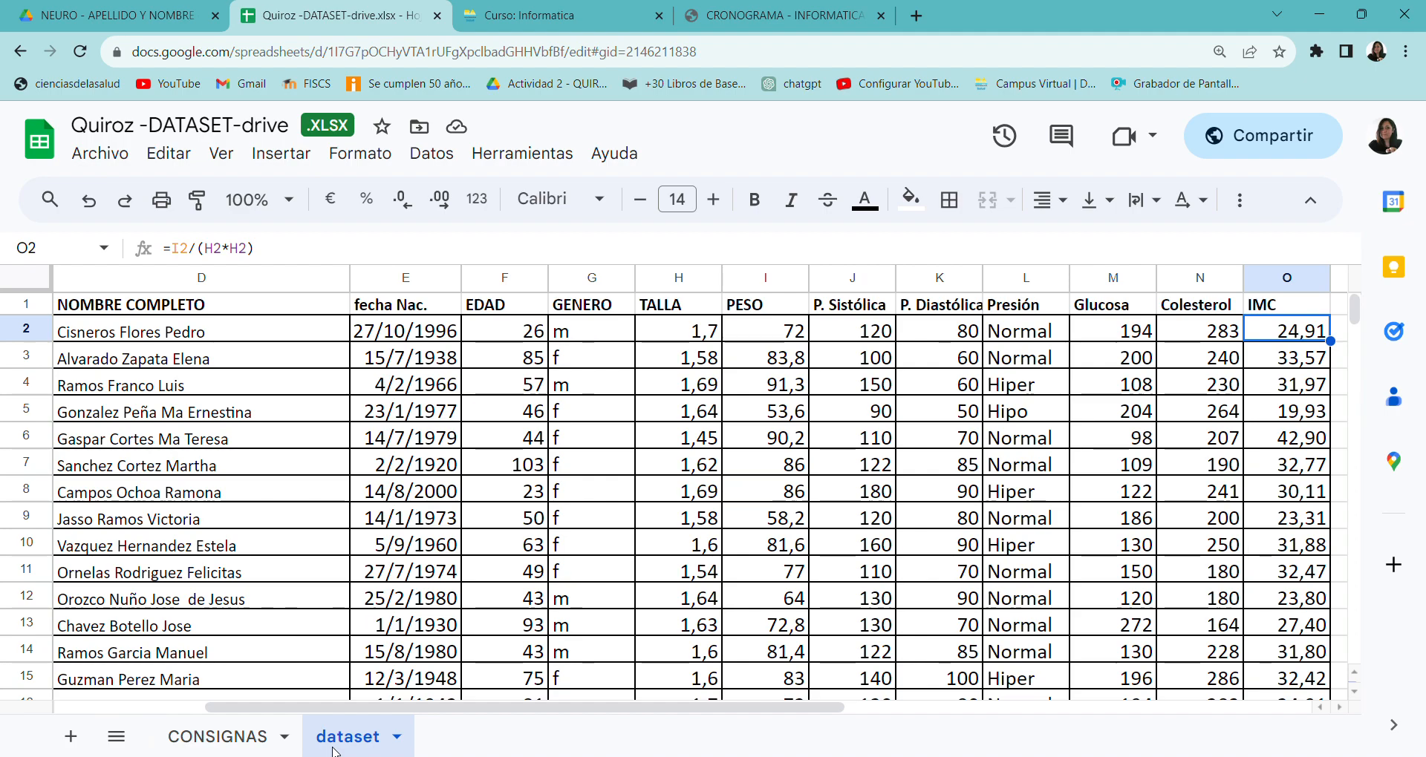
Step: Move the HISTORIA CLINICA column in front of the GRUPO column on the dataset sheet
left_click_drag(463, 706, 196, 708)
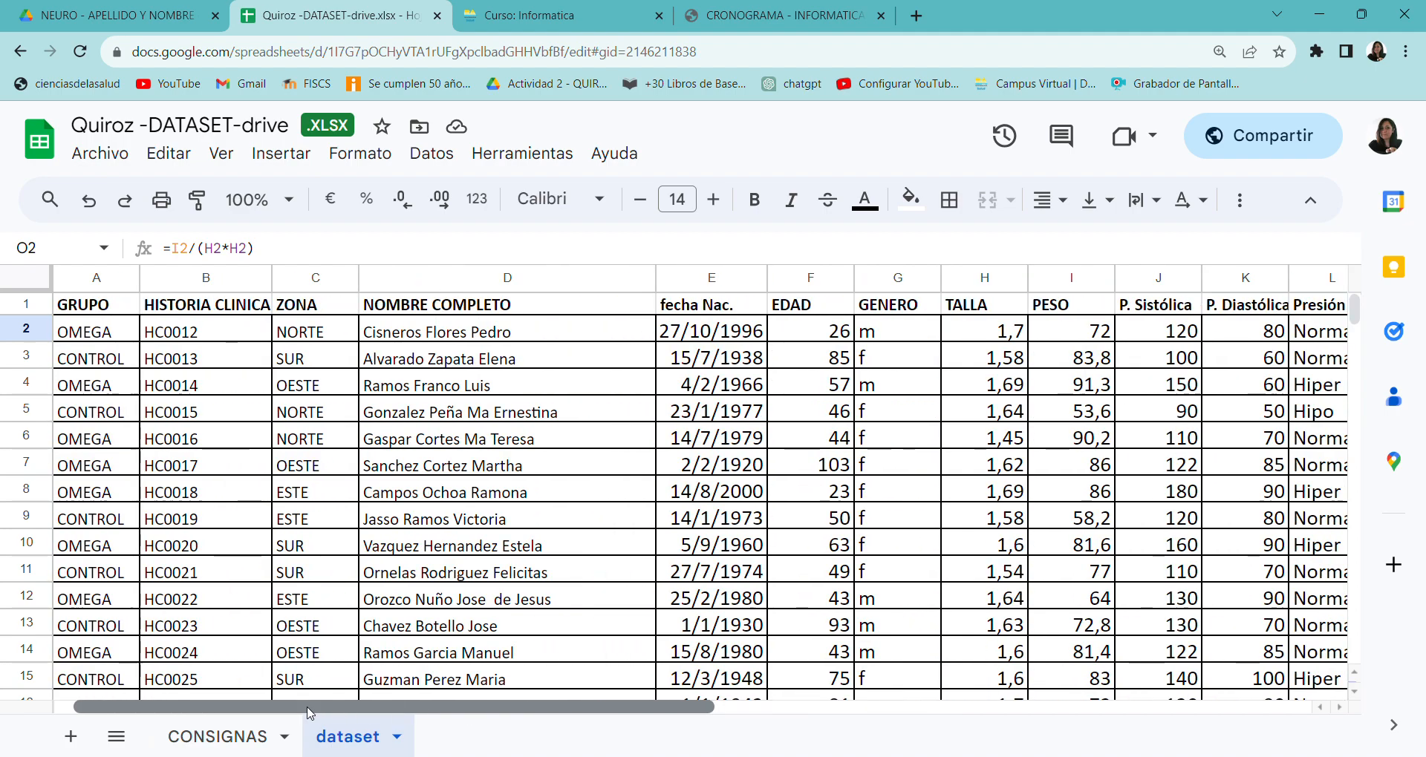
left_click(99, 289)
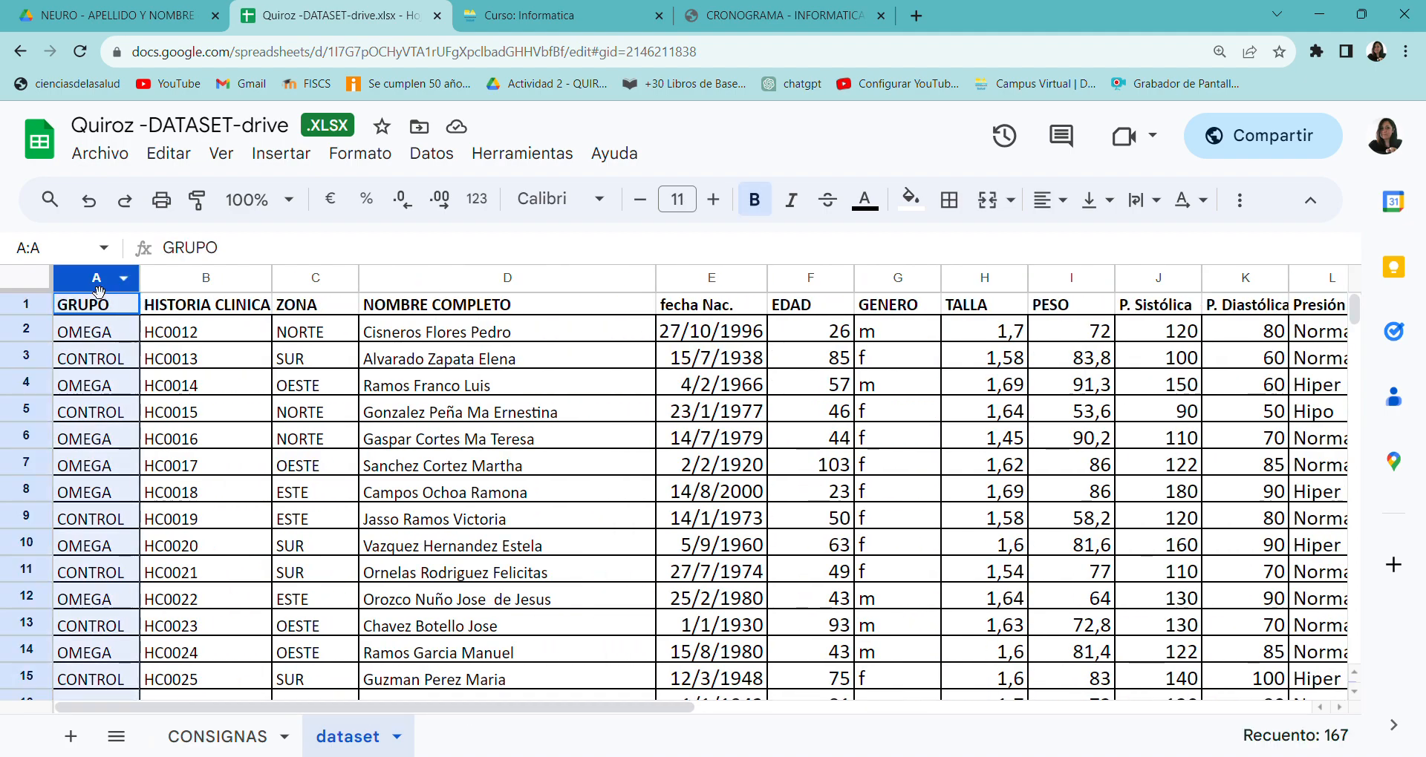
left_click(213, 291)
left_click_drag(212, 290, 88, 282)
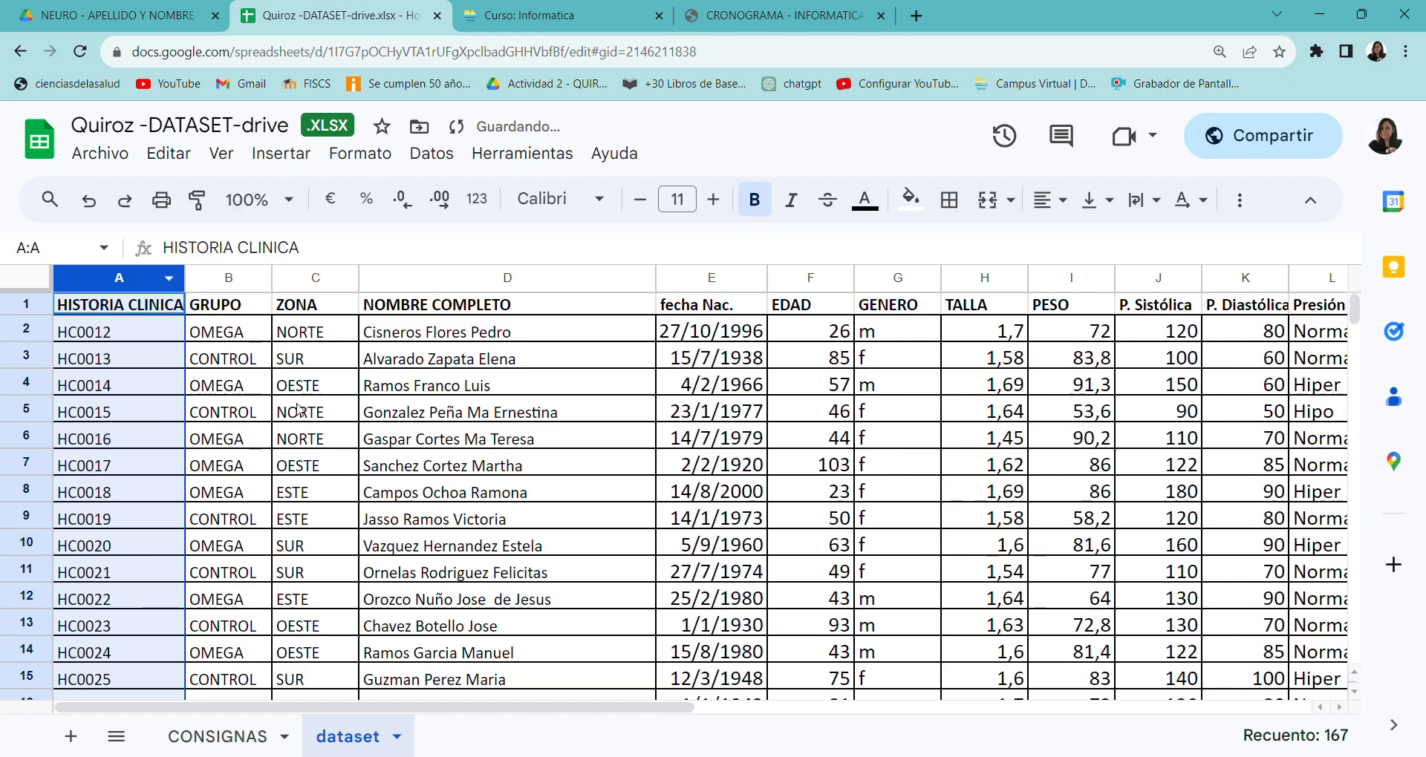
left_click(271, 384)
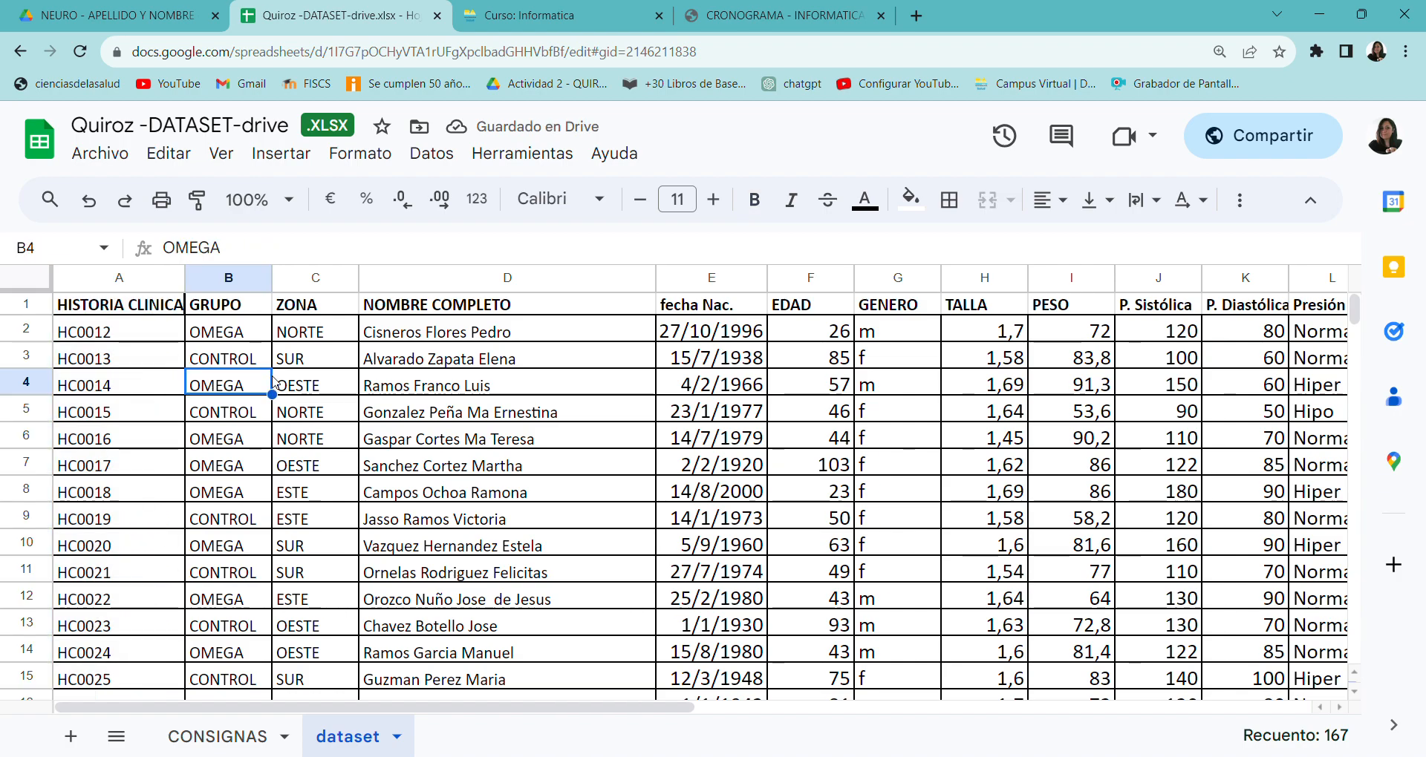
left_click(119, 312)
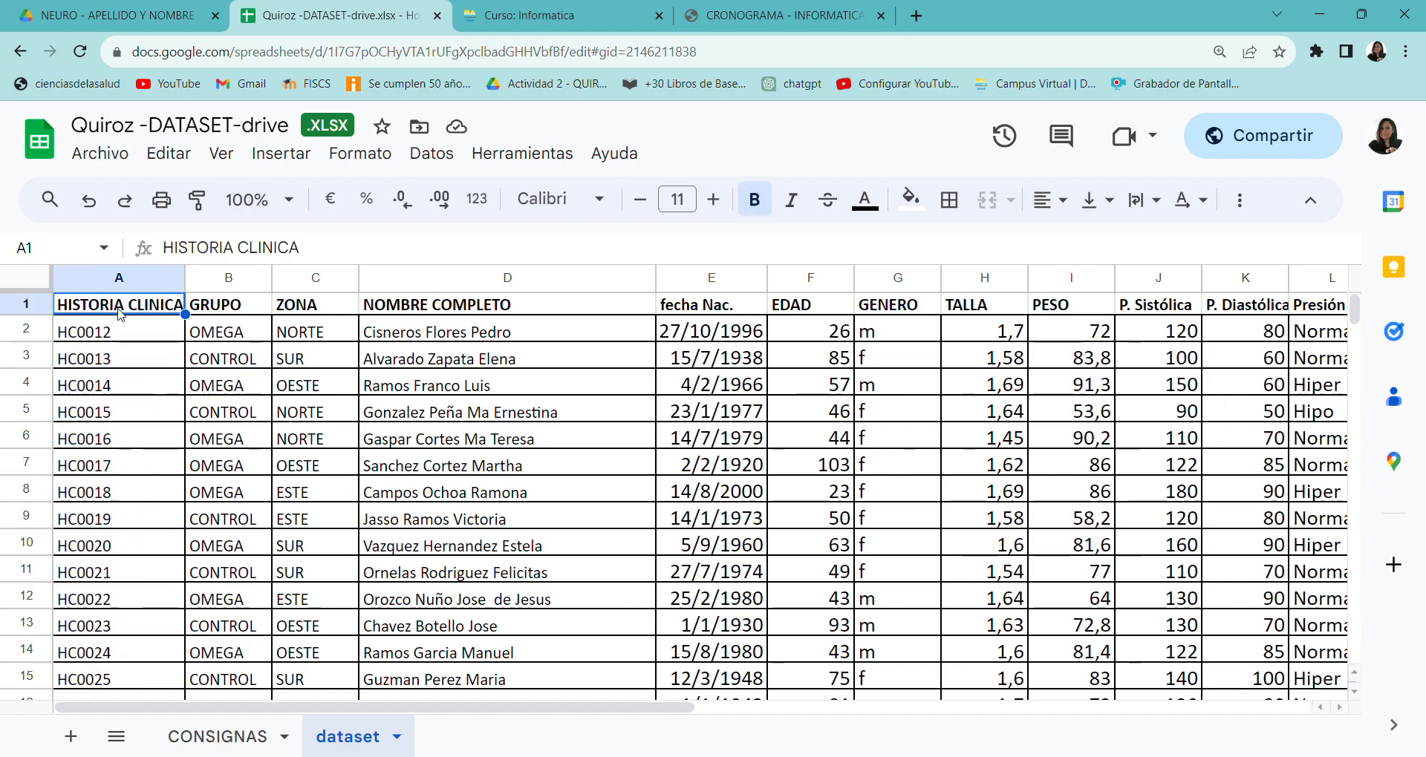
left_click(237, 289)
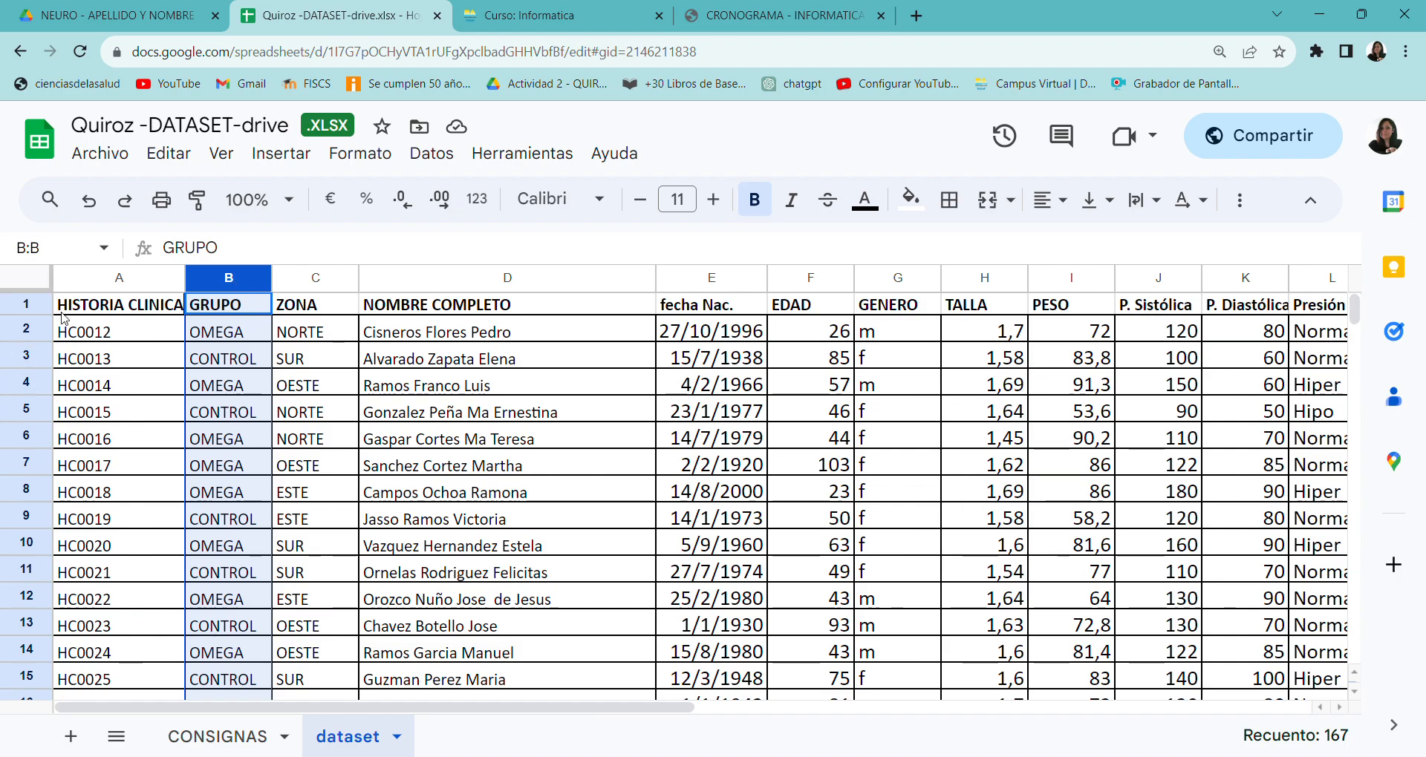
left_click(67, 310)
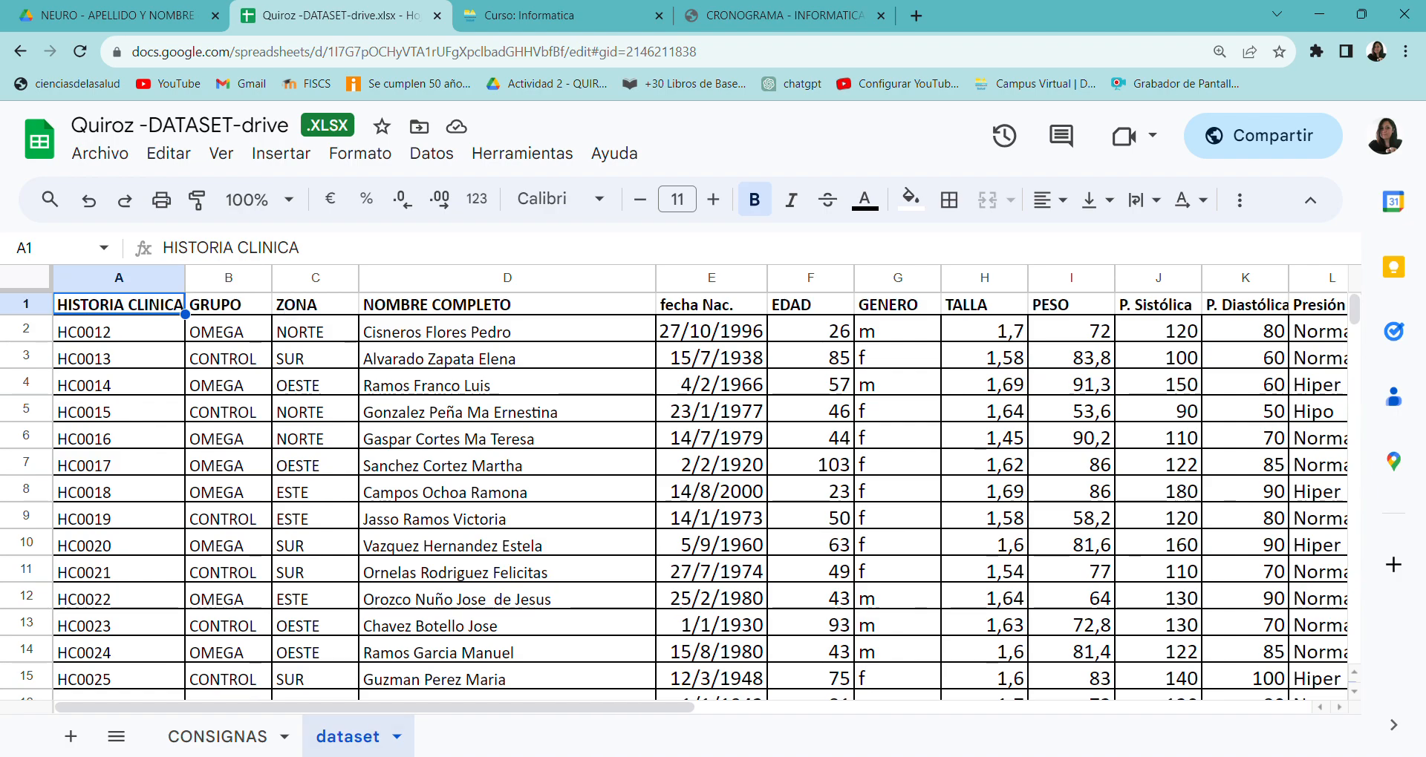
Step: Consult task 5 on the CONSIGNAS sheet and return to the dataset sheet
left_click(218, 750)
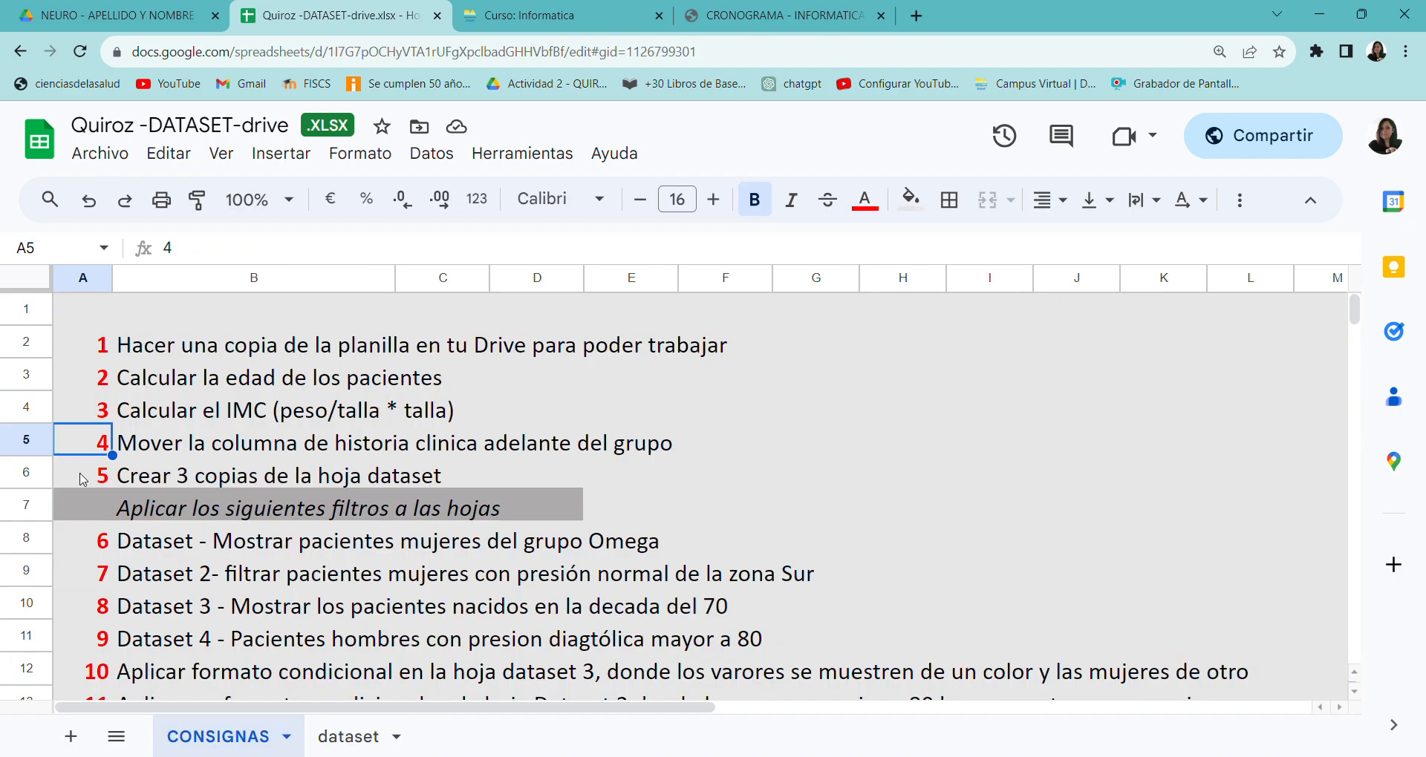
left_click(81, 481)
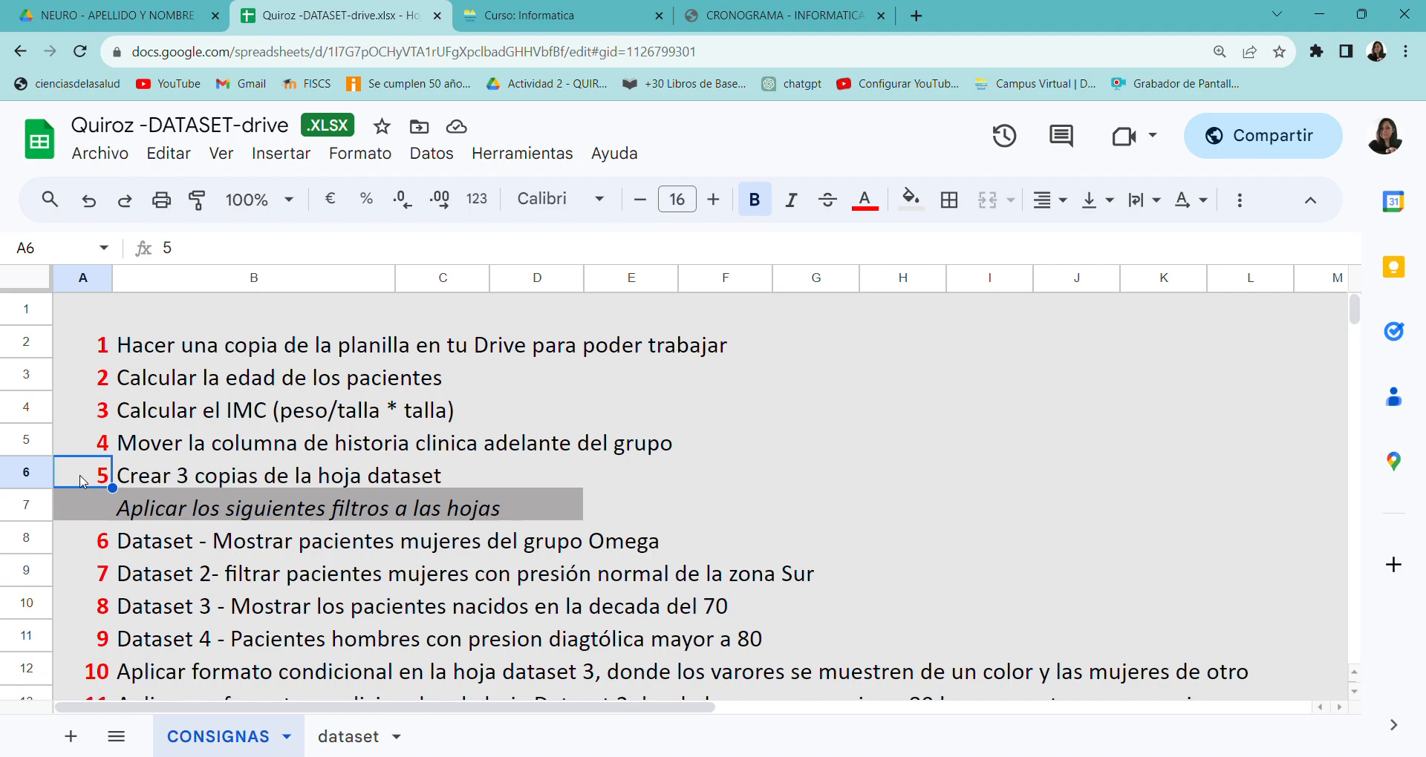
left_click(342, 750)
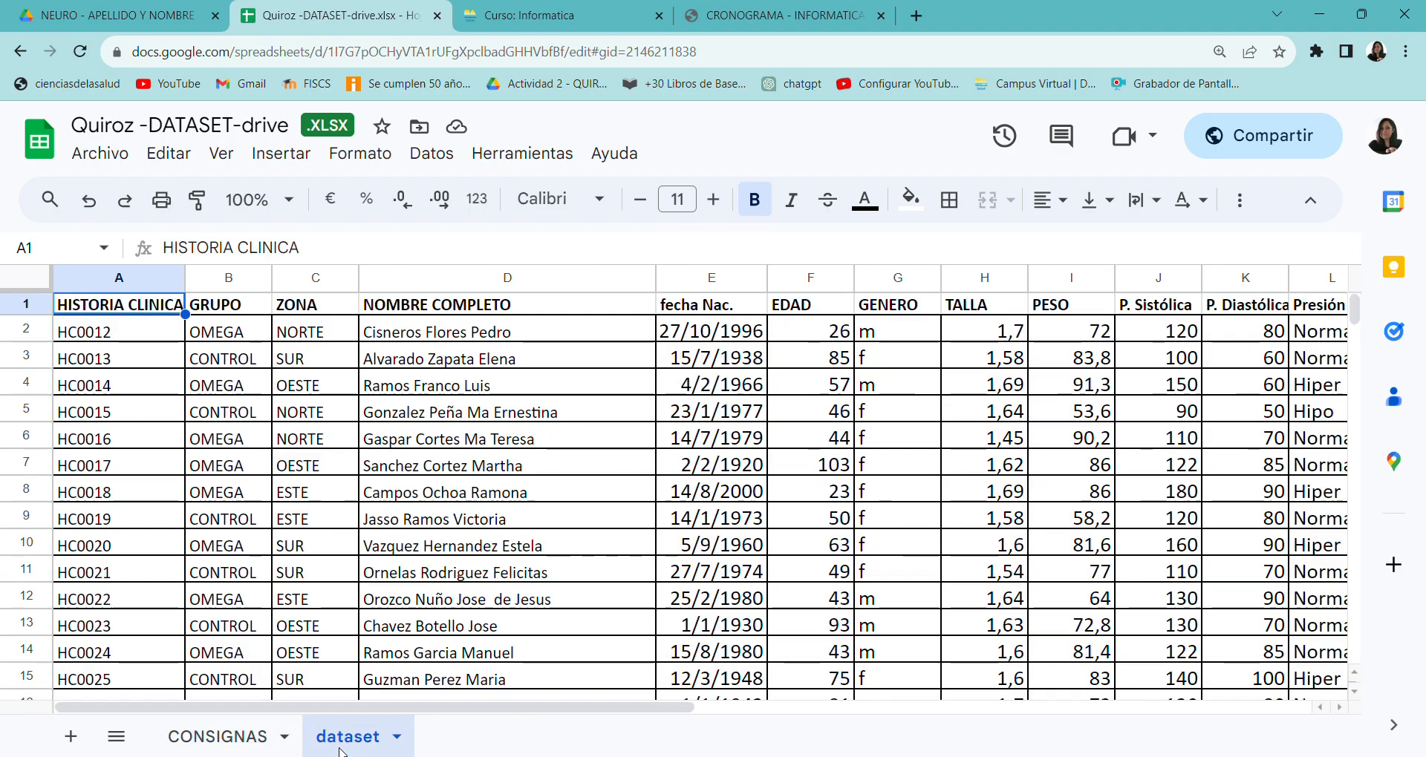
Step: Duplicate the dataset sheet and rename the copy as dataset2
right_click(347, 738)
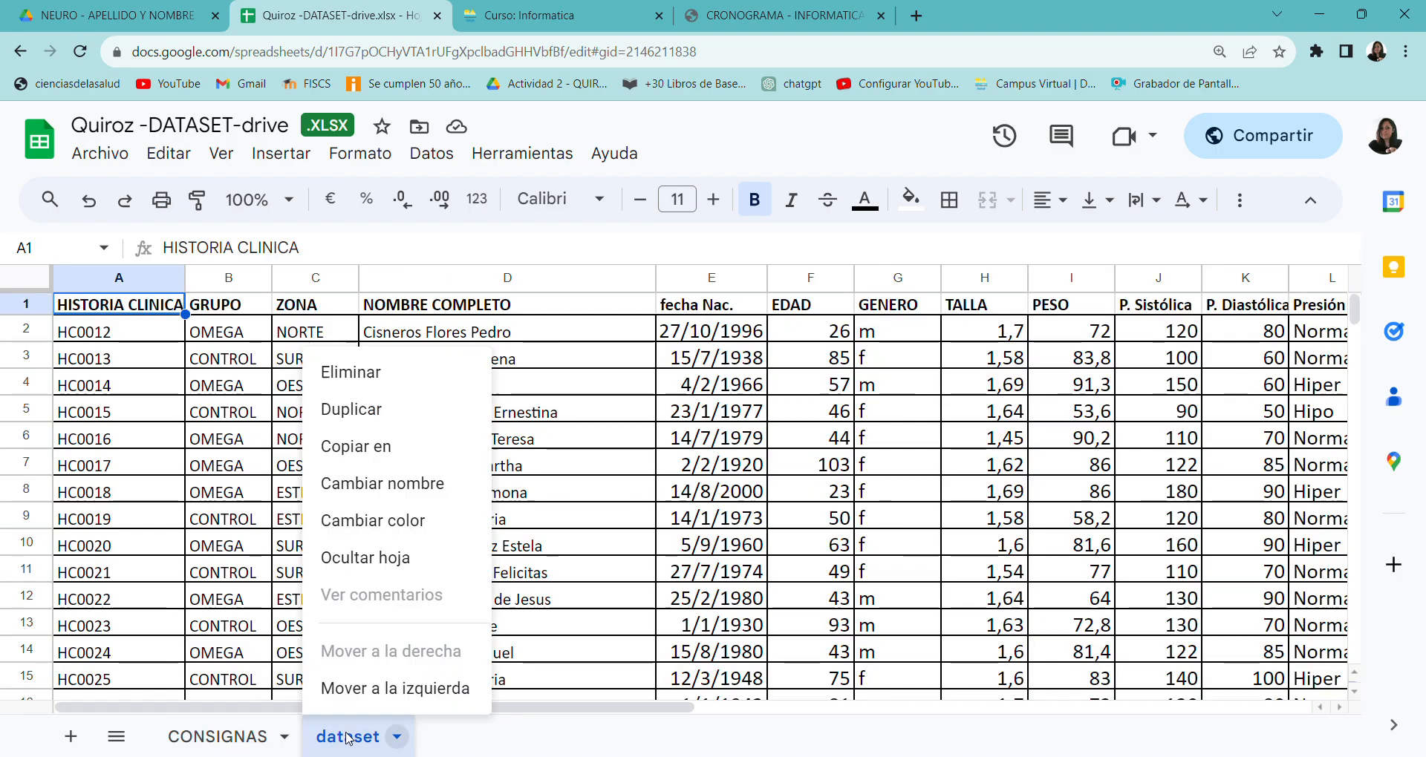
left_click(387, 421)
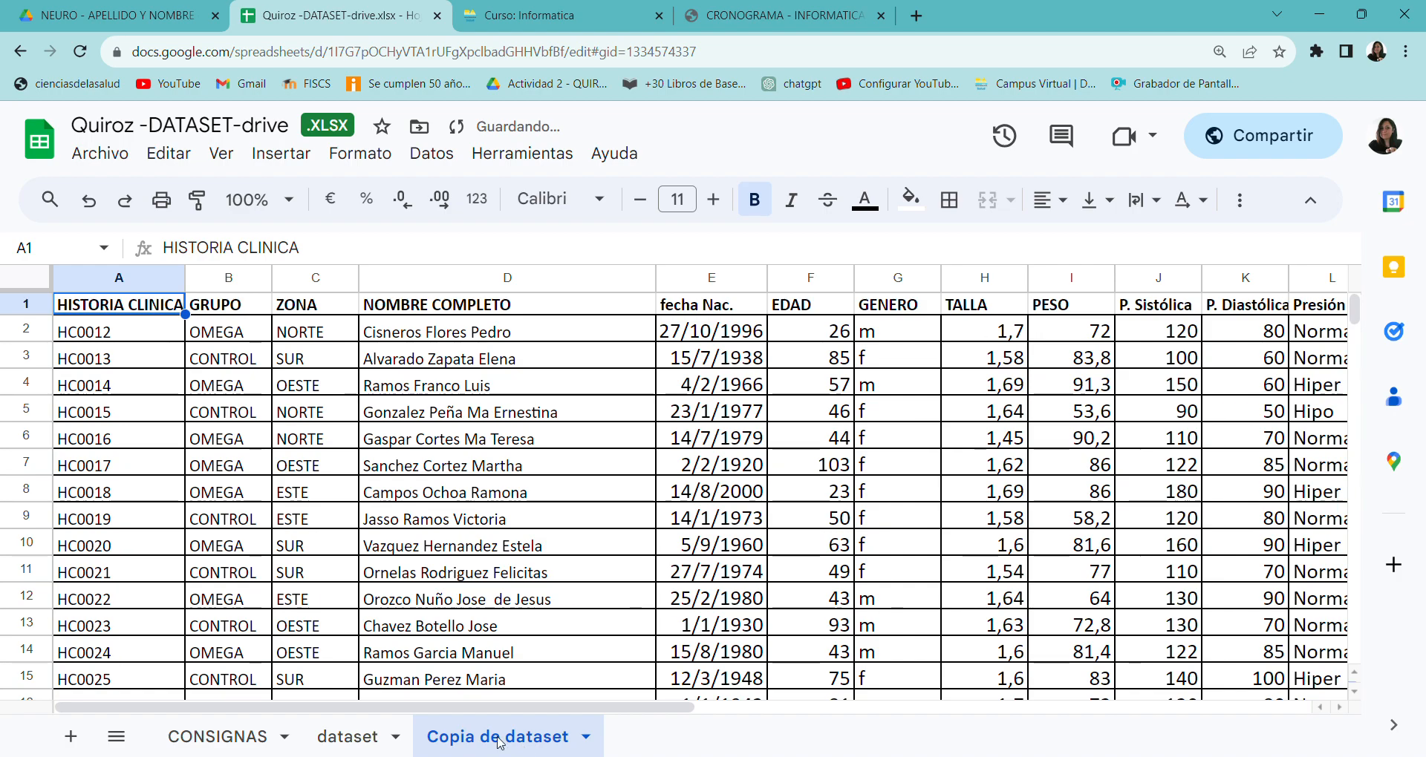
double_click(499, 737)
type("dataser")
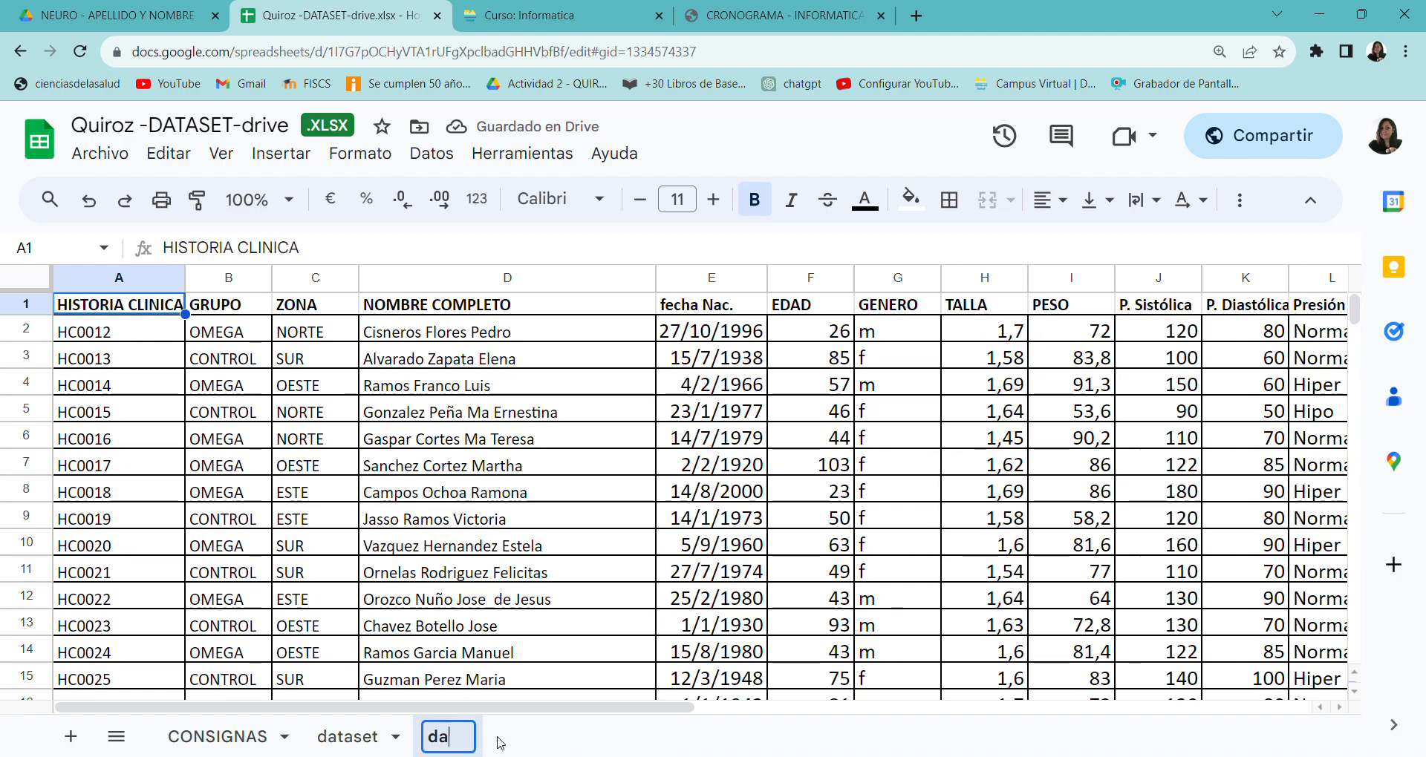
key("BackSpace")
type("t2")
key("Return")
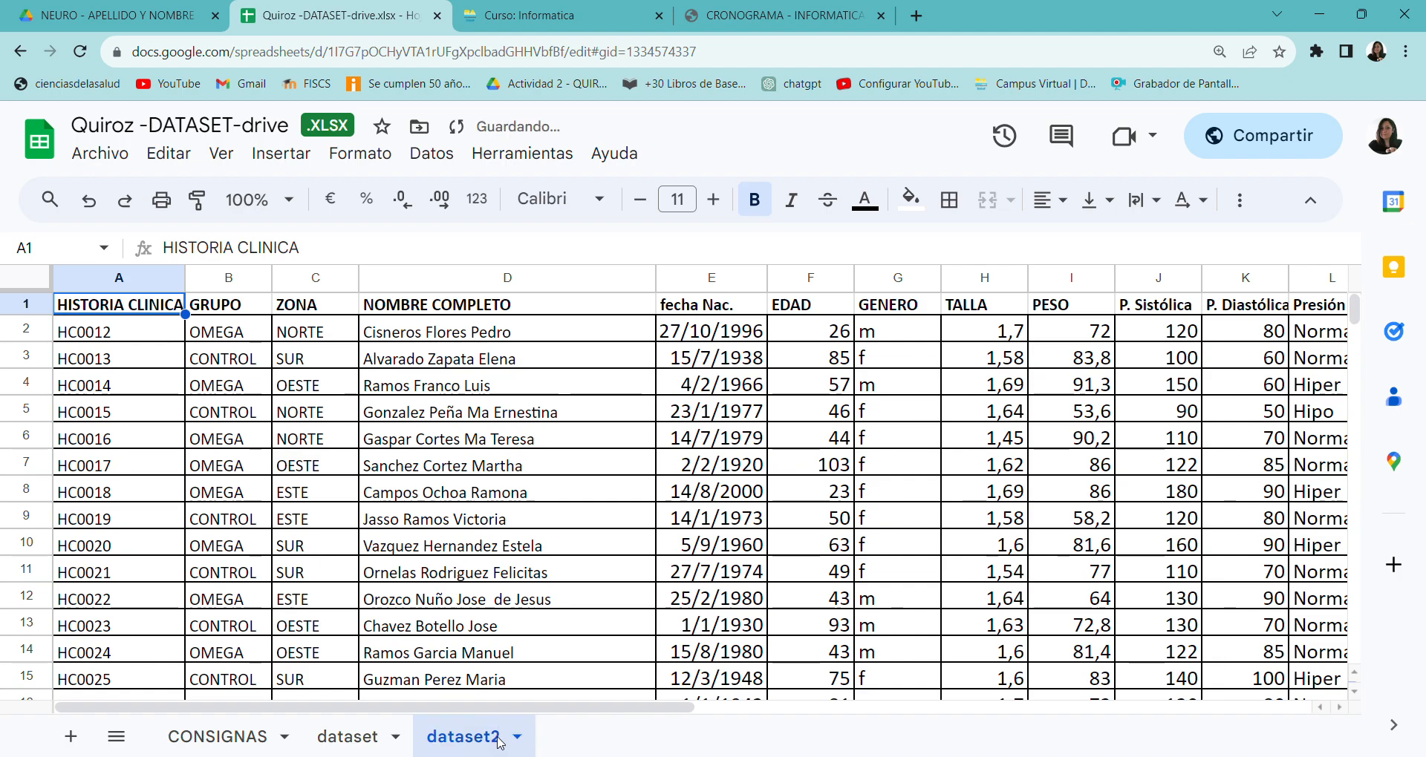
Step: Duplicate the dataset2 sheet and rename the copy as dataset3
right_click(499, 737)
mouse_move(484, 443)
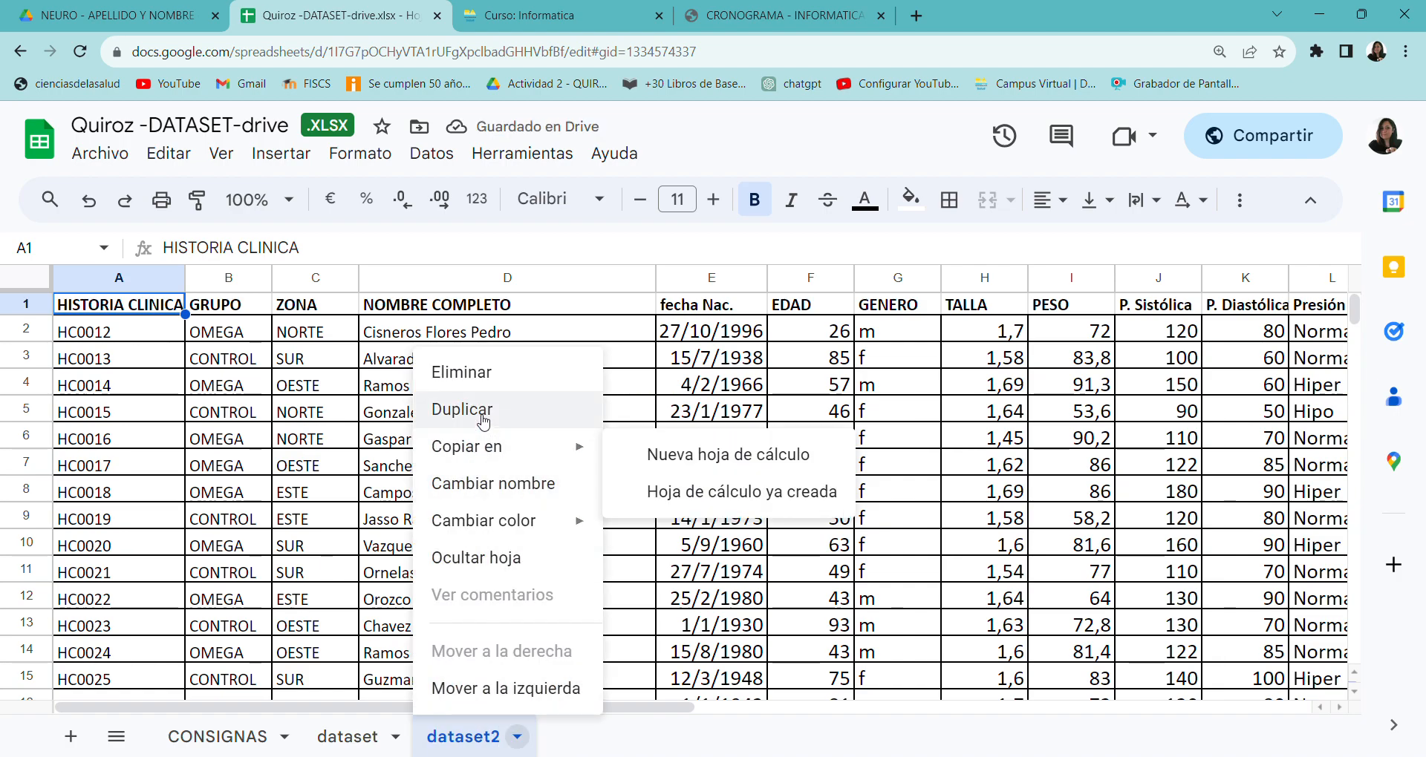
left_click(484, 420)
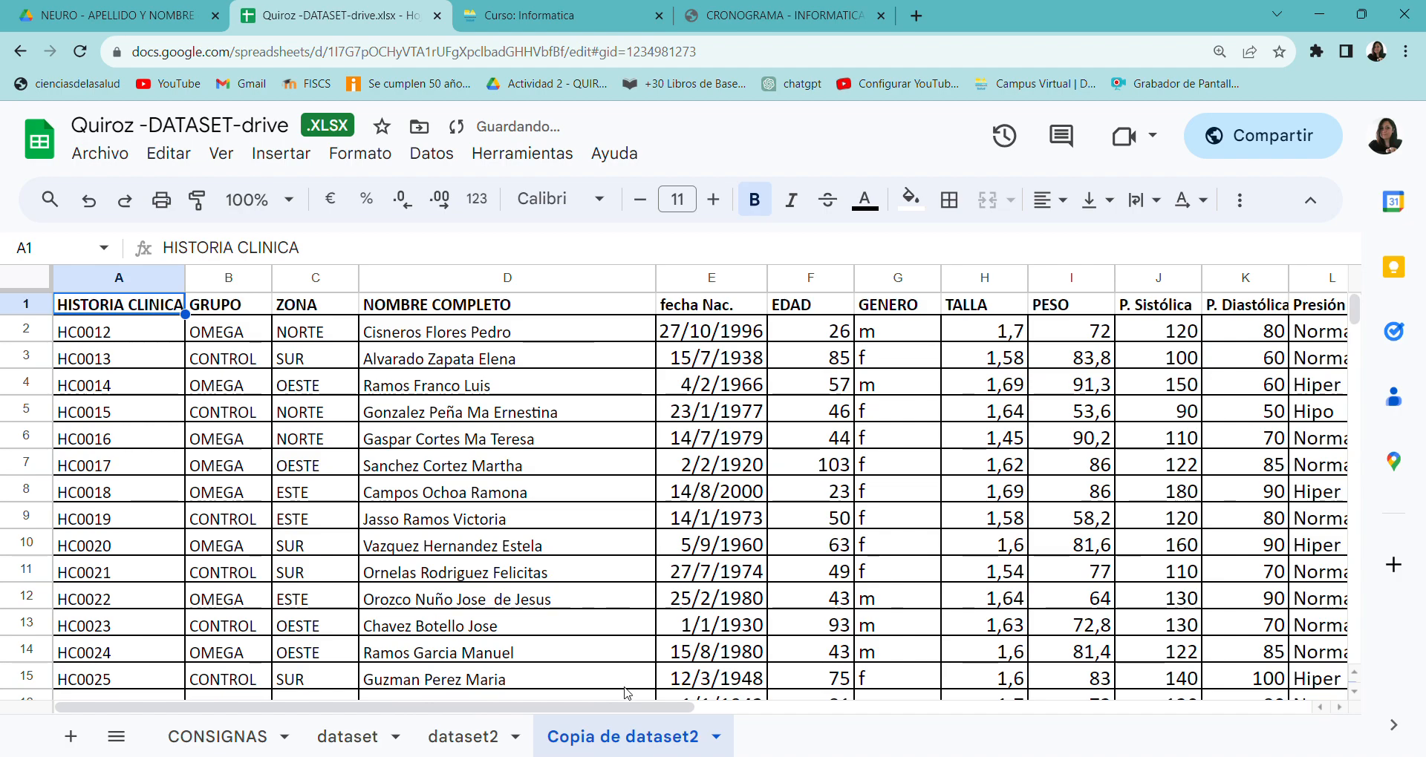
double_click(627, 737)
left_click(626, 738)
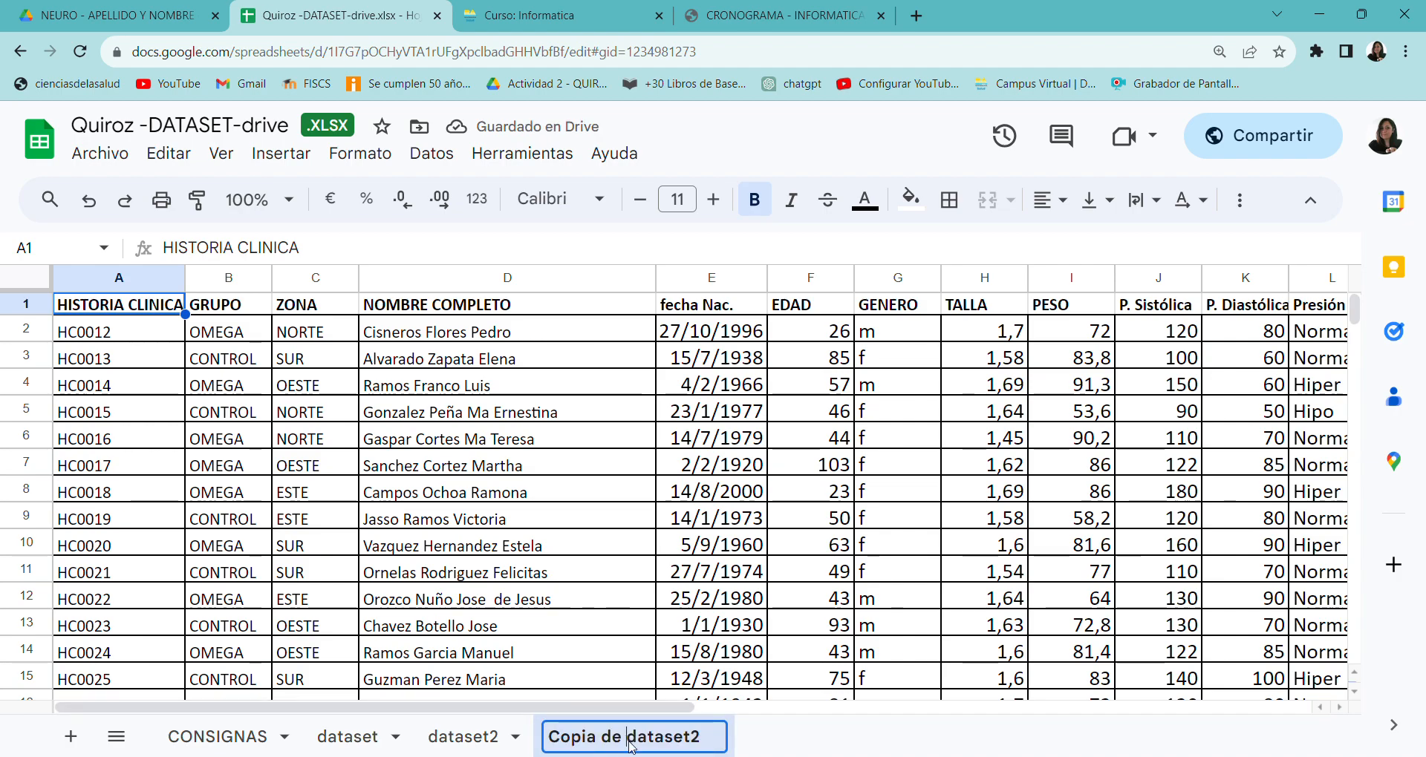
key("BackSpace")
key("BackSpace")
key("BackSpace")
key("BackSpace")
key("BackSpace")
key("BackSpace")
key("BackSpace")
key("BackSpace")
key("BackSpace")
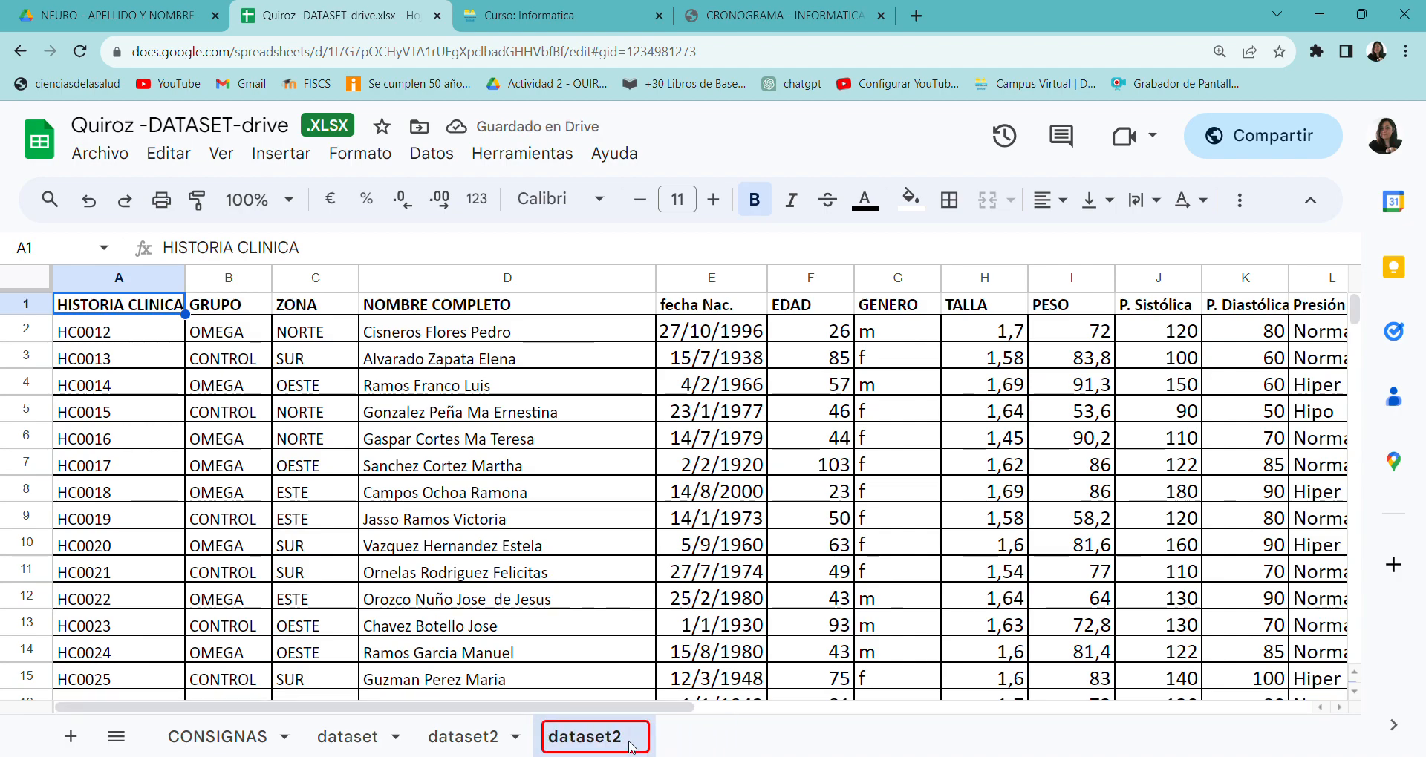
key("BackSpace")
type("3")
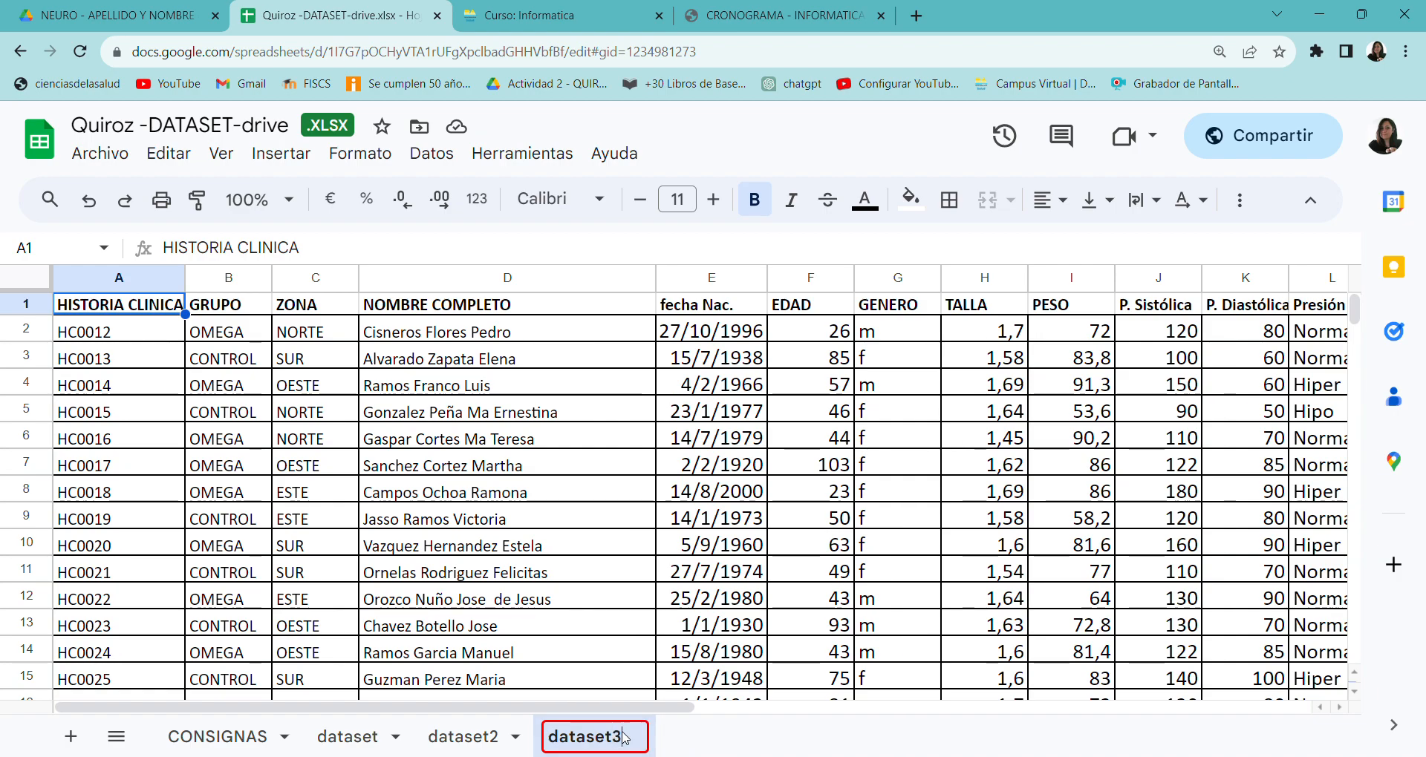
key("Return")
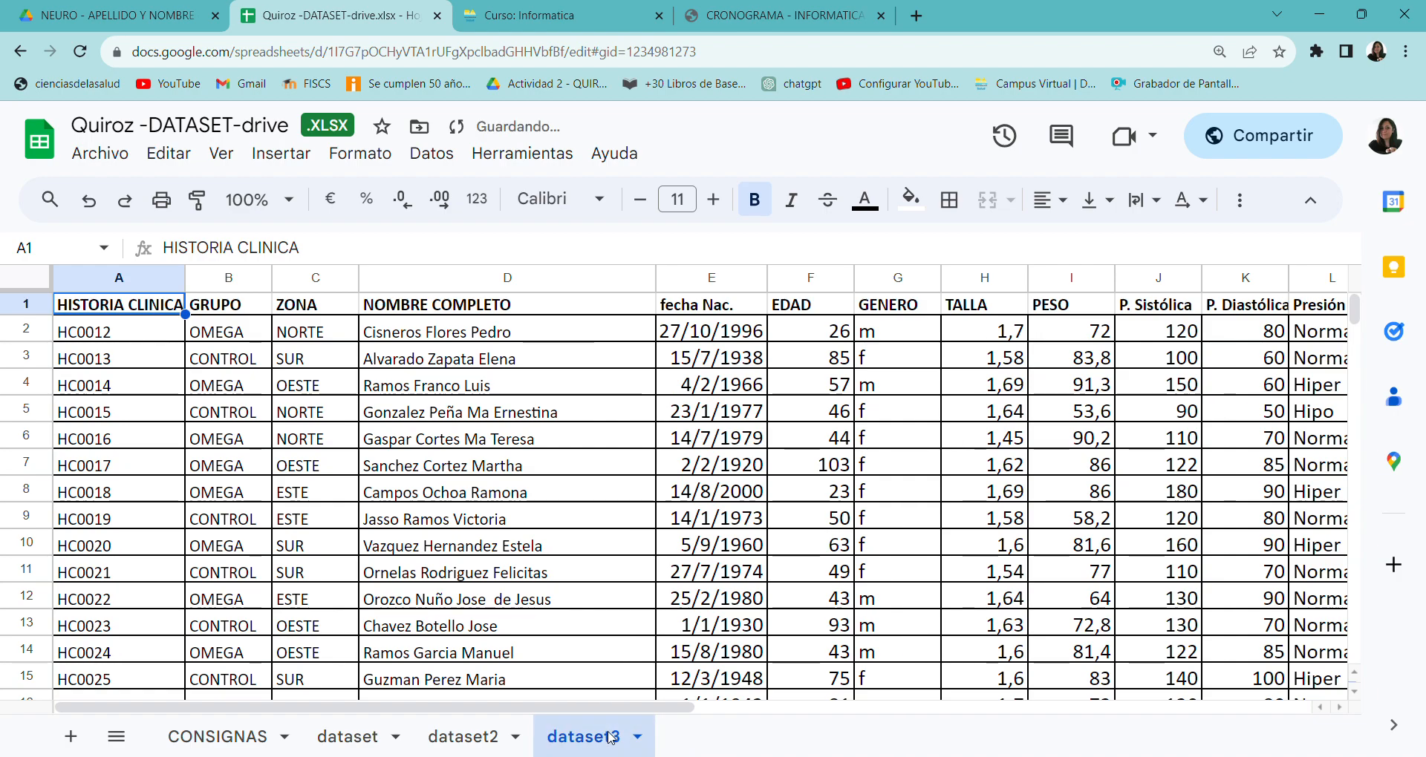
Step: Duplicate the dataset3 sheet and rename the copy as dataset4
left_click(636, 738)
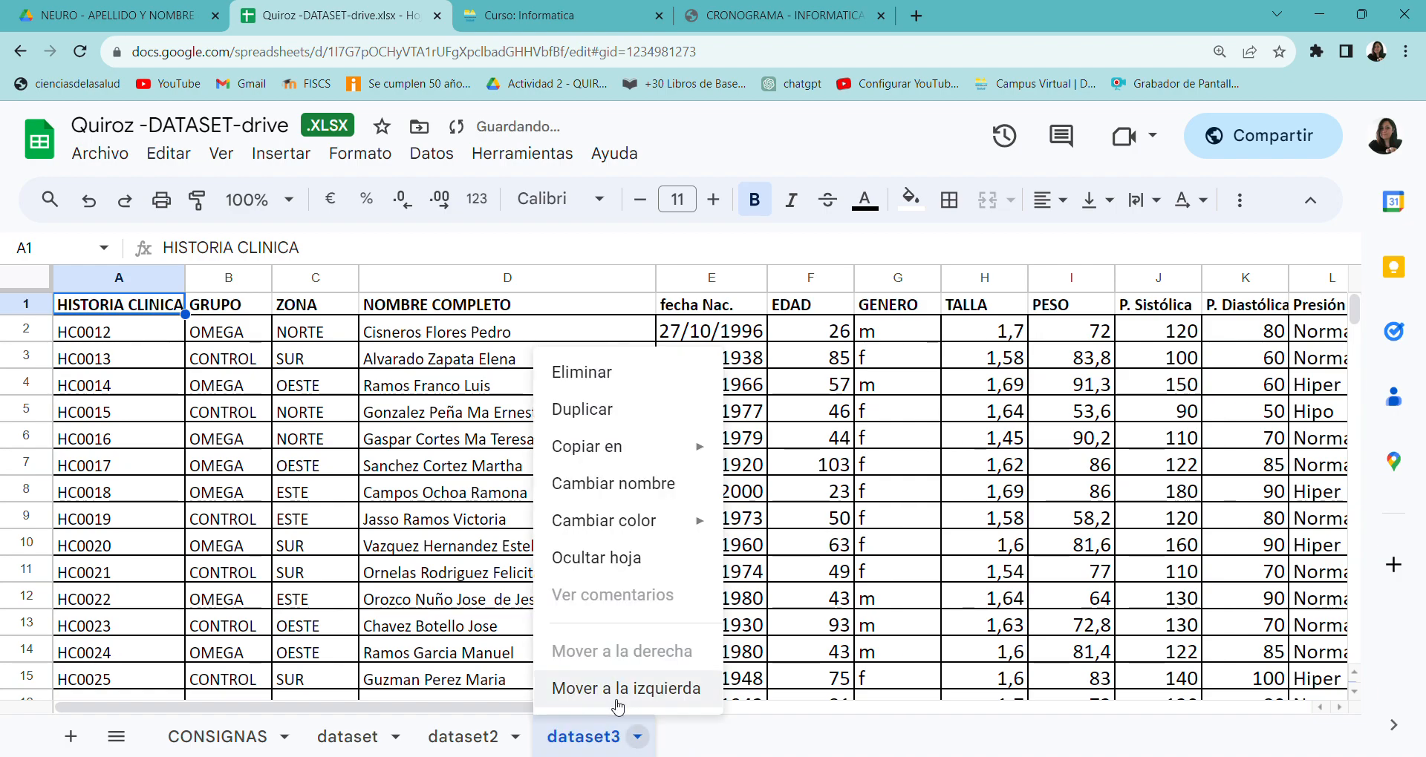
left_click(609, 419)
double_click(780, 744)
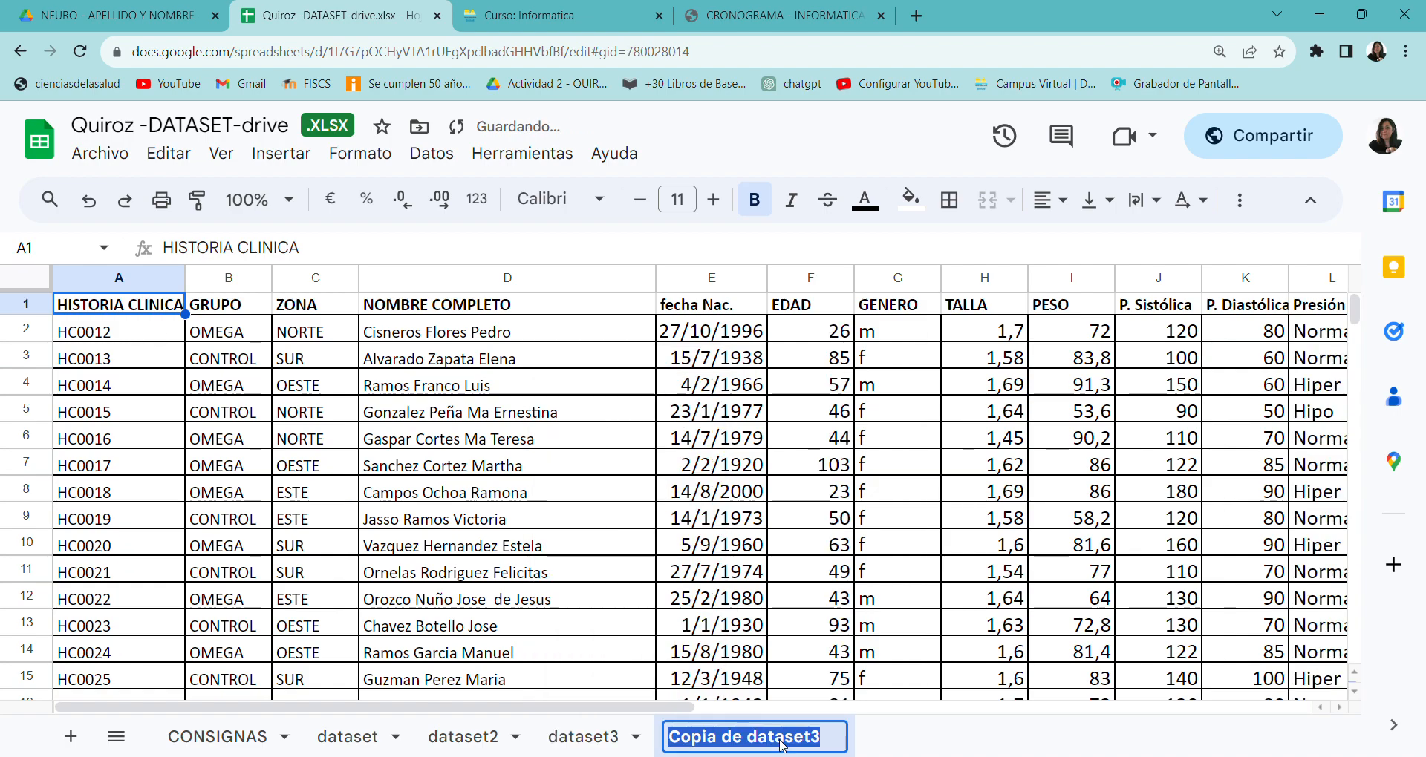
type("dataset4")
key("Return")
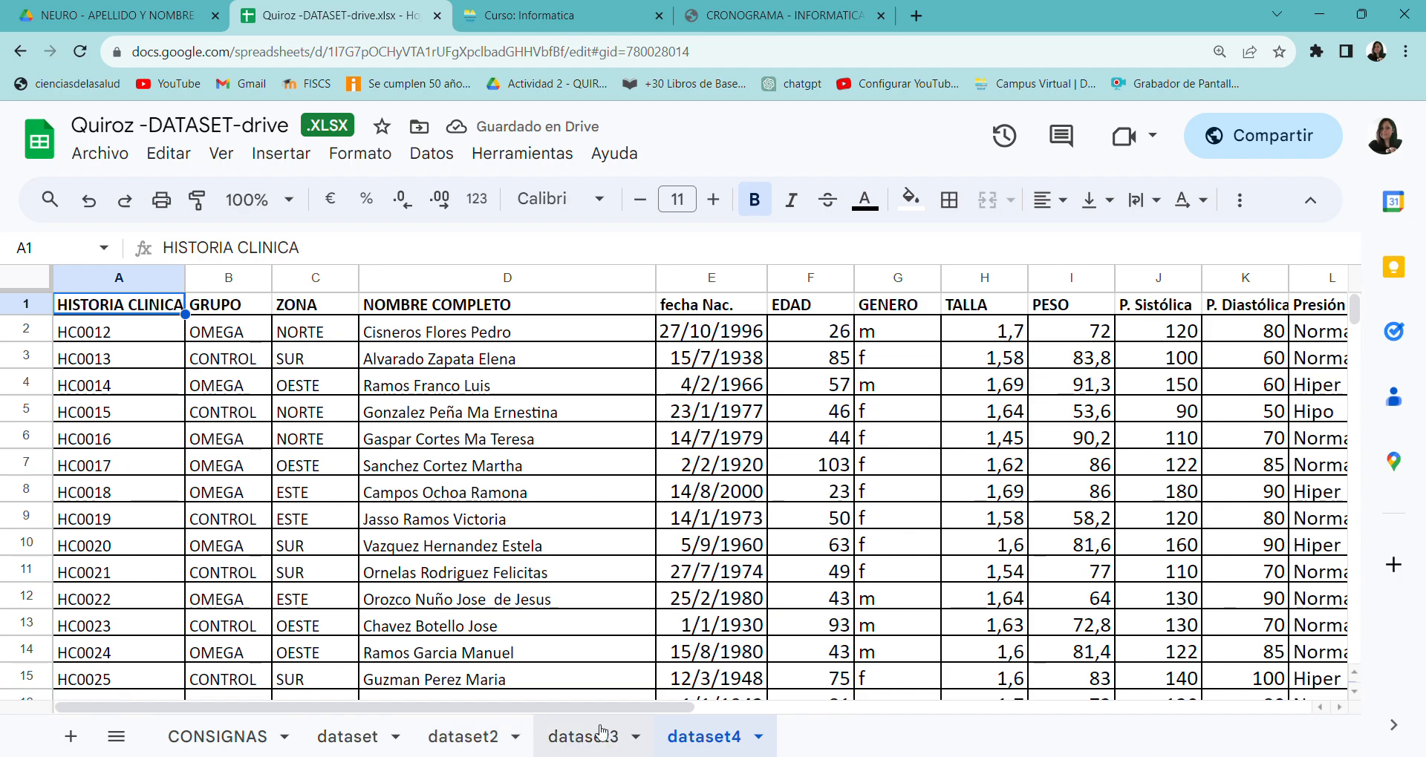
Step: Review the remaining filter and formatting tasks on the CONSIGNAS sheet, focusing on task 6 for the dataset sheet
left_click(193, 736)
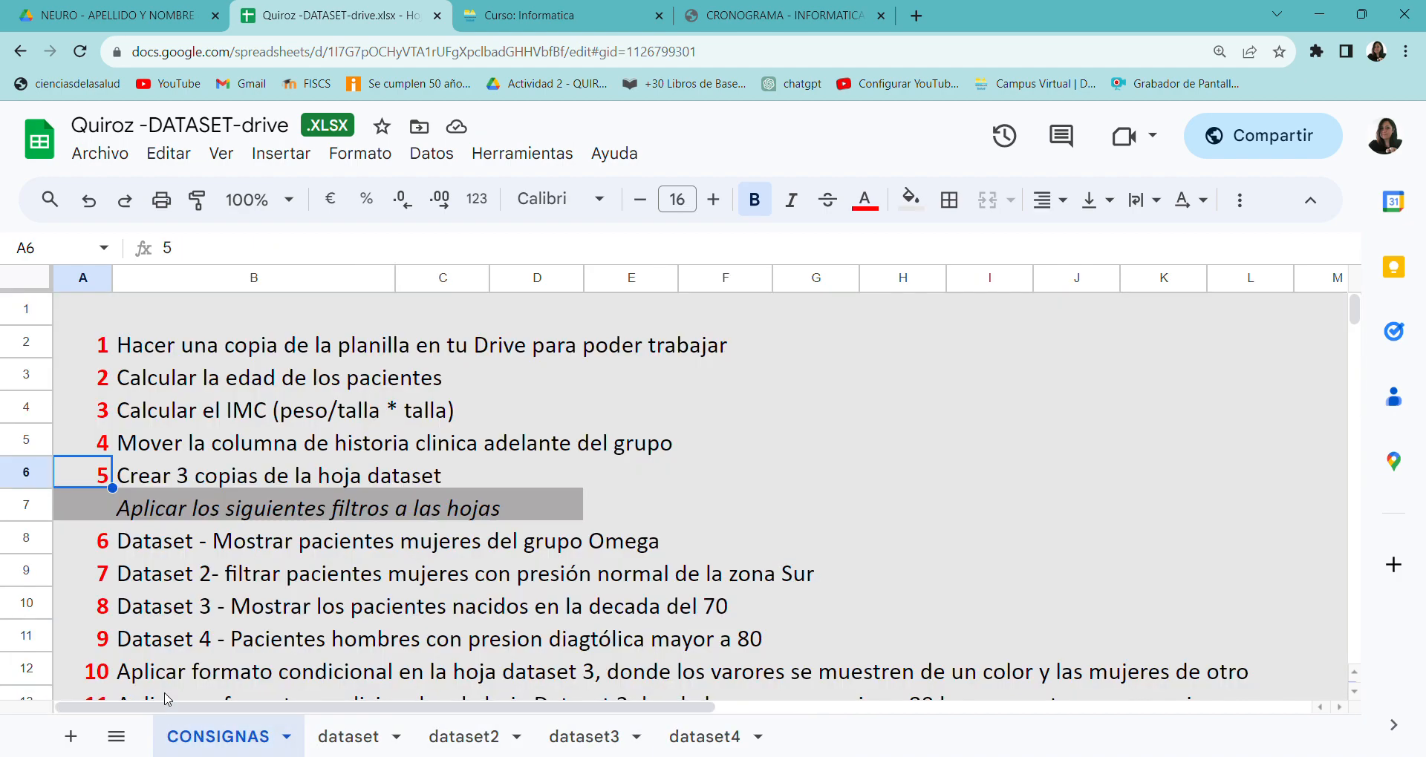
left_click(114, 504)
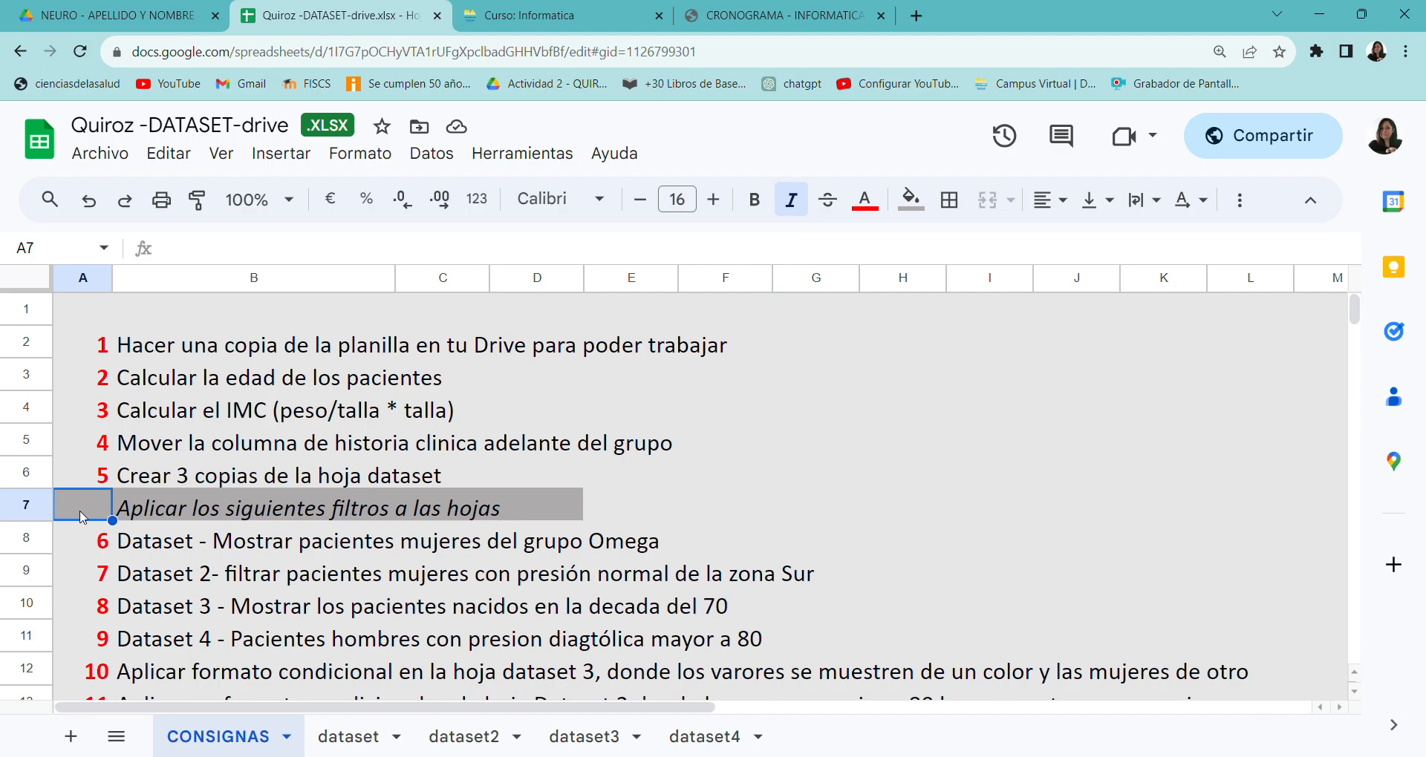
scroll(421, 571, "down", 2)
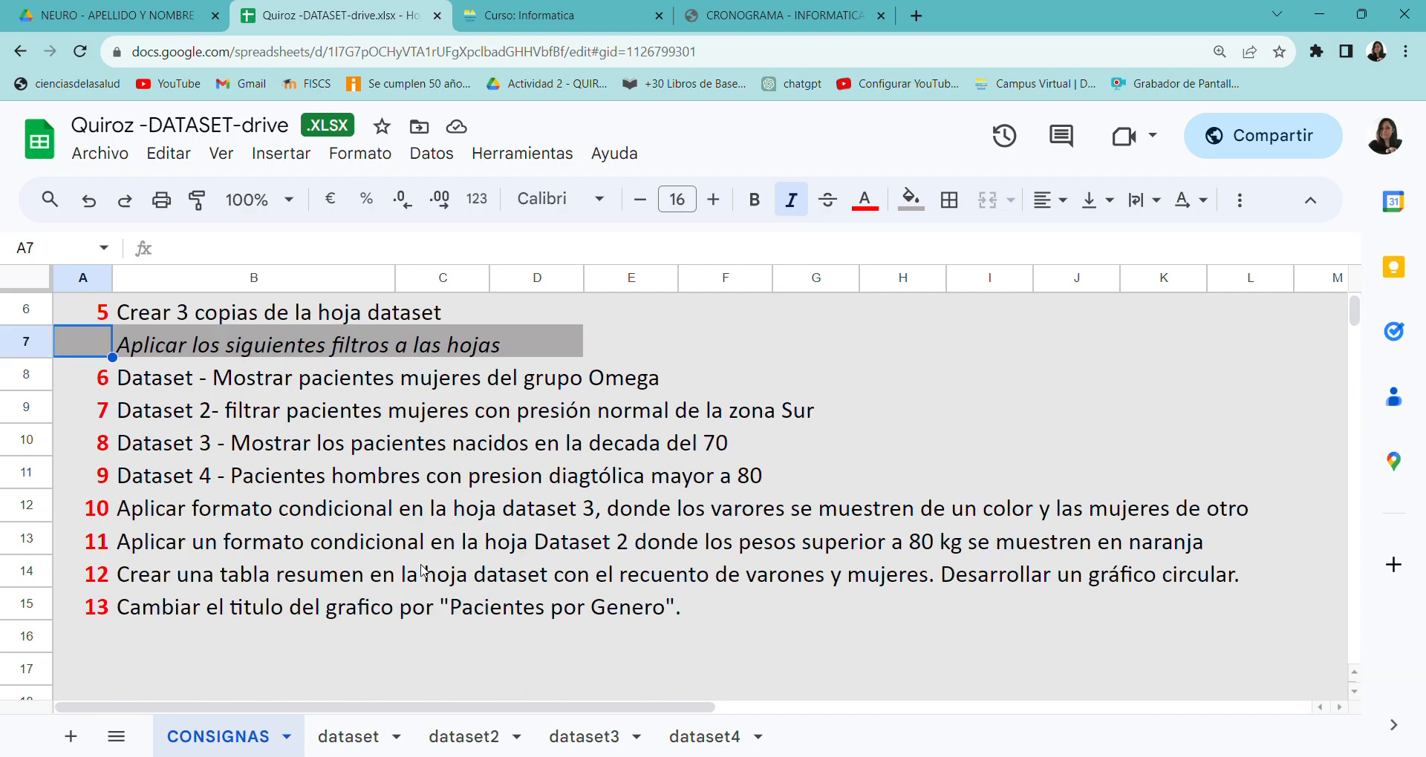
scroll(422, 570, "up", 2)
left_click(167, 547)
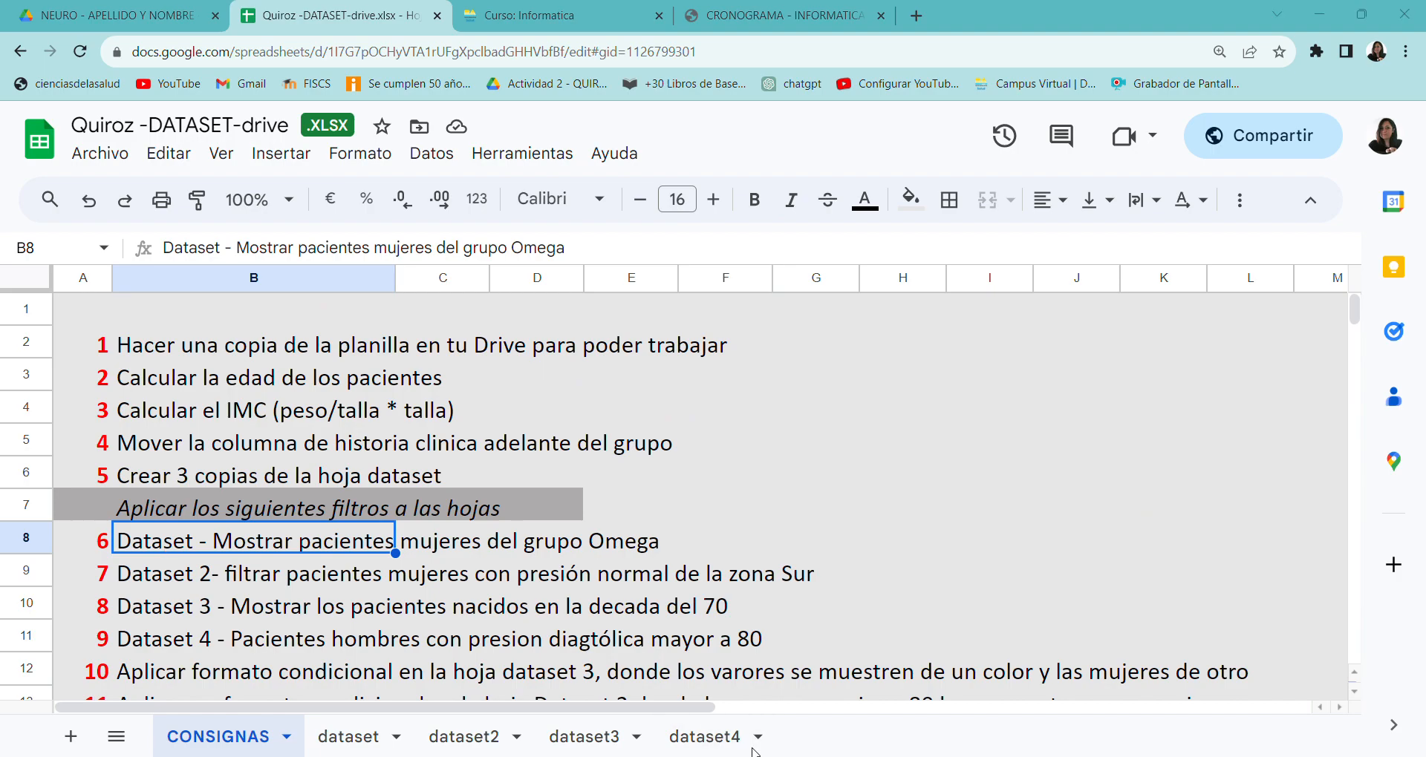
left_click(687, 740)
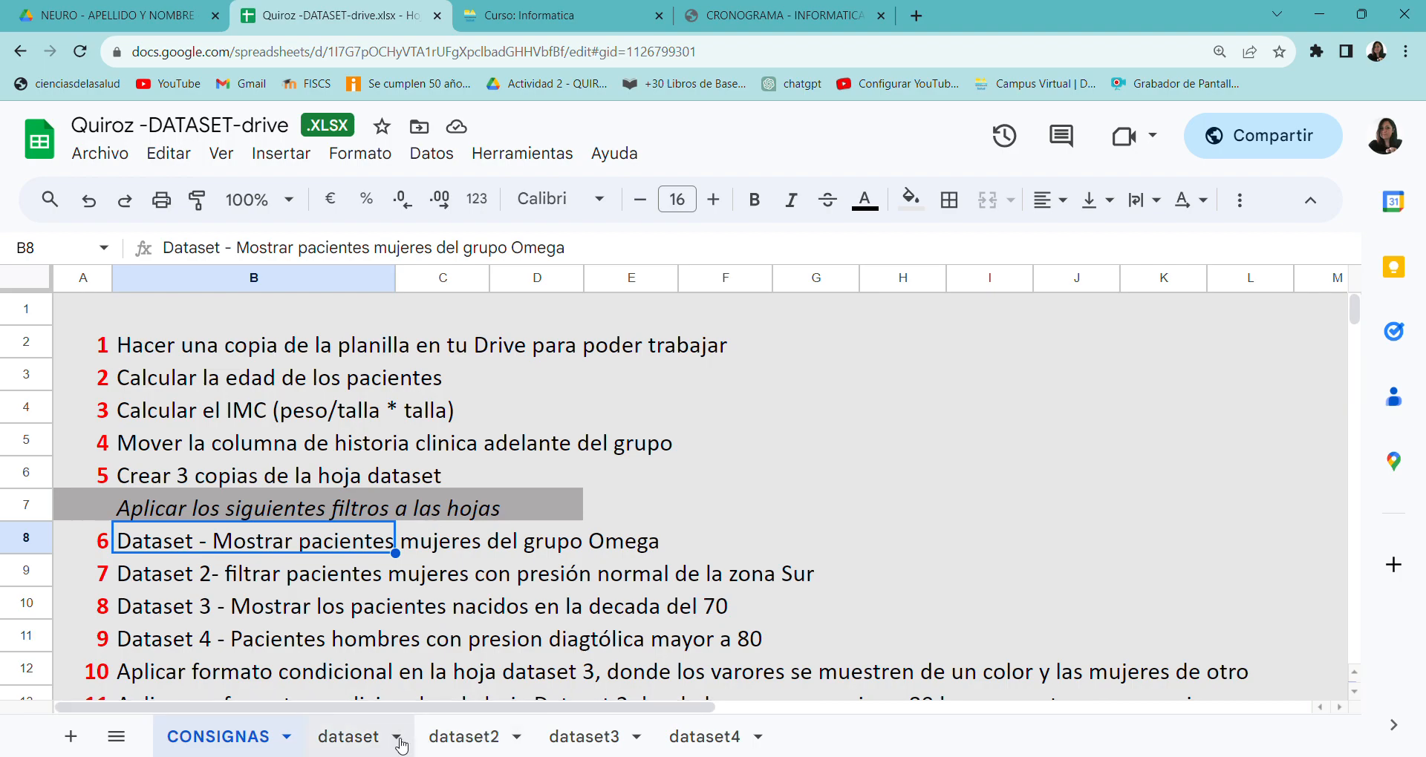
Step: Create a filter over the patient table on the dataset sheet
left_click(329, 747)
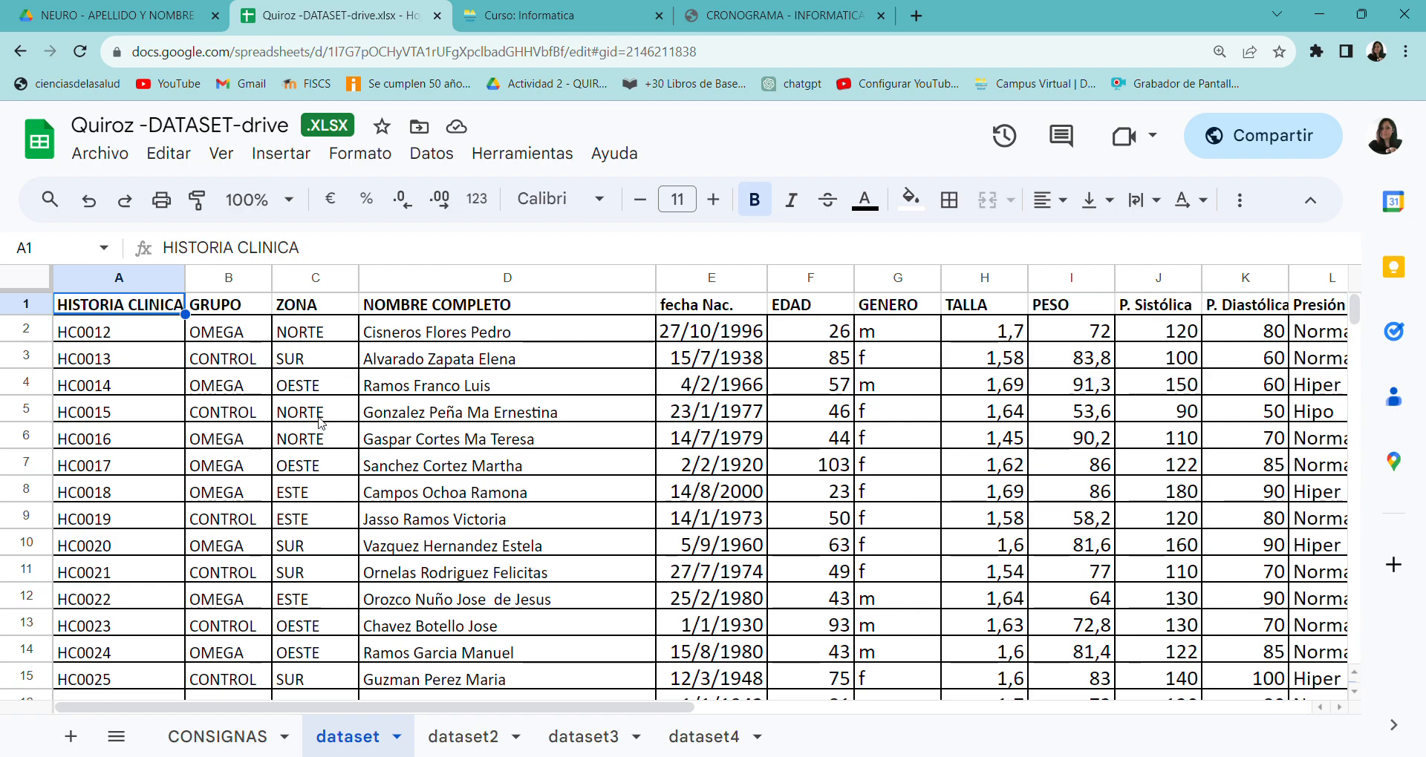
left_click(434, 155)
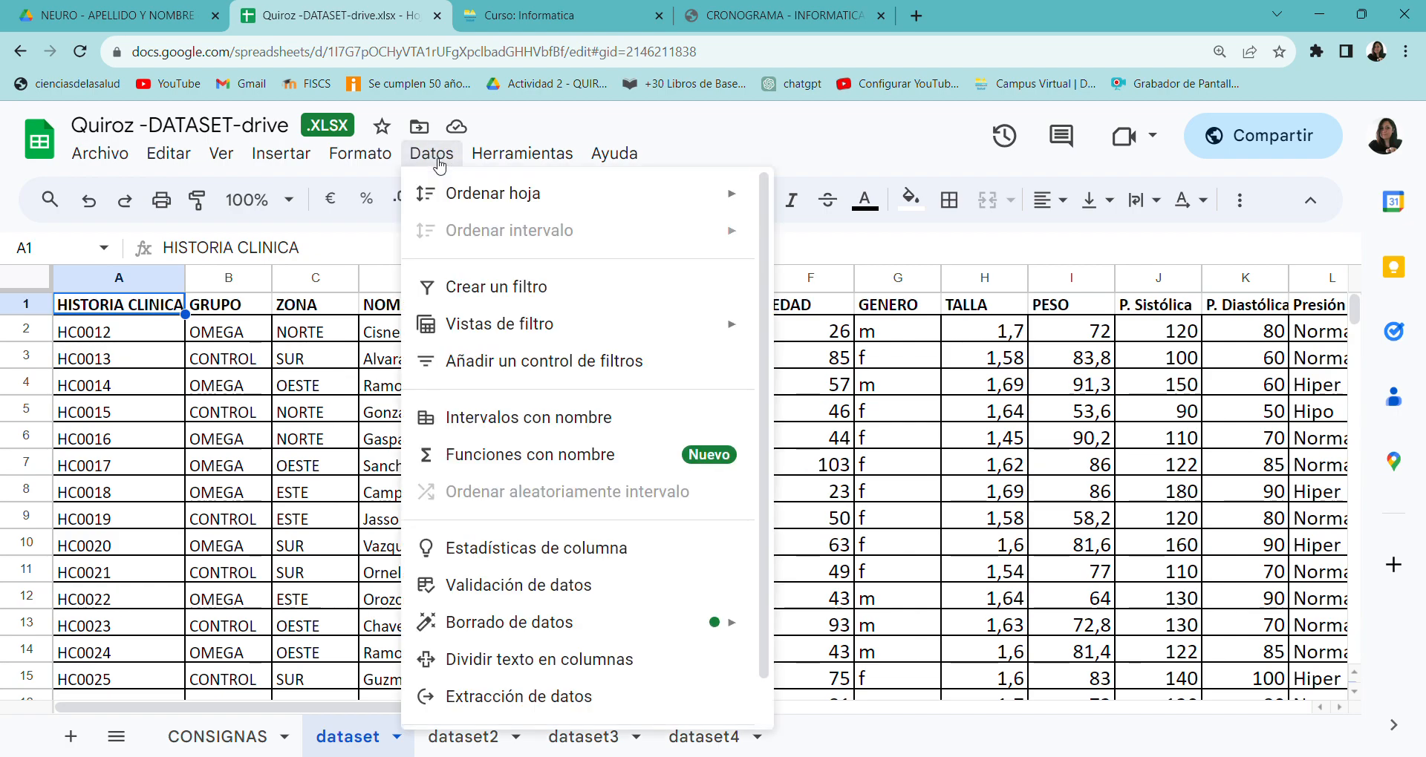
left_click(439, 291)
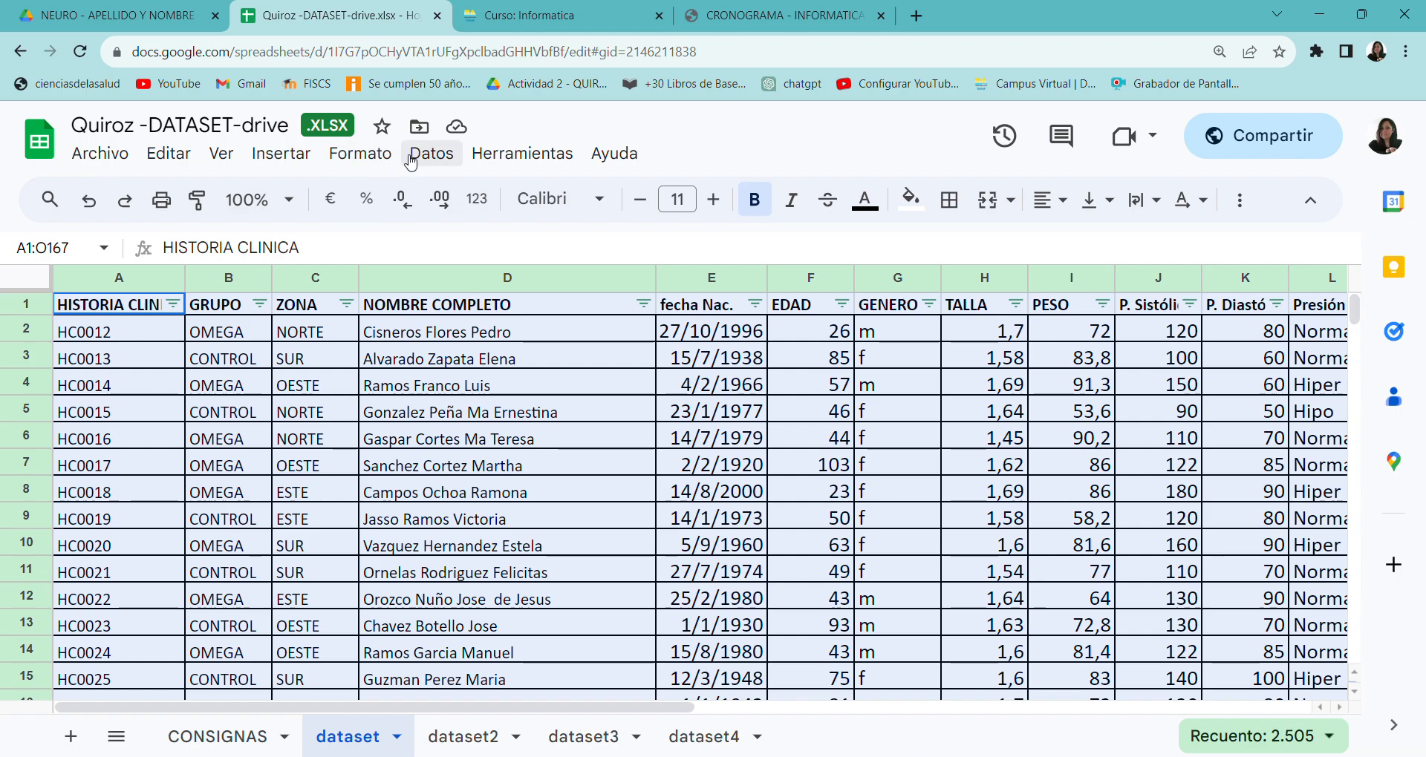
left_click(446, 465)
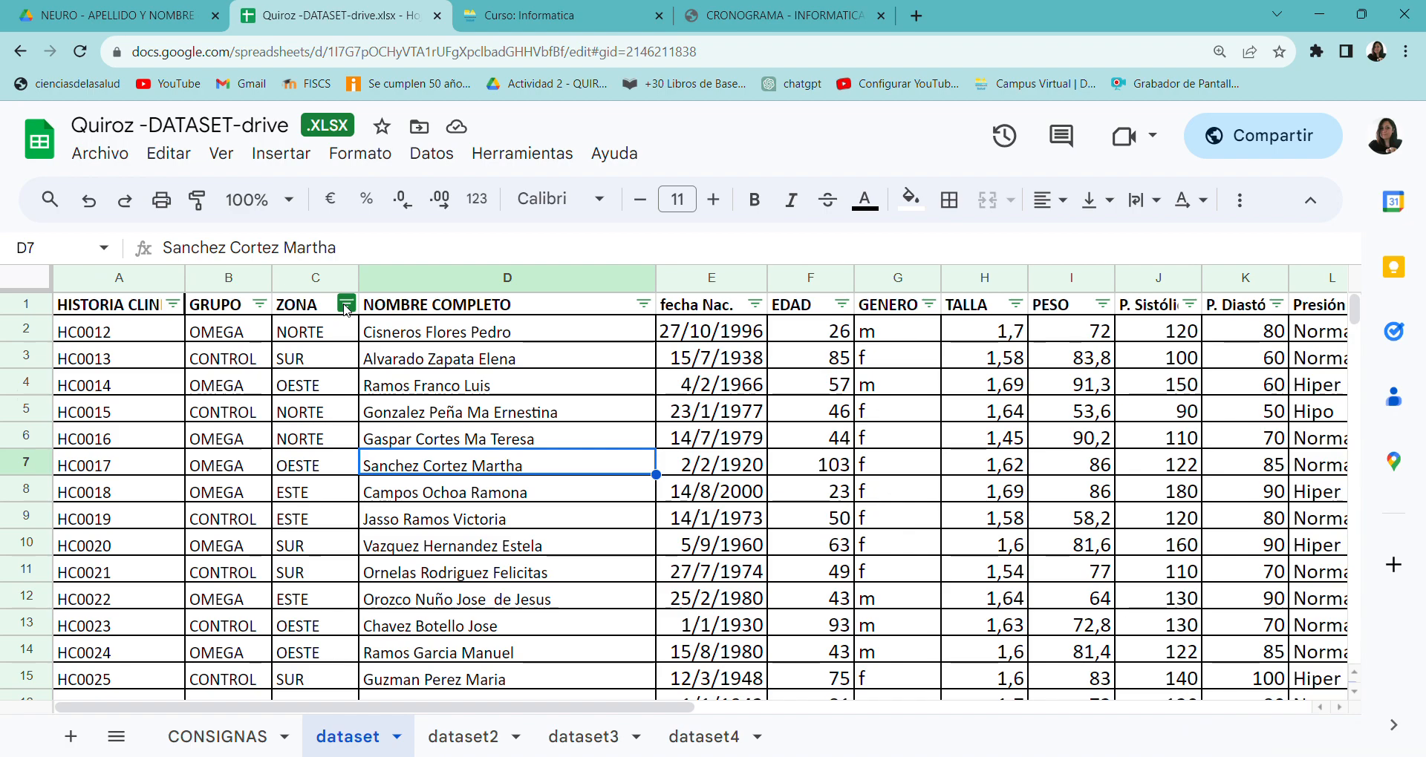
Step: Filter the GENERO column on the dataset sheet by values, leaving only f selected
left_click(928, 304)
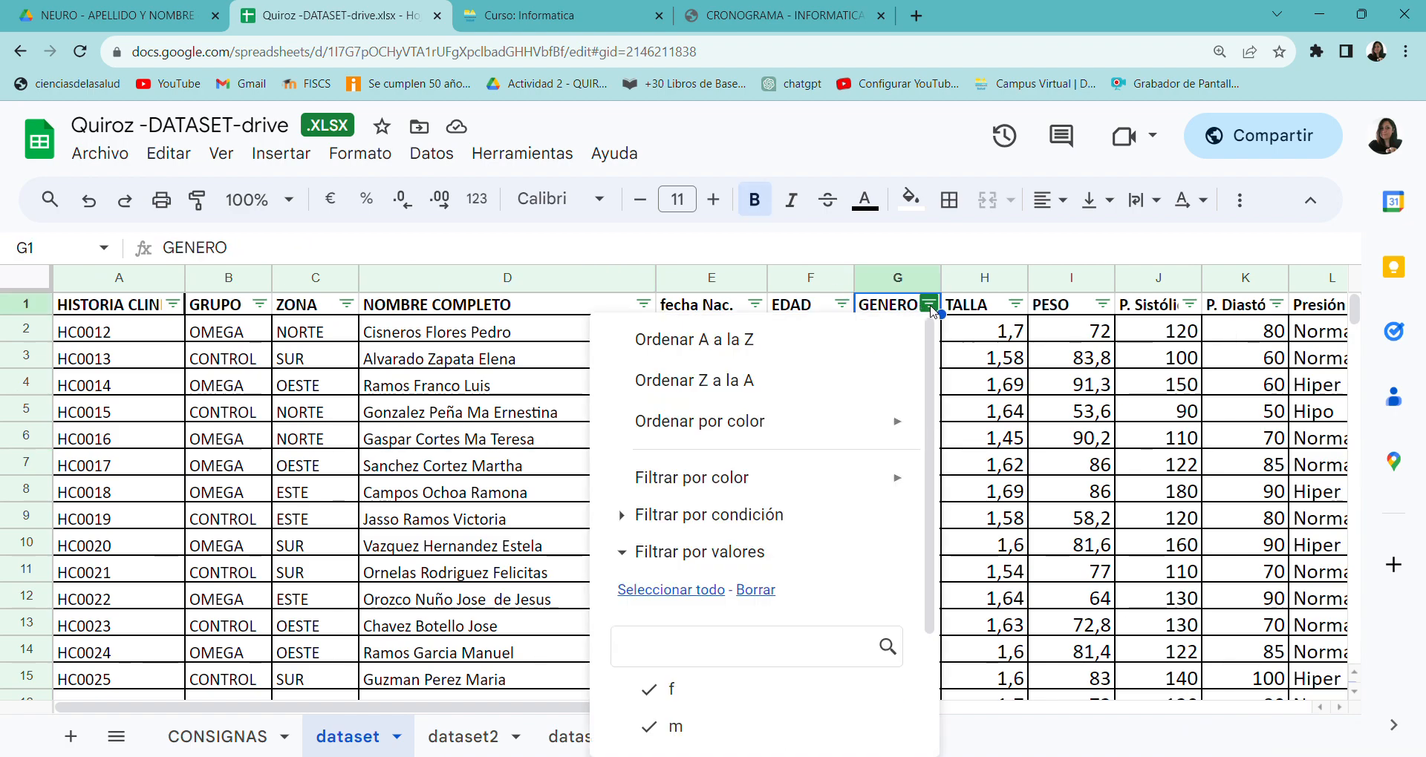
scroll(928, 414, "down", 2)
scroll(926, 414, "down", 2)
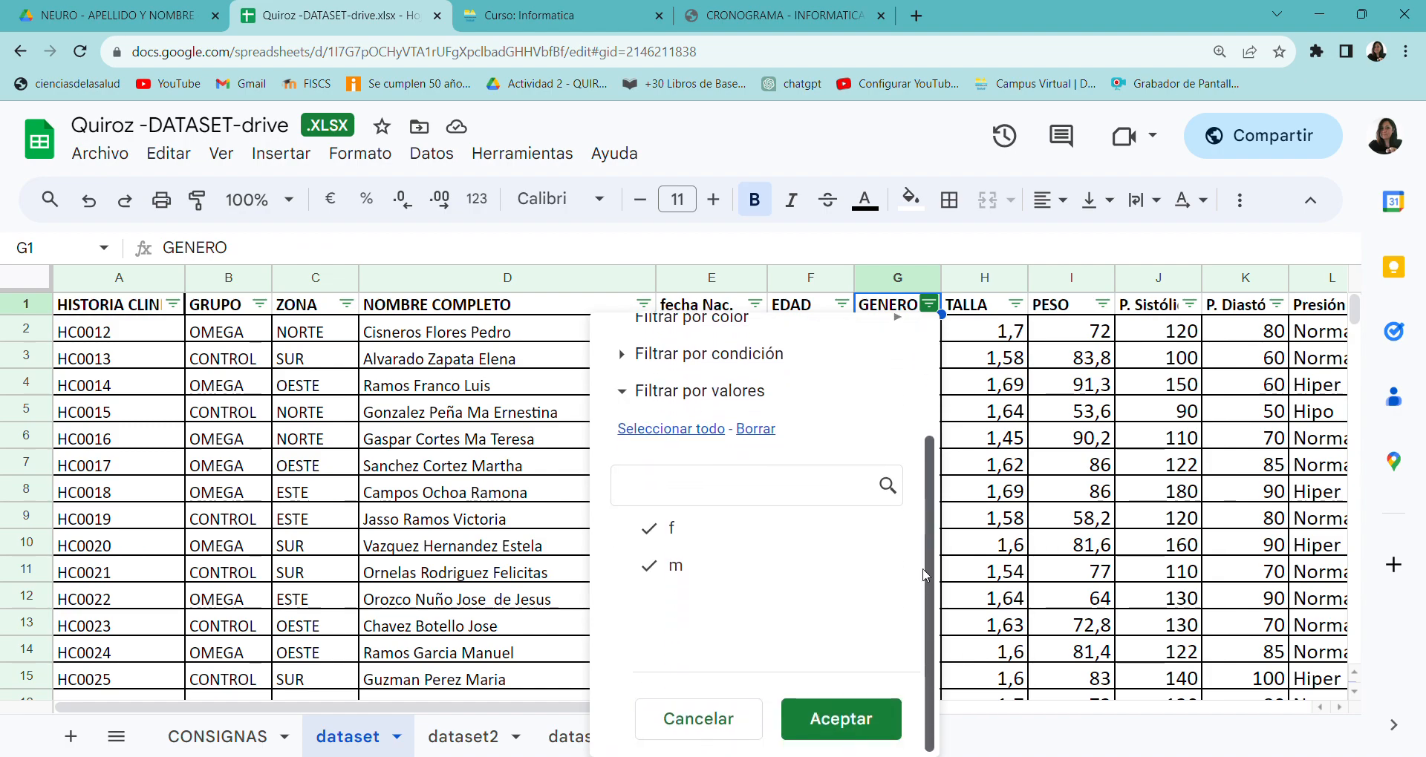
left_click(650, 572)
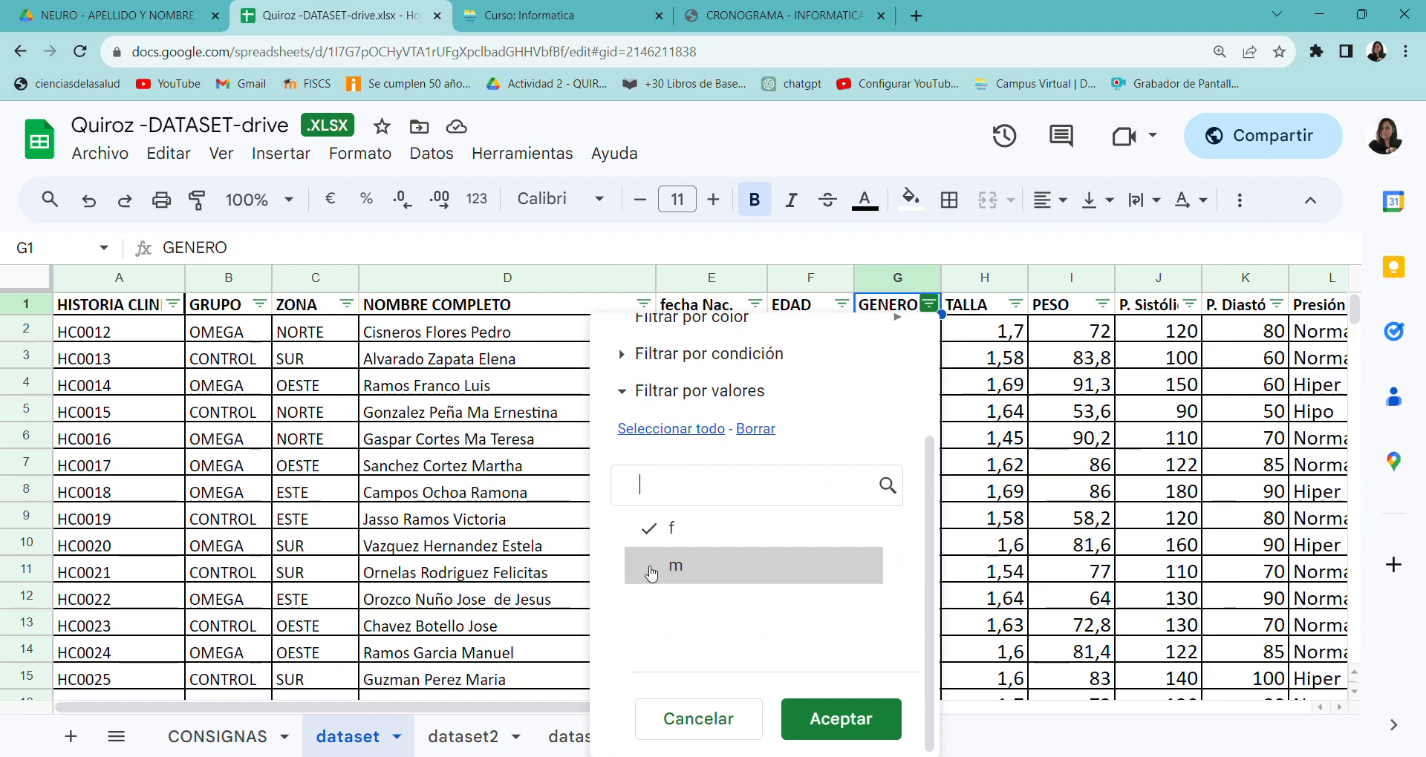
left_click(821, 719)
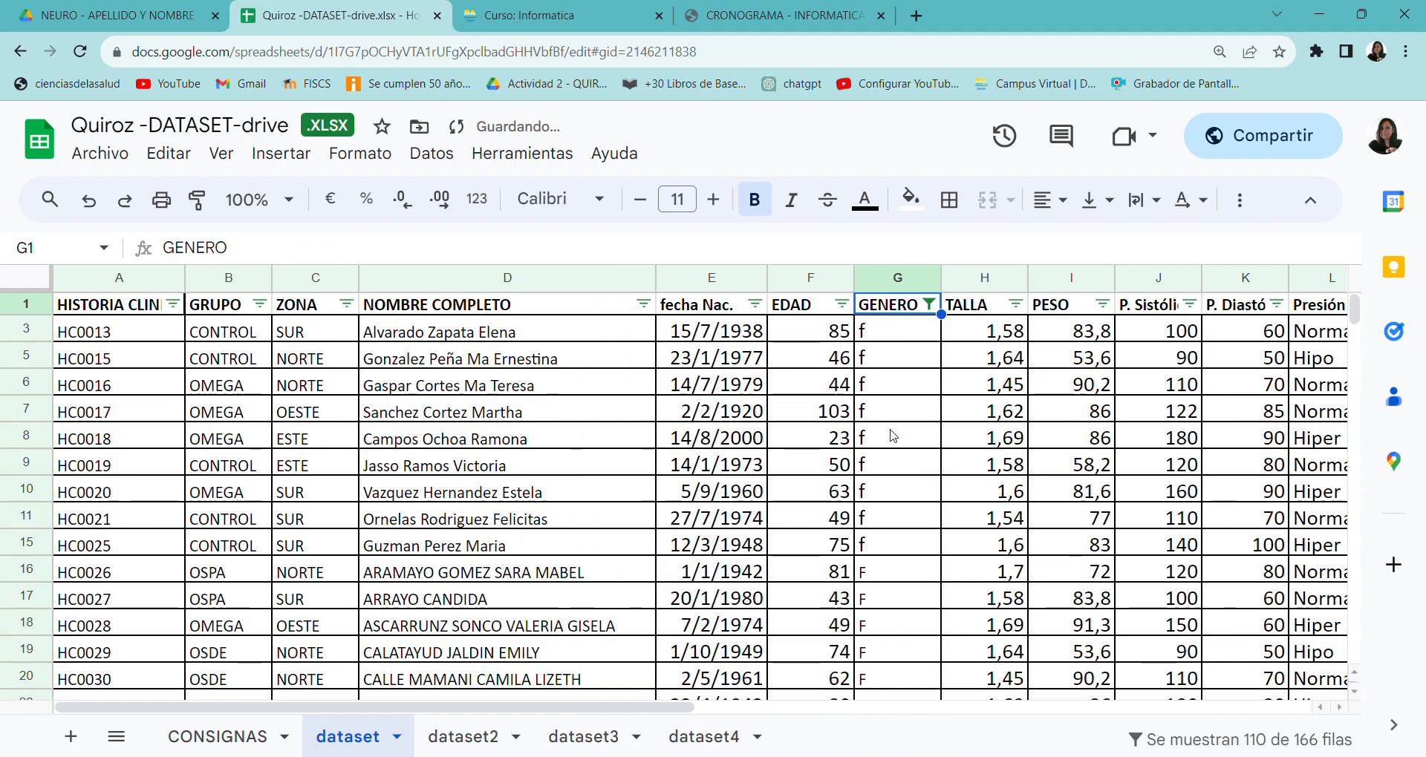
Step: Check the filtered rows in the GENERO column and consult task 6 on the CONSIGNAS sheet again, returning to the dataset sheet
scroll(921, 375, "down", 8)
scroll(921, 375, "down", 20)
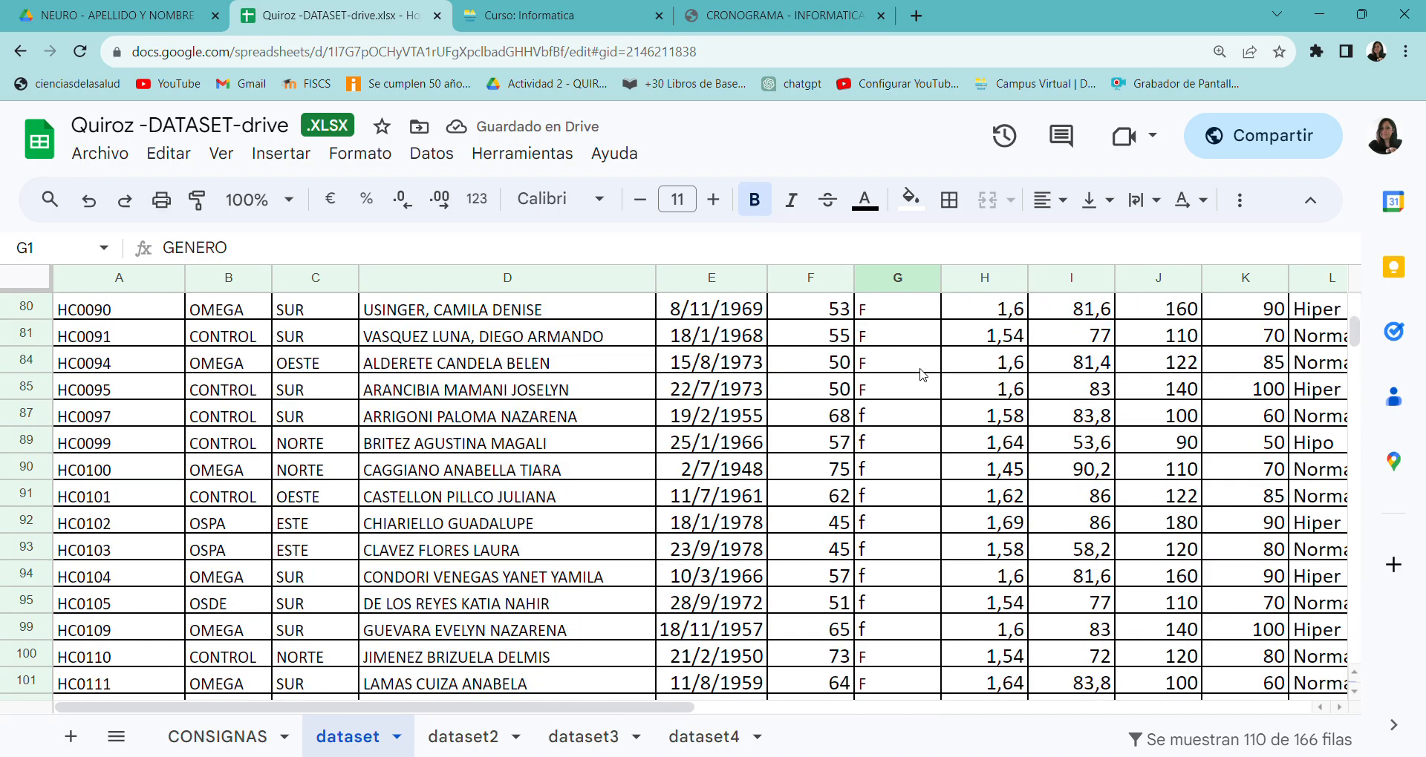
scroll(921, 375, "up", 5)
scroll(921, 377, "up", 20)
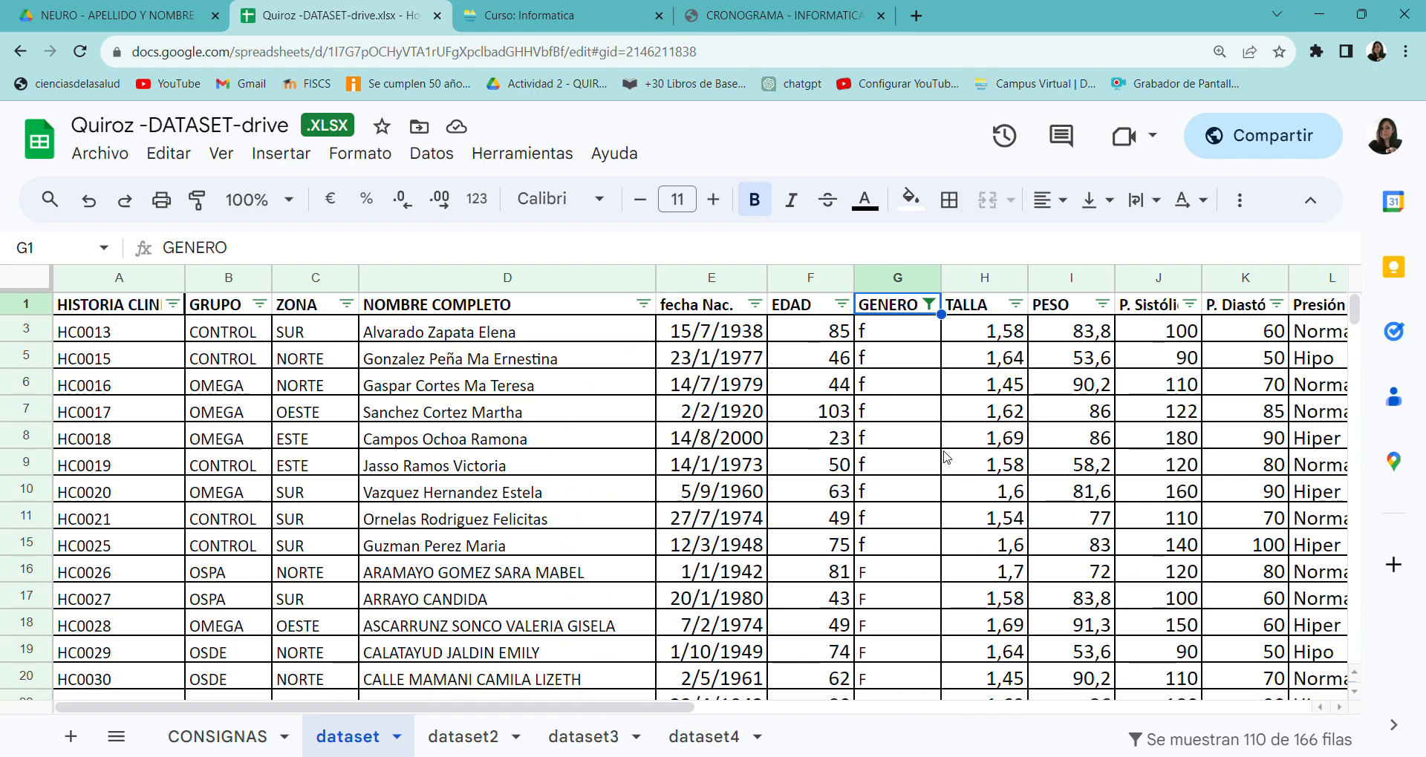
left_click(220, 746)
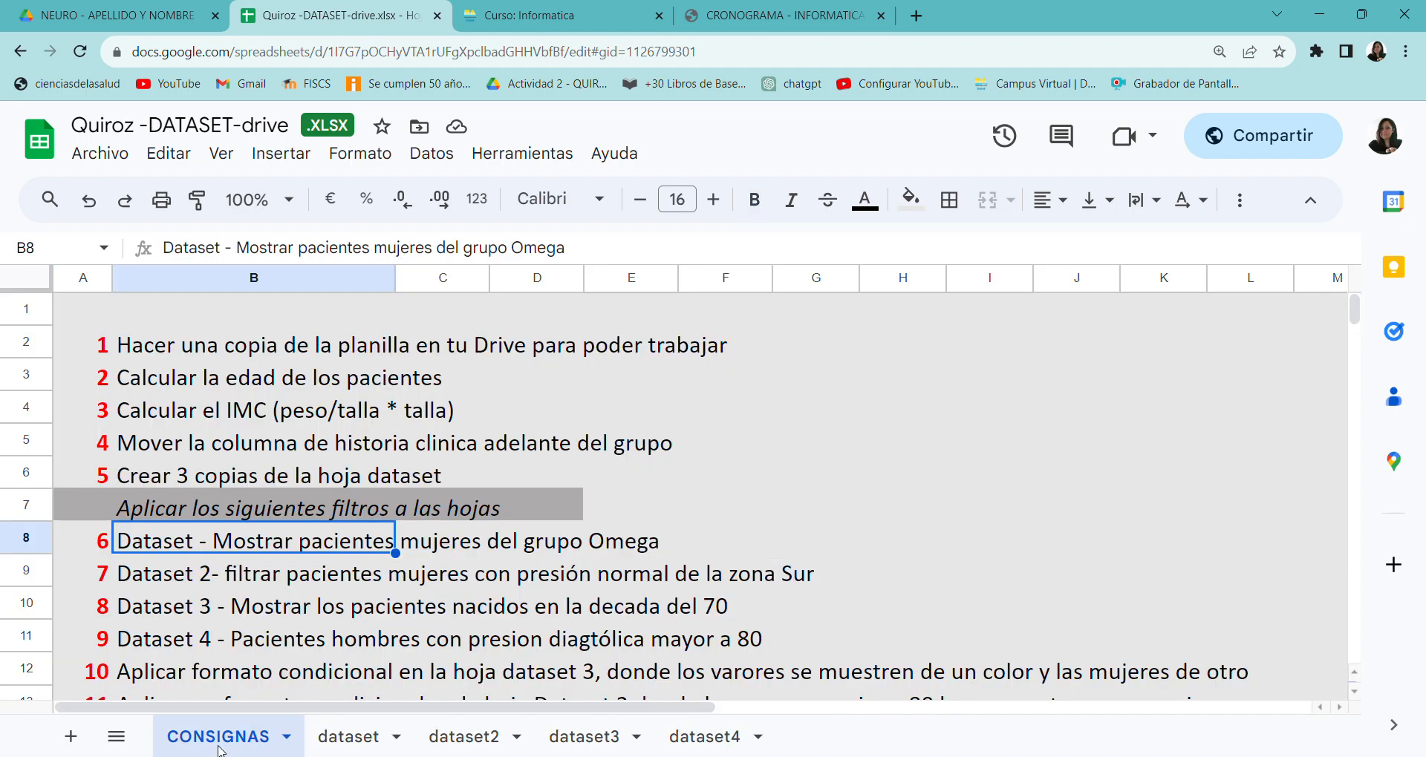
left_click(363, 751)
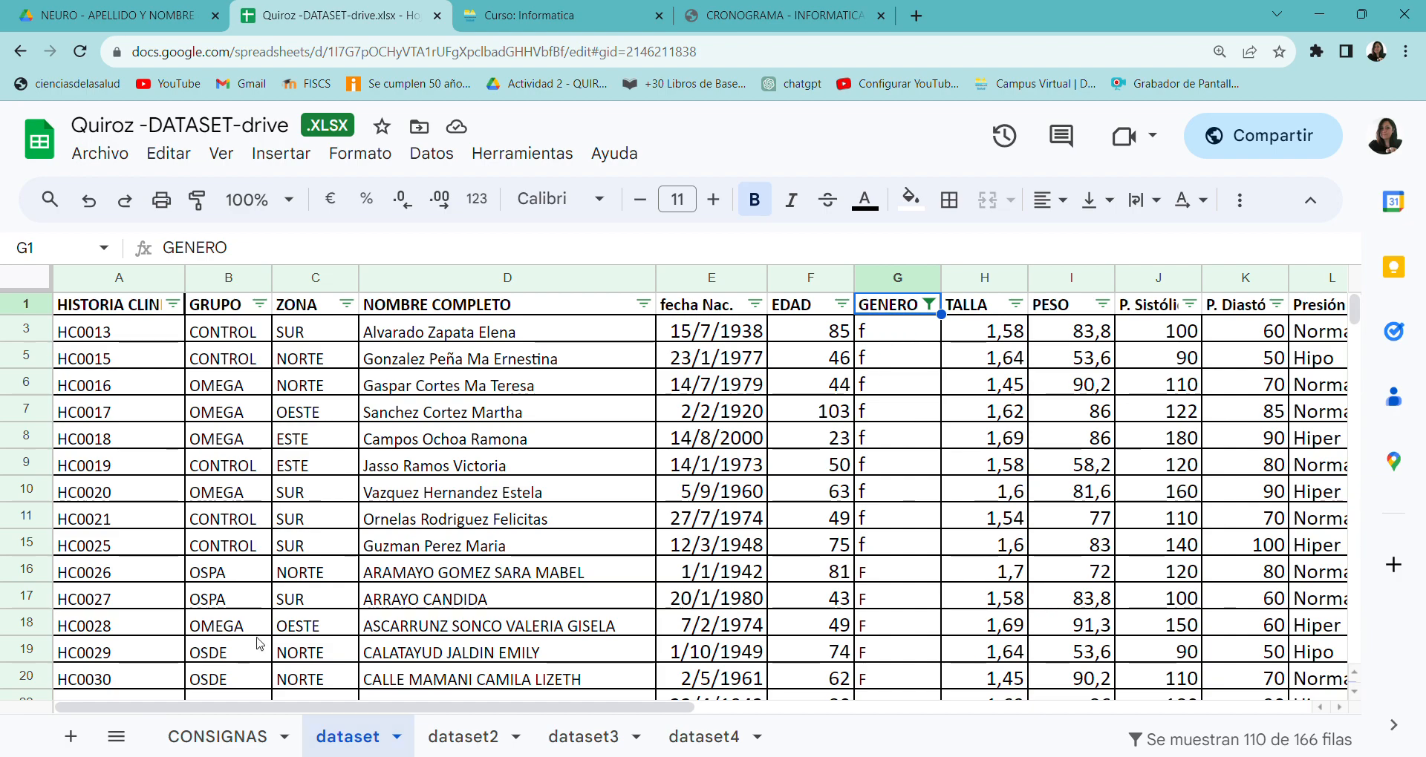
Step: Filter the GRUPO column on the dataset sheet by values, leaving only OMEGA selected
left_click(259, 305)
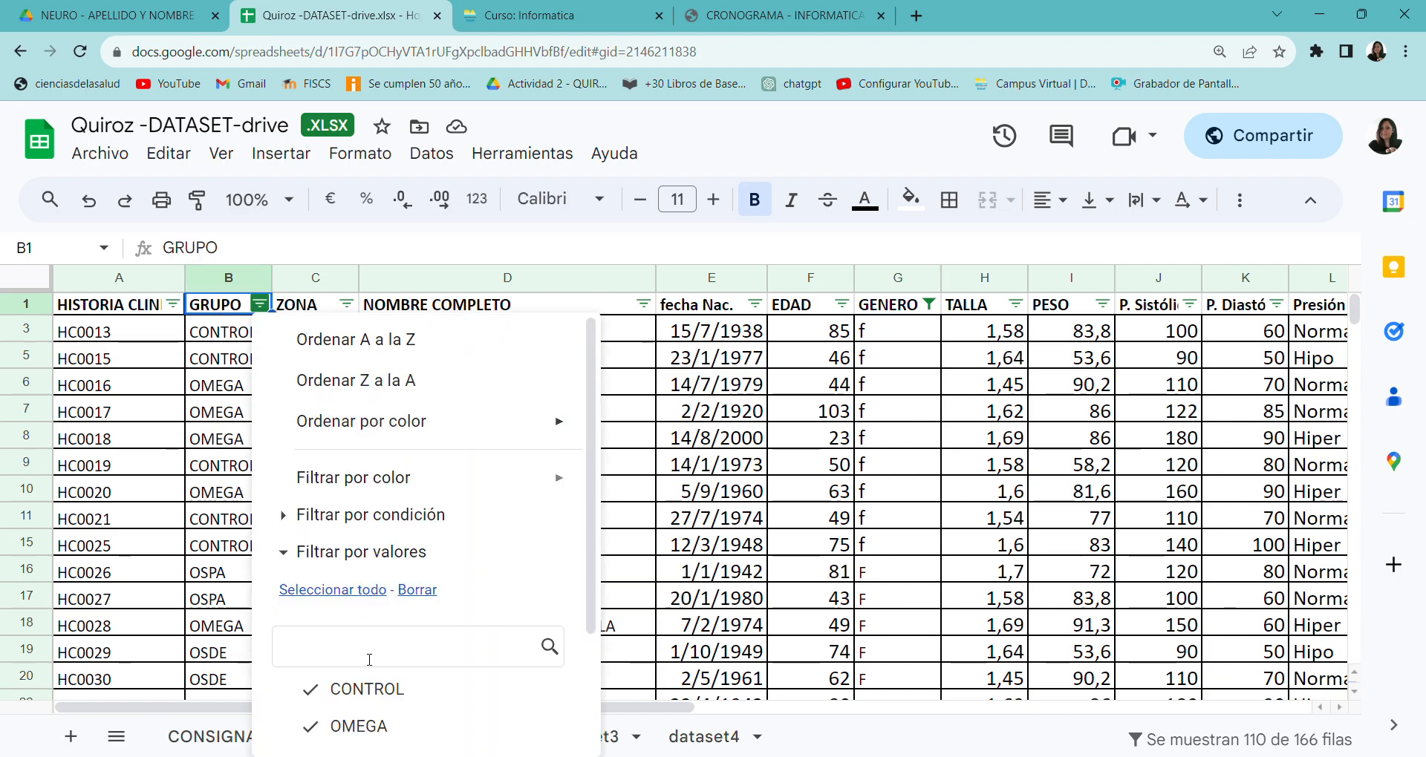
scroll(366, 645, "down", 3)
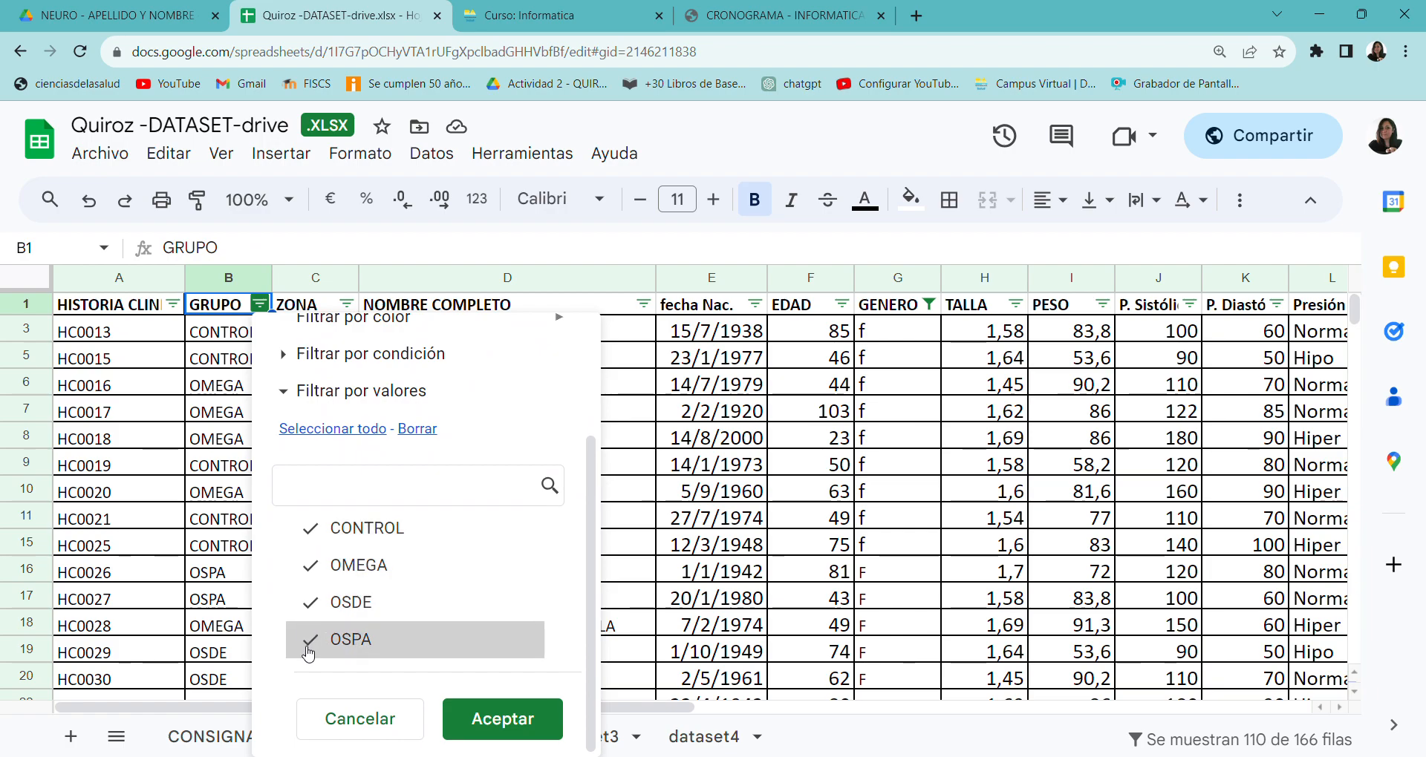
left_click(421, 432)
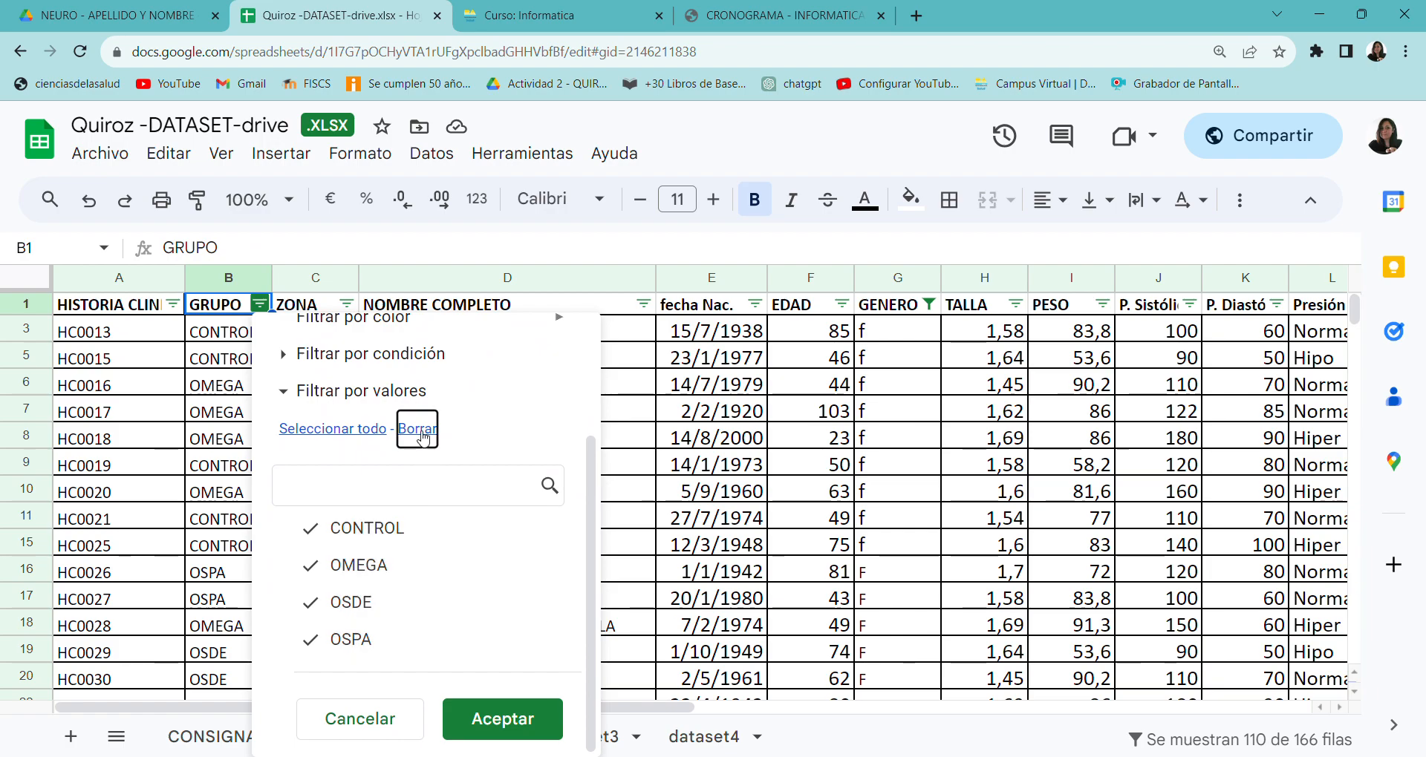
left_click(333, 572)
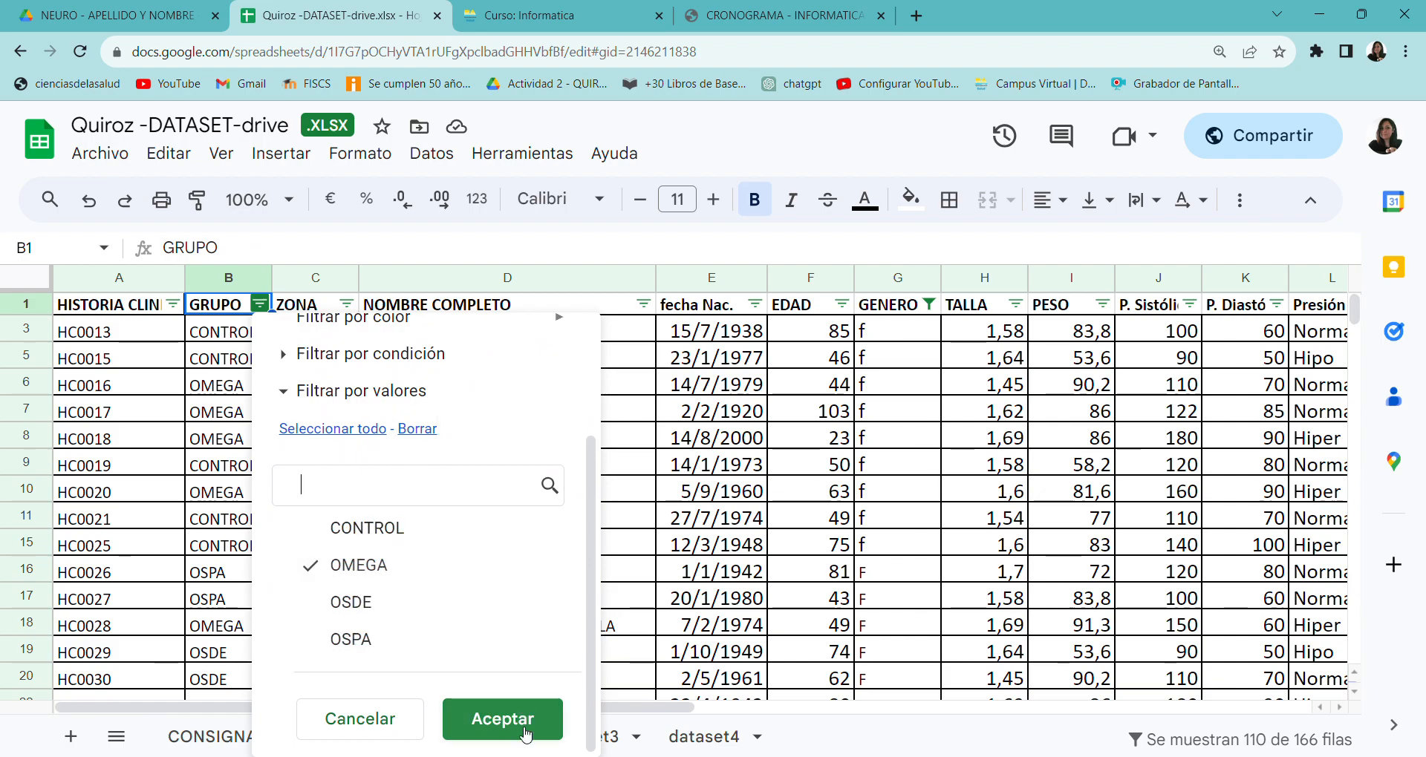
left_click(503, 719)
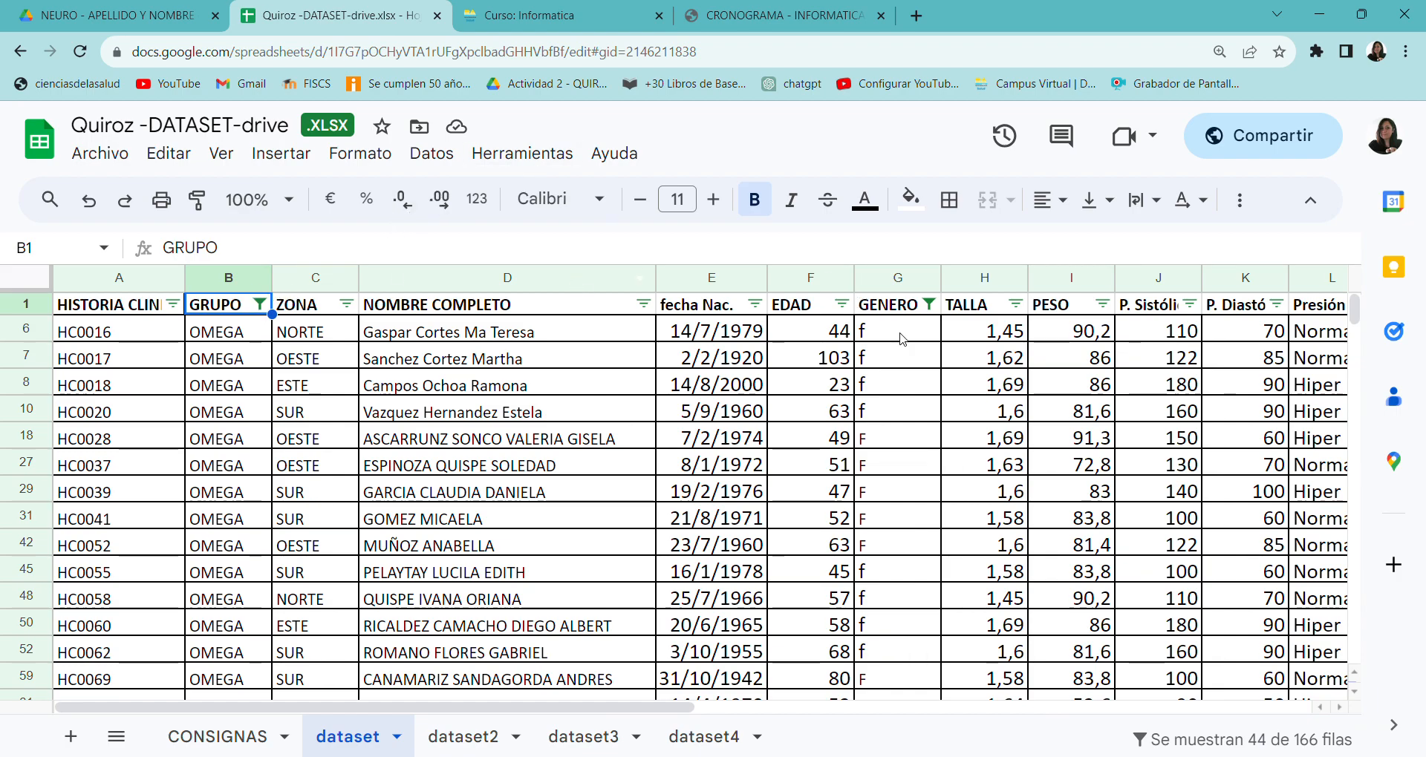
Step: Compare the filtered dataset sheet with task 6 on the CONSIGNAS sheet and read task 7
left_click(205, 738)
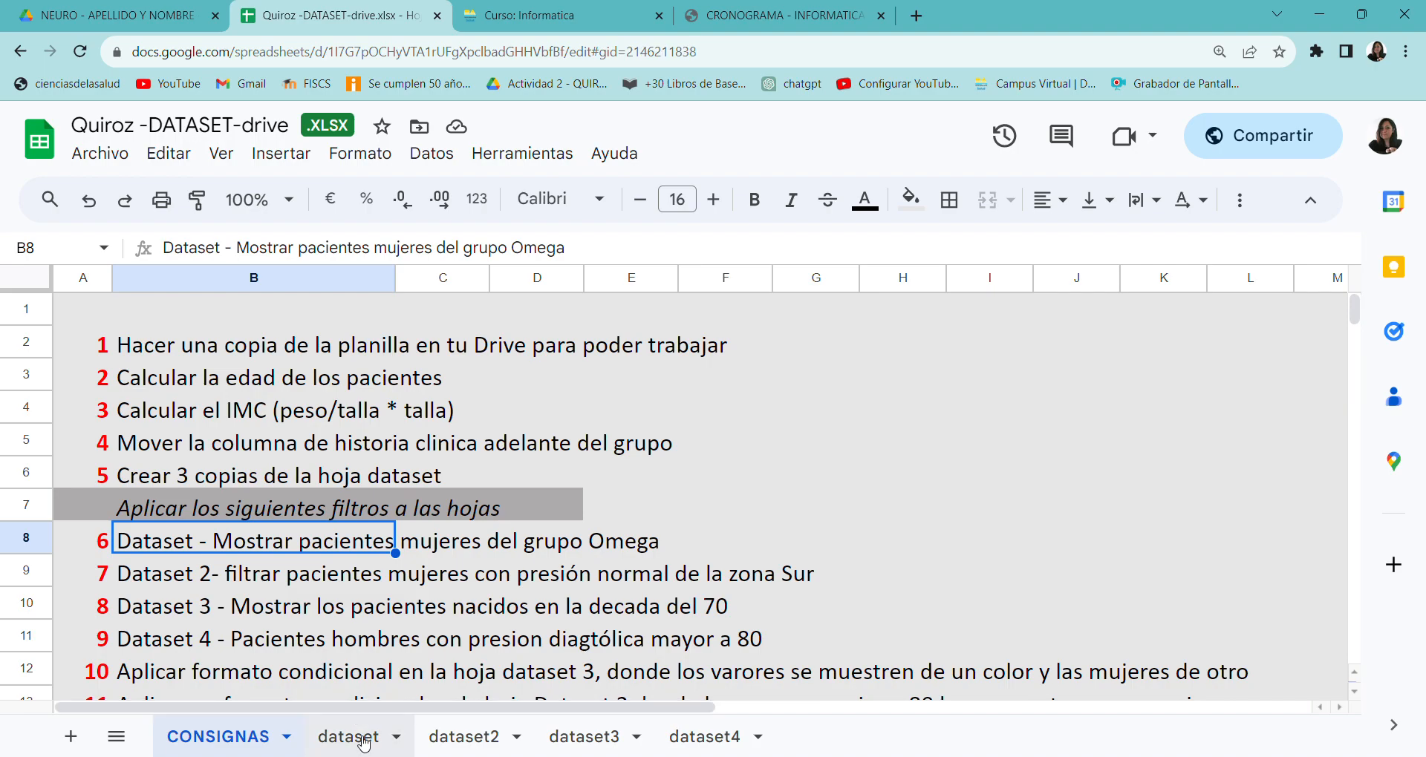
left_click(348, 736)
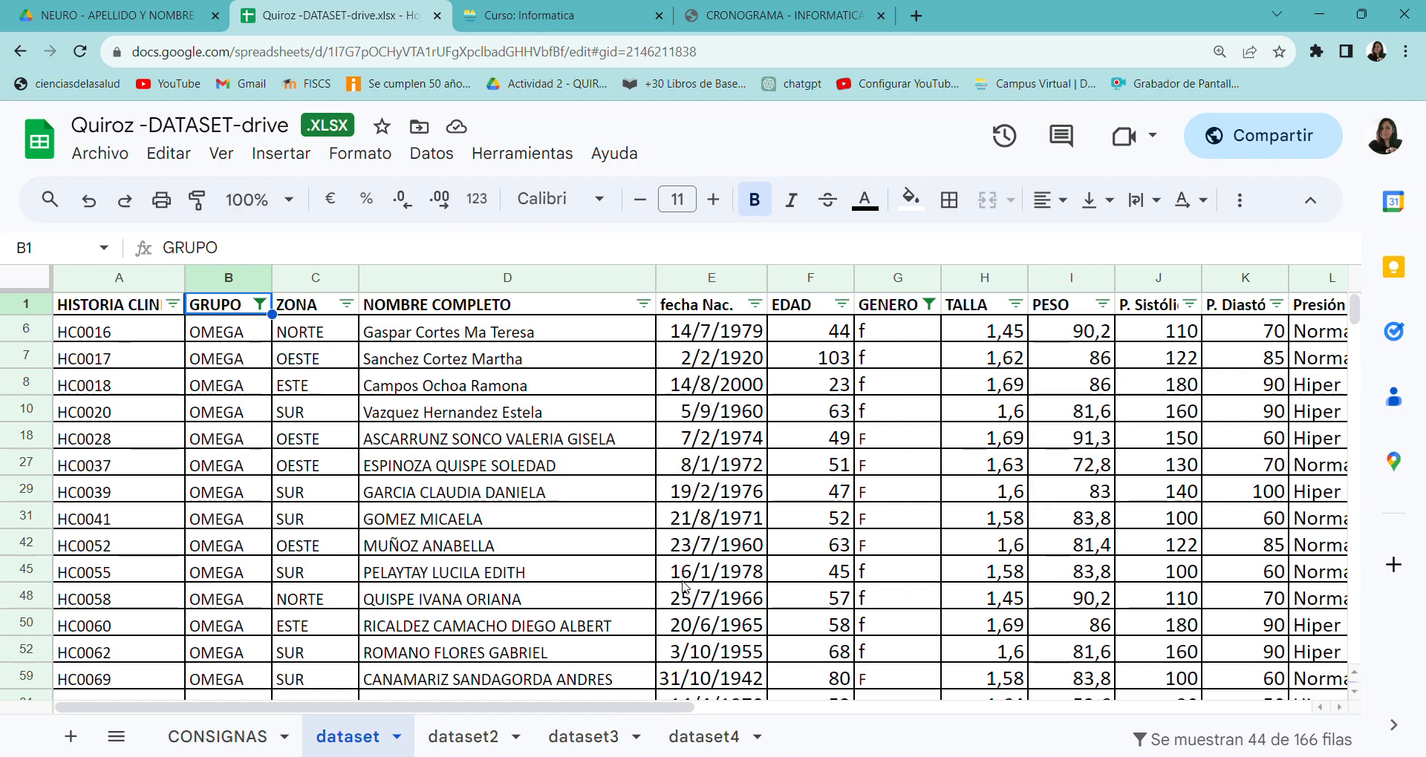
left_click(211, 743)
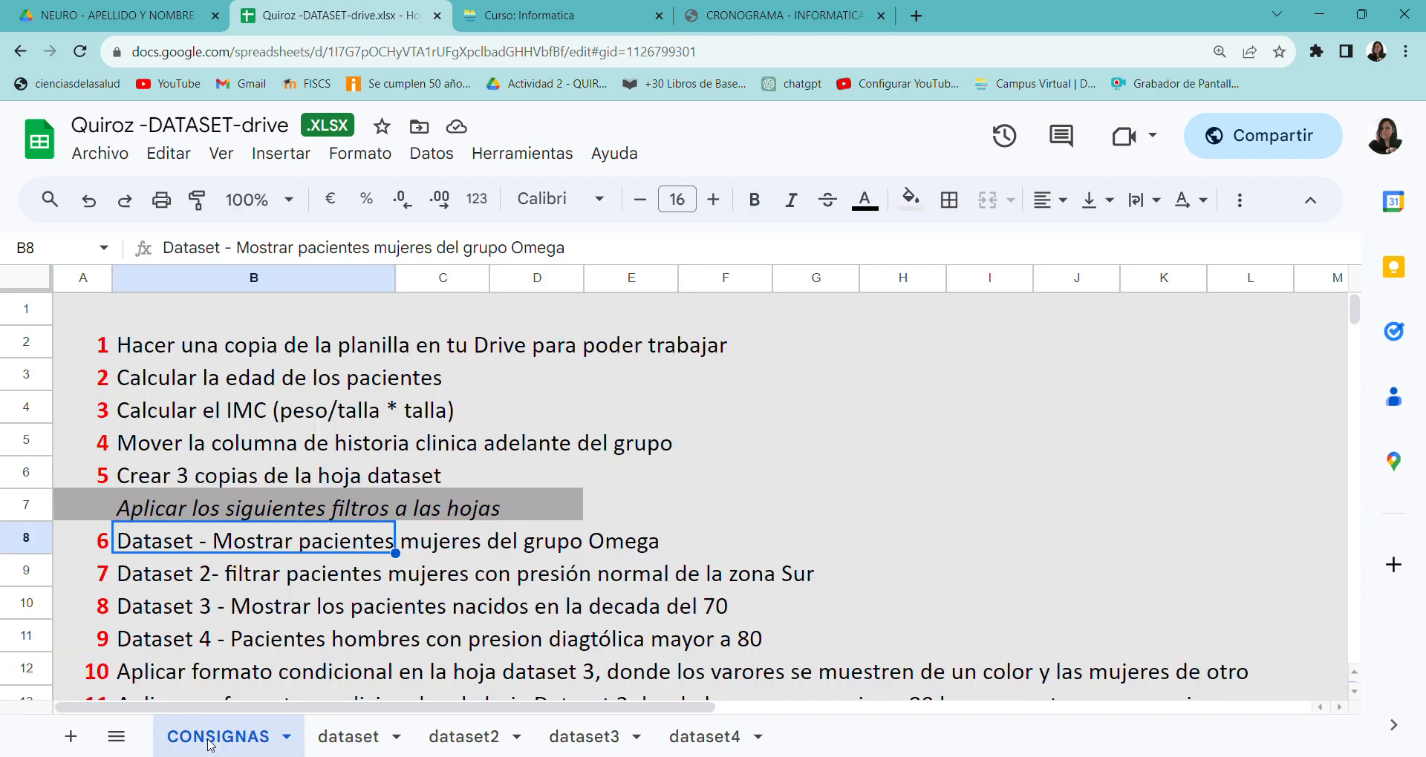
left_click(144, 584)
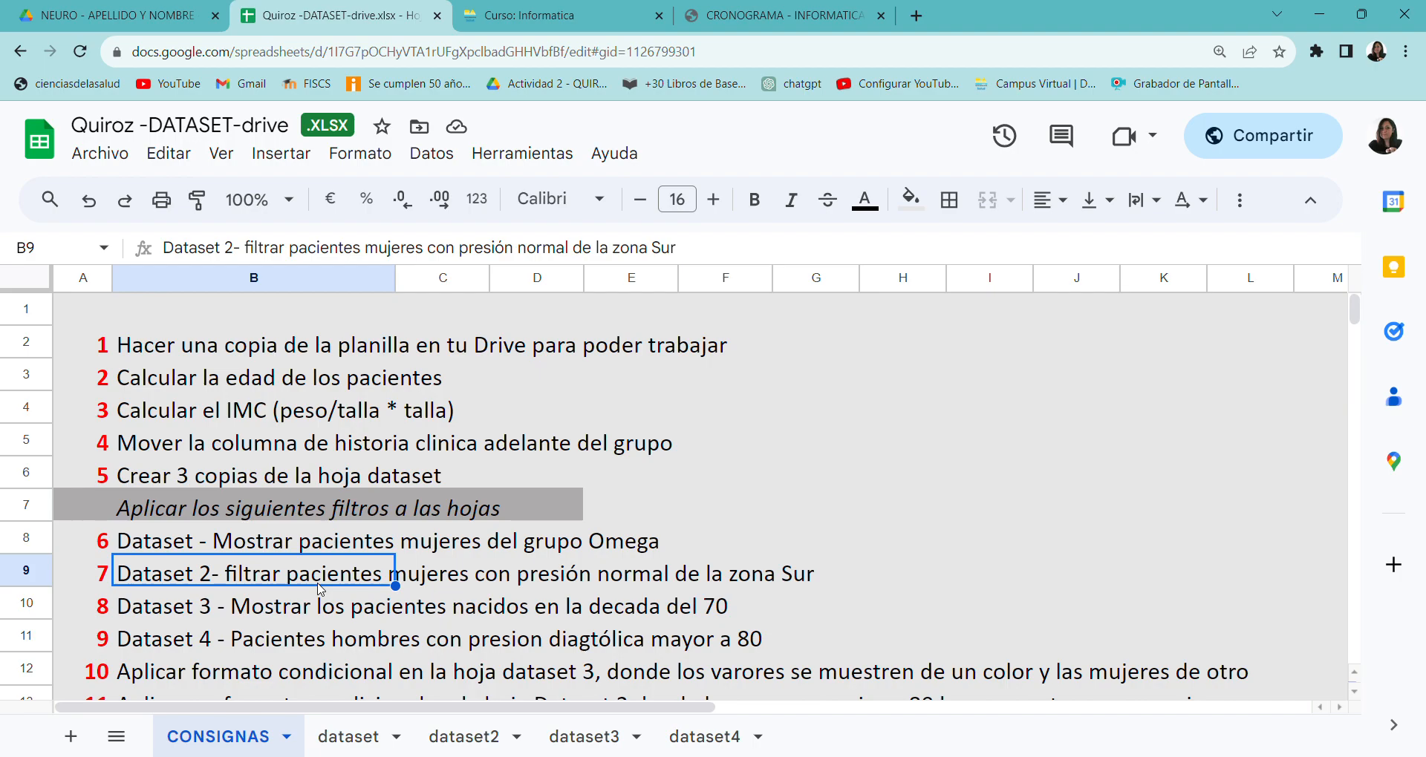
Step: Create a filter over the patient table on the dataset2 sheet
left_click(463, 736)
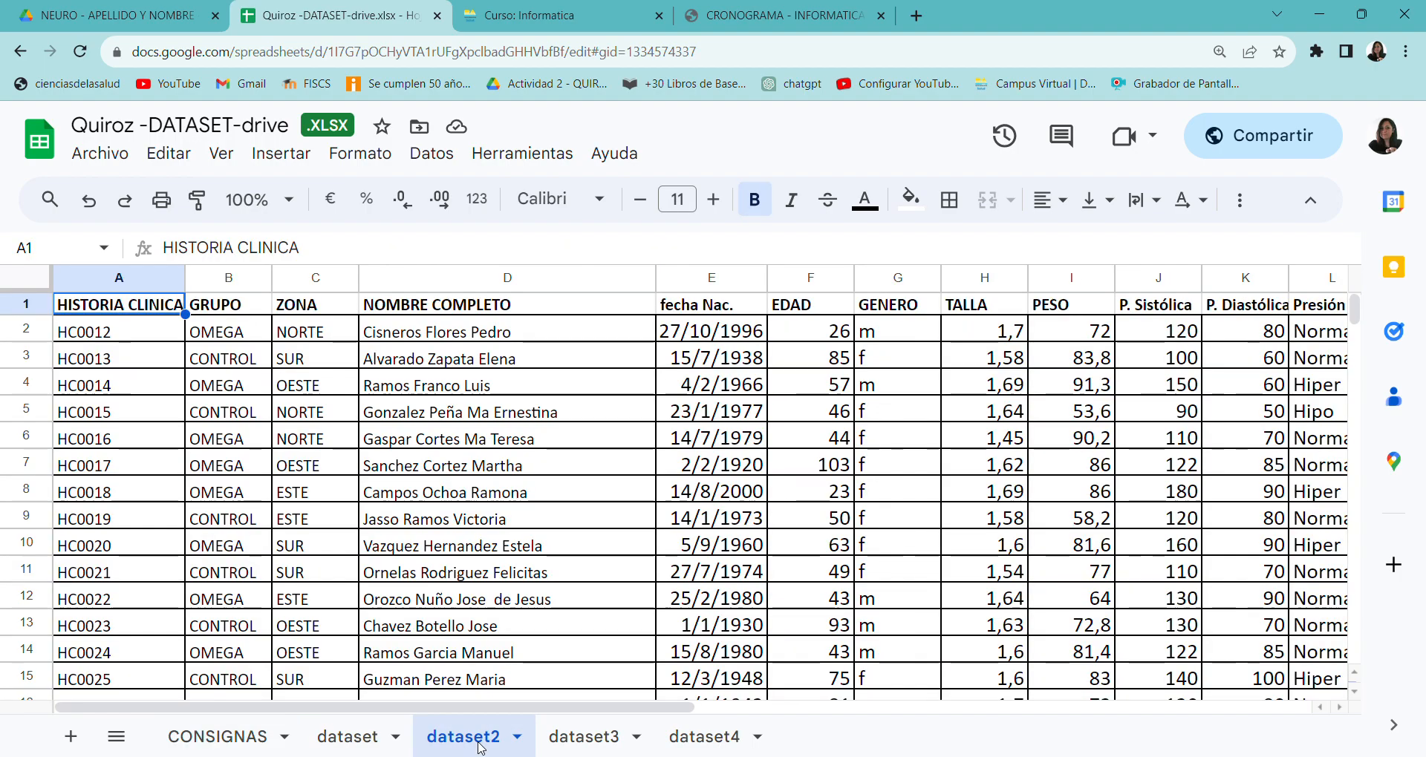
left_click(115, 393)
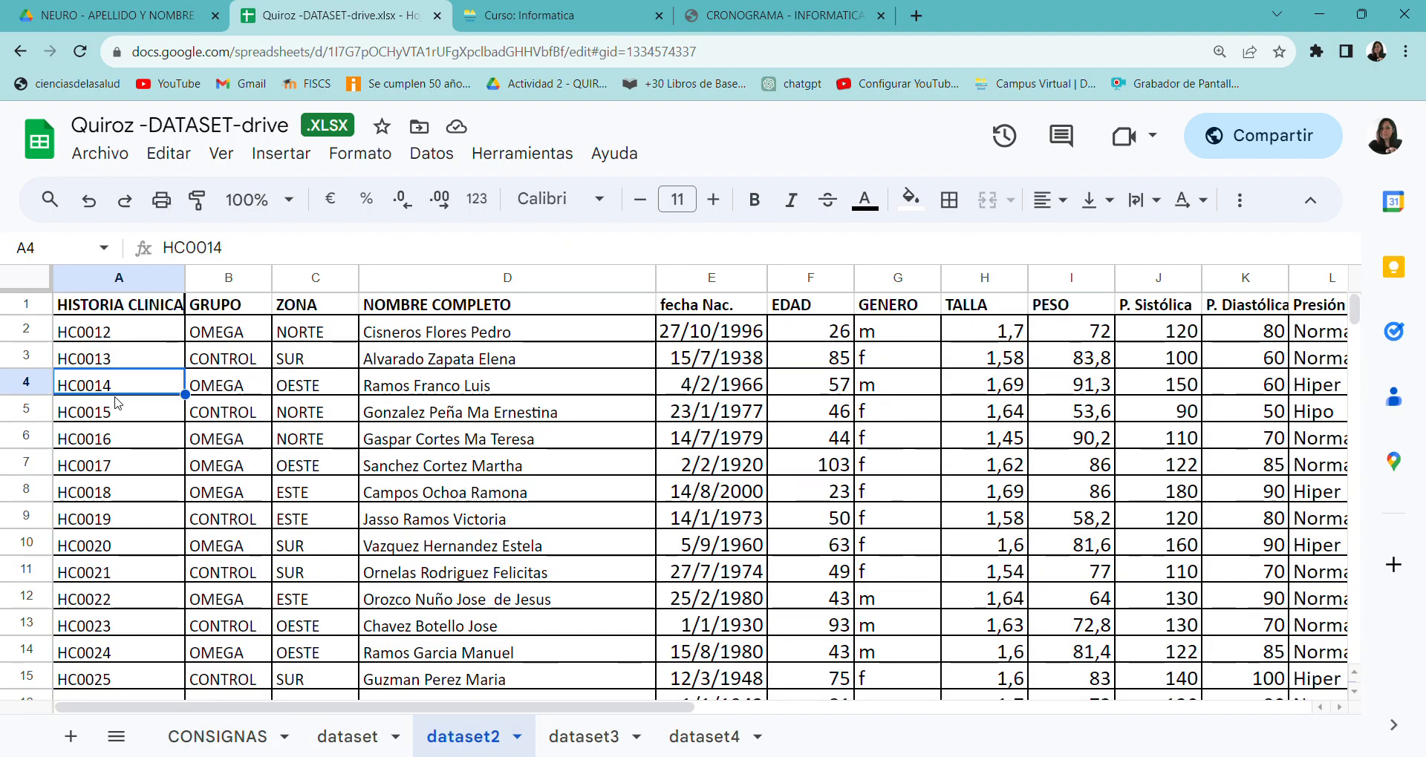
left_click(417, 155)
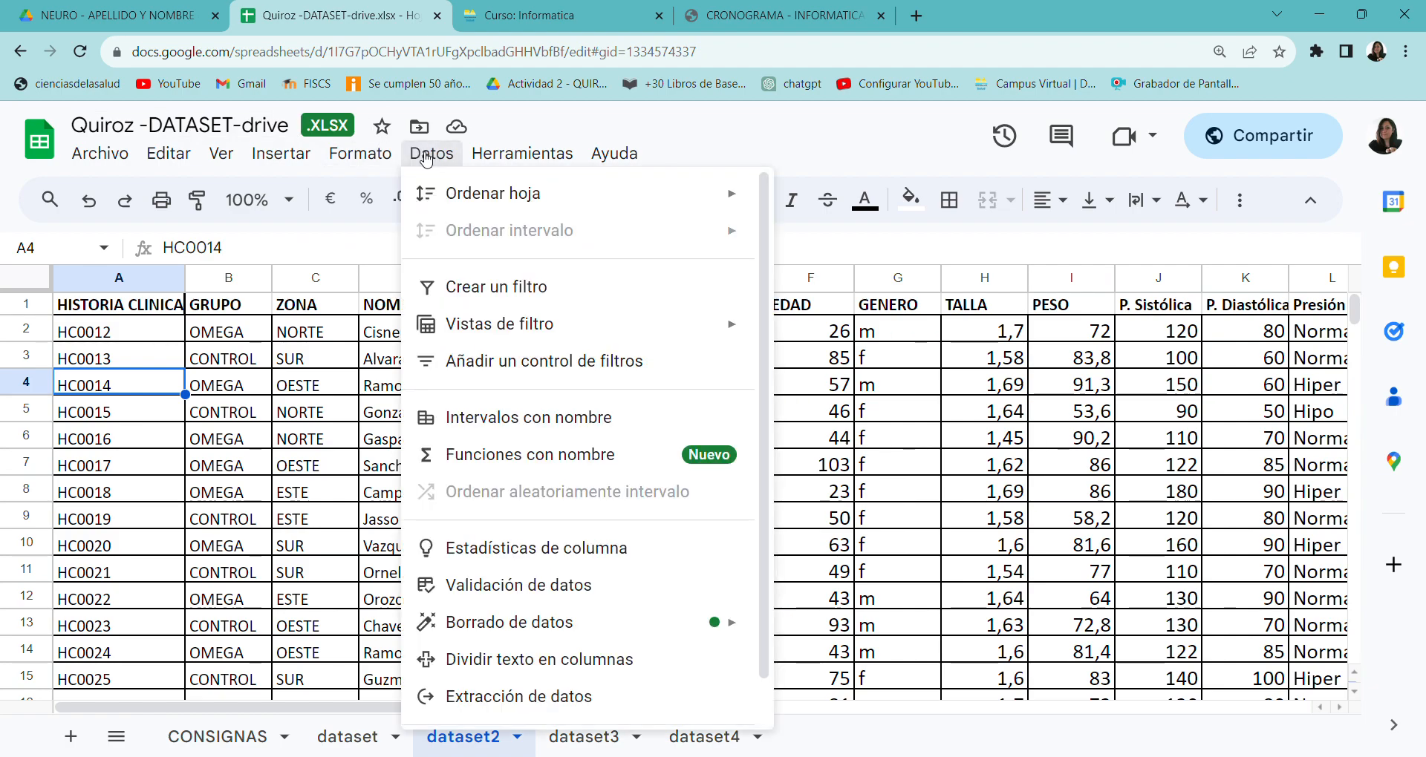
left_click(460, 288)
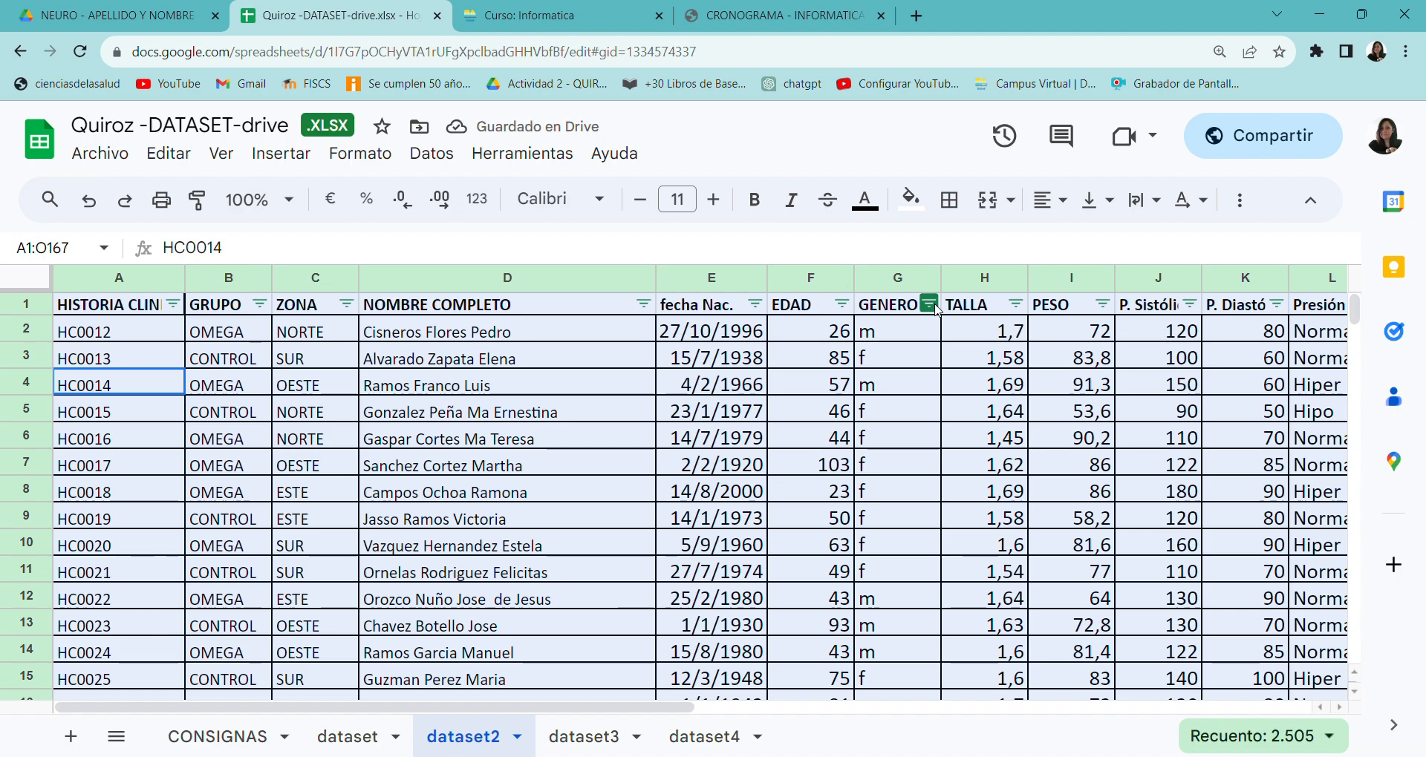
left_click(935, 307)
left_click(672, 729)
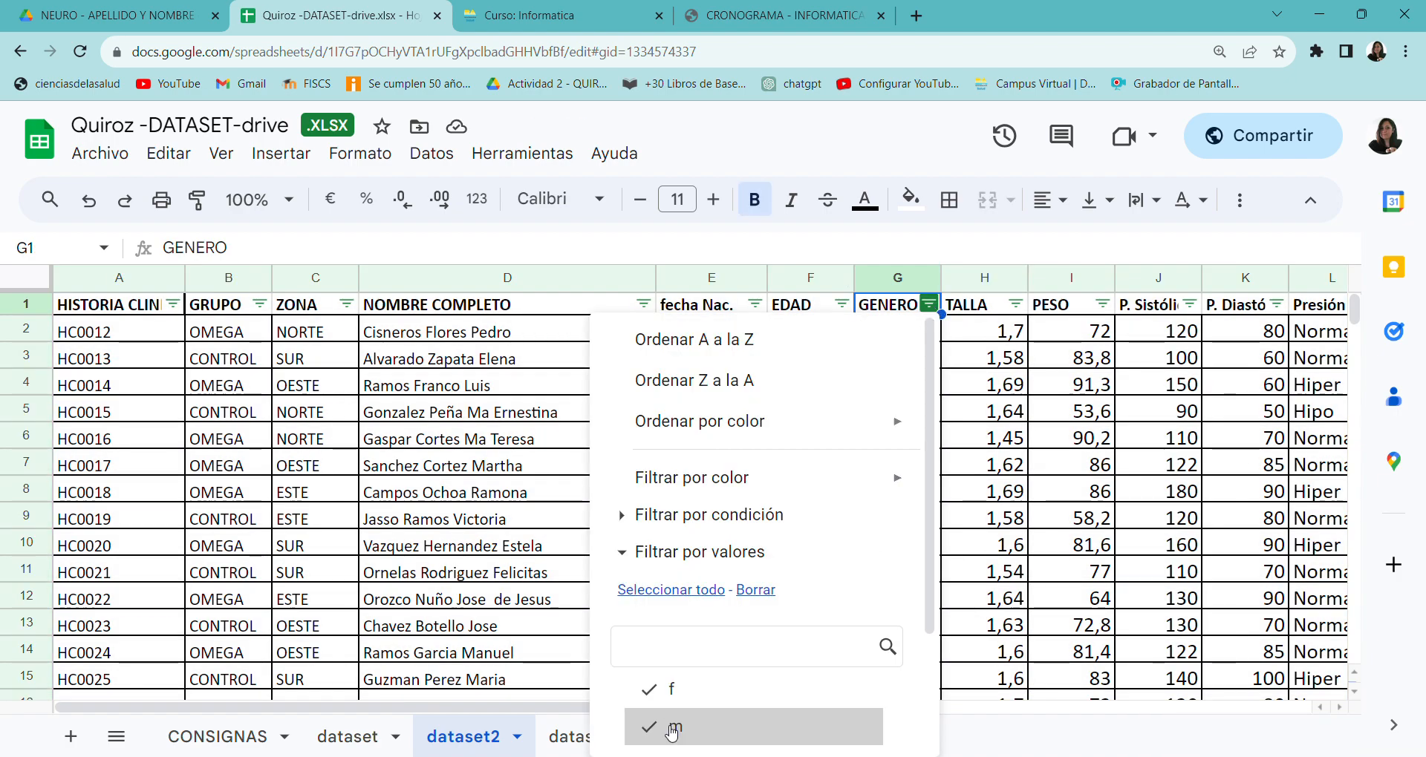
left_click(1071, 465)
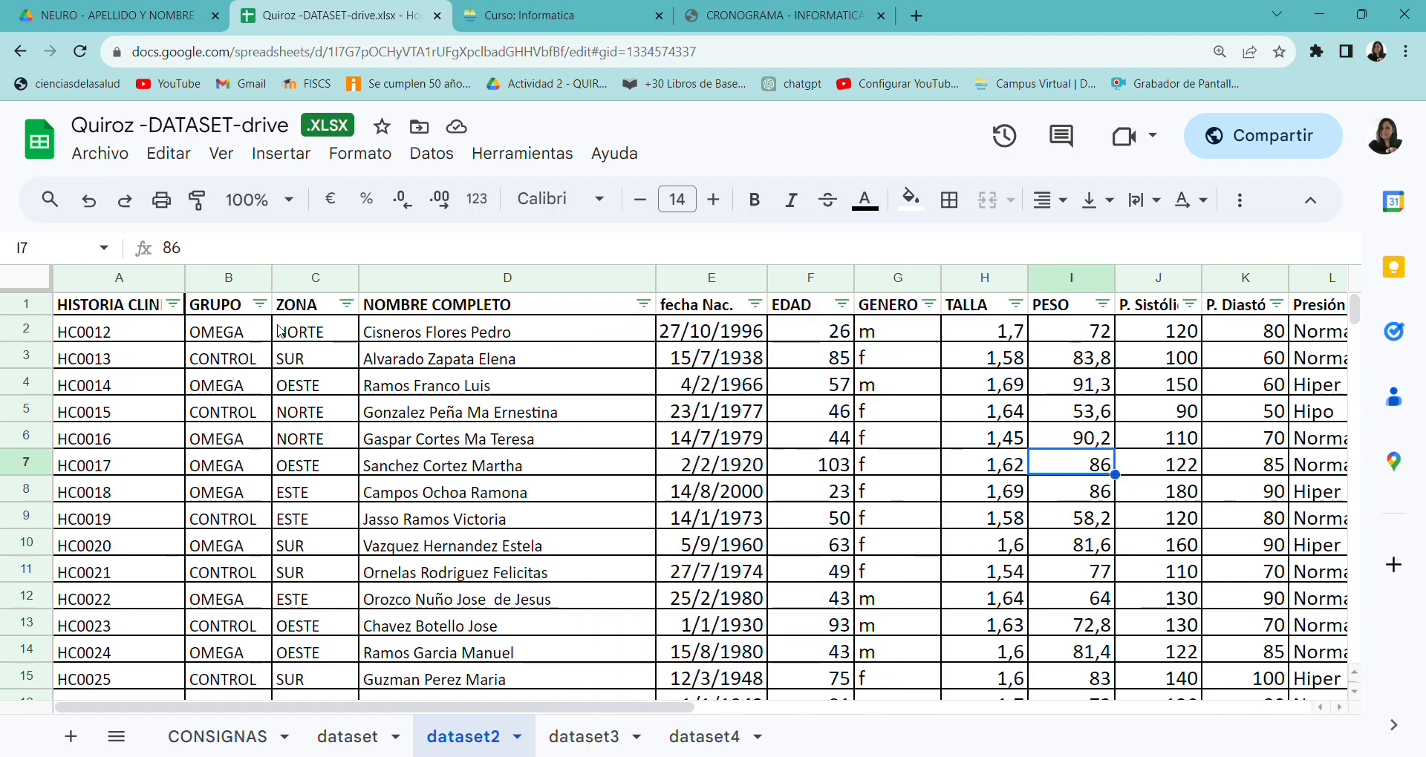
Step: Filter the ZONA column on the dataset2 sheet by values, leaving only SUR selected
left_click(347, 305)
scroll(295, 499, "down", 3)
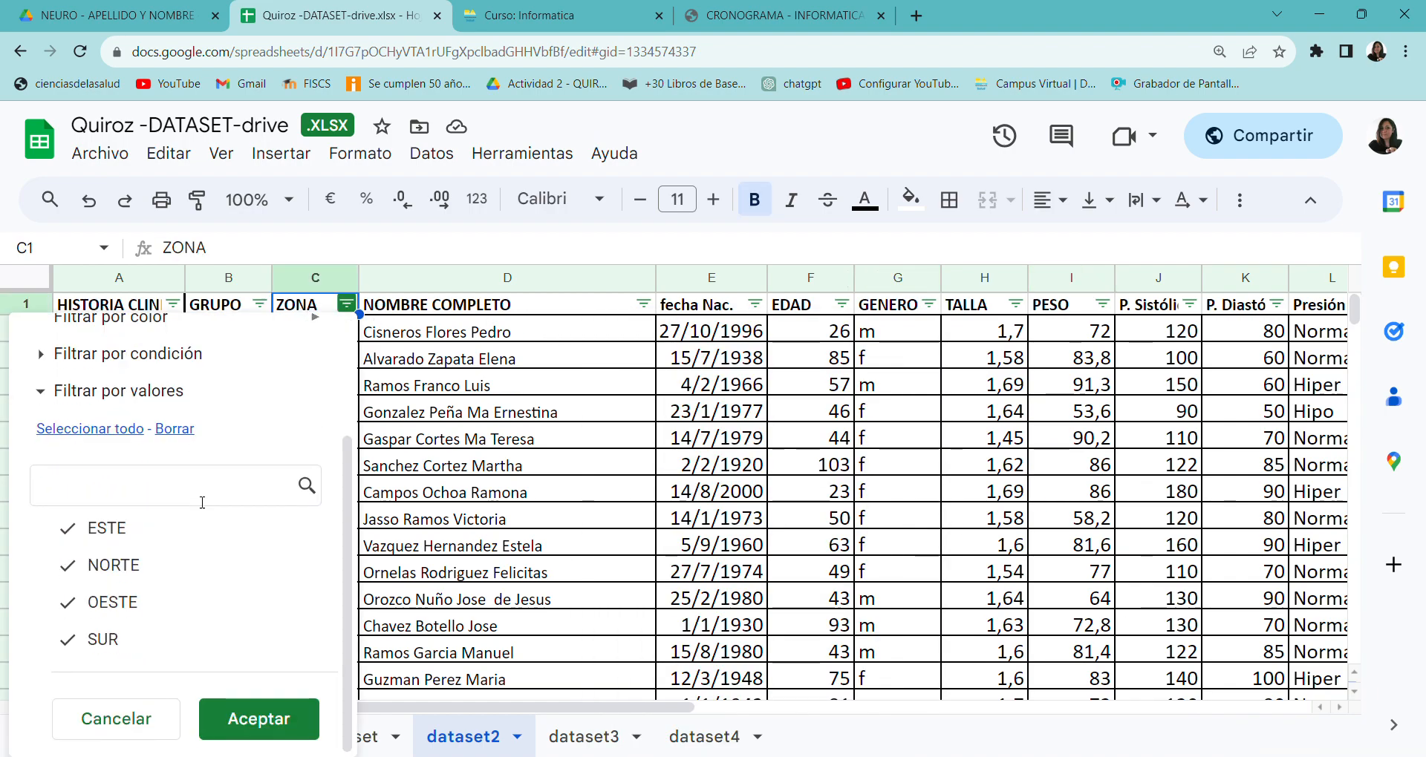
left_click(179, 441)
left_click(83, 640)
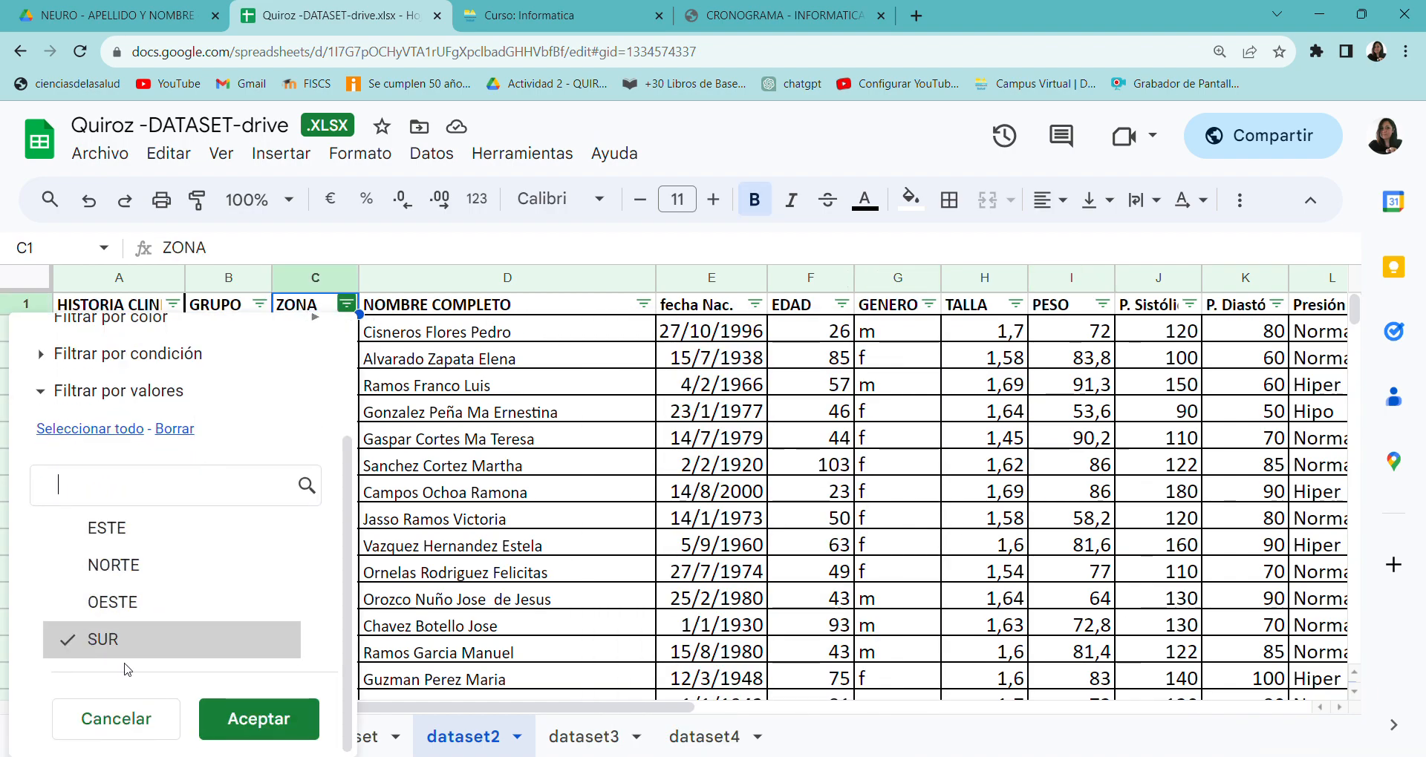
left_click(252, 717)
Step: Consult task 7 on the CONSIGNAS sheet and filter the Presión column on dataset2 by values, leaving only Normal selected
left_click(213, 737)
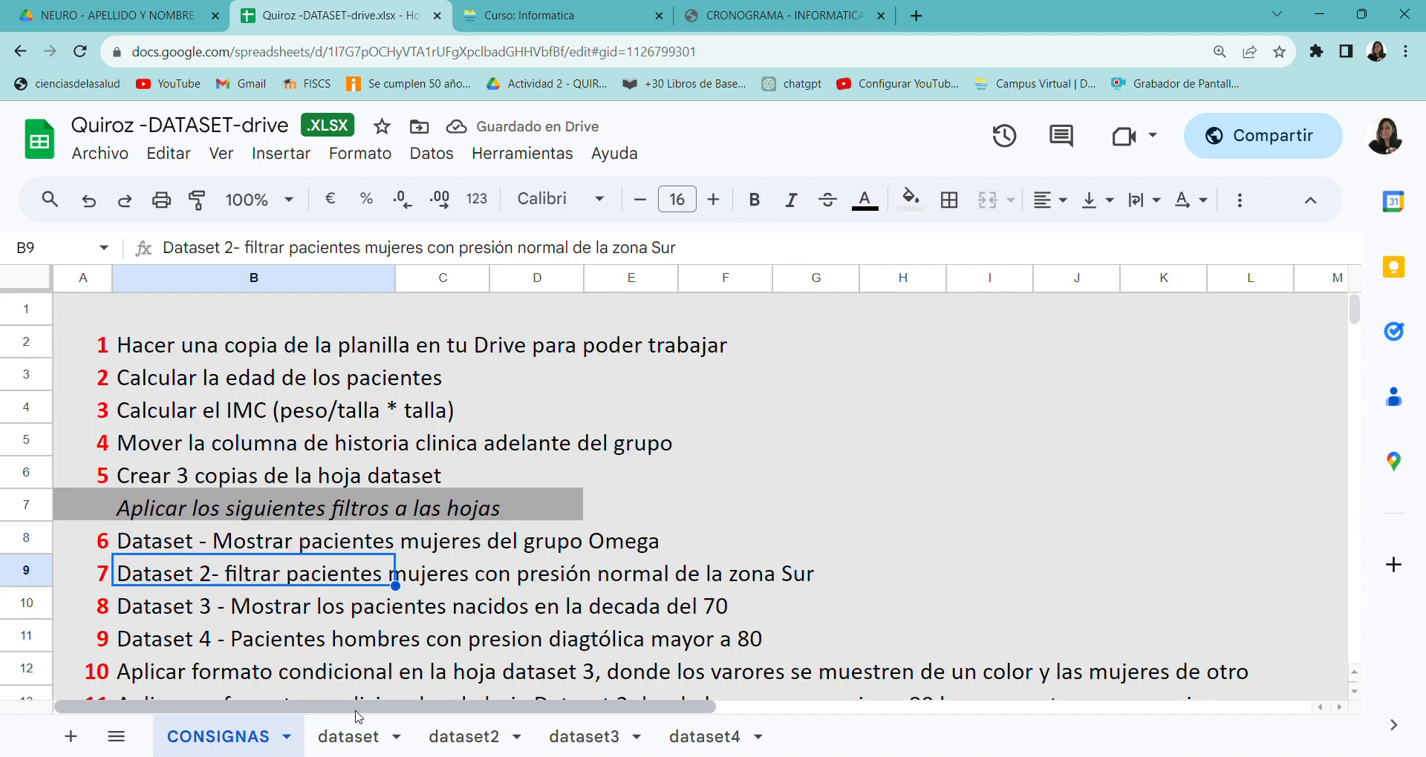
left_click(464, 738)
left_click_drag(586, 709, 886, 712)
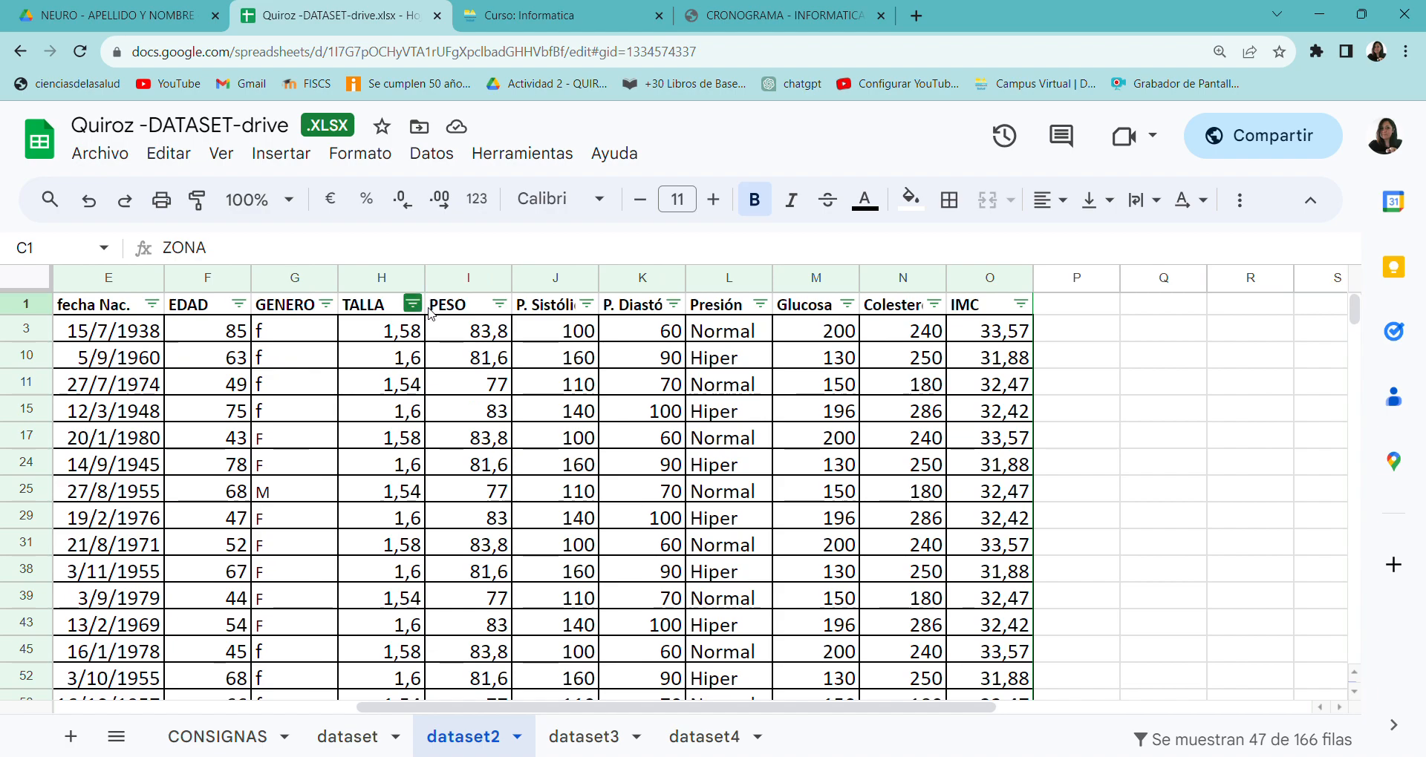
left_click(765, 307)
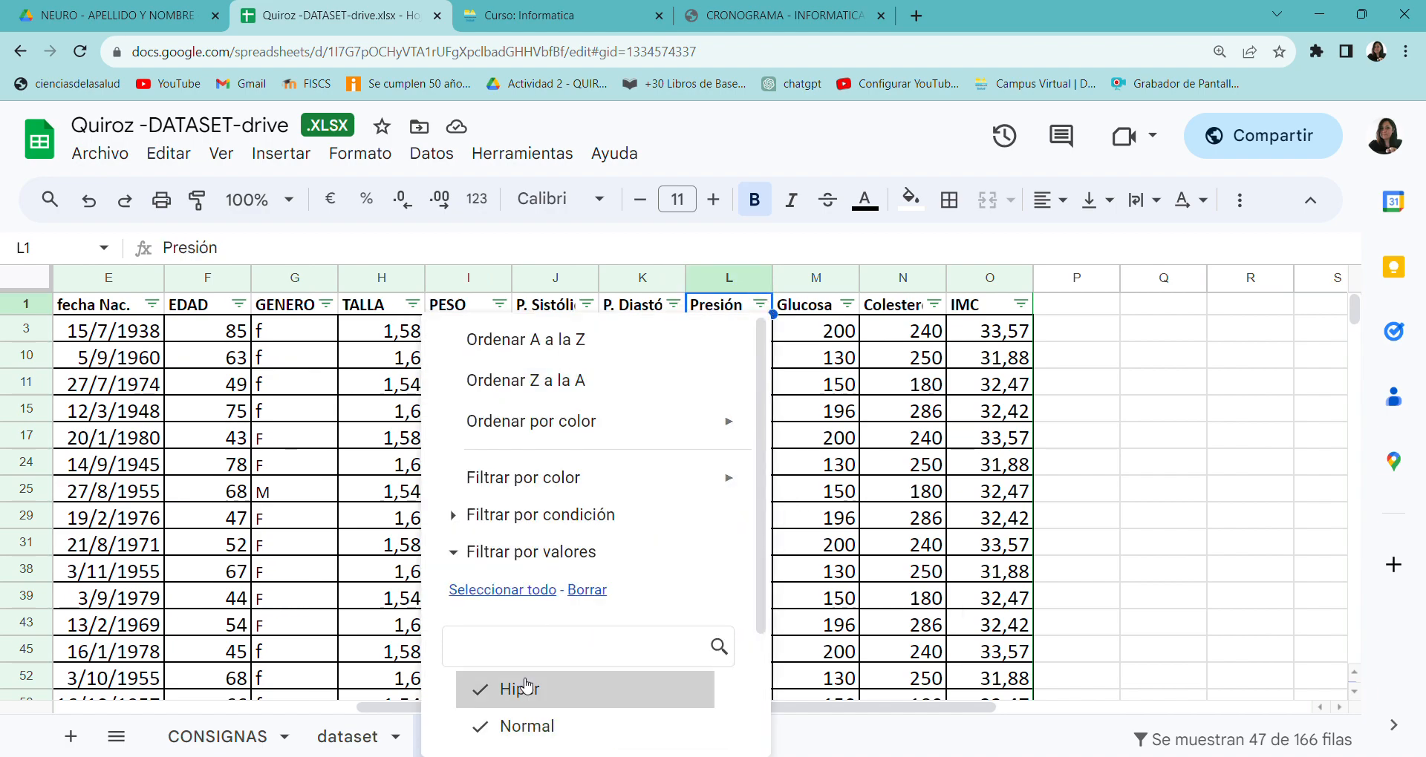
scroll(519, 687, "down", 2)
left_click(484, 544)
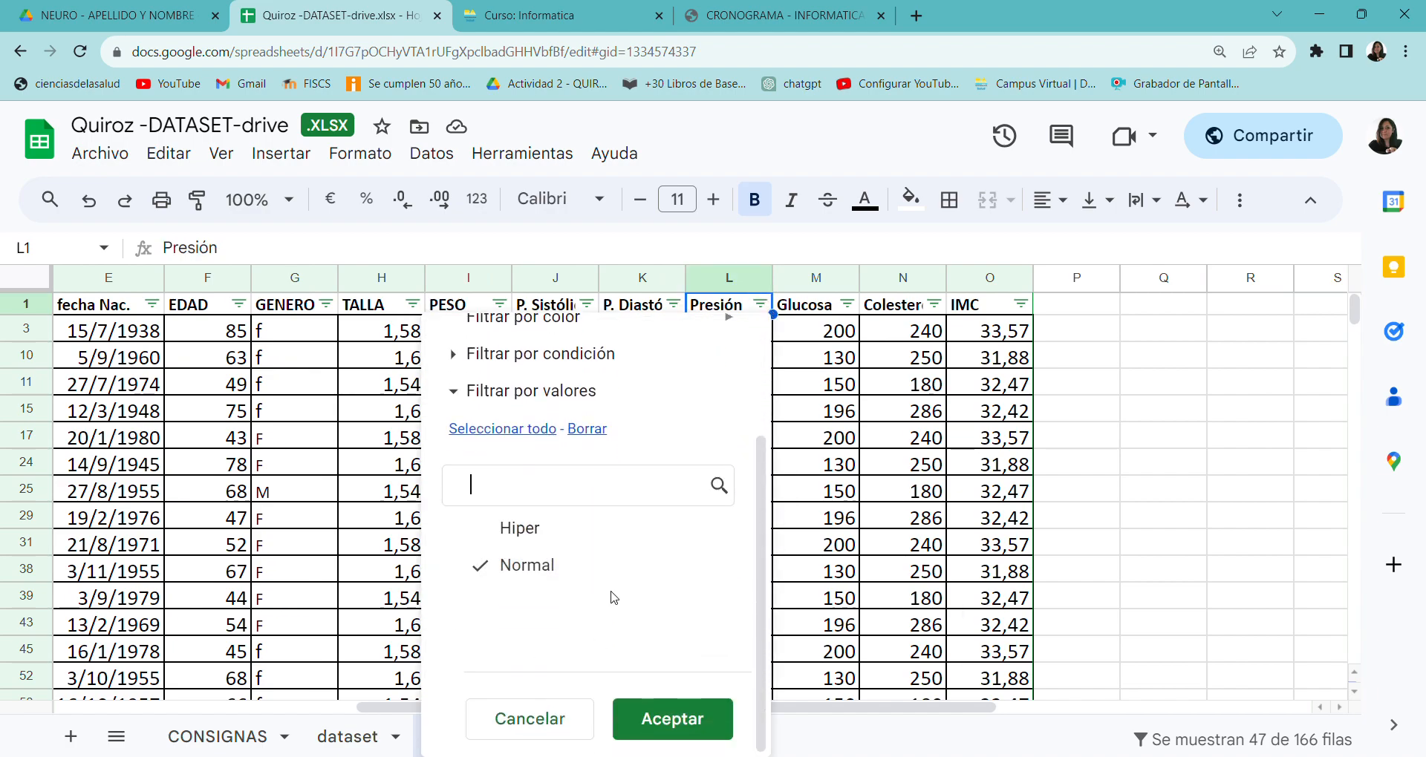
left_click(653, 717)
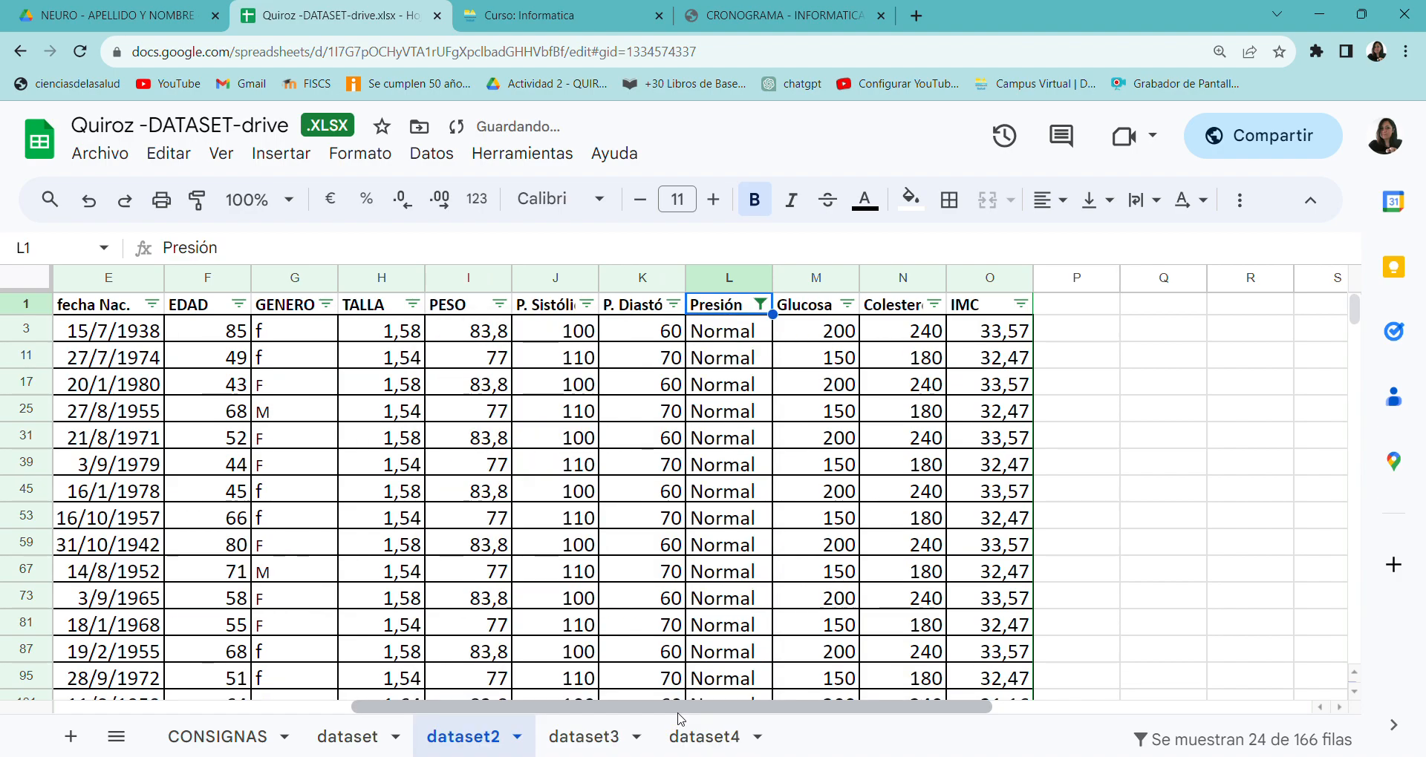
Step: Review the filtered patient rows on the dataset2 sheet and read task 8 on the CONSIGNAS sheet
left_click_drag(730, 708, 422, 695)
left_click_drag(394, 628, 336, 629)
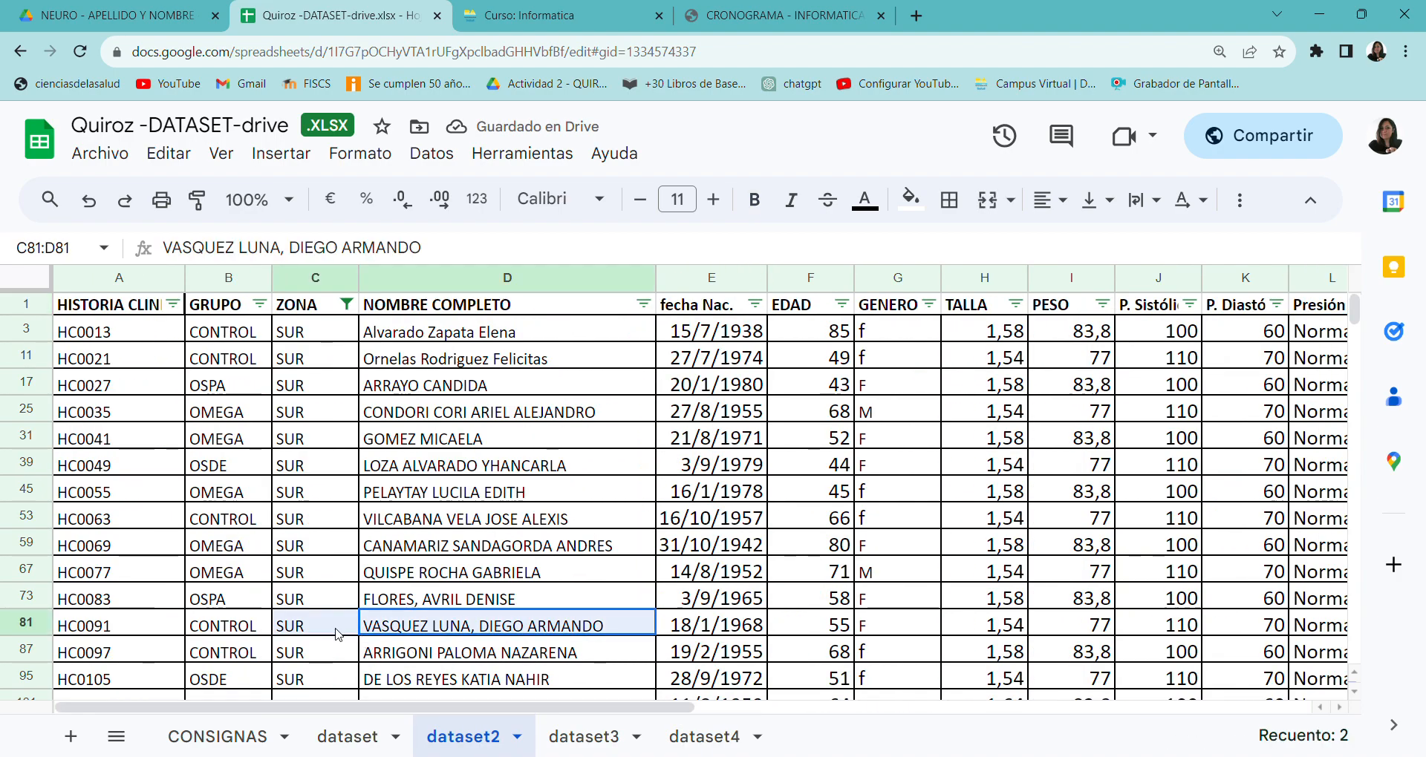
left_click(609, 442)
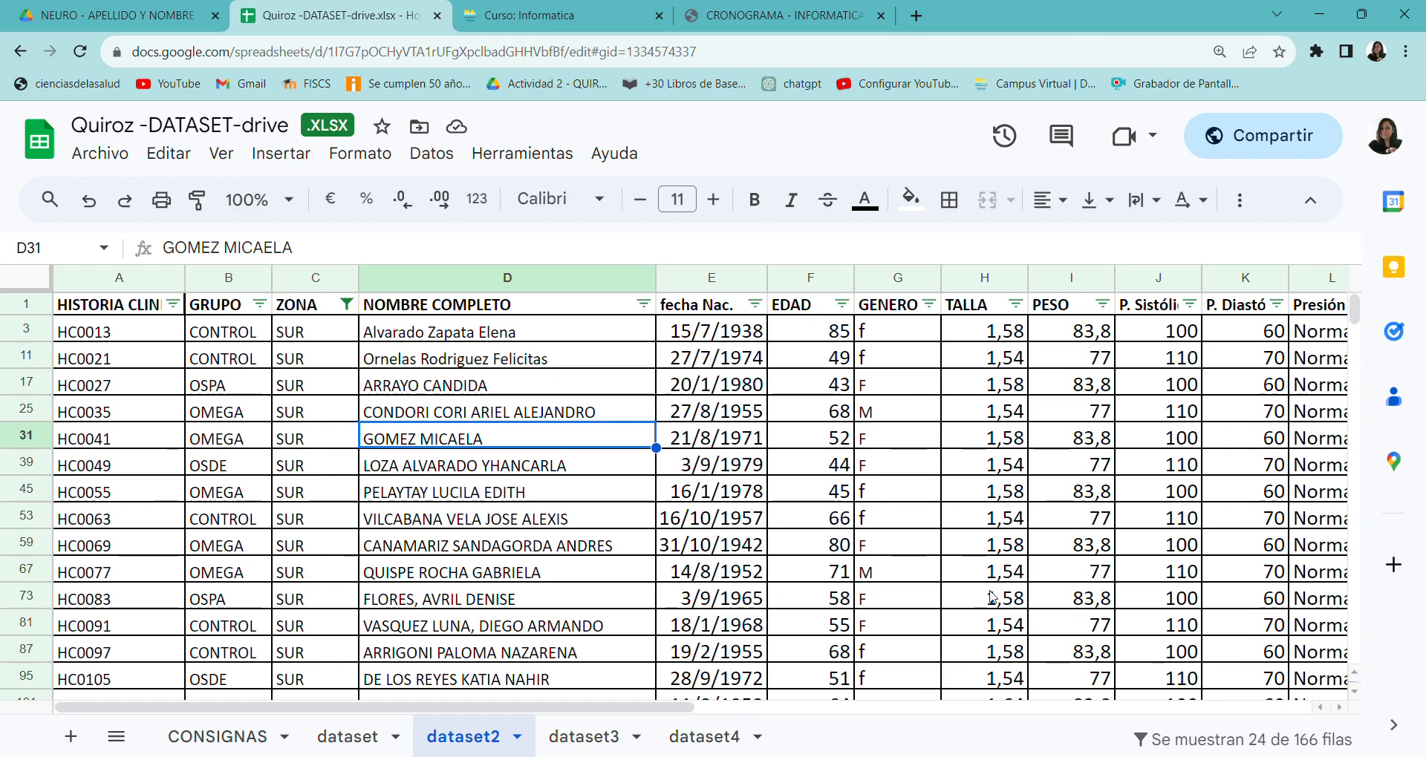
left_click(221, 738)
left_click(159, 614)
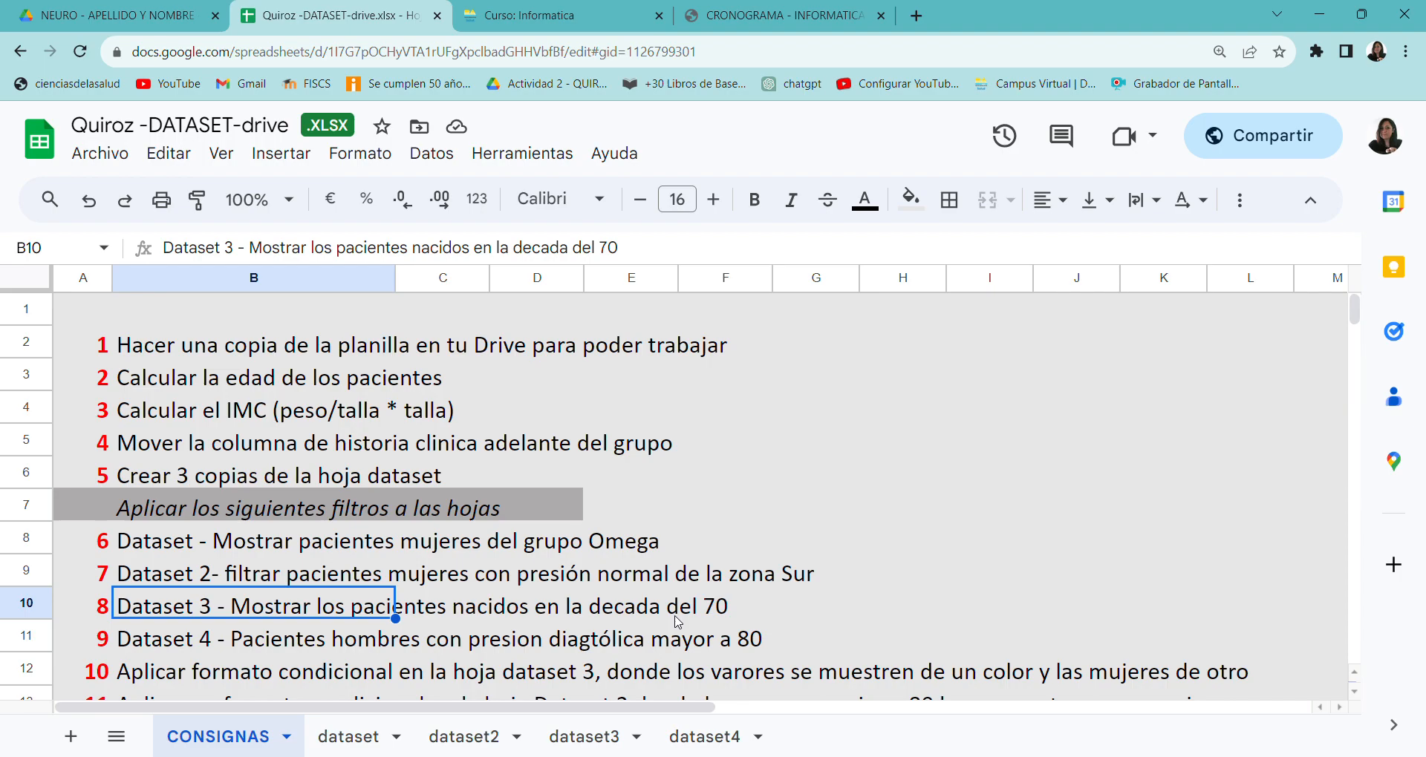
Step: Create a filter over the patient table on the dataset3 sheet
left_click(572, 743)
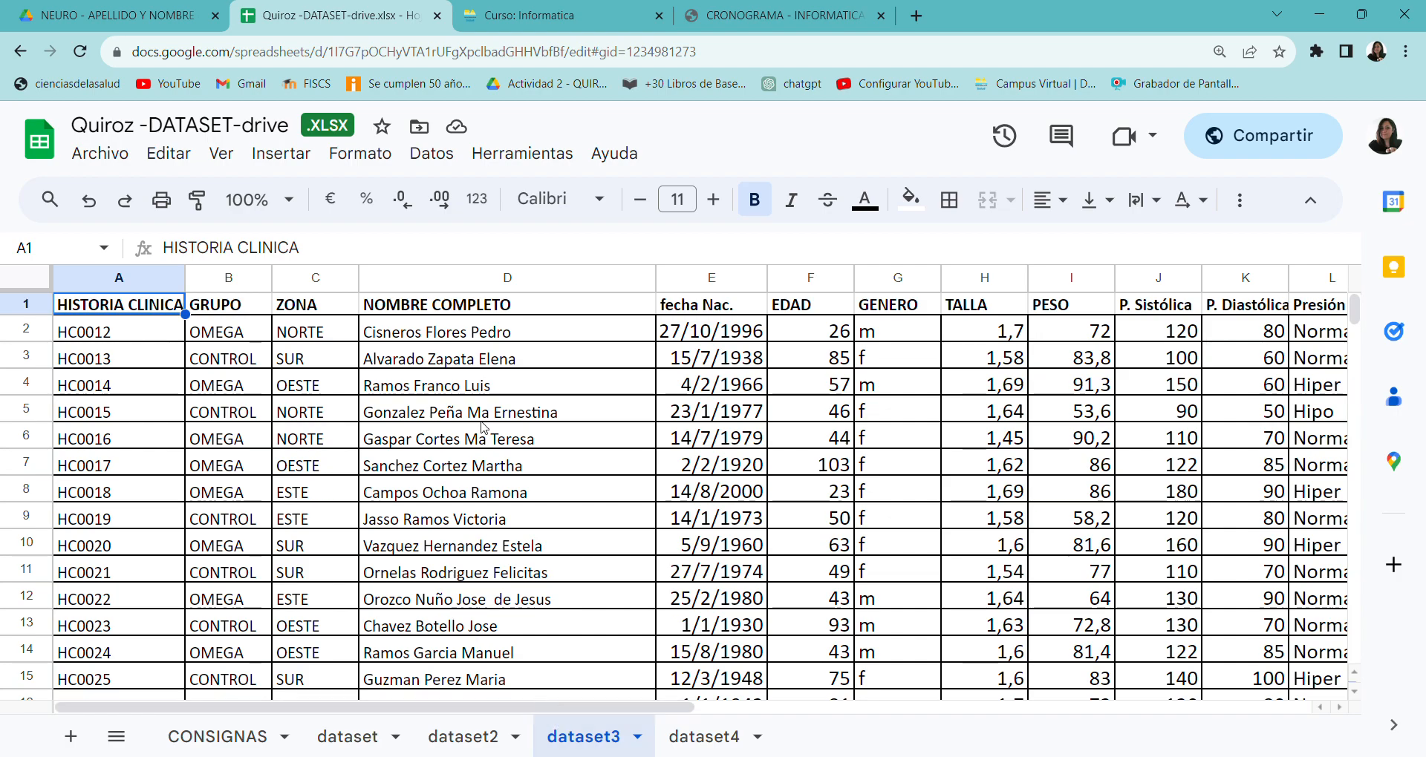
left_click(451, 154)
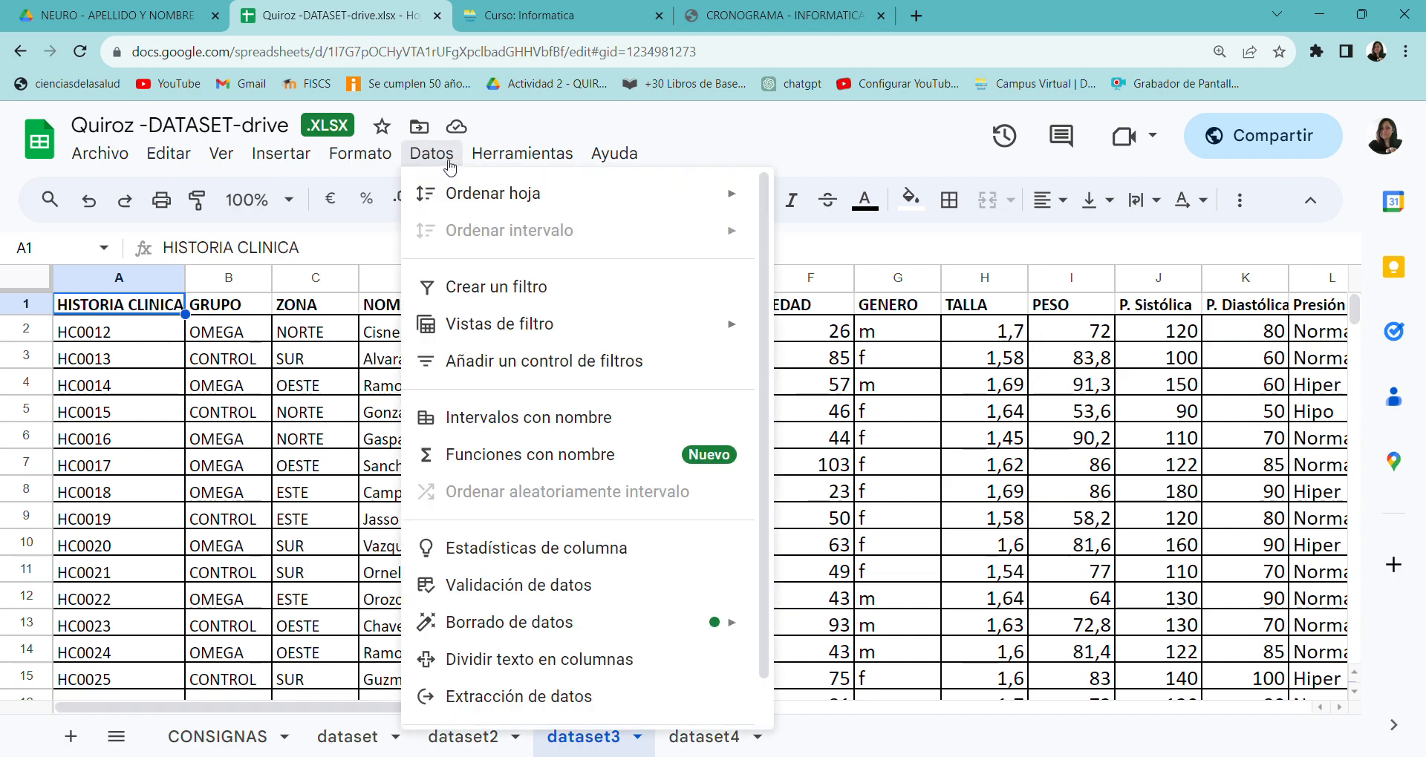
left_click(494, 288)
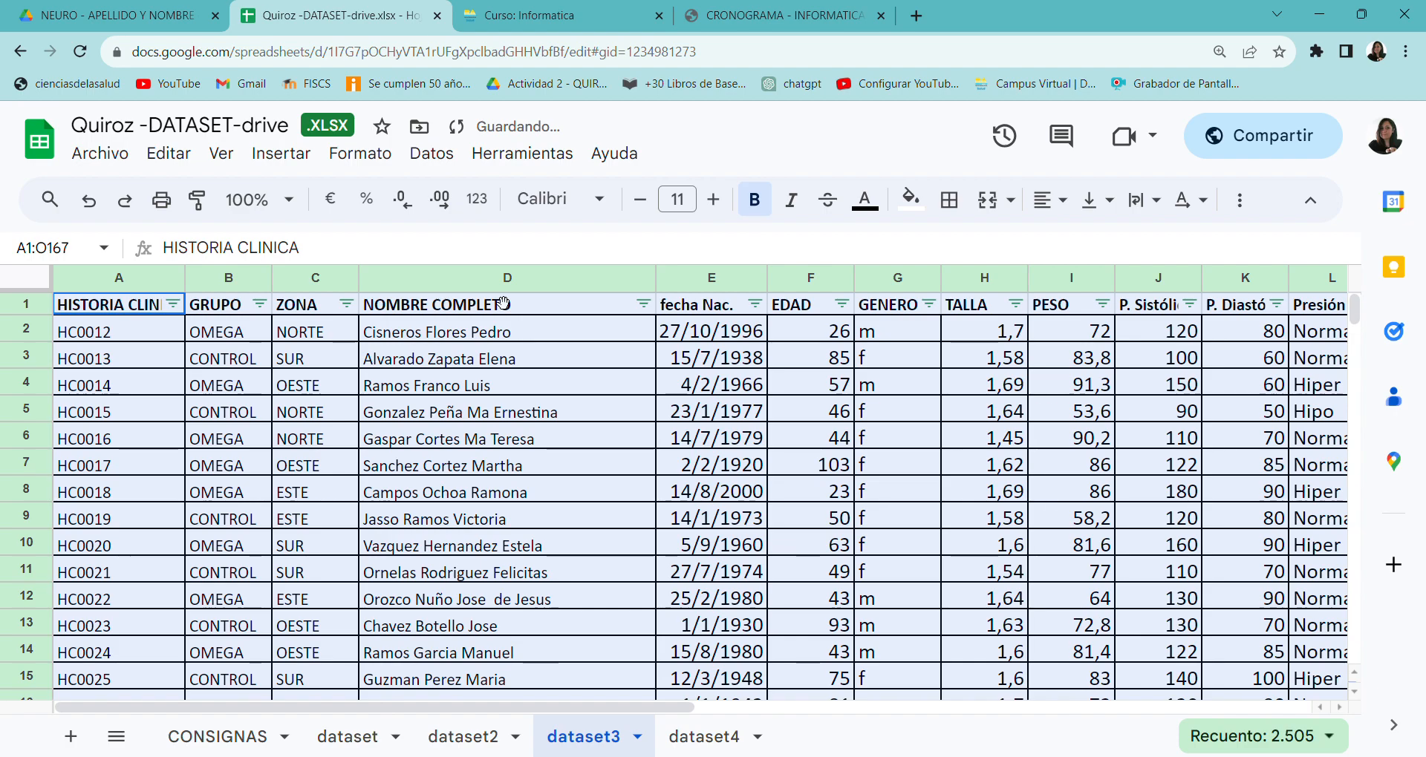
Step: Open the filter options of the fecha Nac. column on dataset3 and look over its list of date values
left_click(755, 304)
left_click_drag(757, 423, 764, 613)
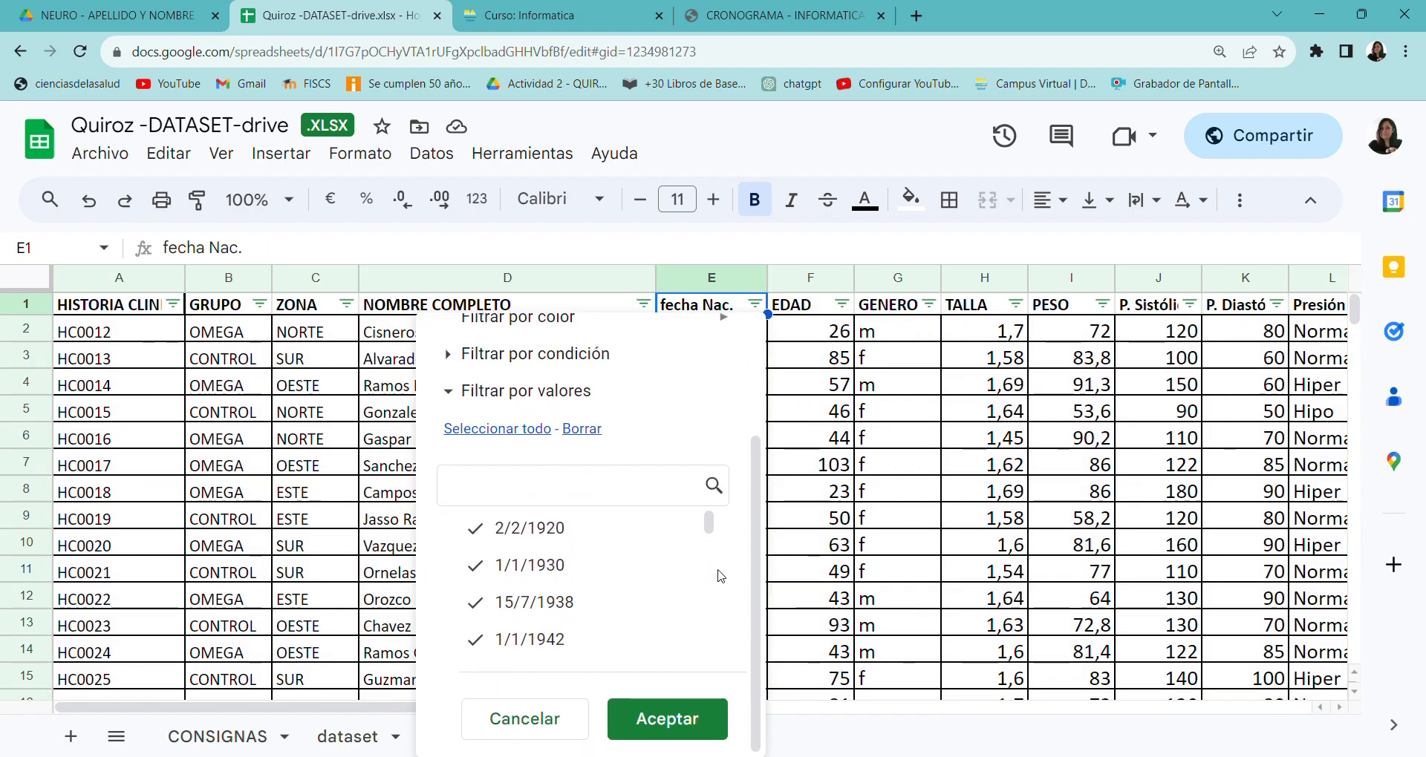
left_click_drag(709, 523, 738, 505)
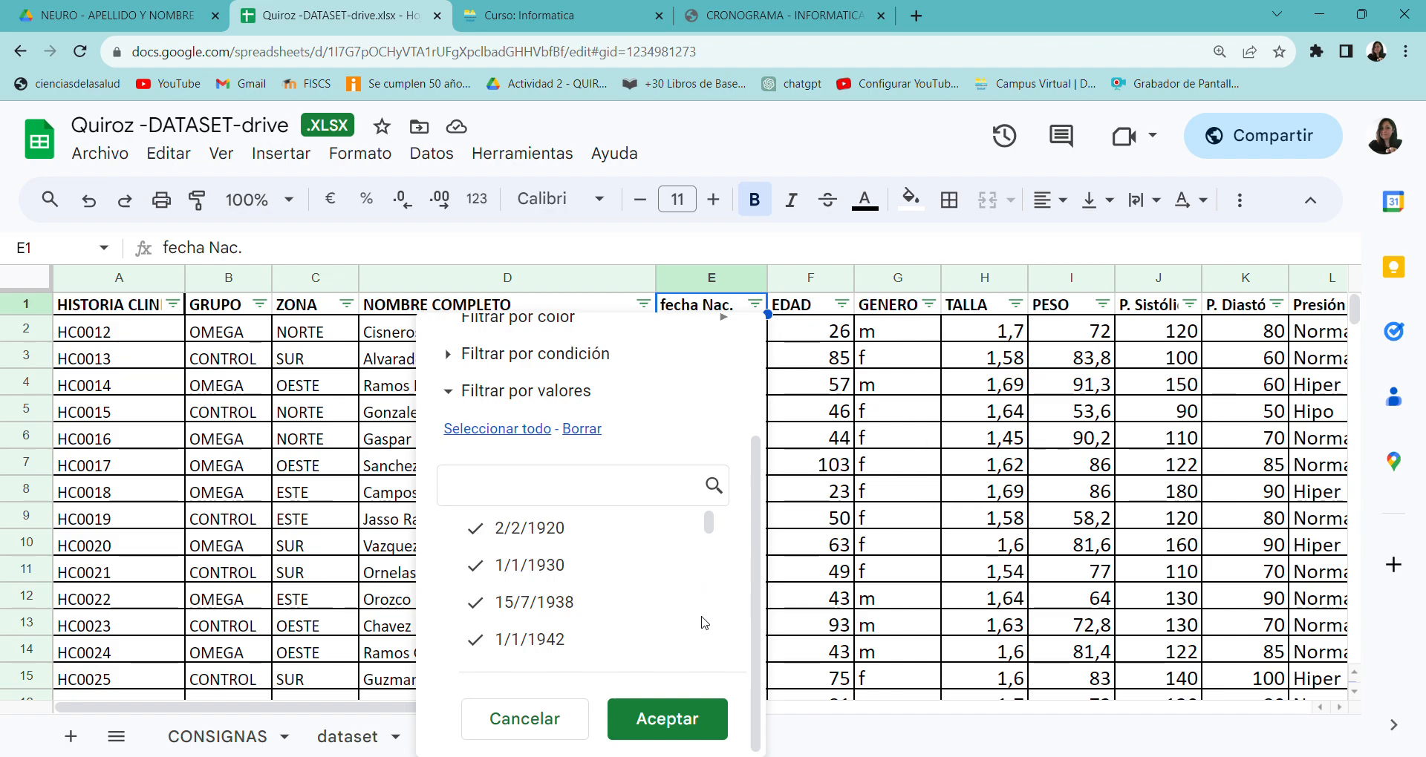
scroll(765, 467, "up", 1)
scroll(764, 466, "up", 1)
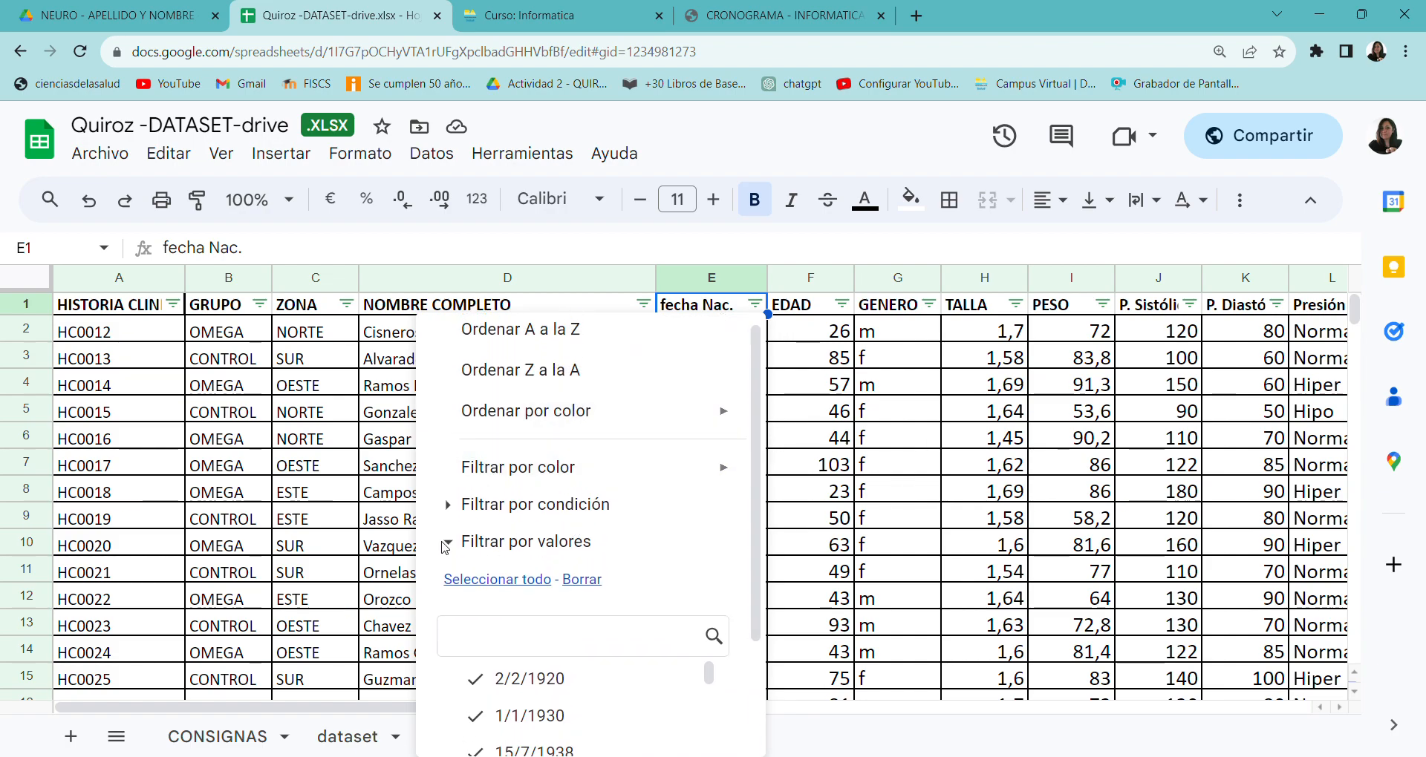
Step: Look through the available filter conditions for the fecha Nac. column and choose the condition Está entre
left_click(561, 509)
left_click(538, 552)
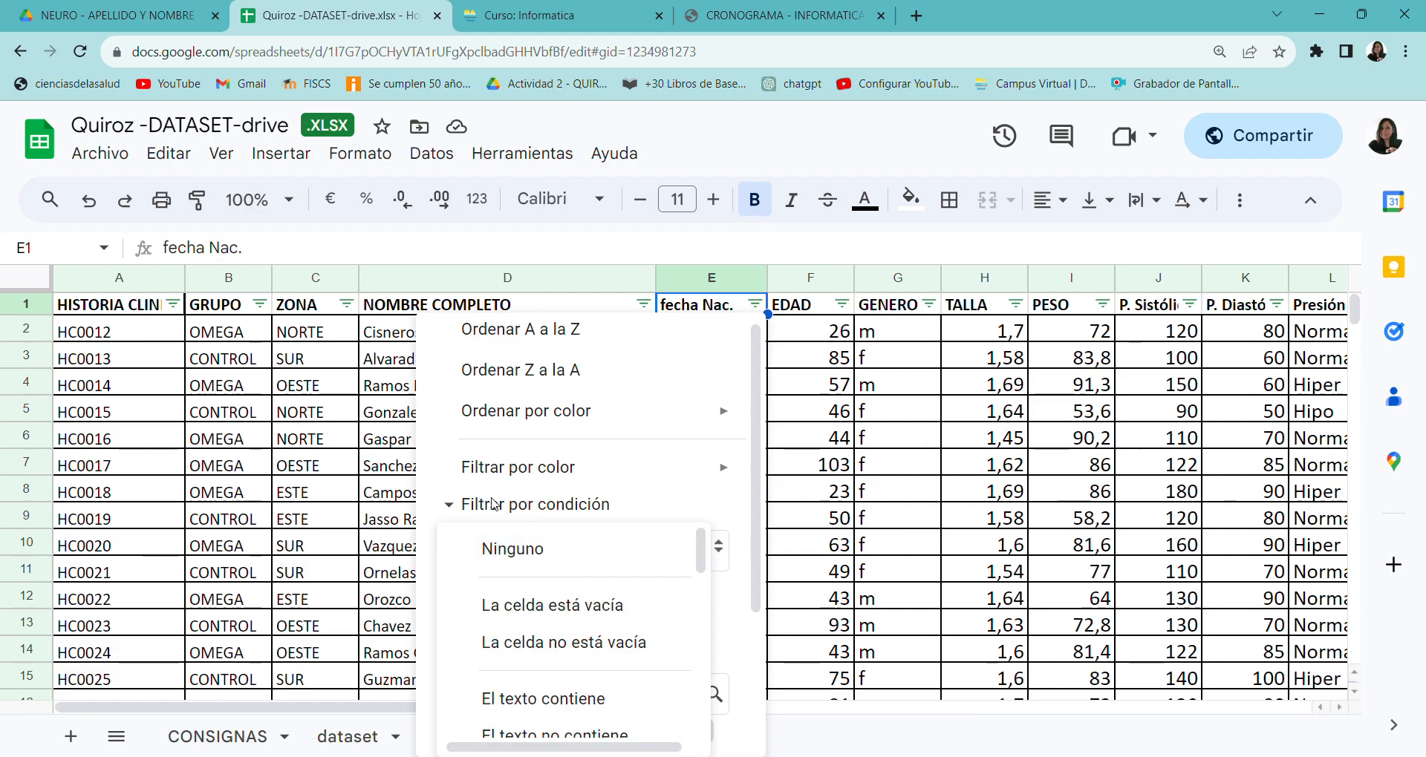
scroll(576, 533, "down", 3)
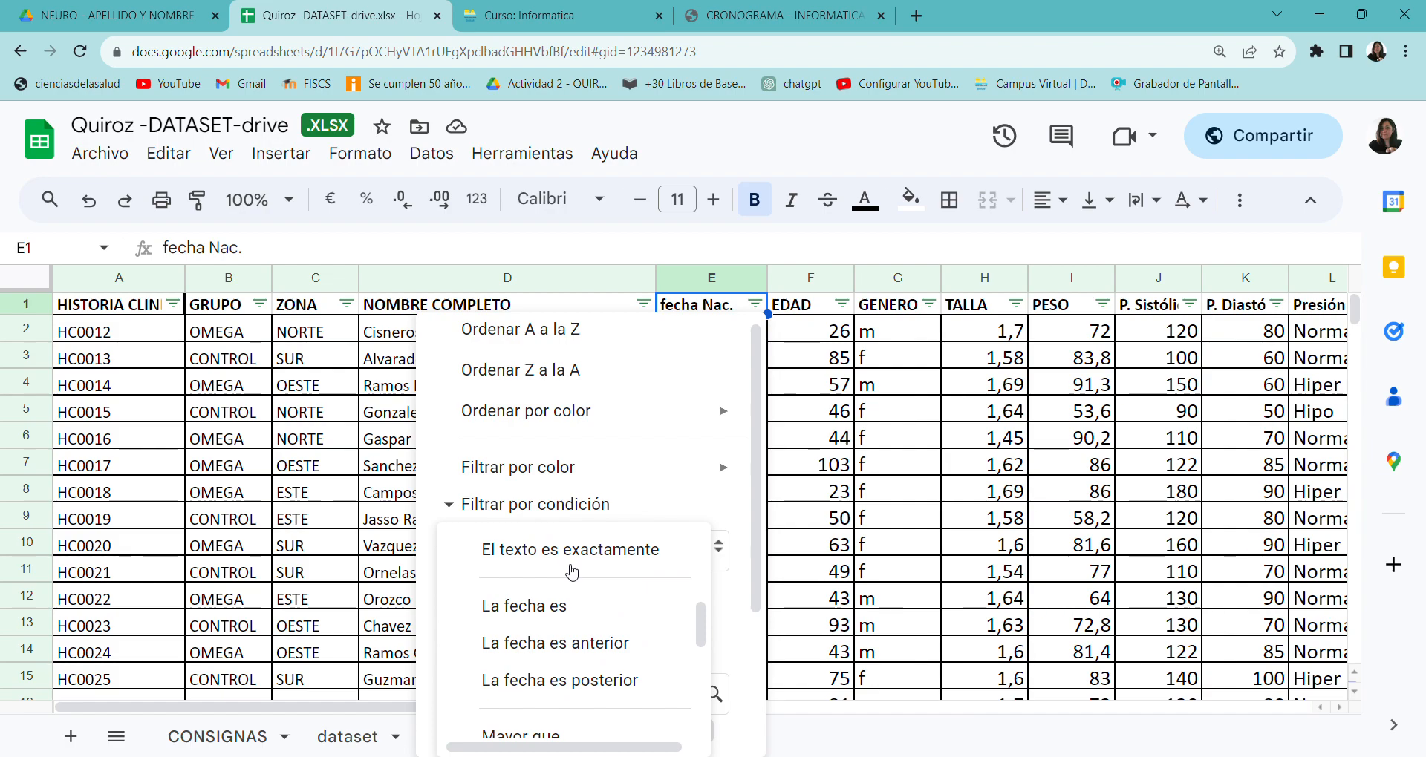
scroll(571, 572, "down", 4)
scroll(571, 572, "up", 4)
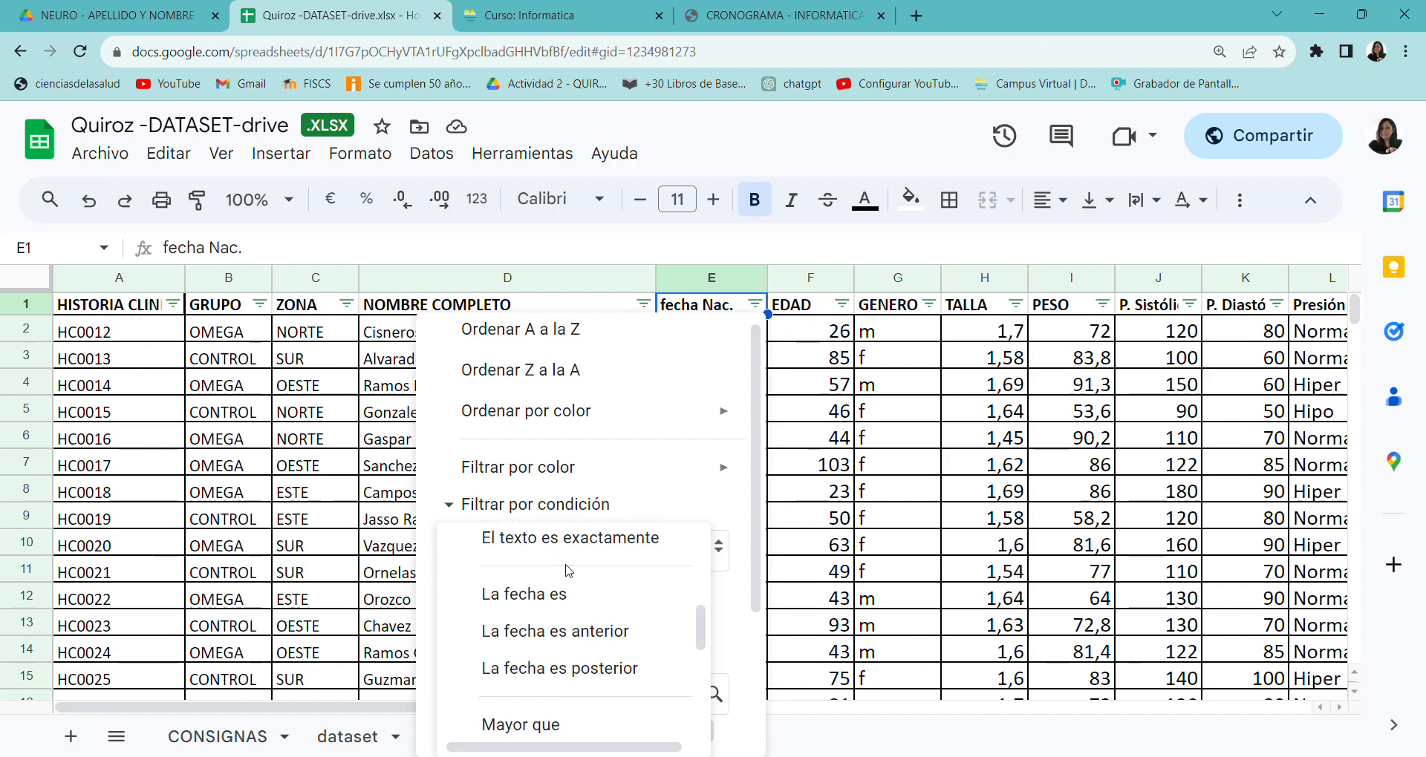
scroll(568, 570, "down", 4)
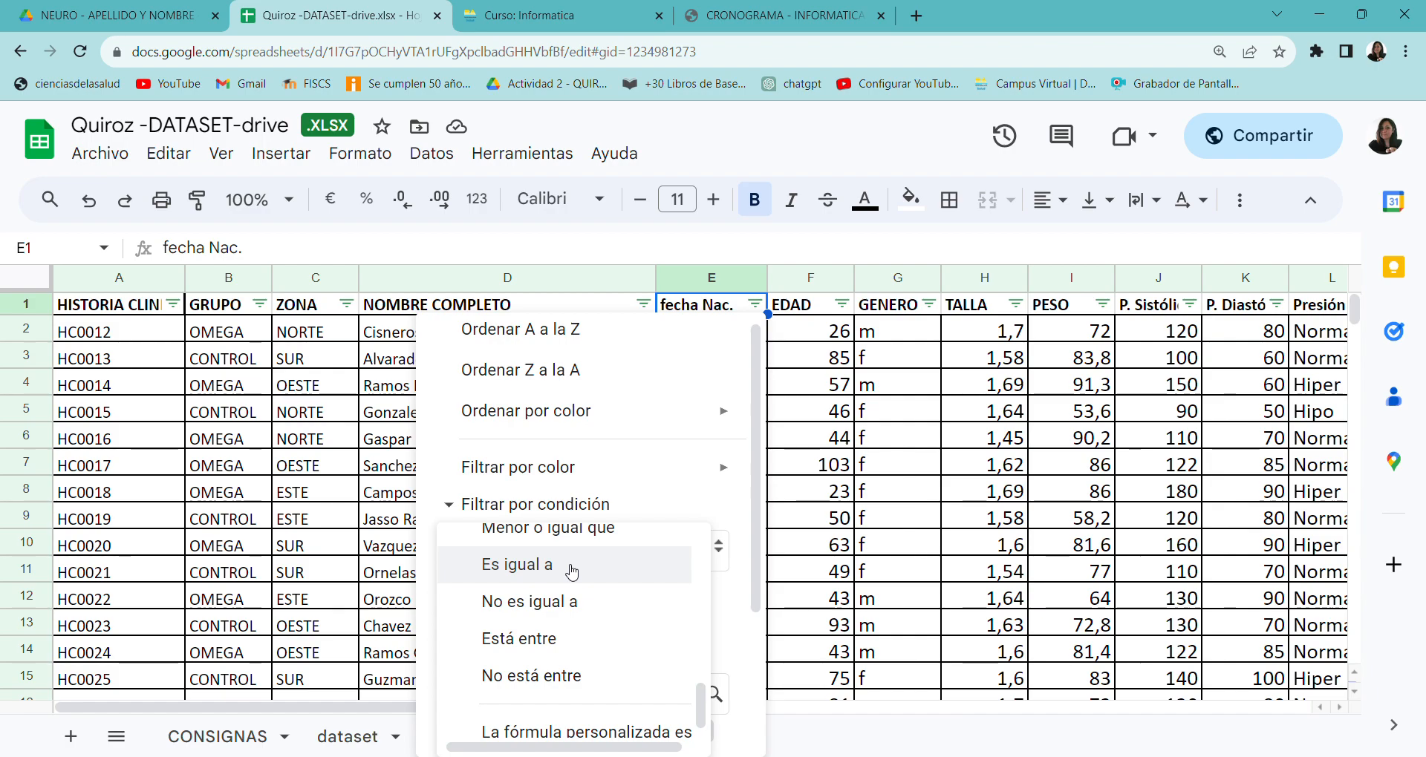
scroll(571, 572, "down", 1)
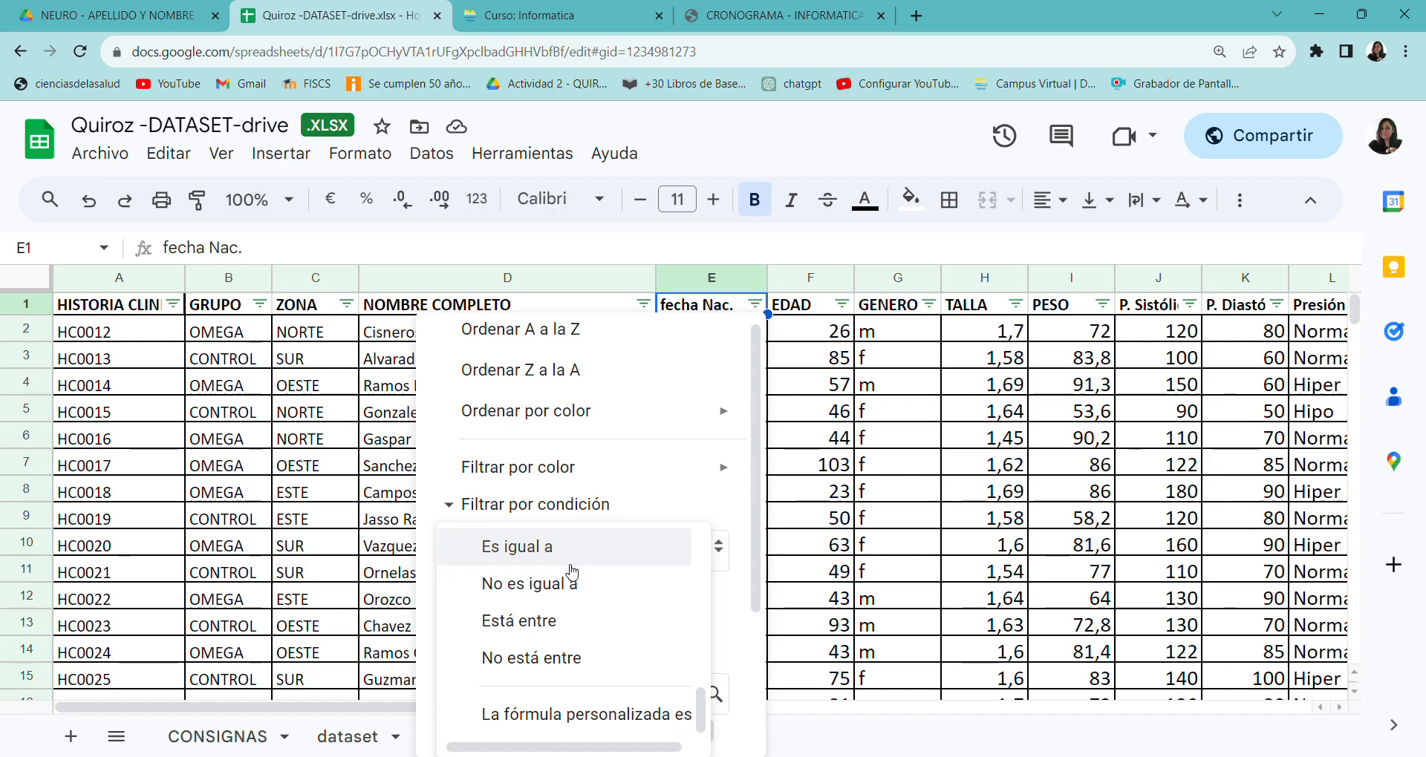
scroll(571, 571, "up", 10)
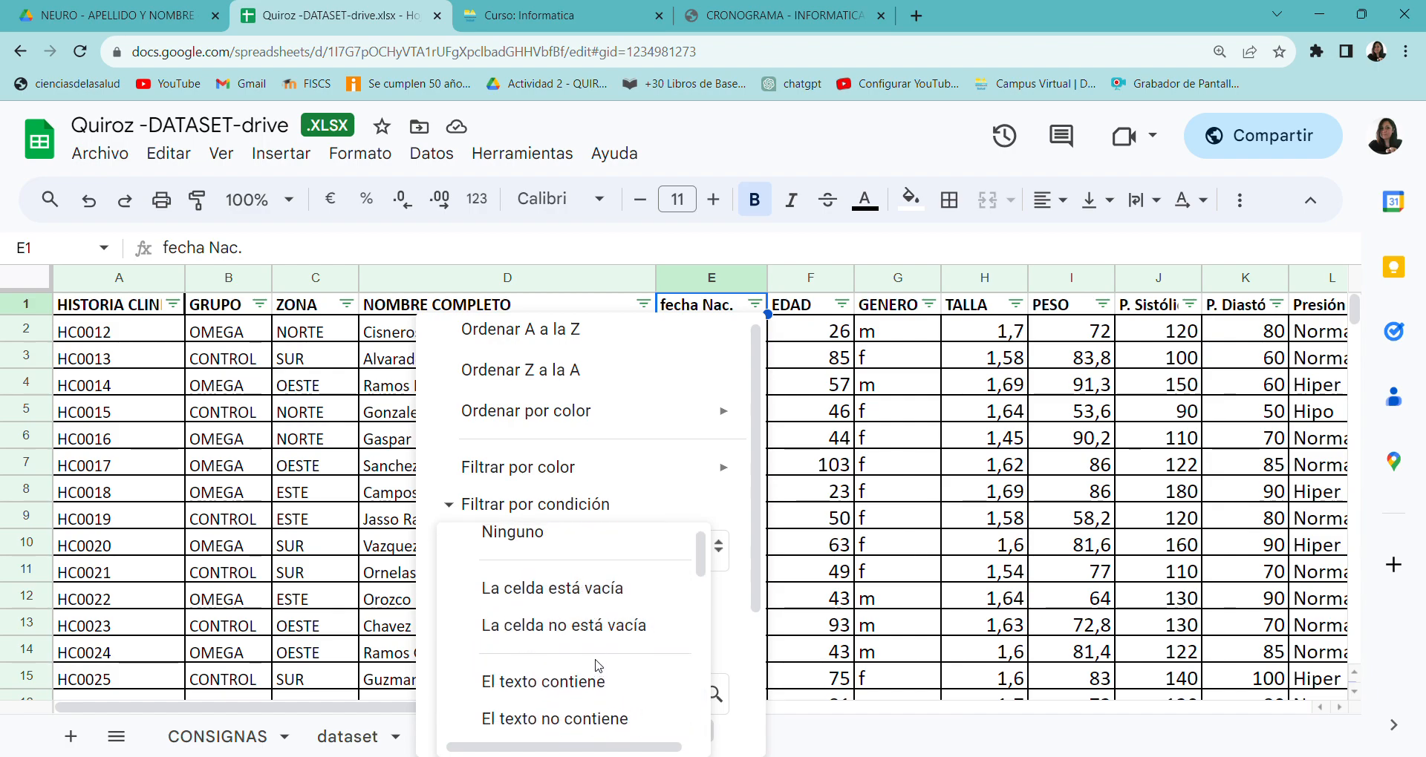
scroll(602, 665, "down", 4)
scroll(602, 665, "down", 5)
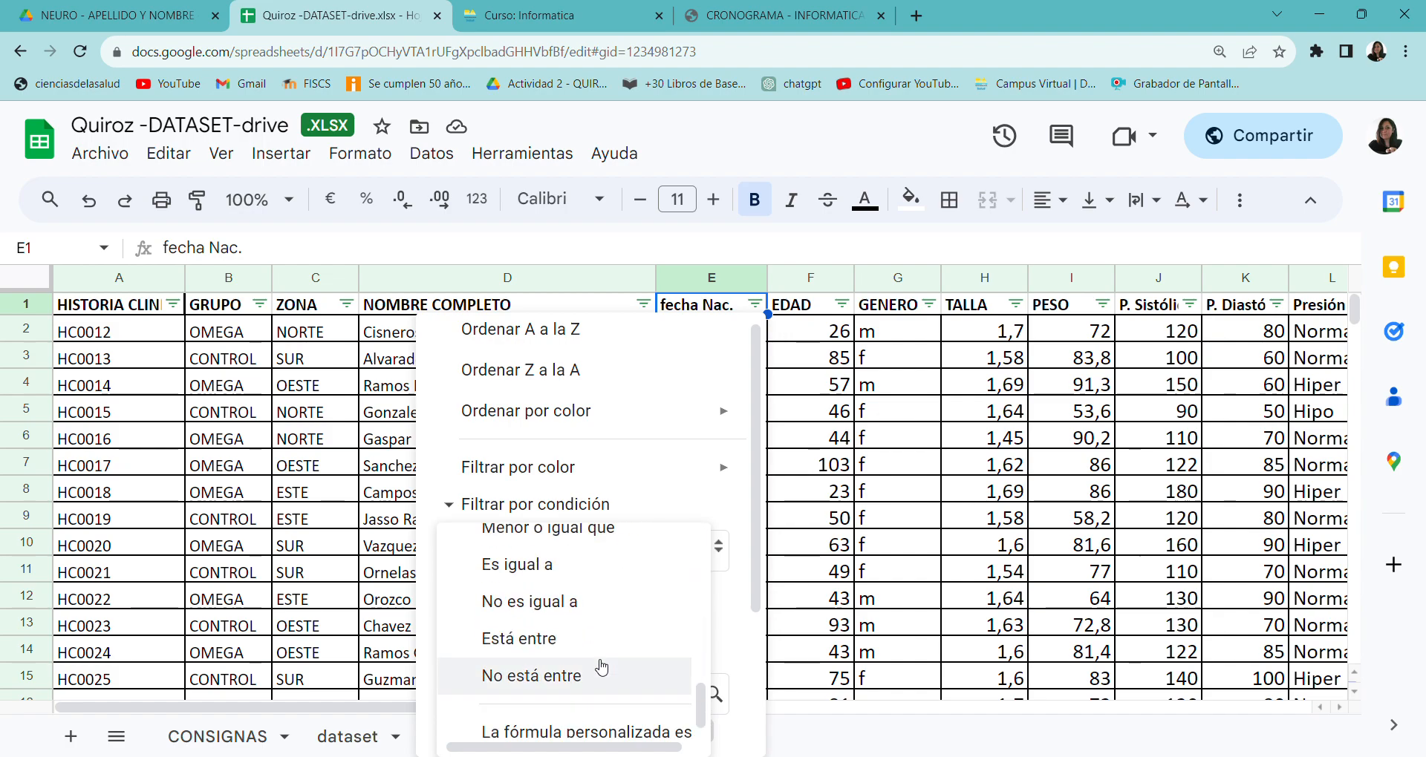
left_click(564, 640)
Step: Set the fecha Nac. condition limits to 1/1/1970 and 31/12/1979, apply the filter and check the filtered rows
left_click(503, 605)
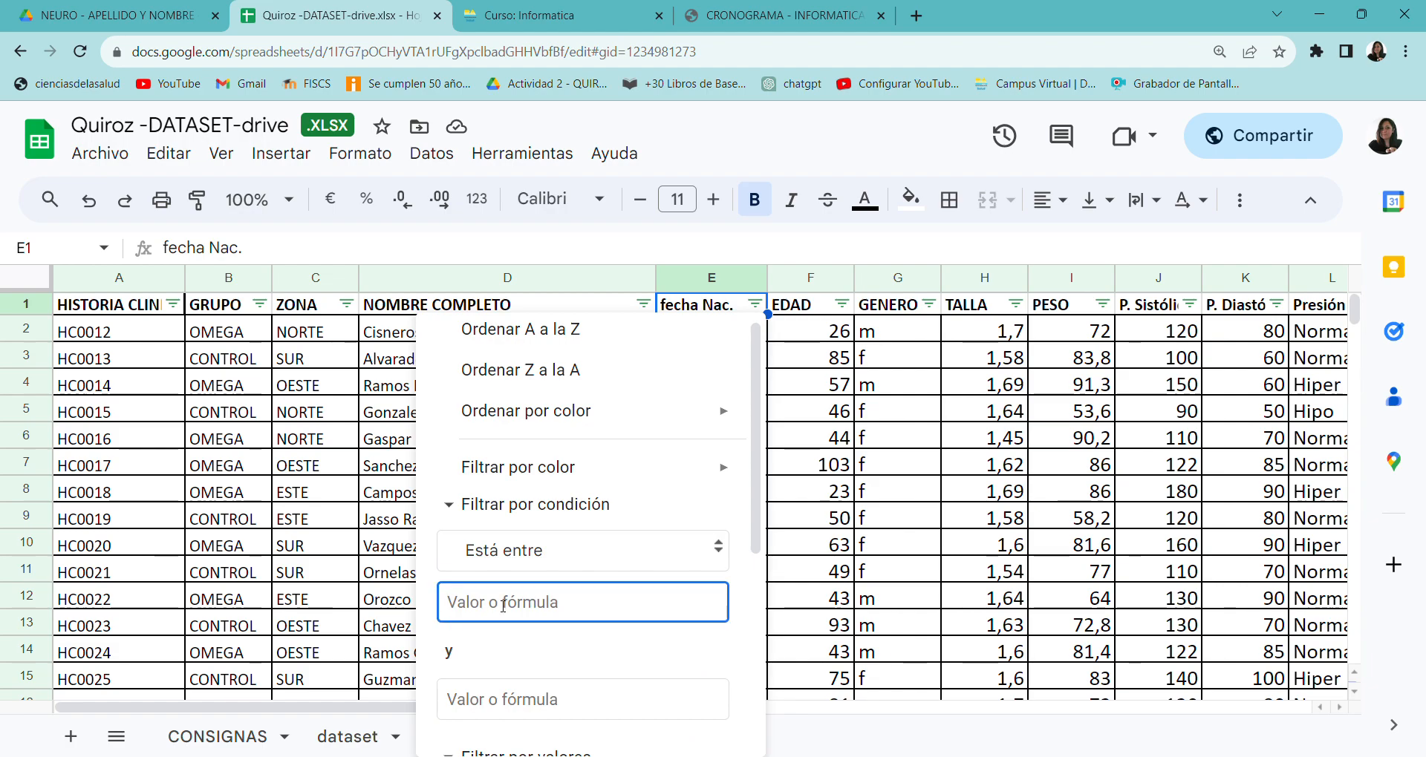
type("1/1/1970")
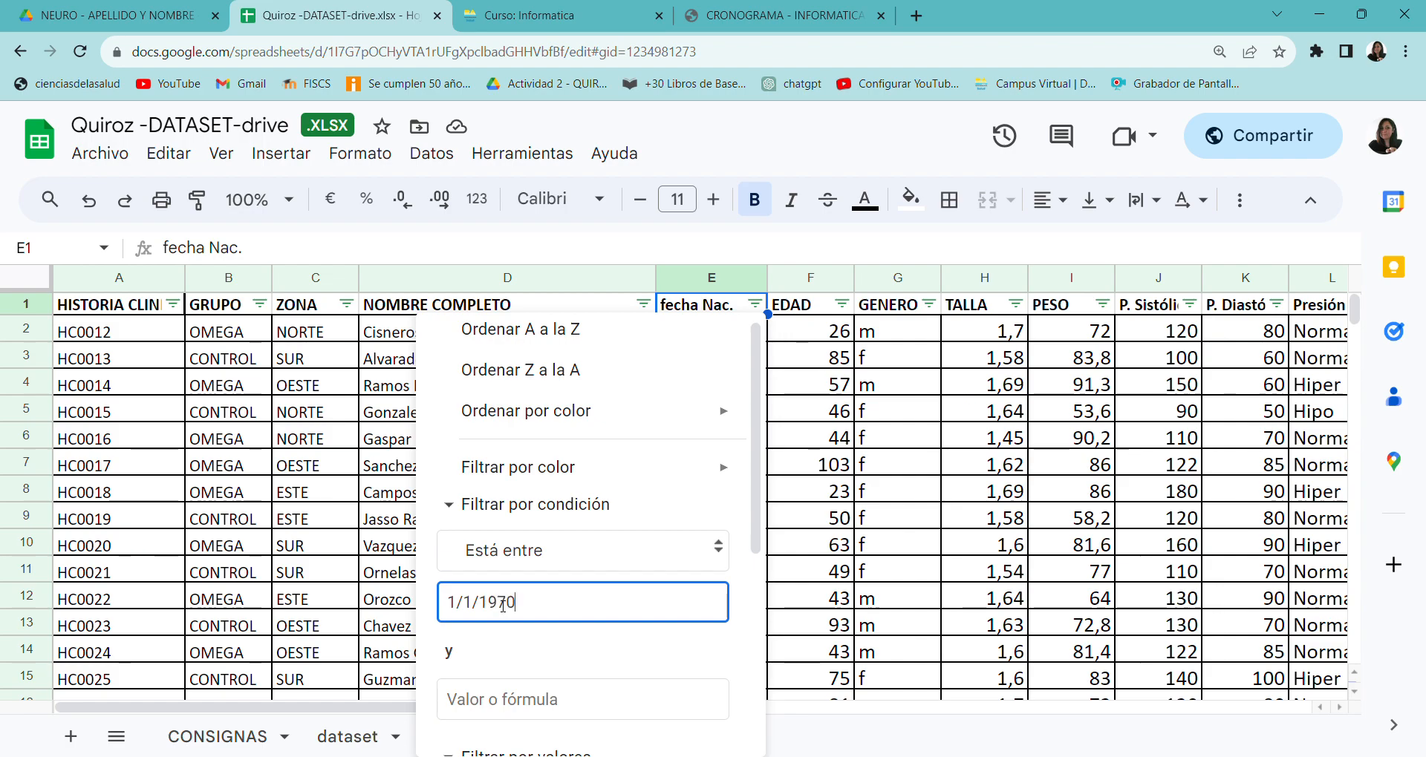
left_click(469, 706)
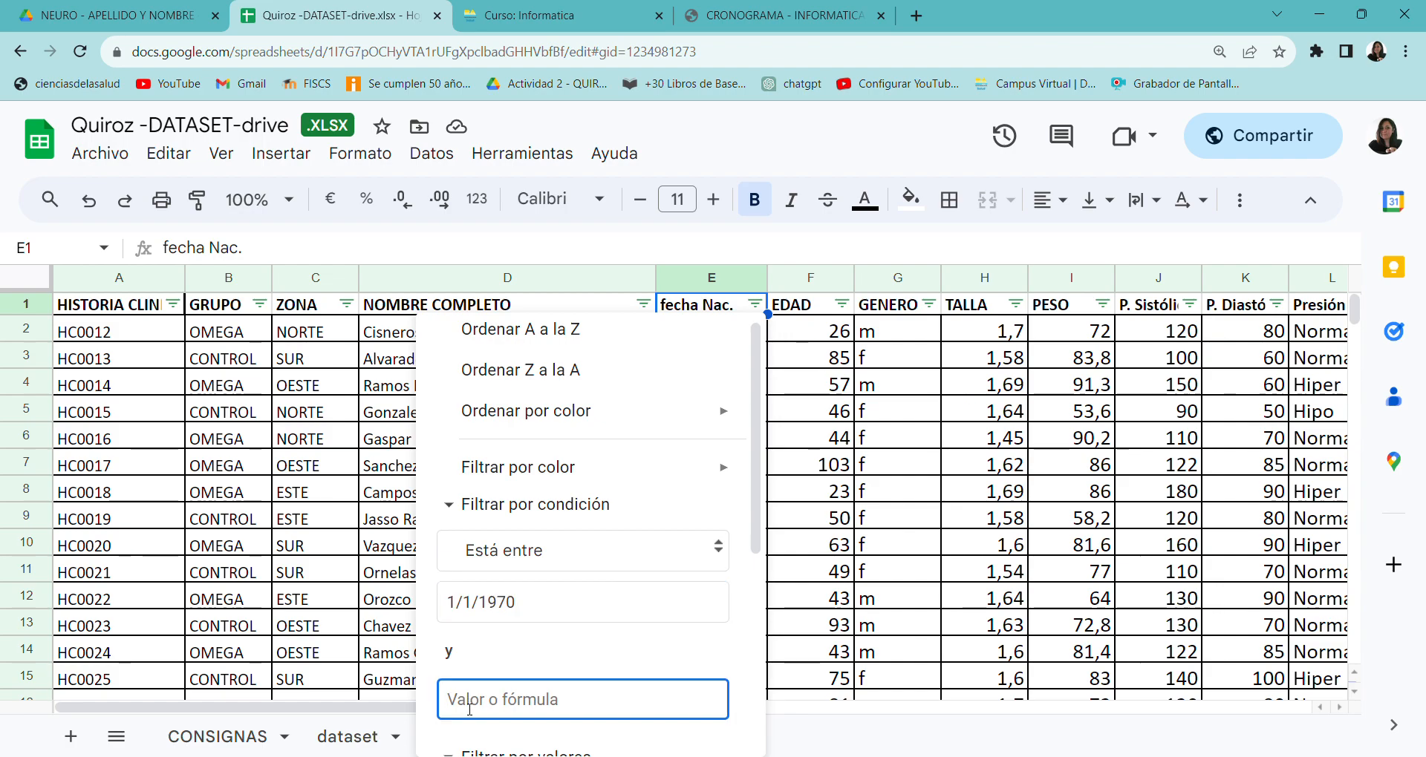
type("31/1")
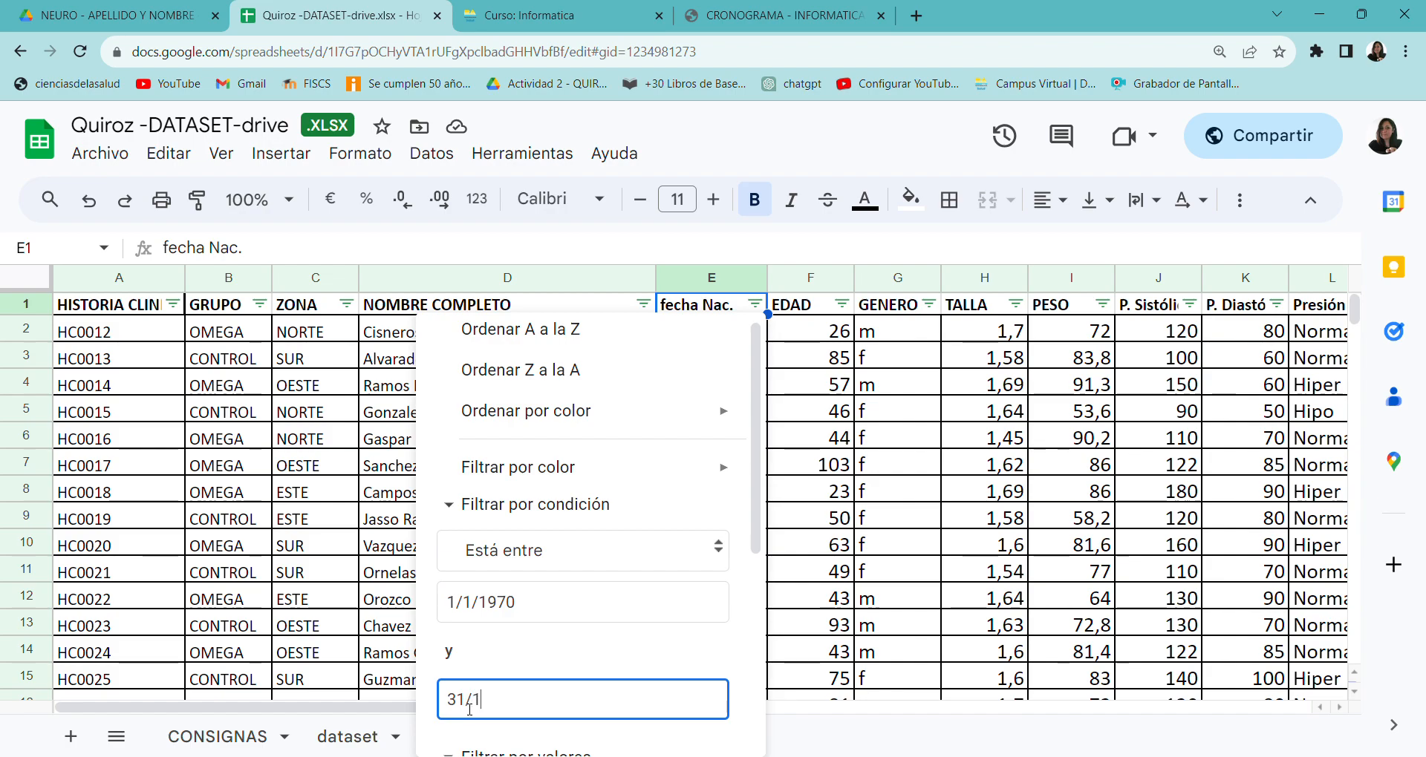
type("2/1979")
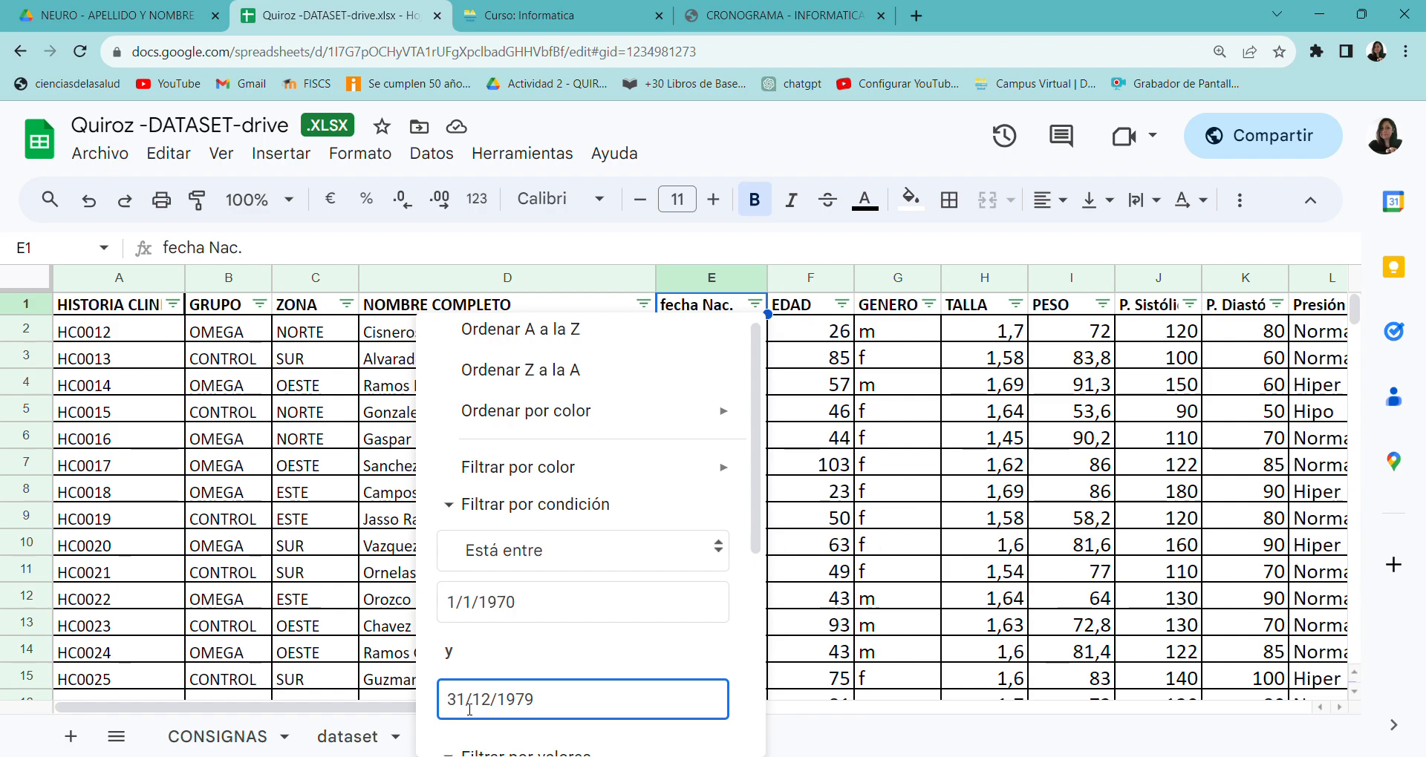
left_click_drag(756, 532, 788, 726)
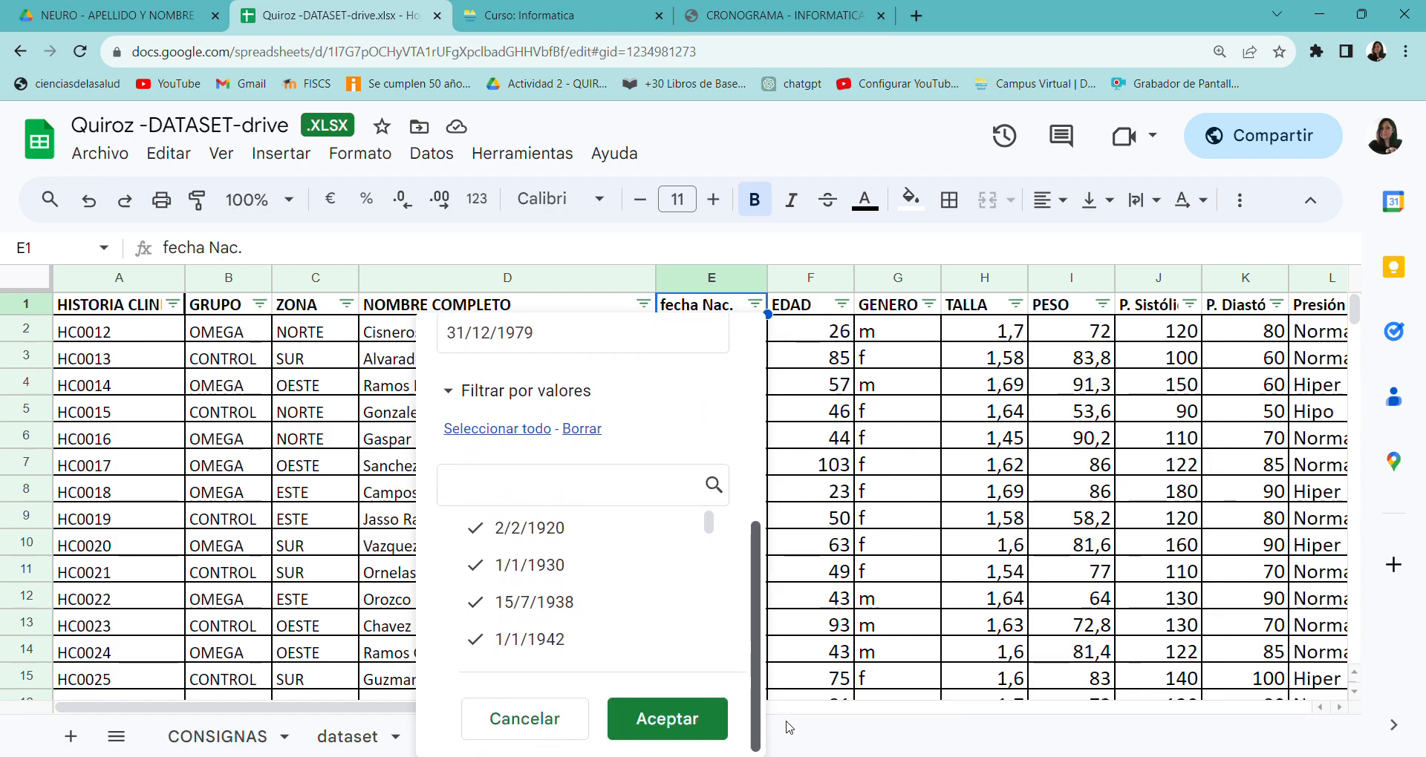
left_click(668, 717)
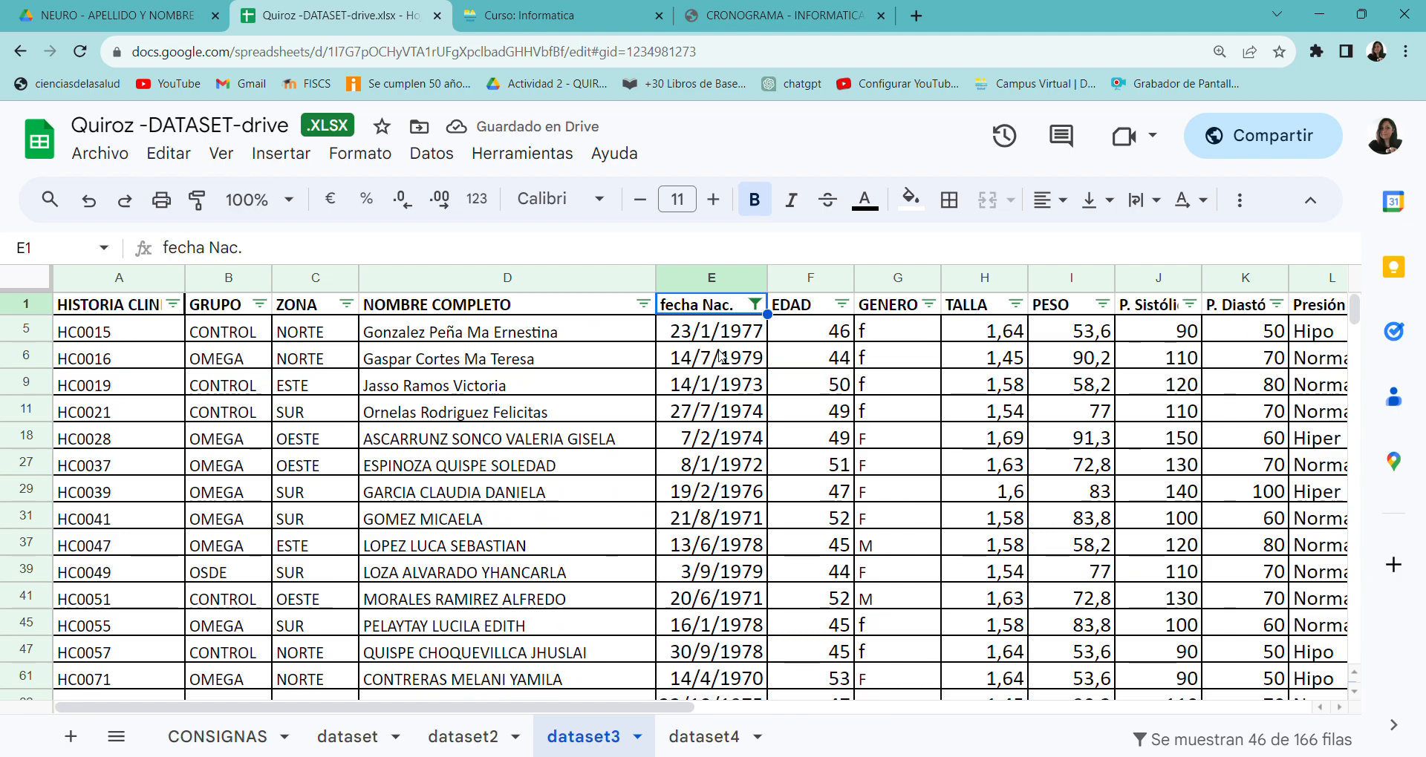
scroll(721, 356, "down", 10)
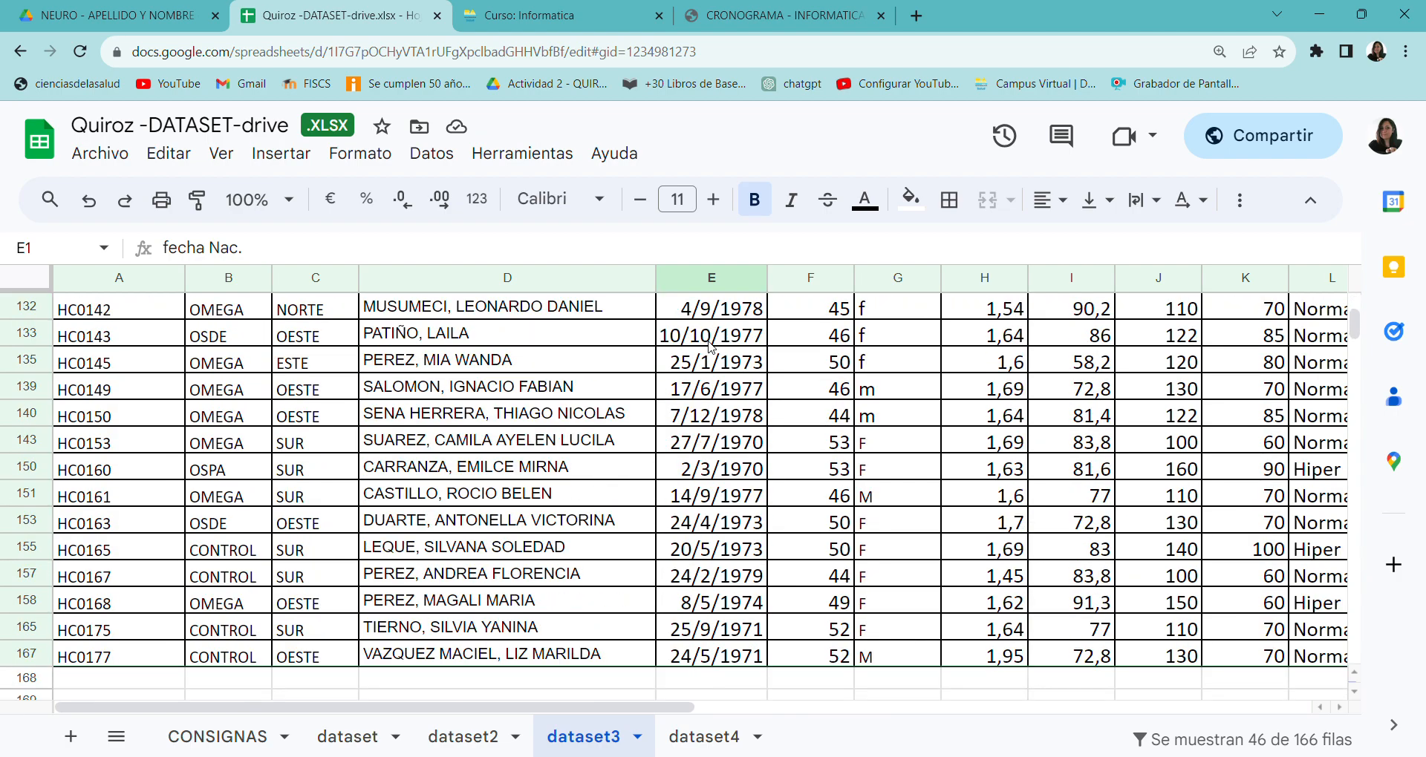
scroll(710, 347, "up", 10)
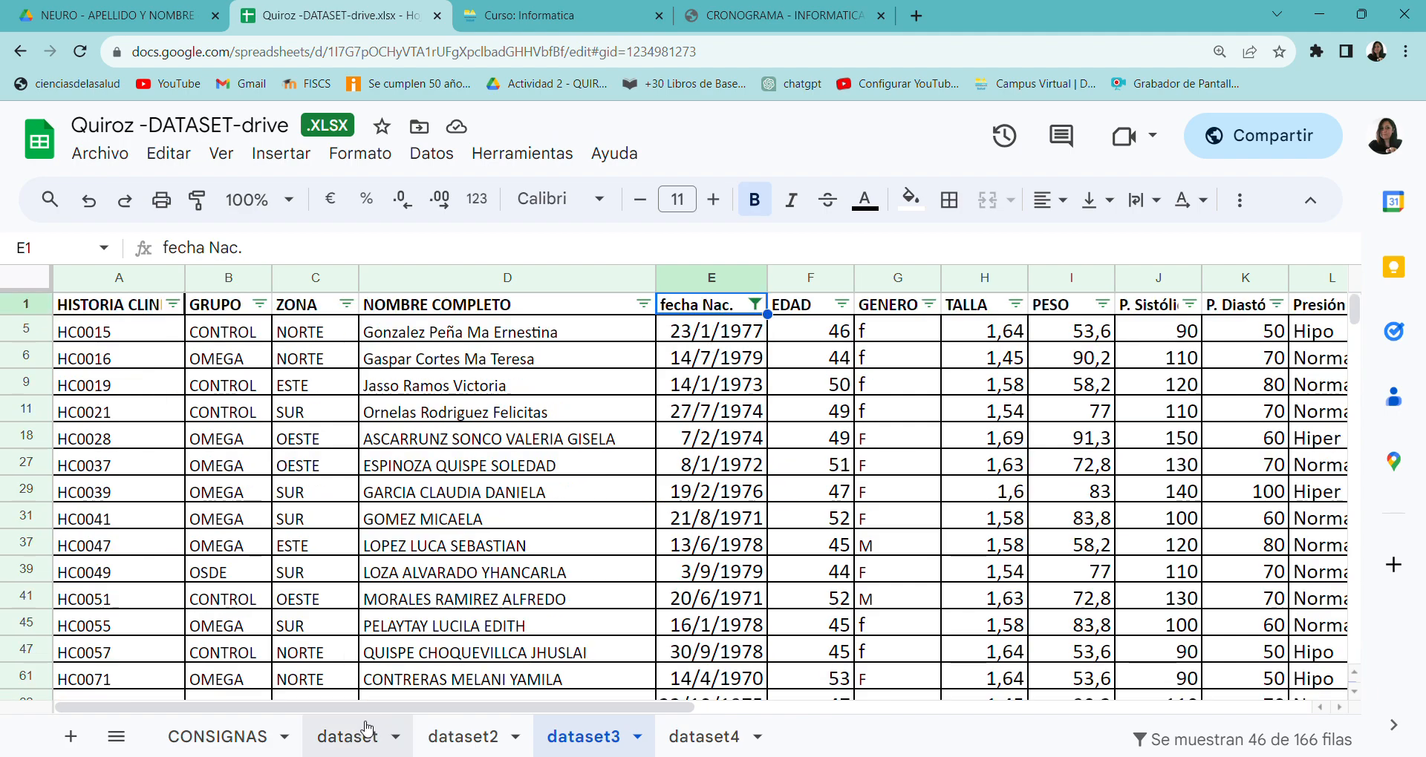
Step: Read task 9 on the CONSIGNAS sheet and open the dataset4 sheet
left_click(227, 738)
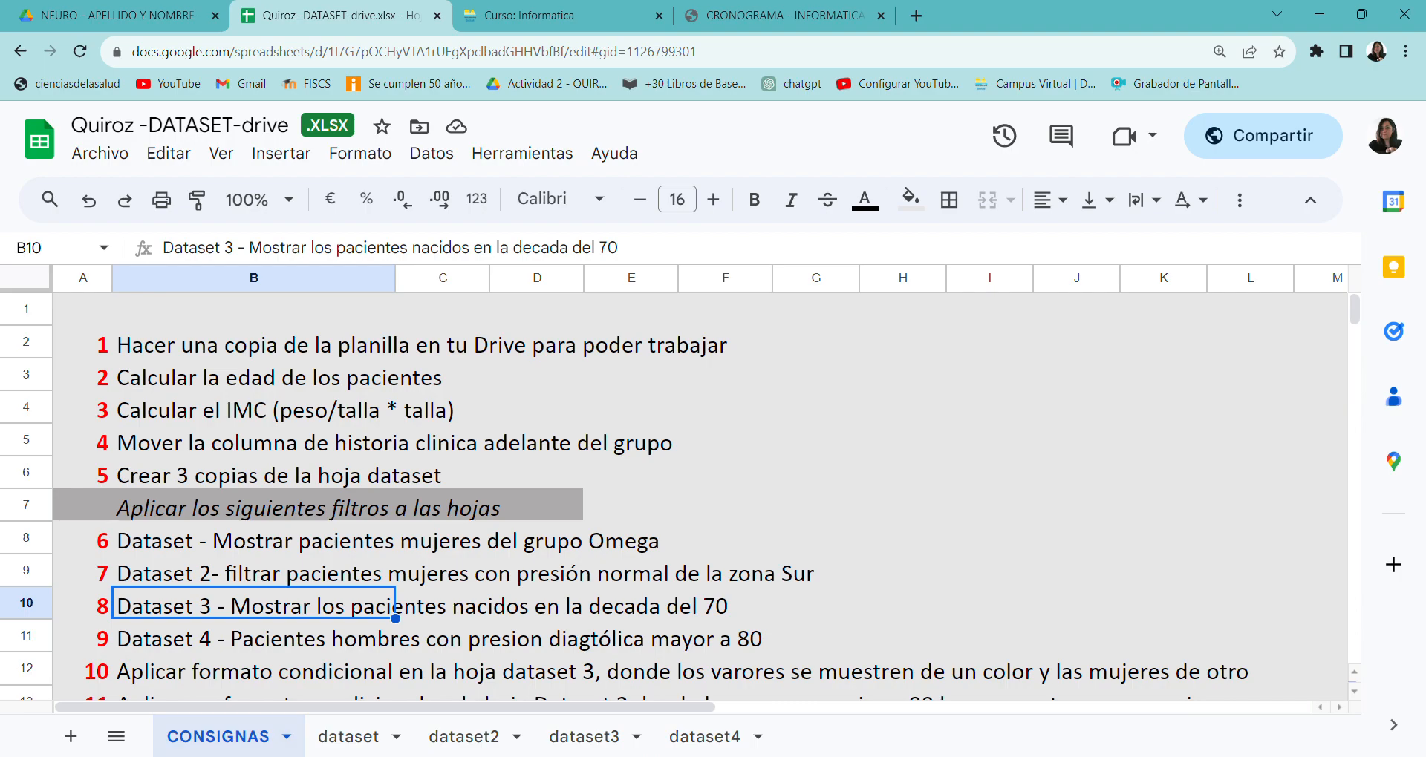
left_click(160, 643)
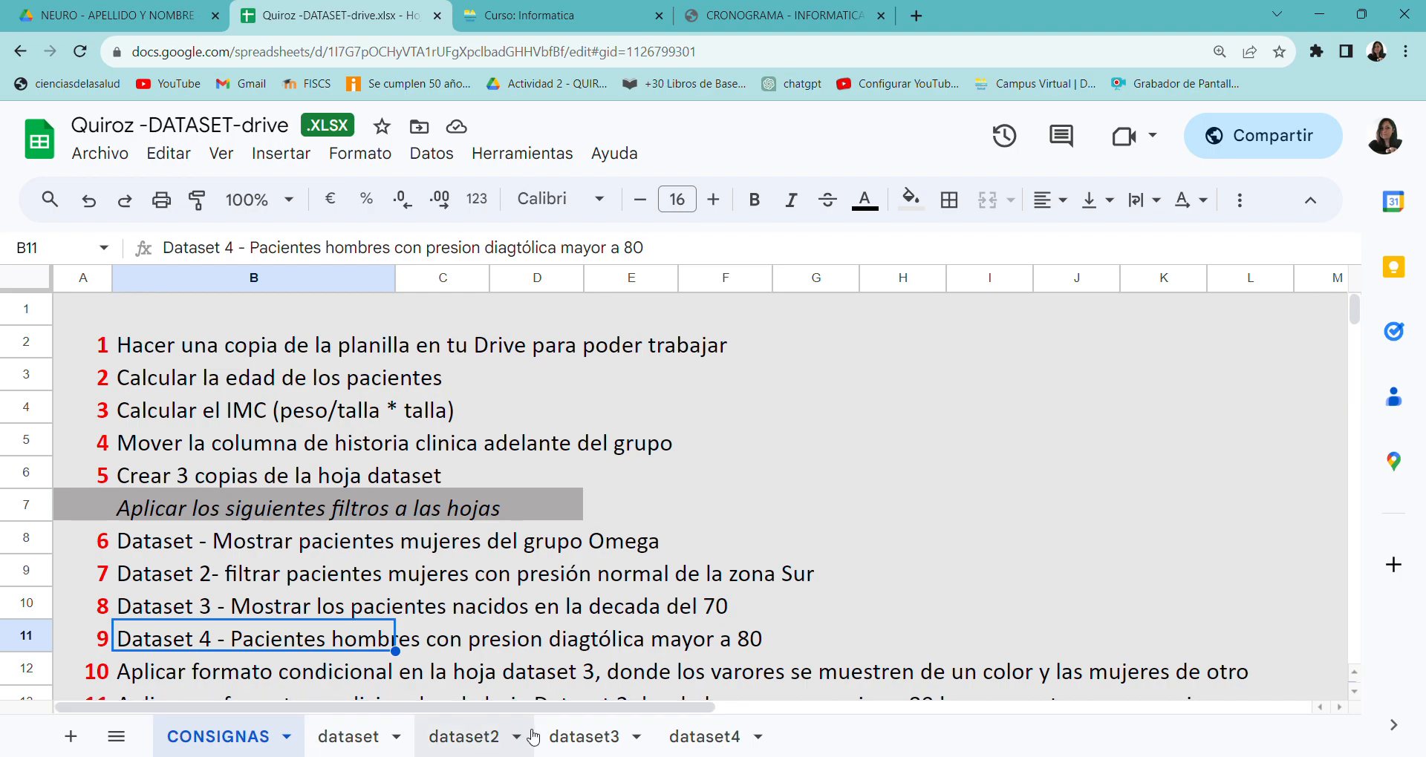
left_click(680, 739)
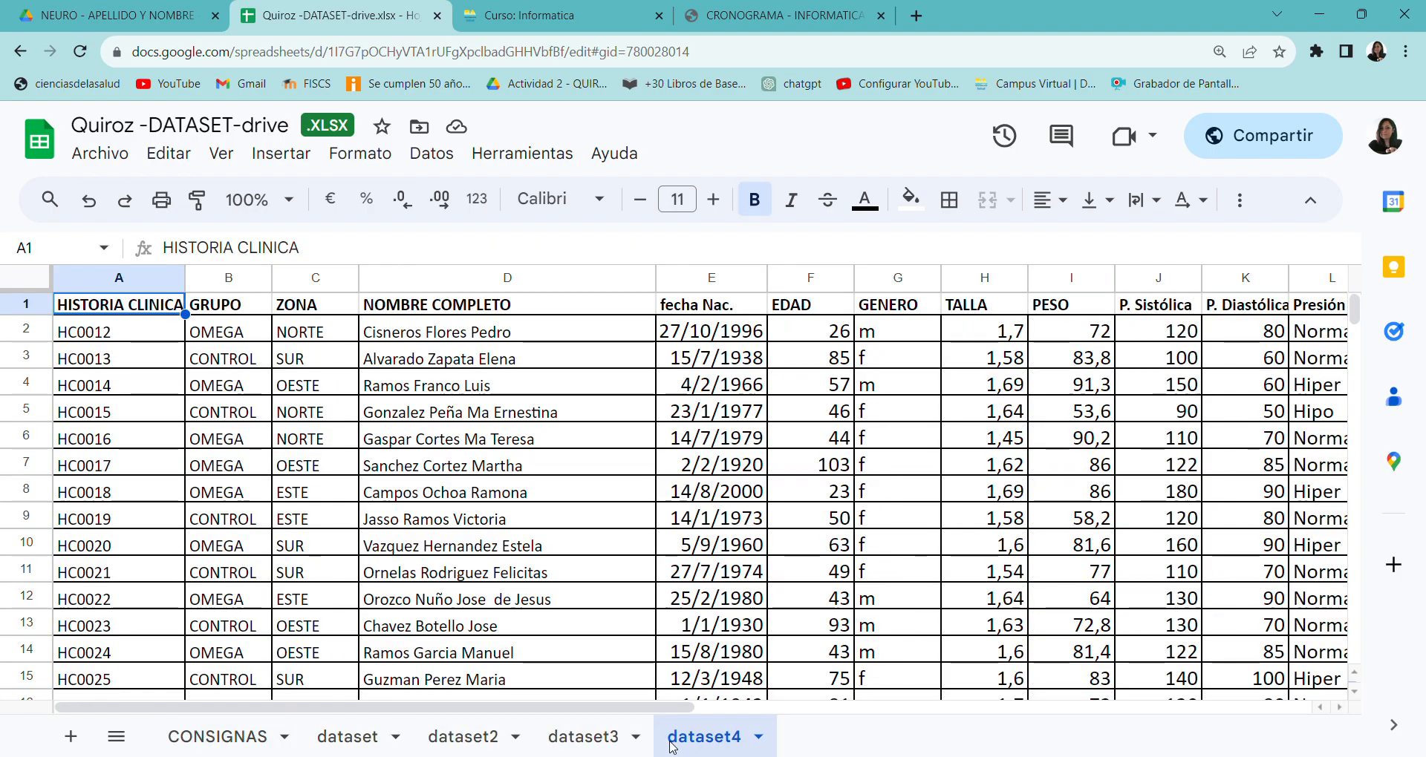
Step: Create a filter on the dataset4 sheet and filter the GENERO column to show only the value m
left_click(433, 154)
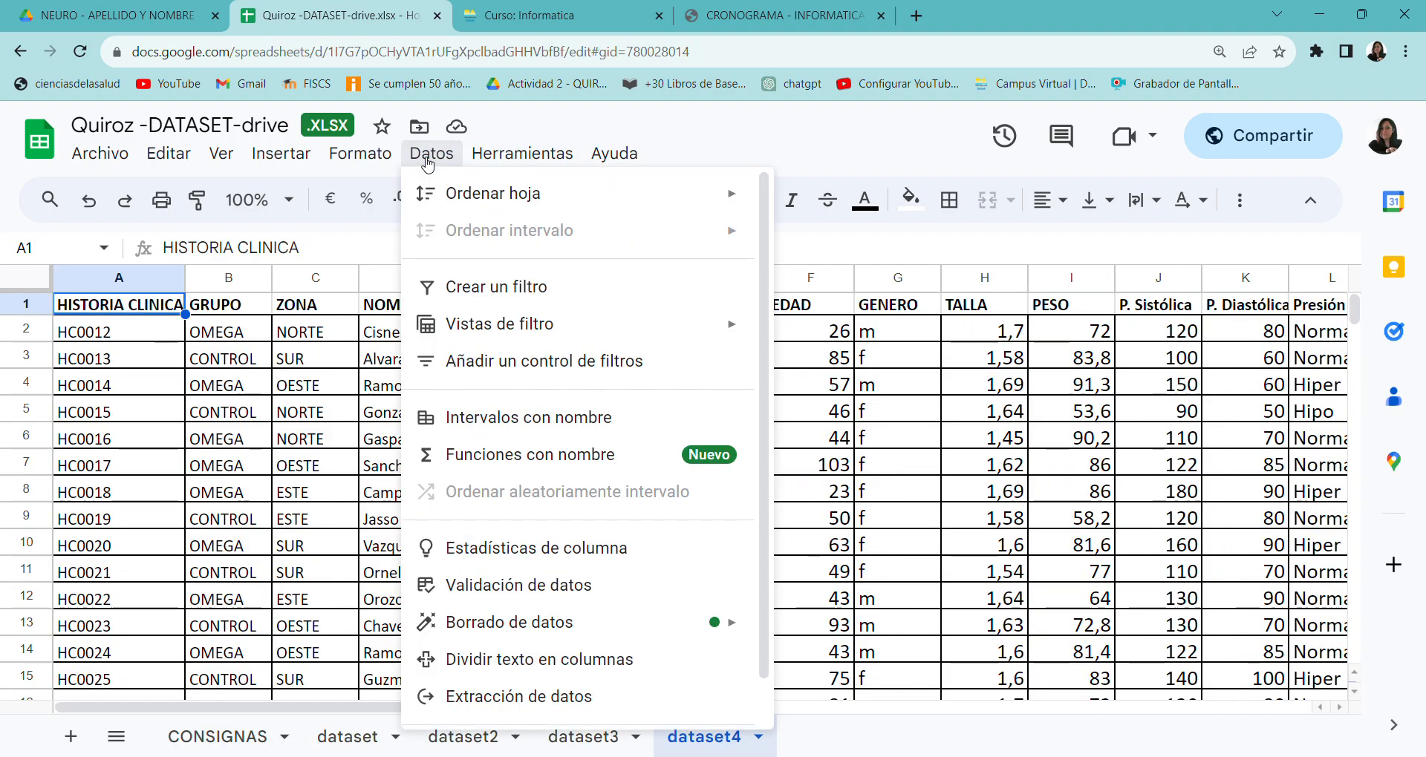
left_click(496, 287)
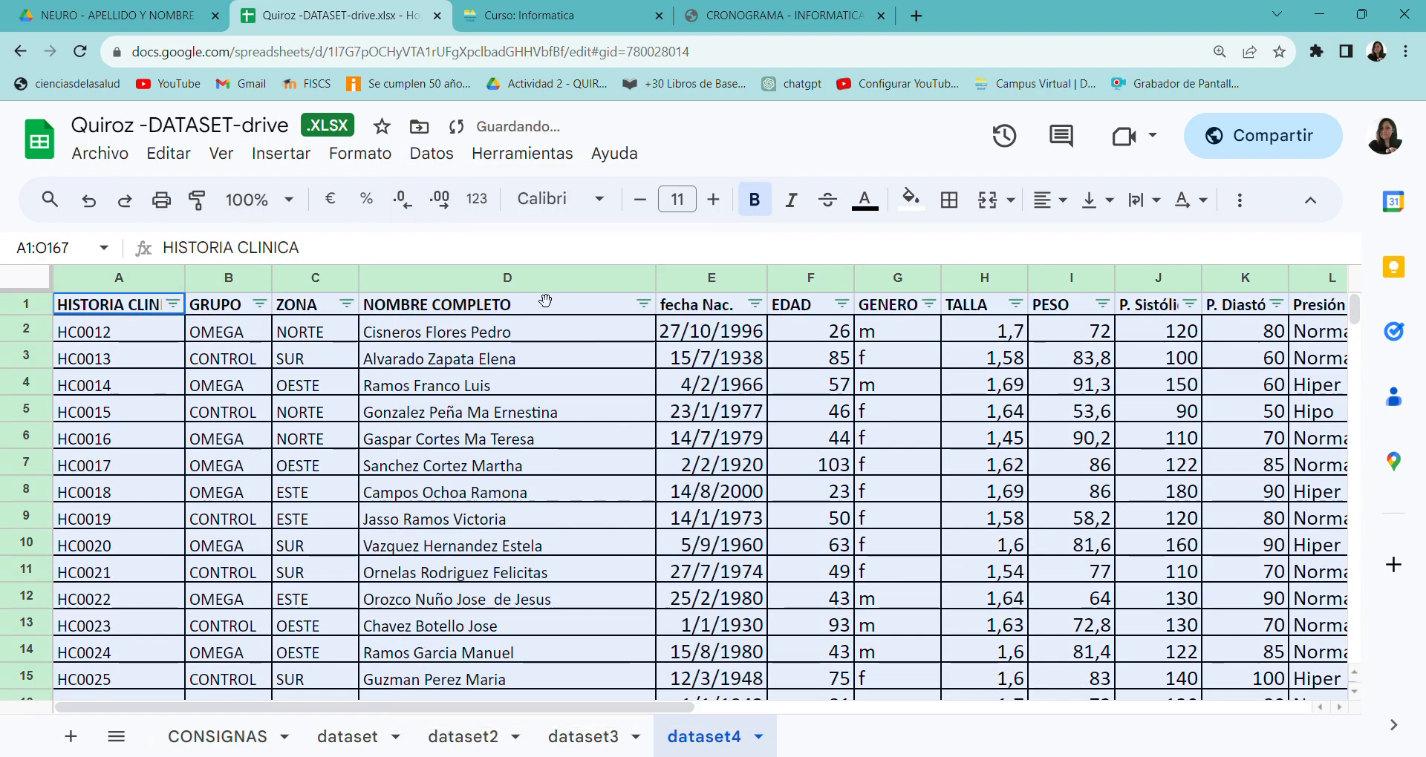
left_click(928, 304)
left_click(701, 689)
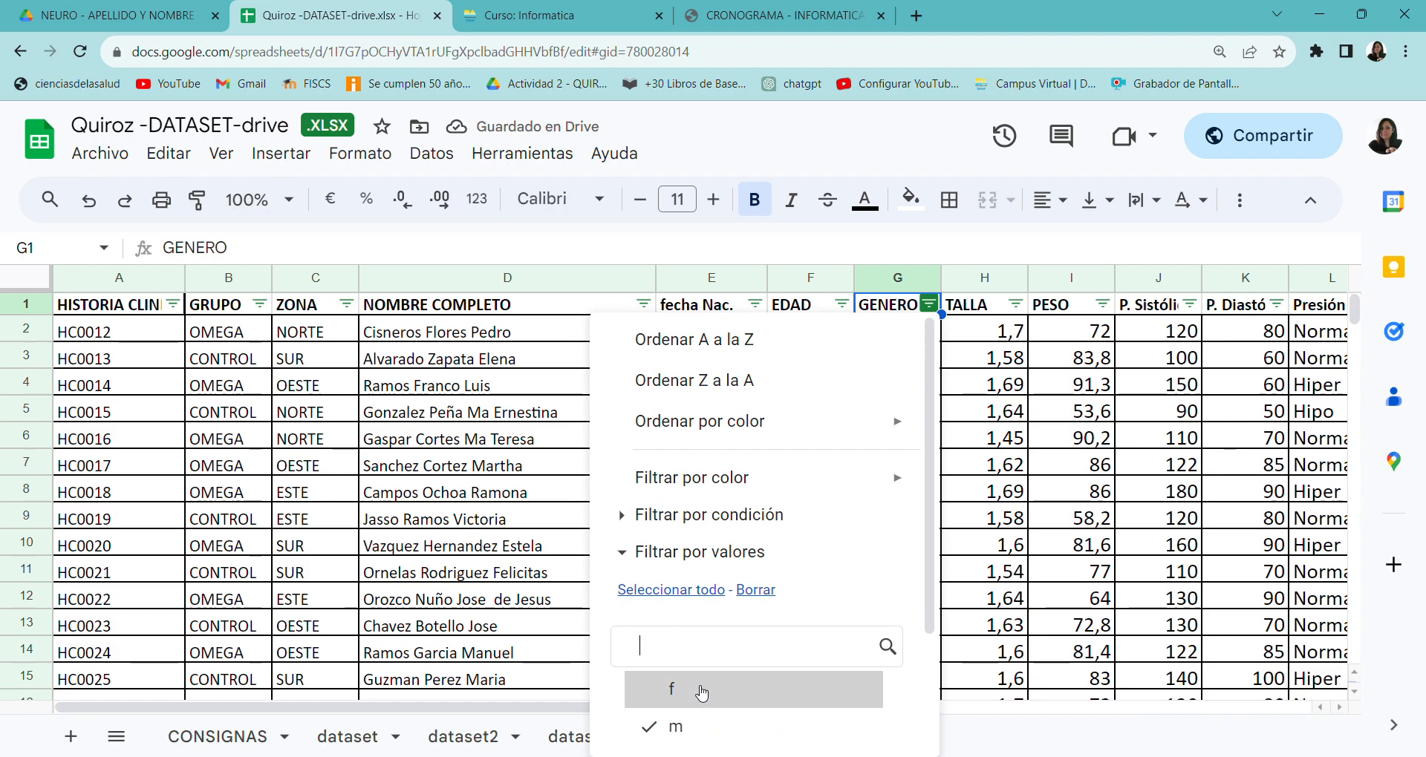
scroll(899, 661, "down", 2)
left_click(861, 724)
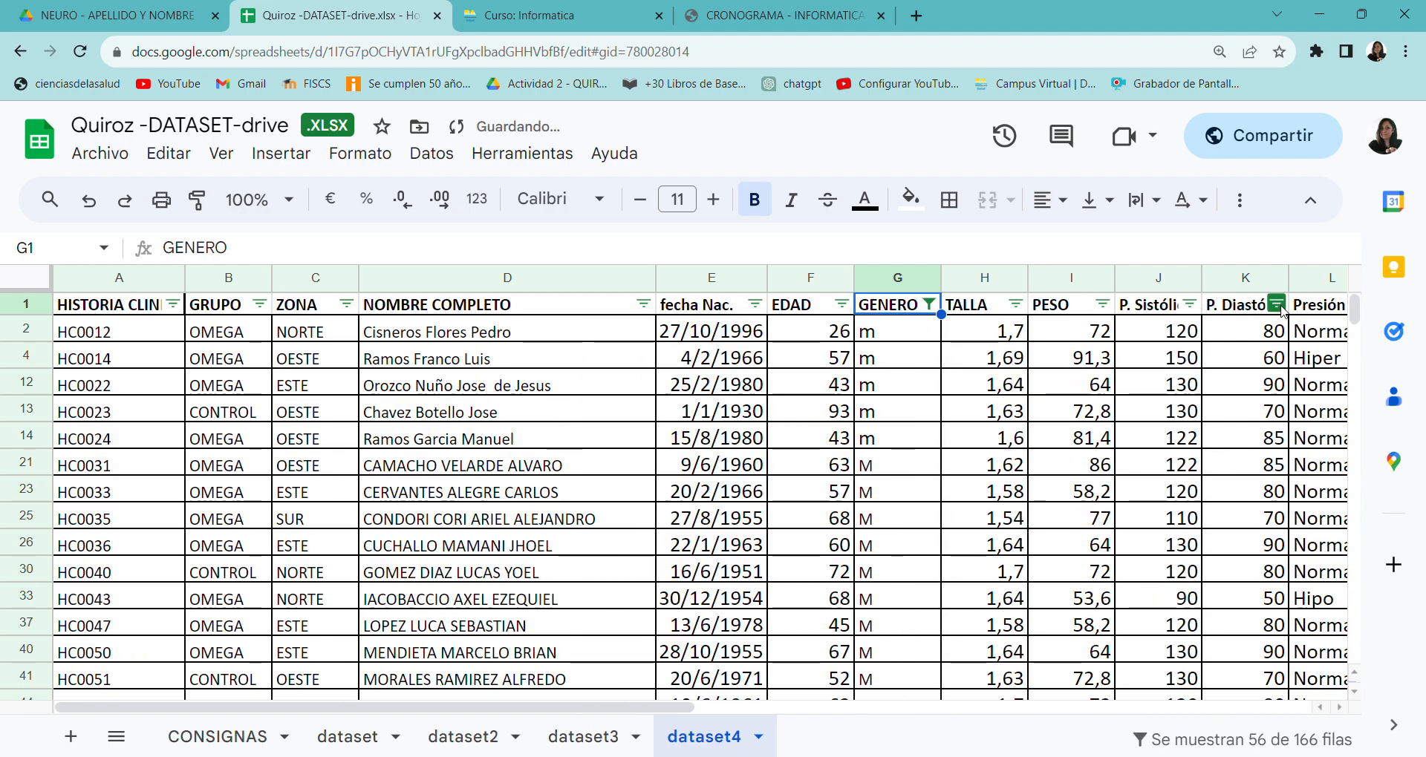
Step: Recheck task 9 on the CONSIGNAS sheet and filter dataset4's P. Diastólica column with the condition Mayor que 80
left_click(194, 737)
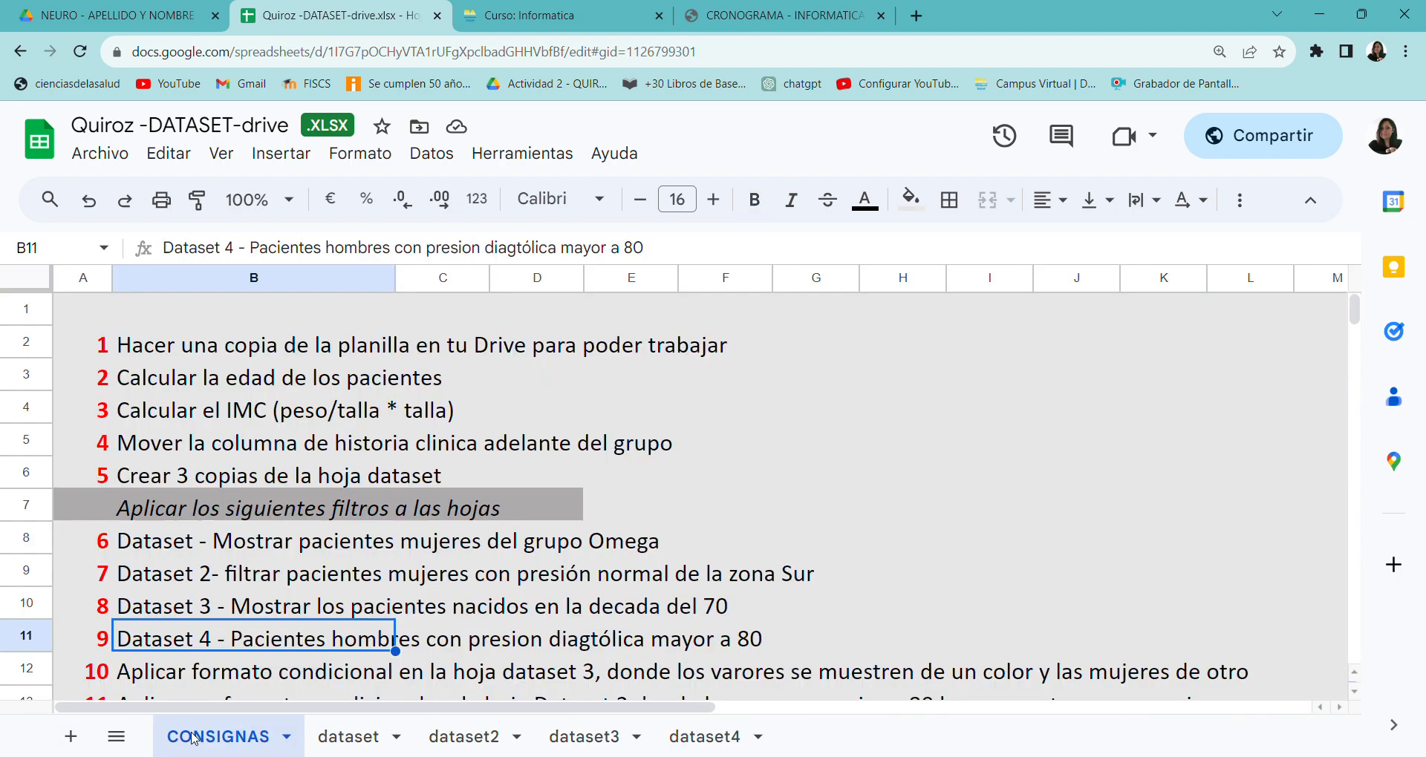
left_click(691, 738)
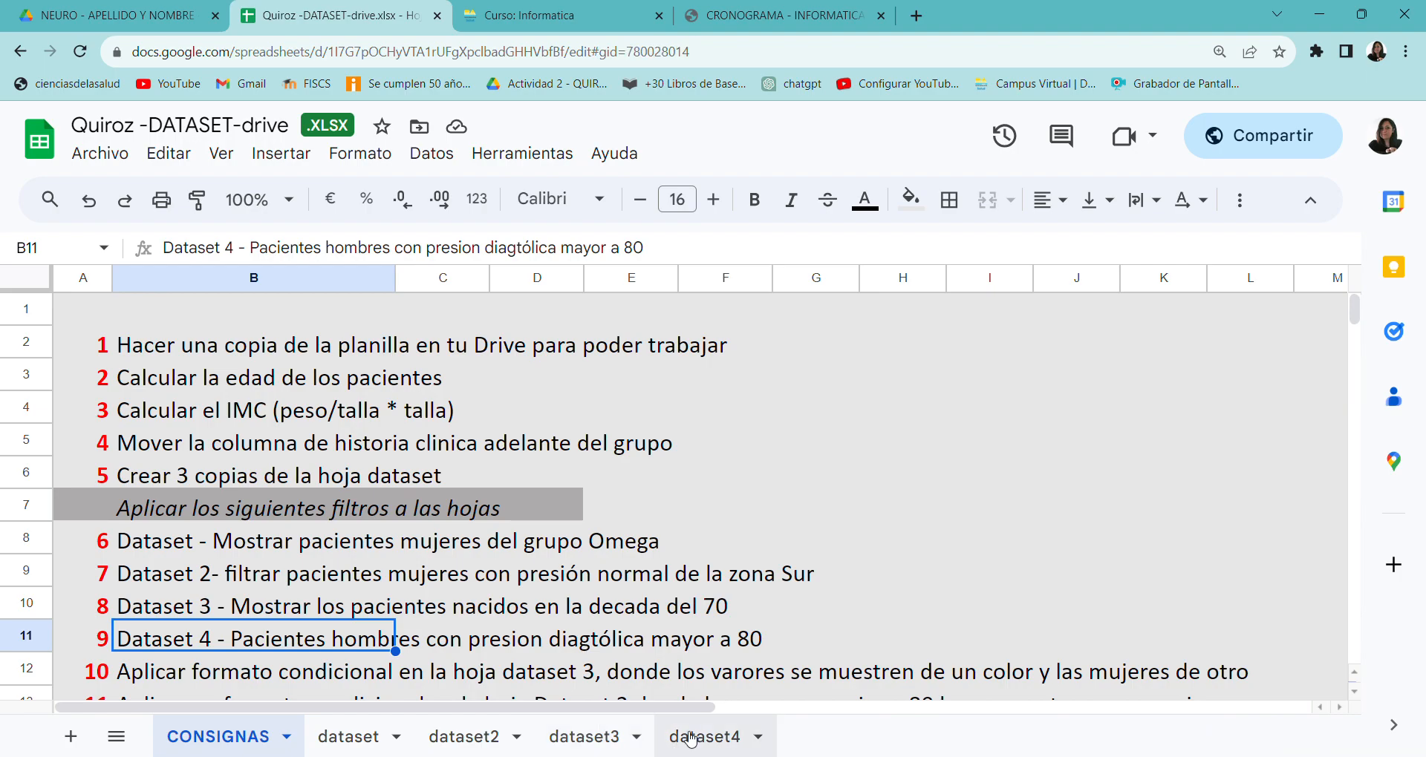
left_click(1276, 304)
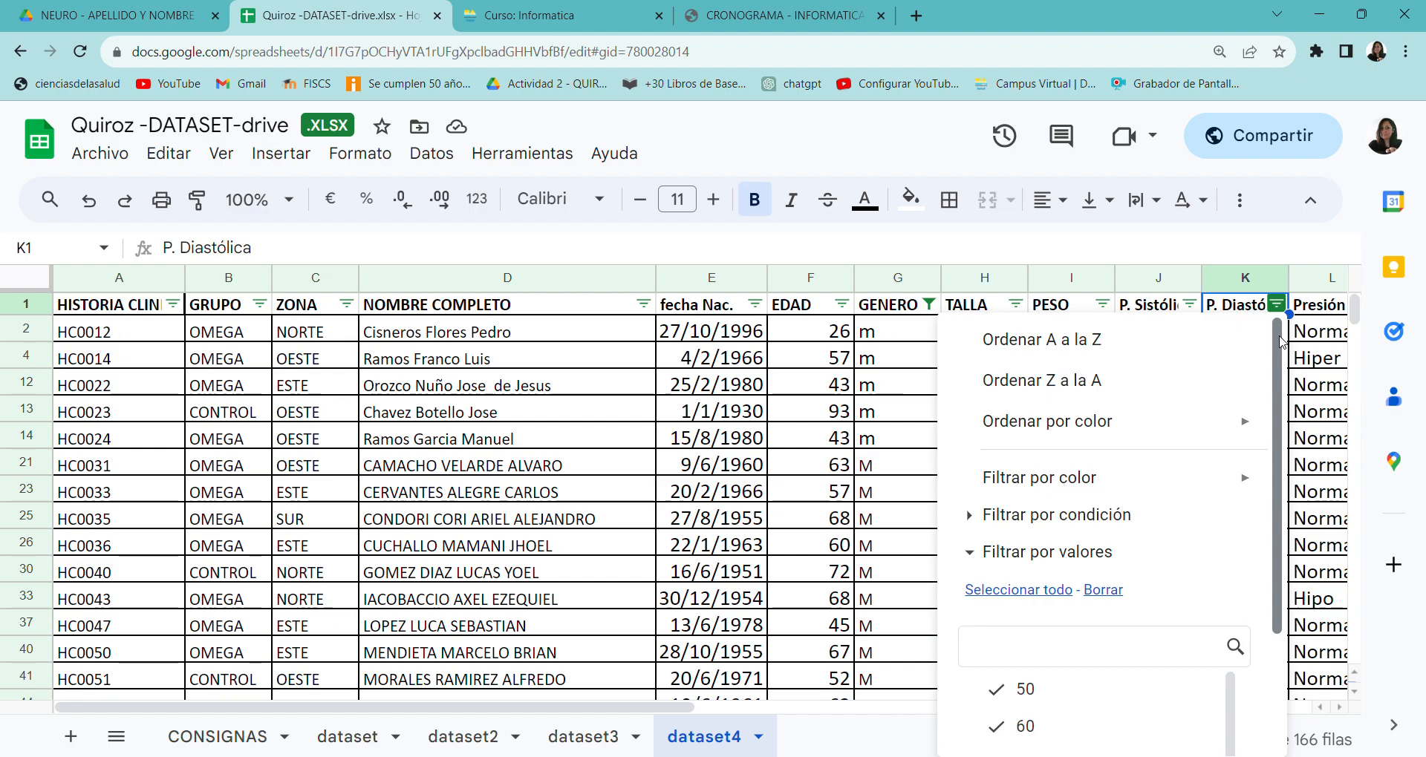
left_click(1067, 516)
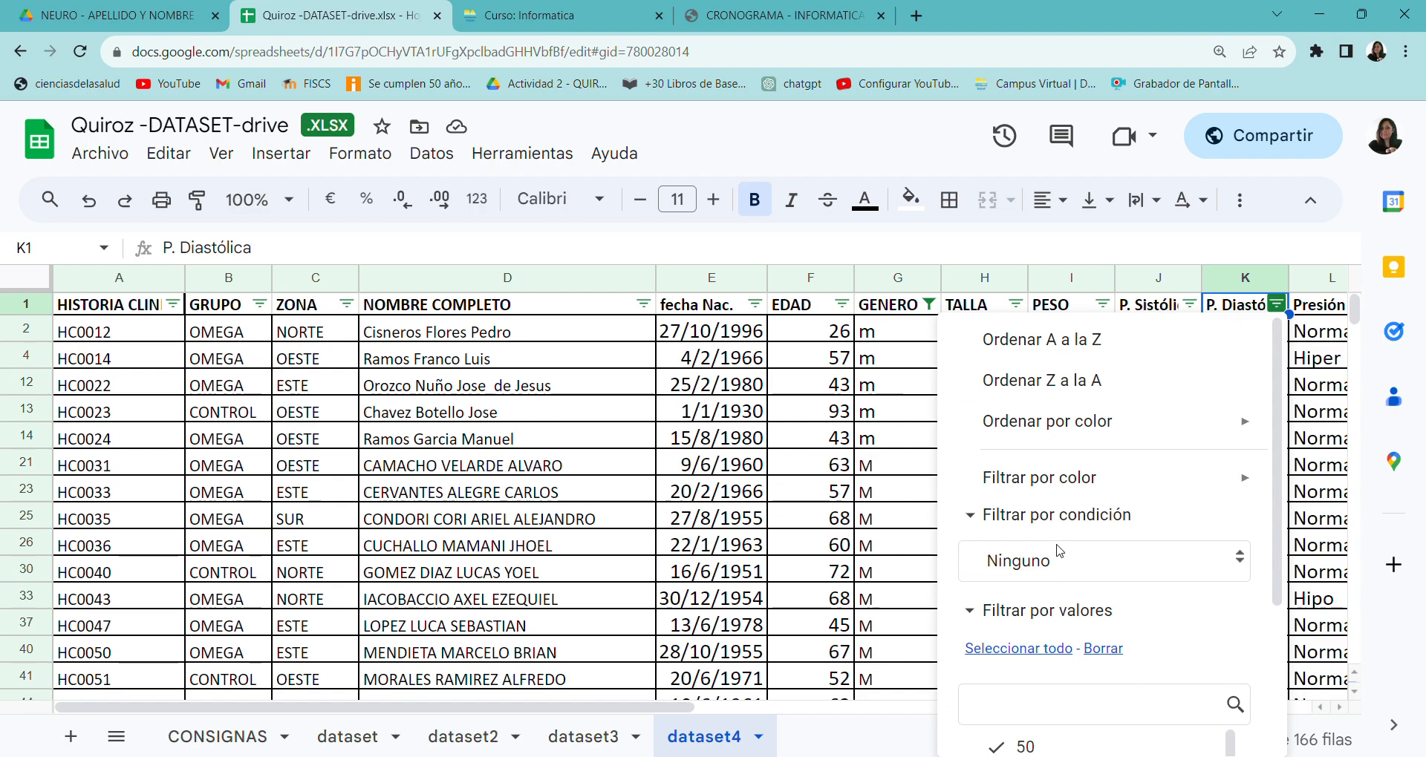
left_click(1060, 564)
scroll(1062, 572, "down", 9)
scroll(1067, 609, "up", 5)
left_click(1074, 704)
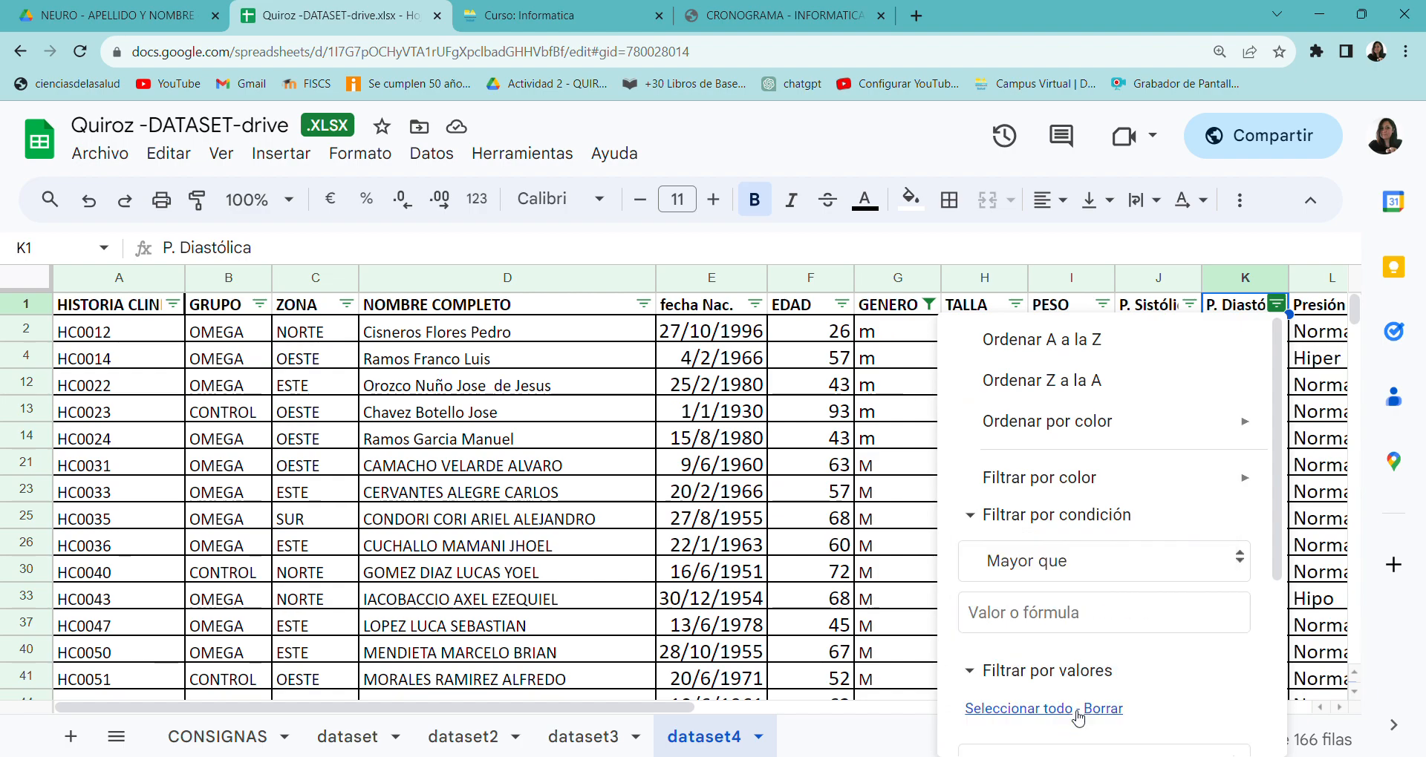
left_click(1056, 621)
type("80")
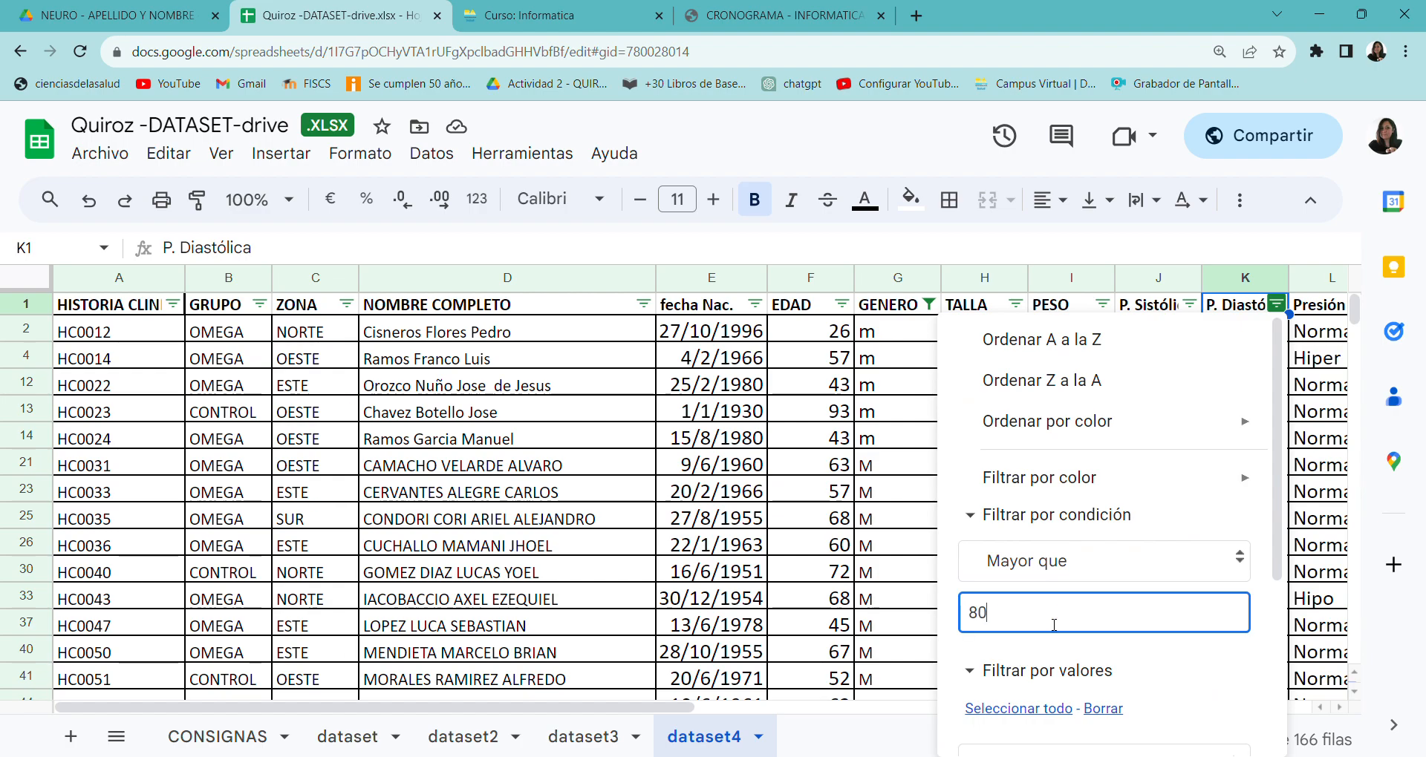
scroll(1225, 564, "down", 4)
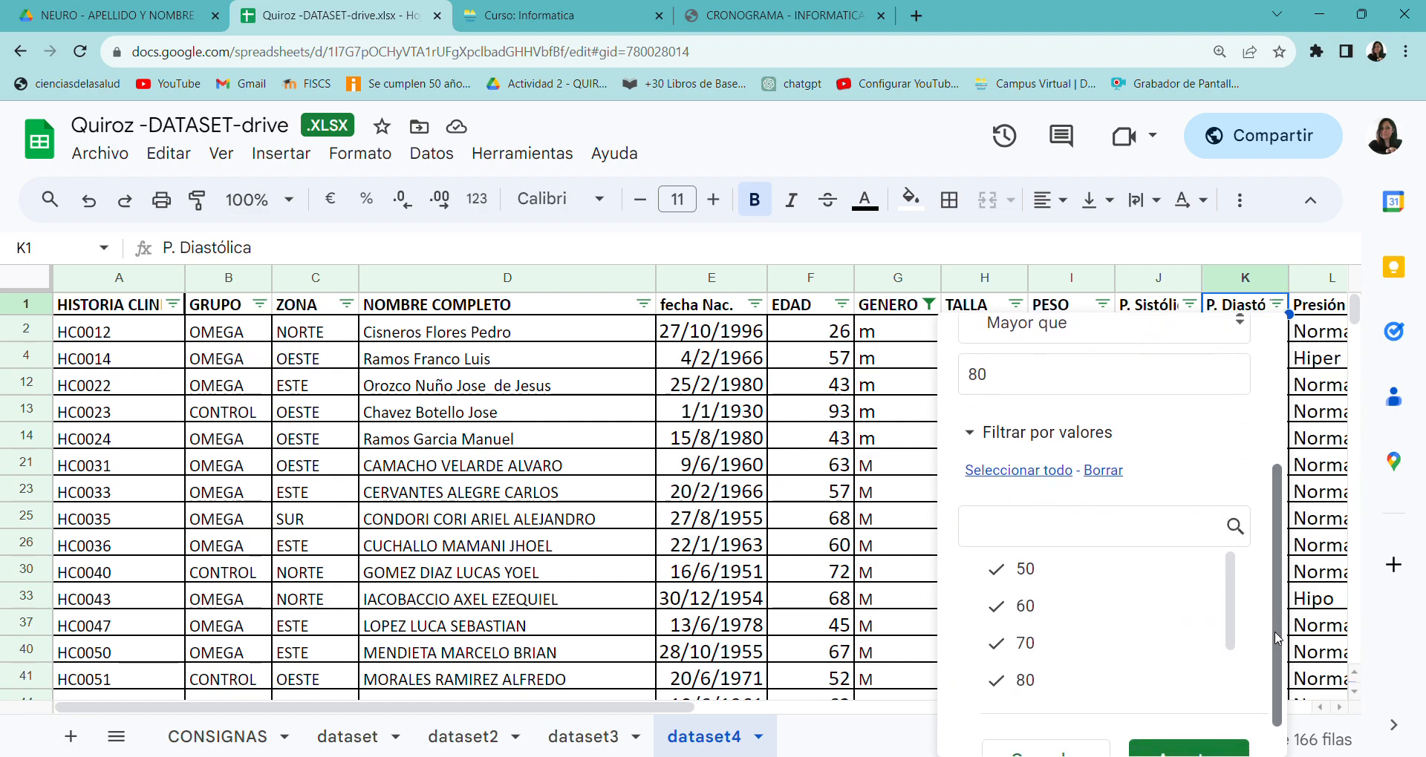
left_click(1184, 751)
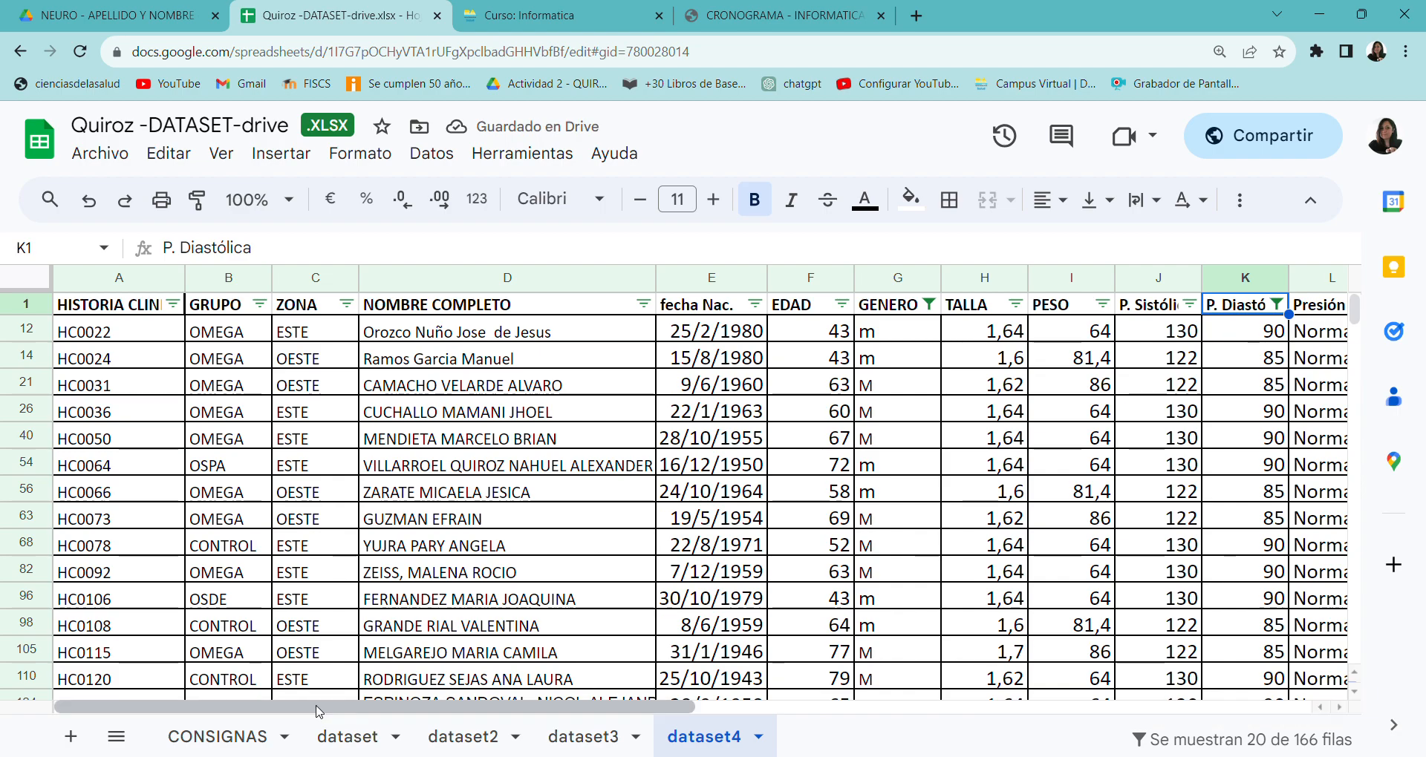
Step: Correct the spelling of task 9 in cell B11 of the CONSIGNAS sheet to "diastólica"
left_click(232, 743)
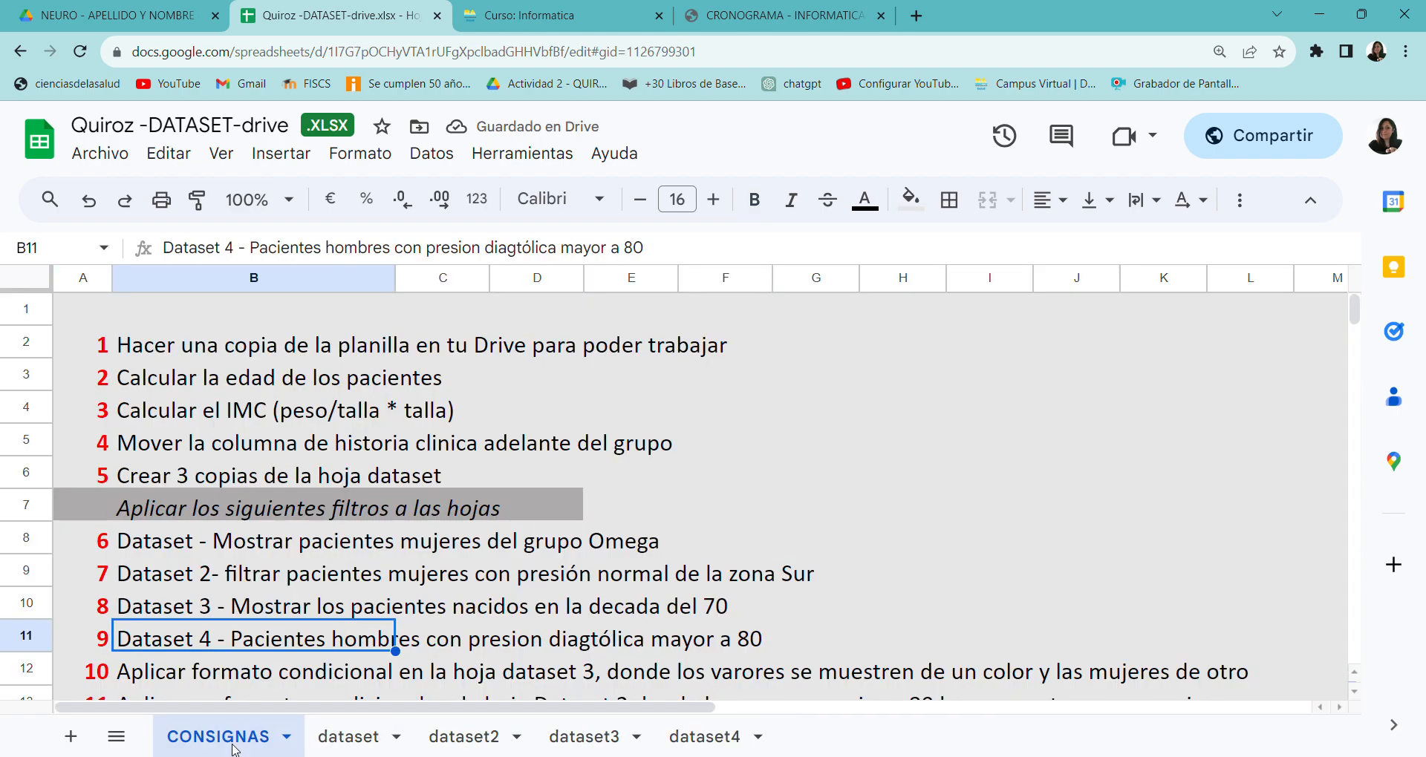
left_click(516, 247)
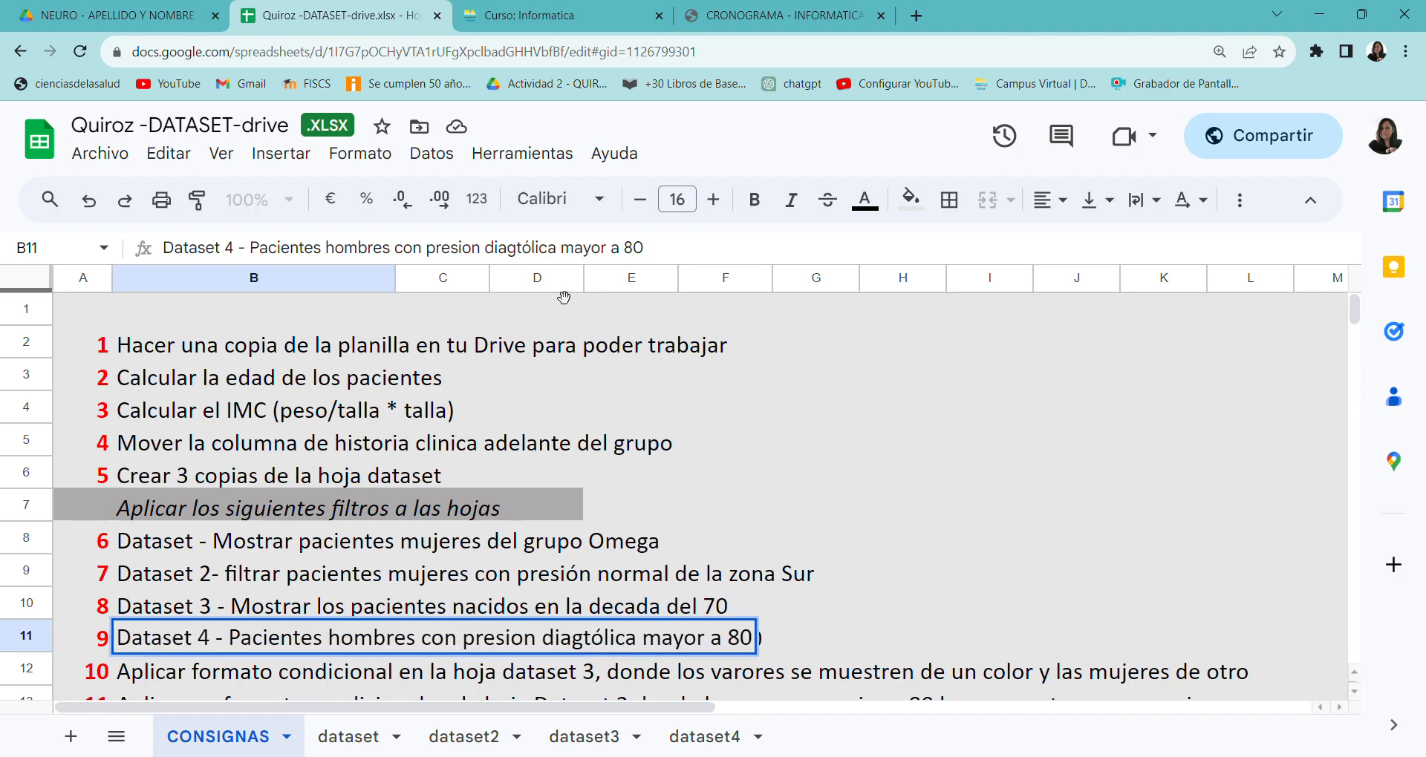
key("BackSpace")
type("s")
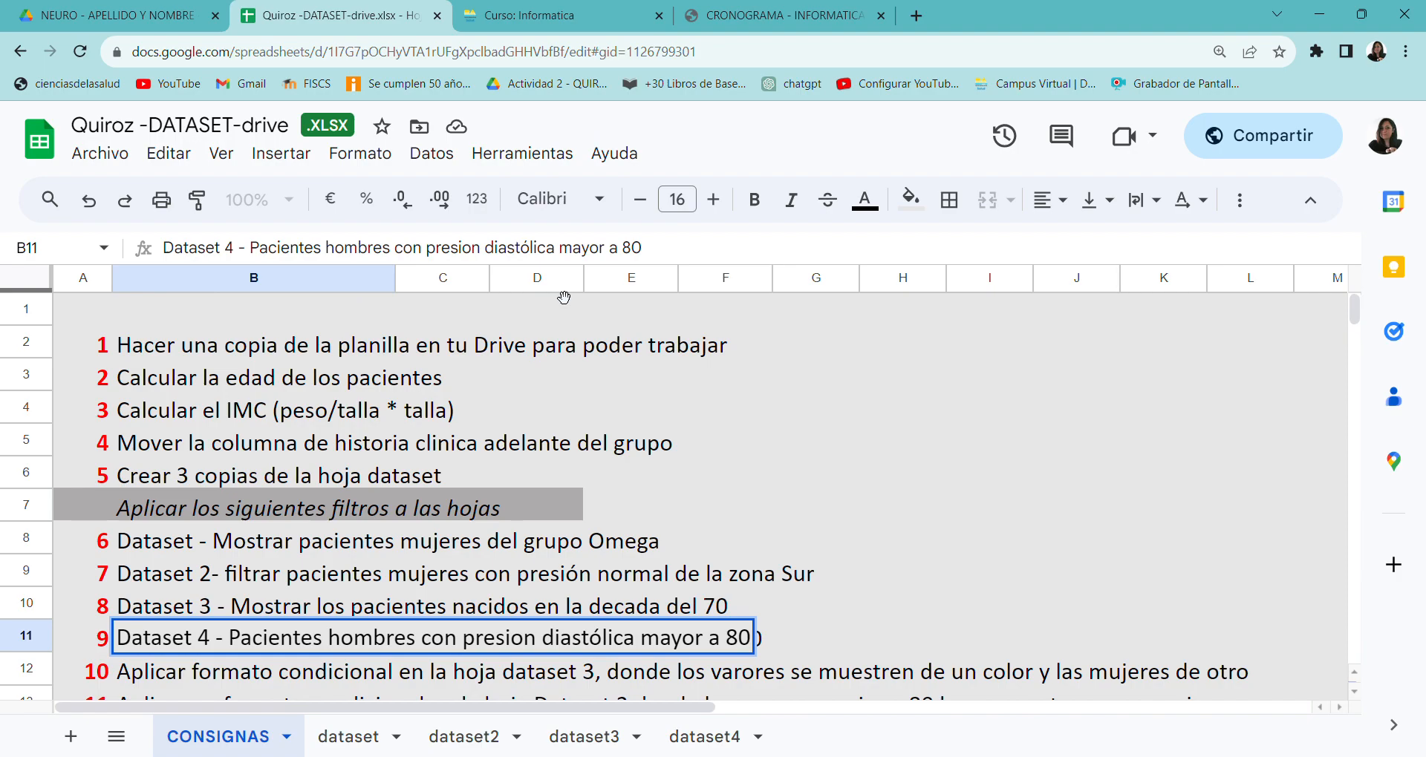
key("Return")
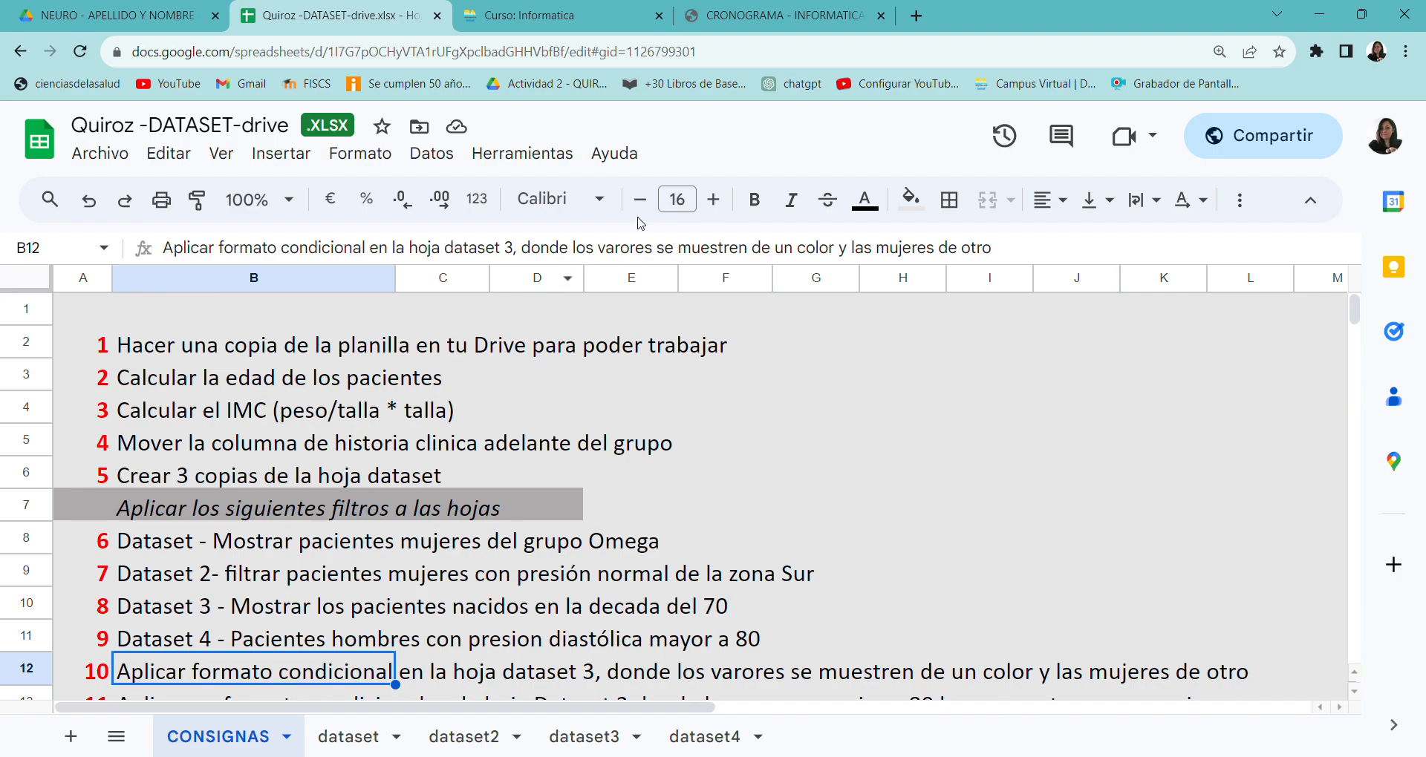
Step: Read the remaining tasks on the CONSIGNAS sheet, look back at the filtered dataset4 sheet, and open the dataset3 sheet
left_click(541, 540)
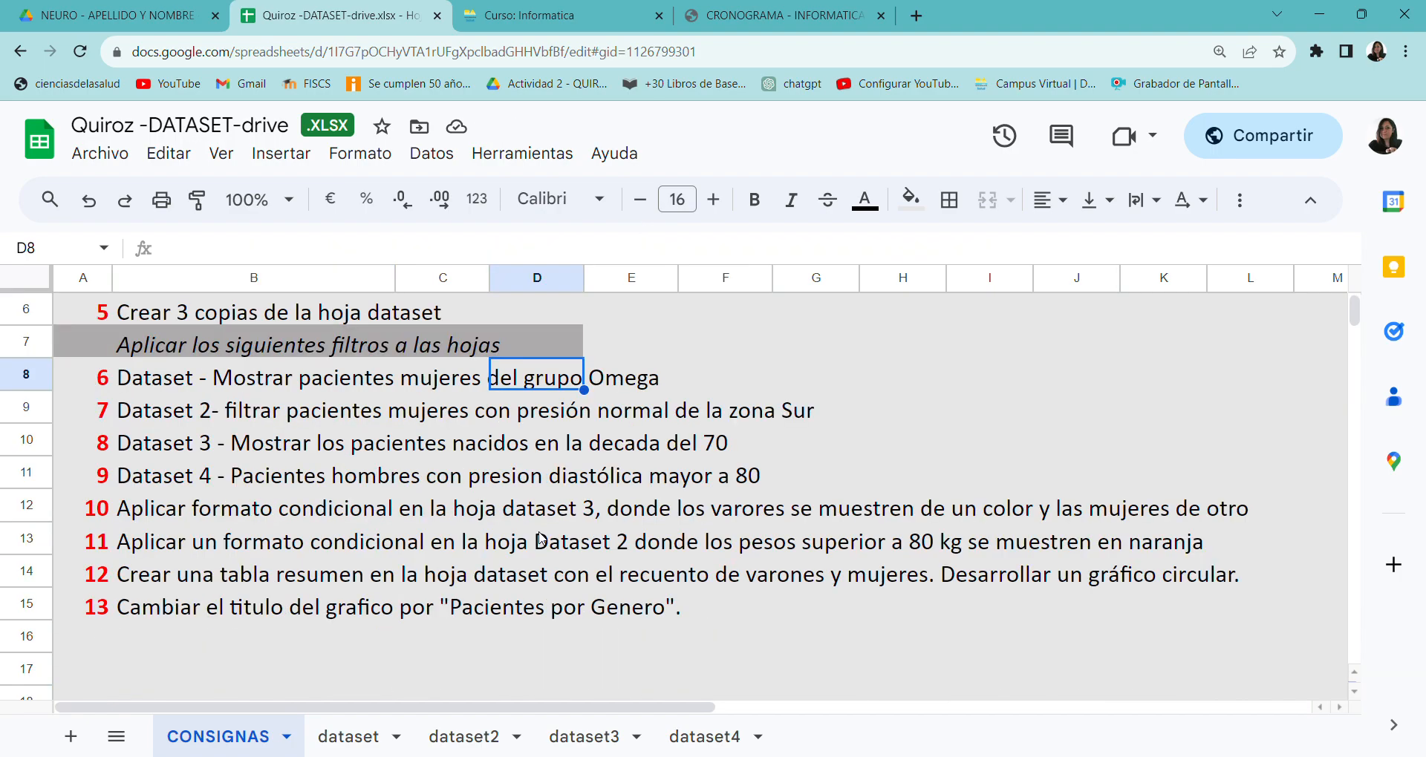
left_click(705, 738)
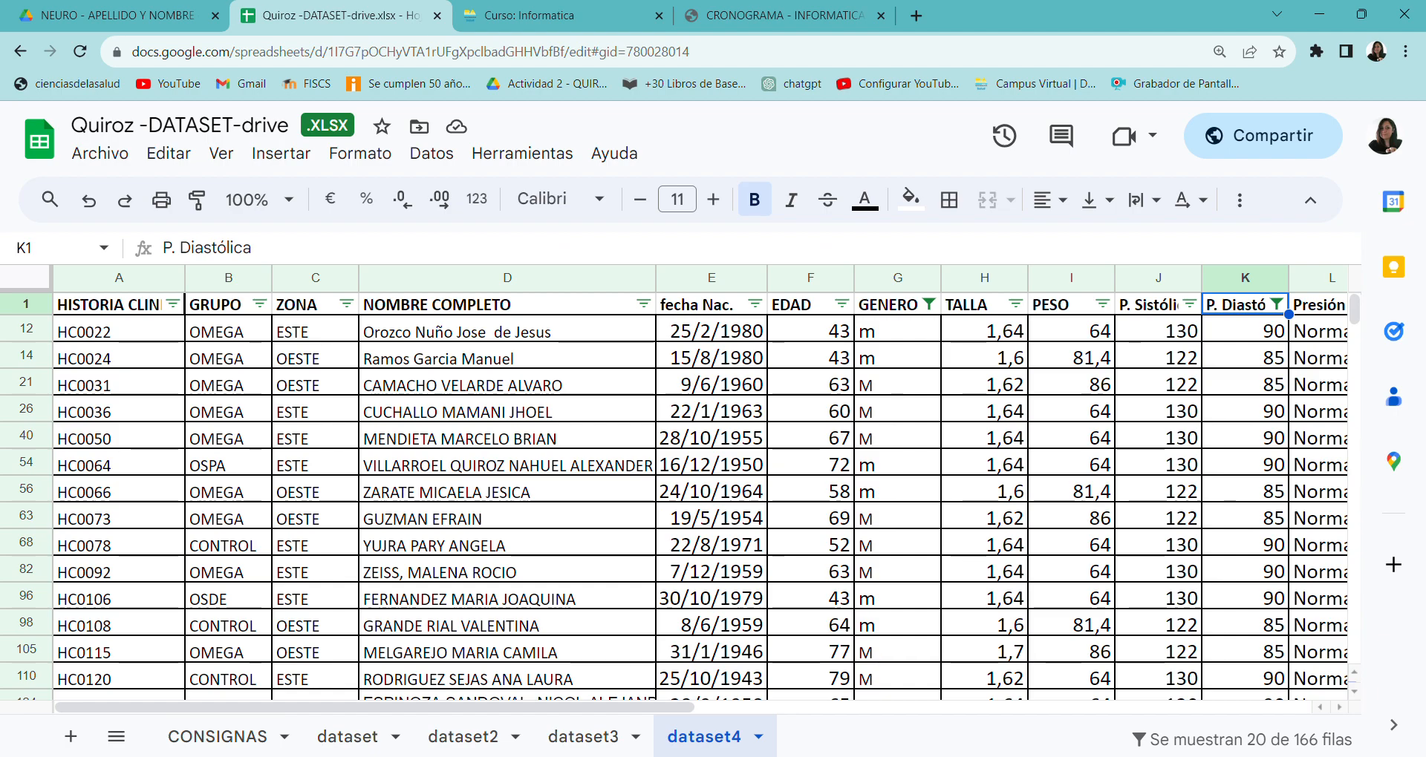
left_click(214, 738)
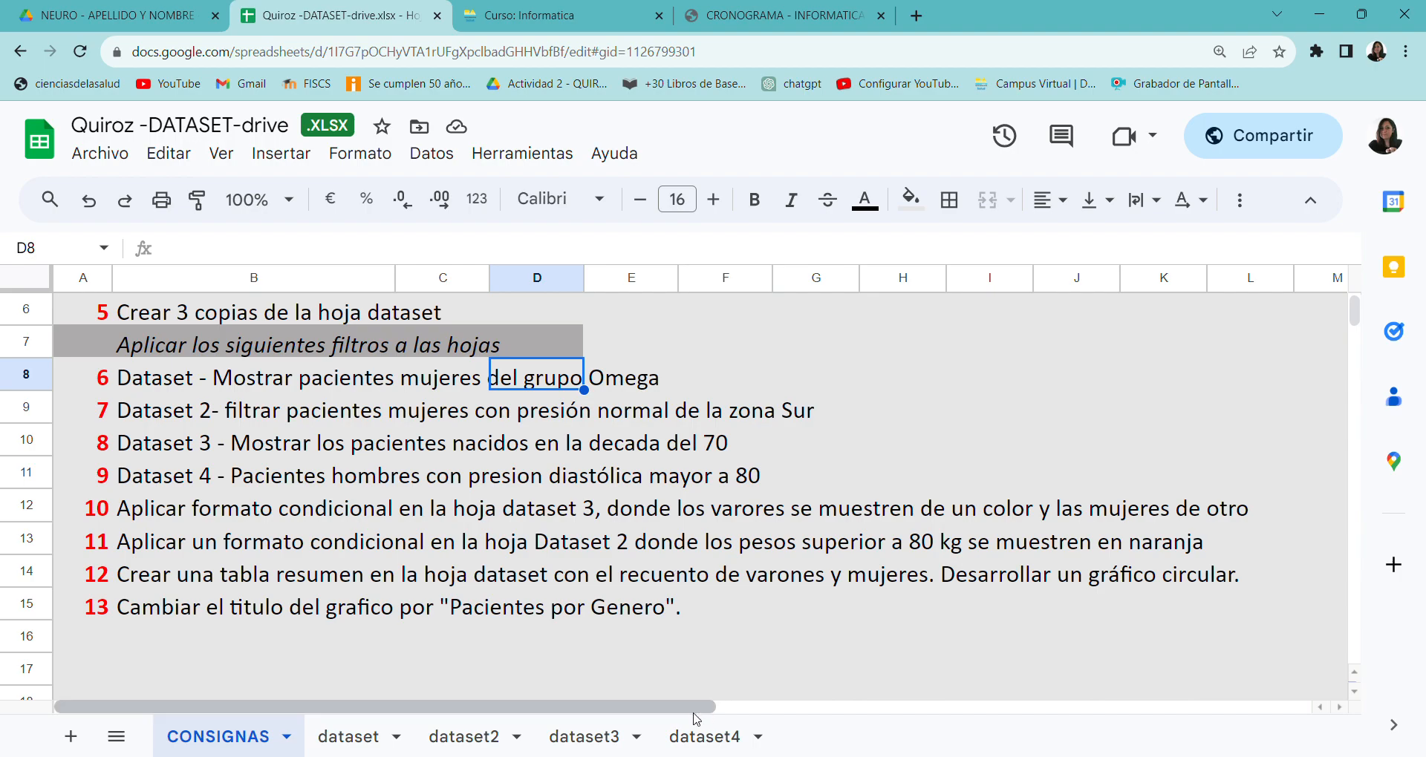
left_click(579, 739)
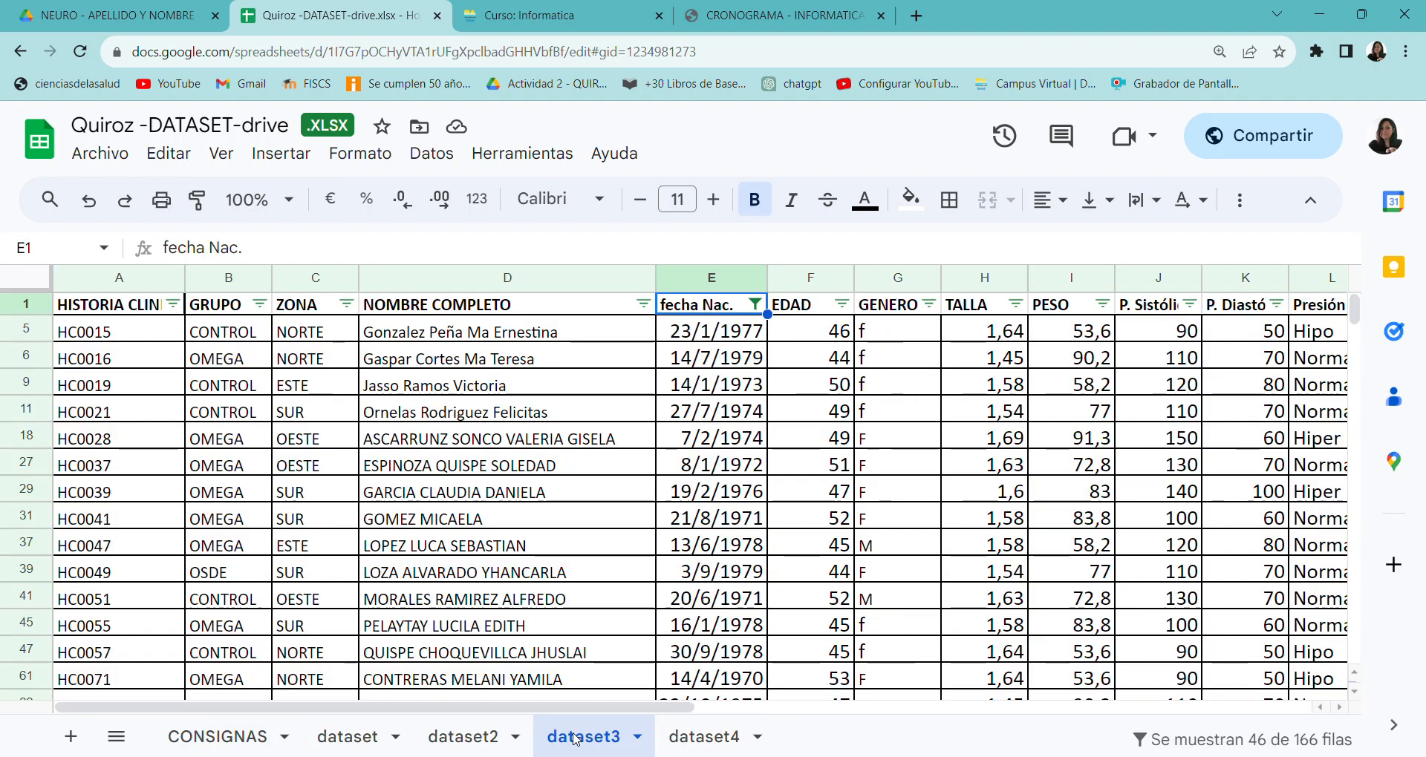
Step: Select the GENERO values G5:G167 on dataset3 and start a conditional formatting rule for them
left_click(887, 340)
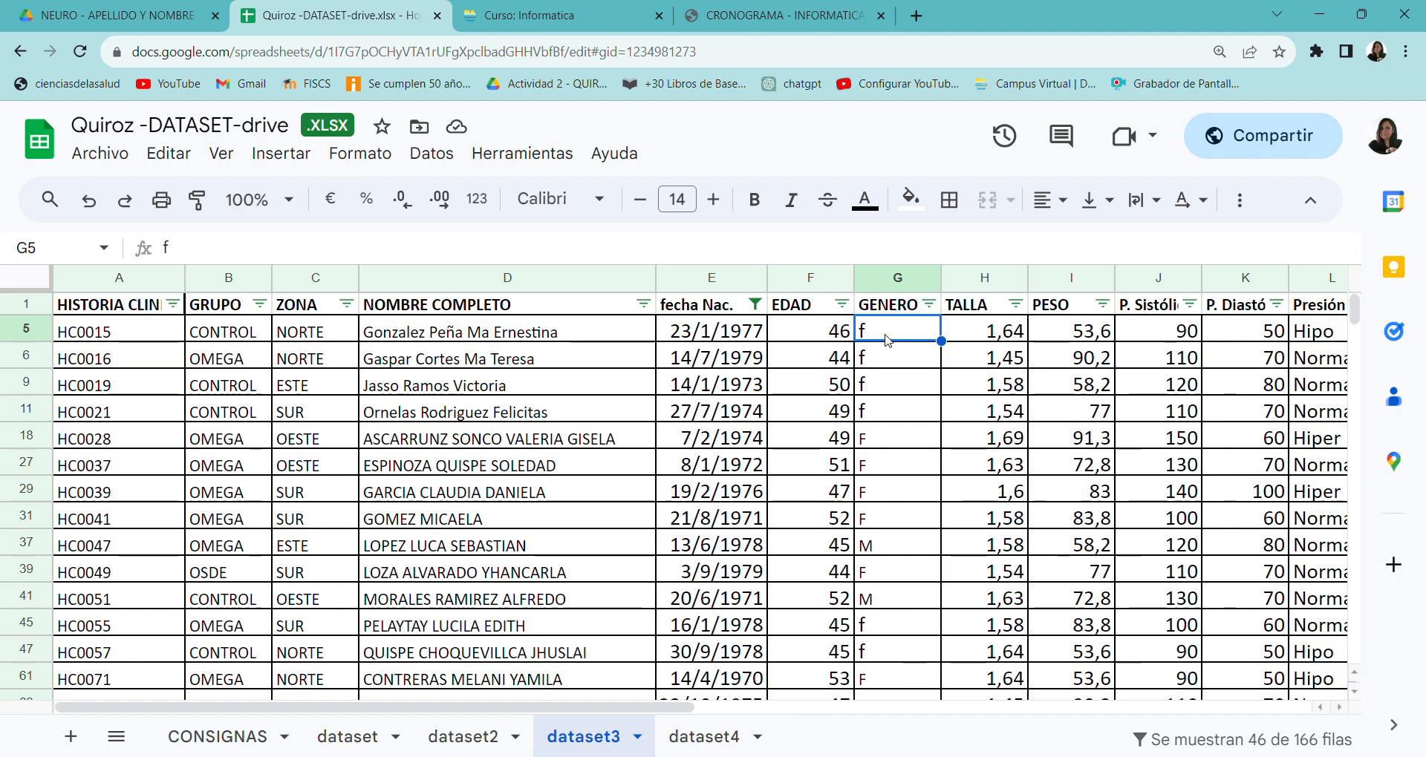
key("ctrl+shift+Down")
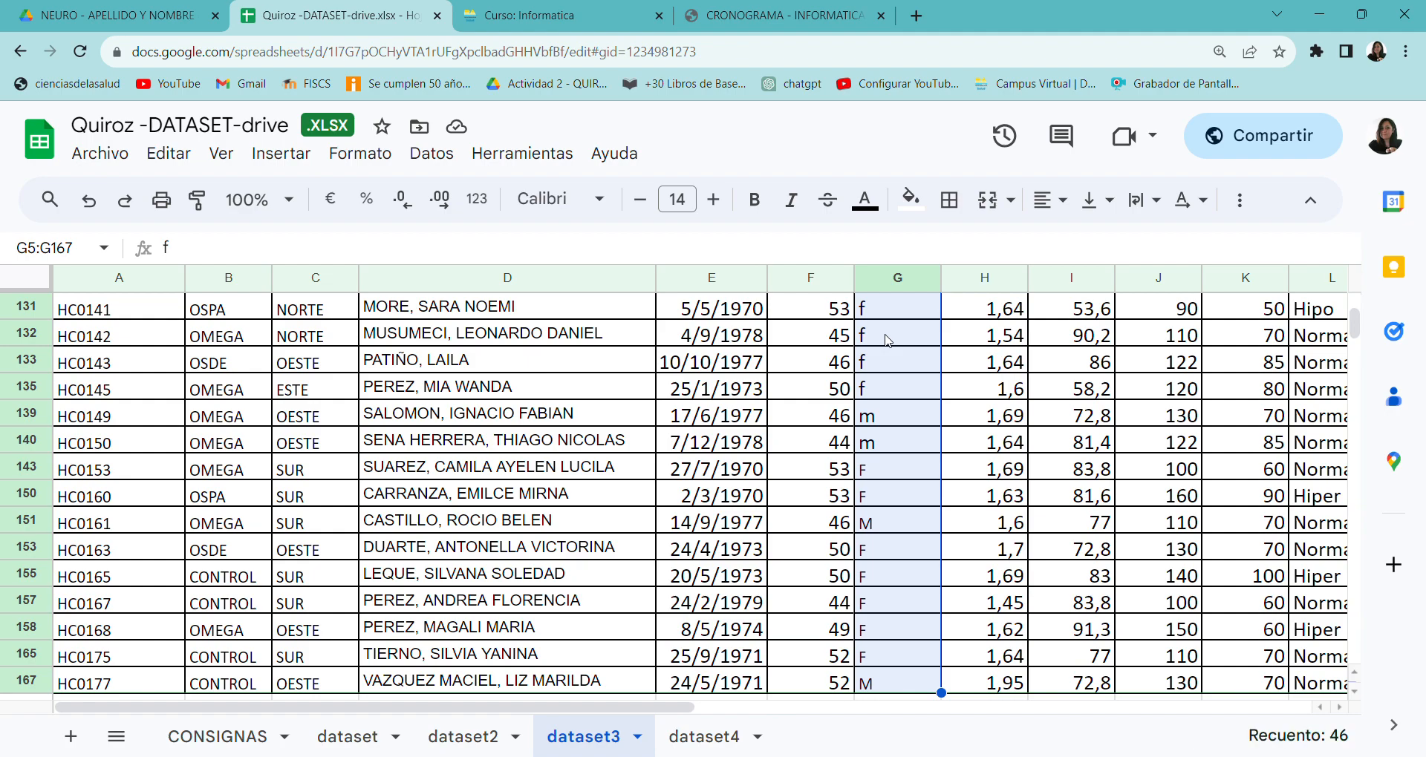
scroll(886, 340, "down", 2)
scroll(891, 336, "up", 15)
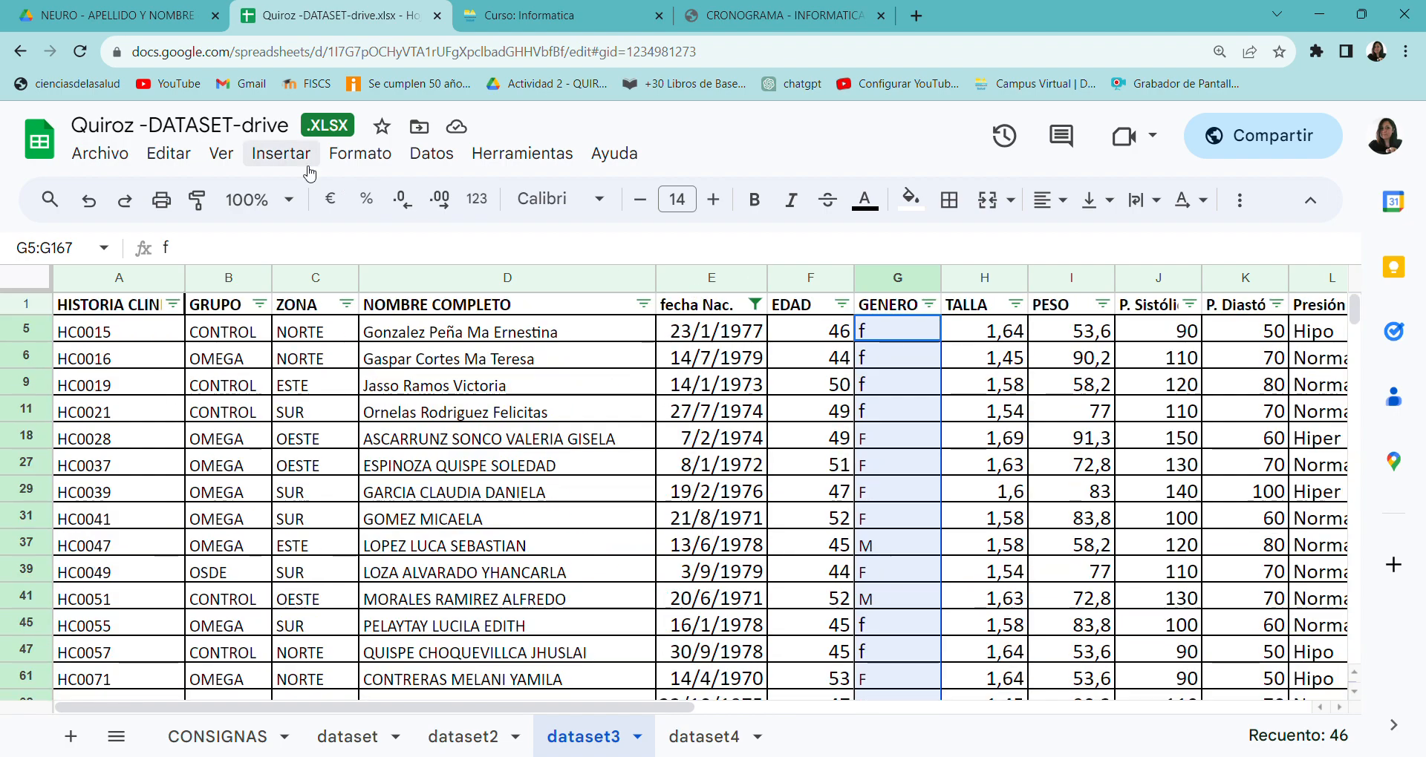
left_click(361, 159)
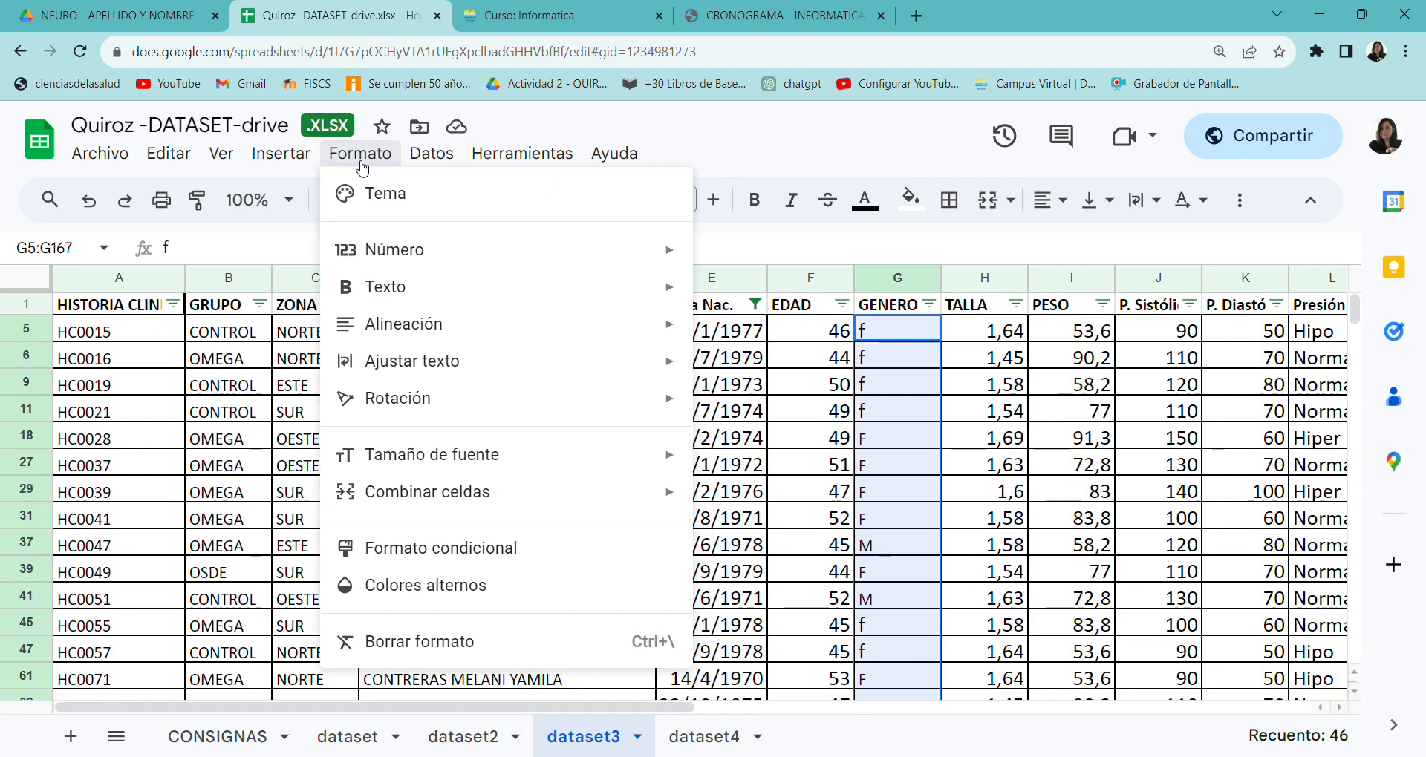
left_click(461, 548)
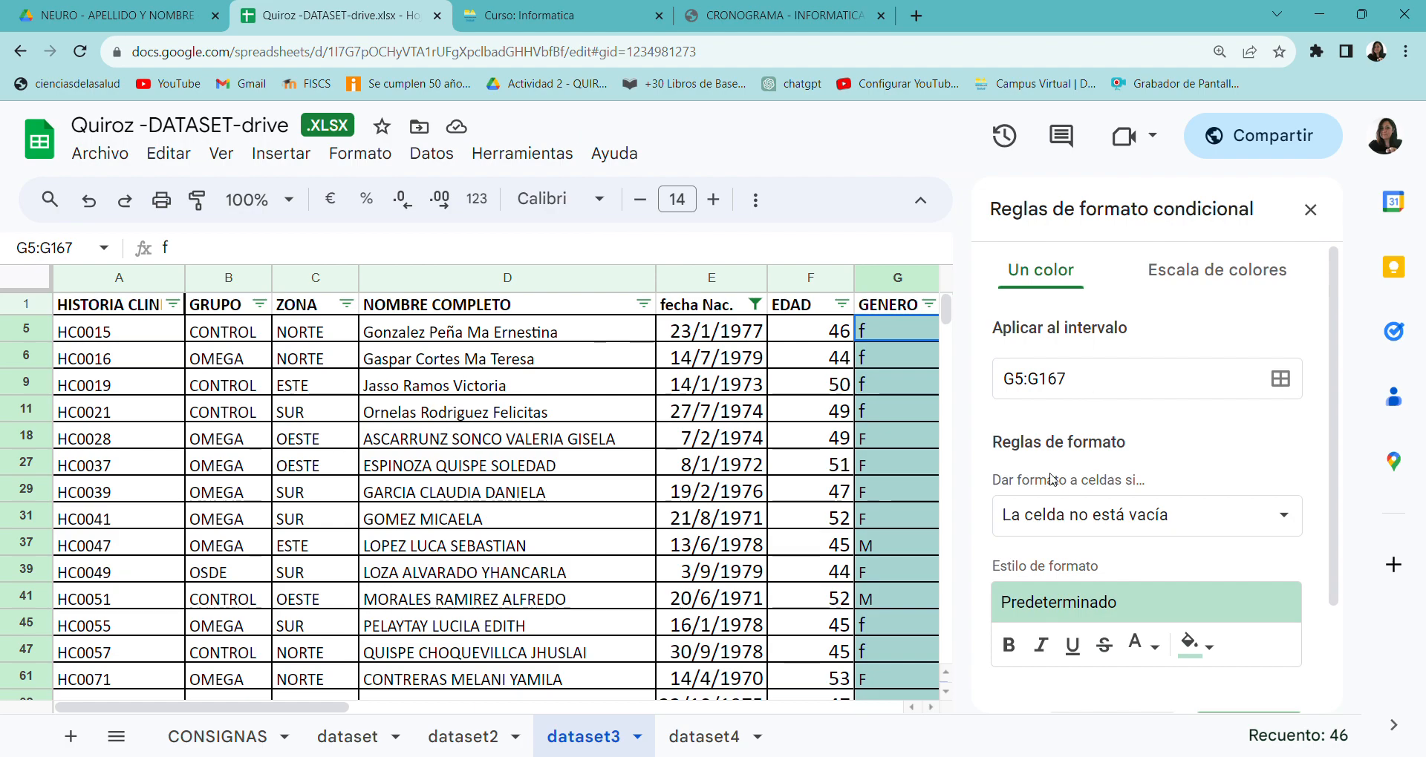
Step: Look through the available rule conditions and set the conditional formatting rule to Es igual a F
left_click(1030, 524)
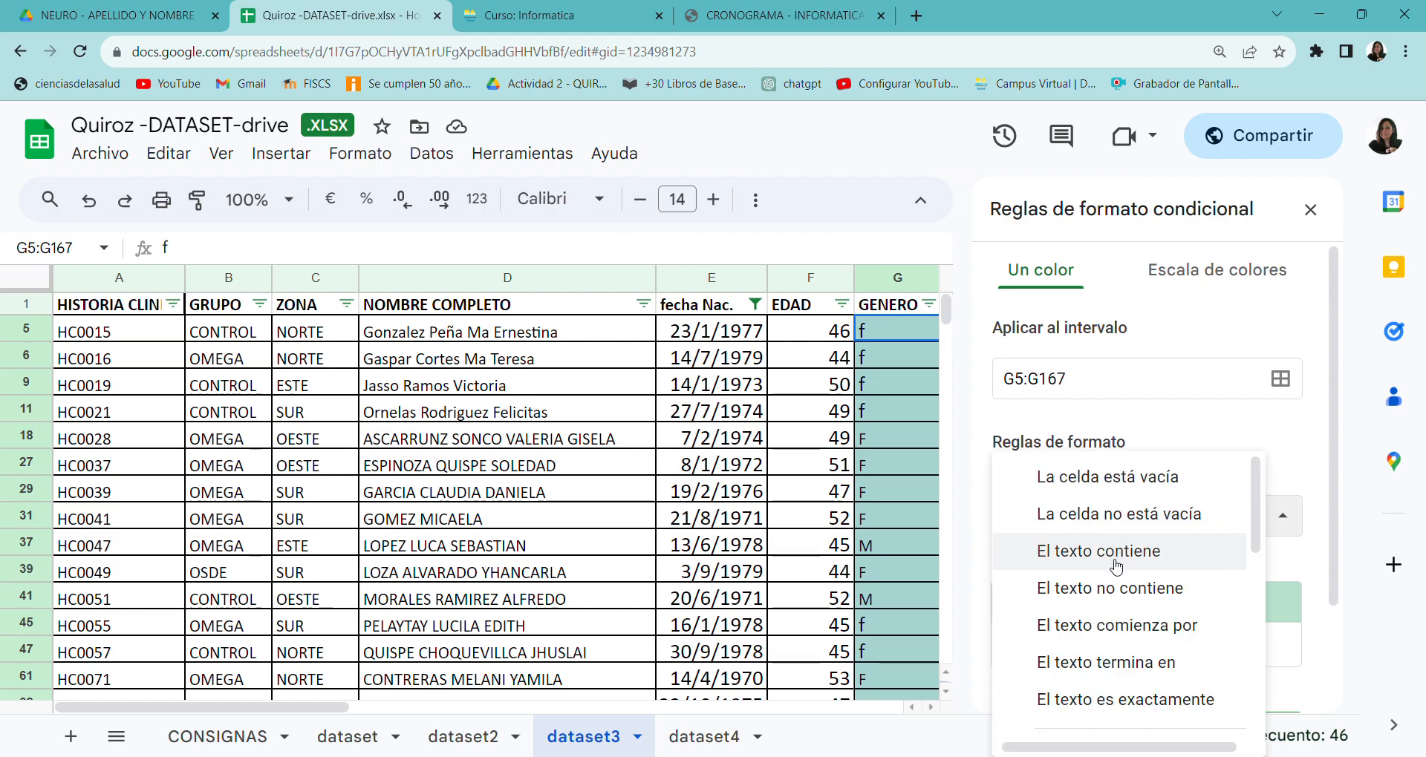
scroll(1116, 567, "down", 5)
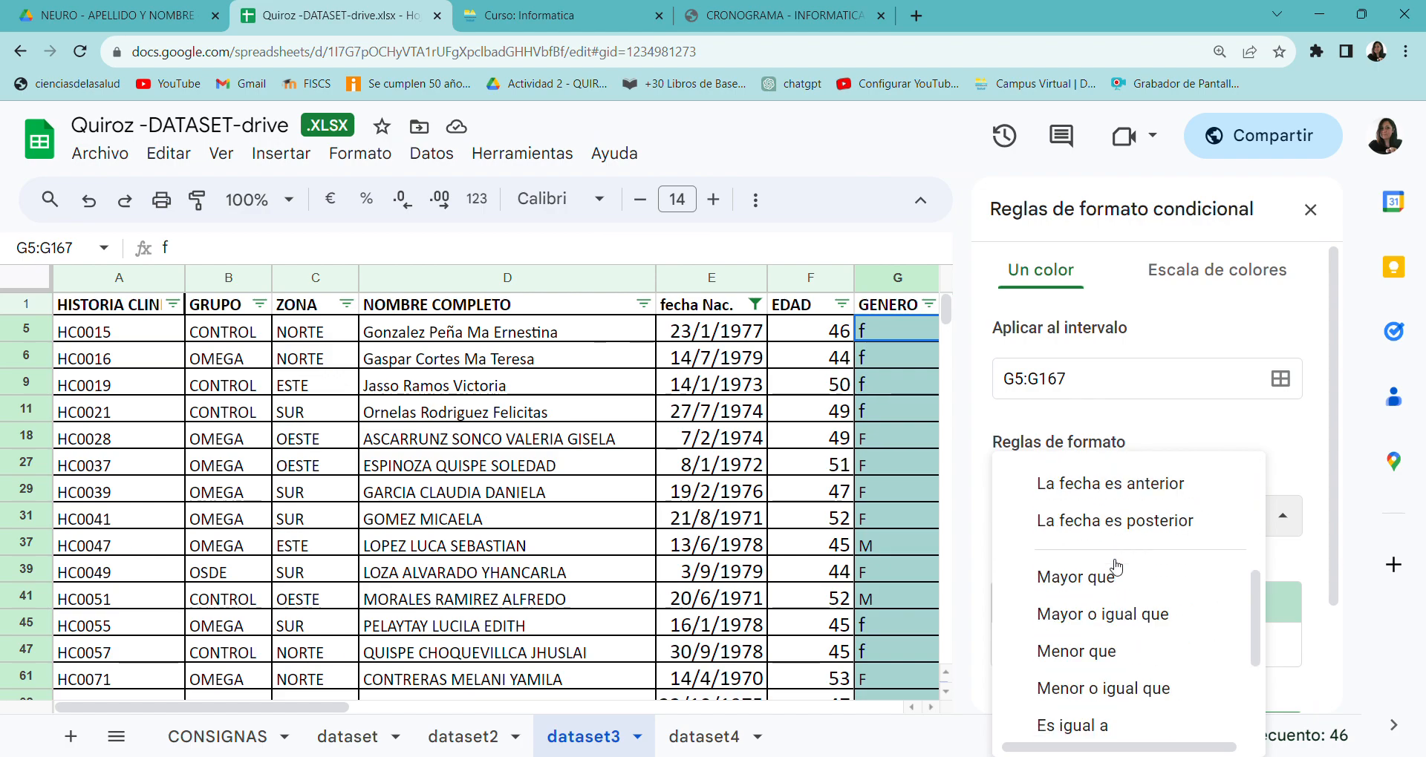
scroll(1116, 566, "up", 5)
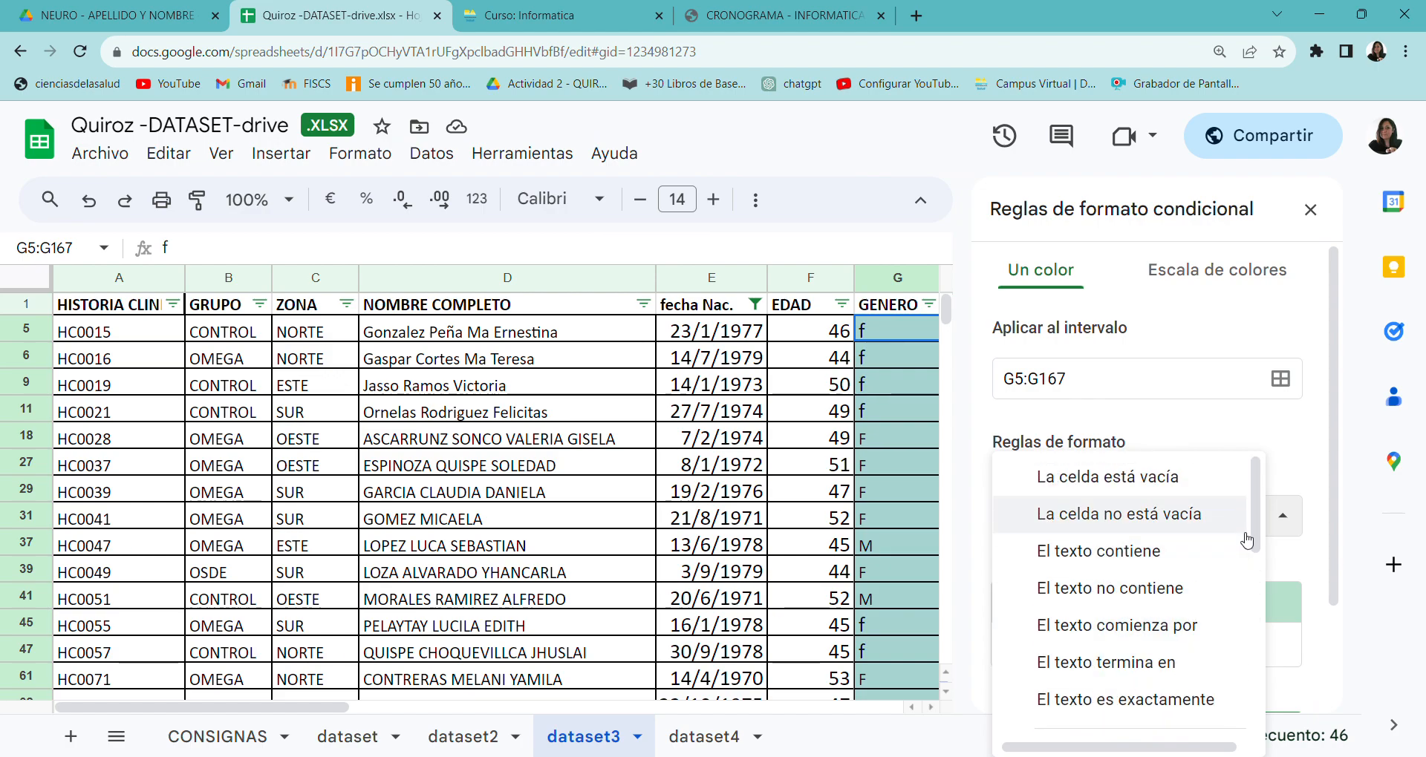
scroll(1242, 564, "down", 1)
scroll(1238, 562, "down", 5)
left_click_drag(1244, 738, 1247, 697)
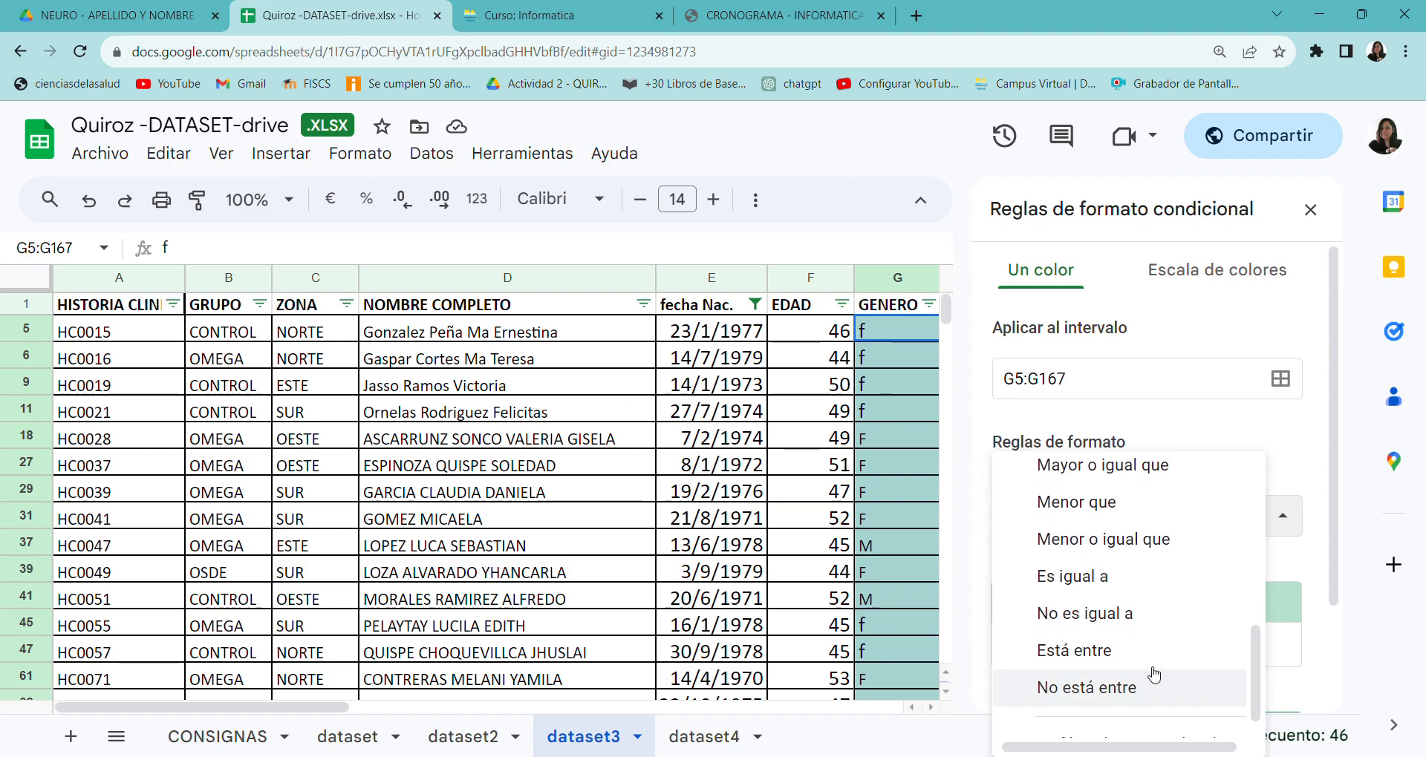
left_click(1097, 578)
left_click(1066, 585)
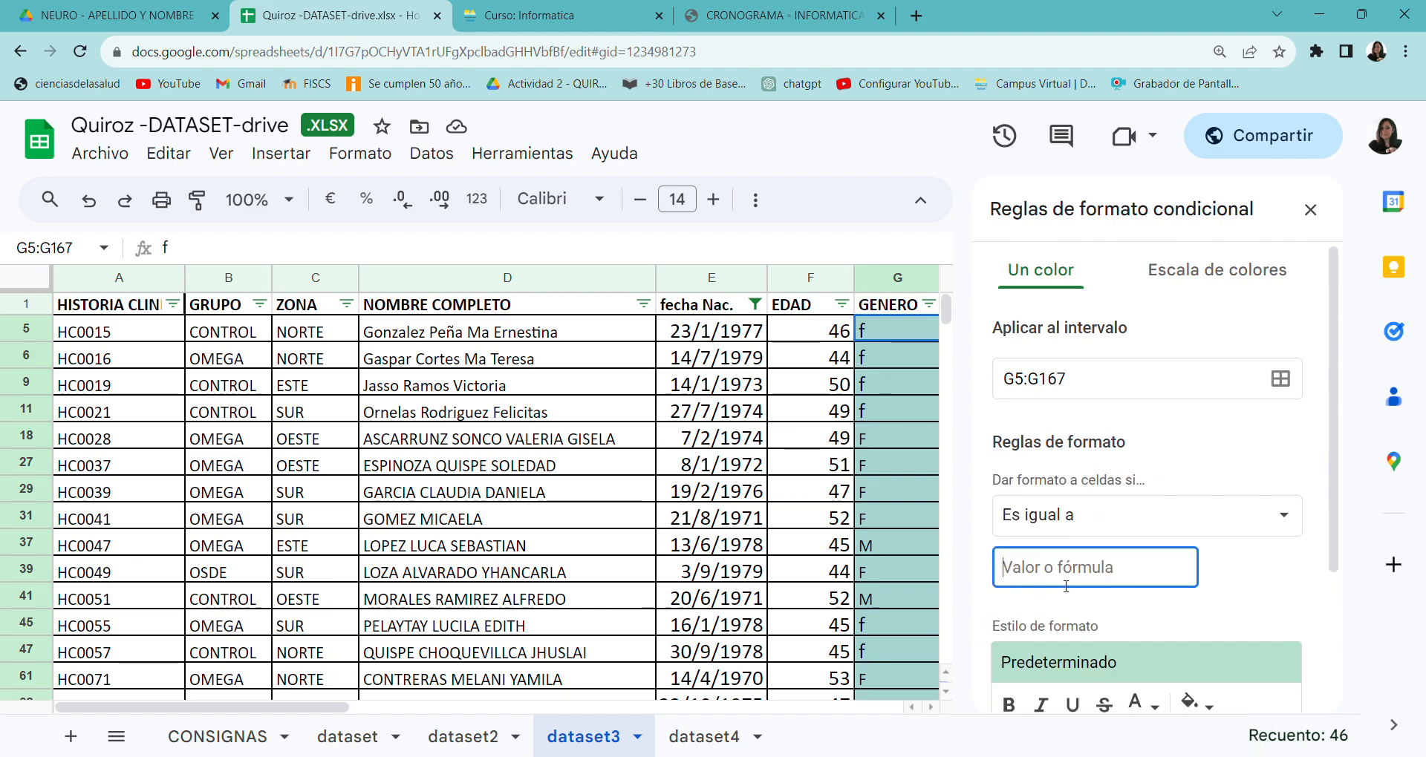
type("F")
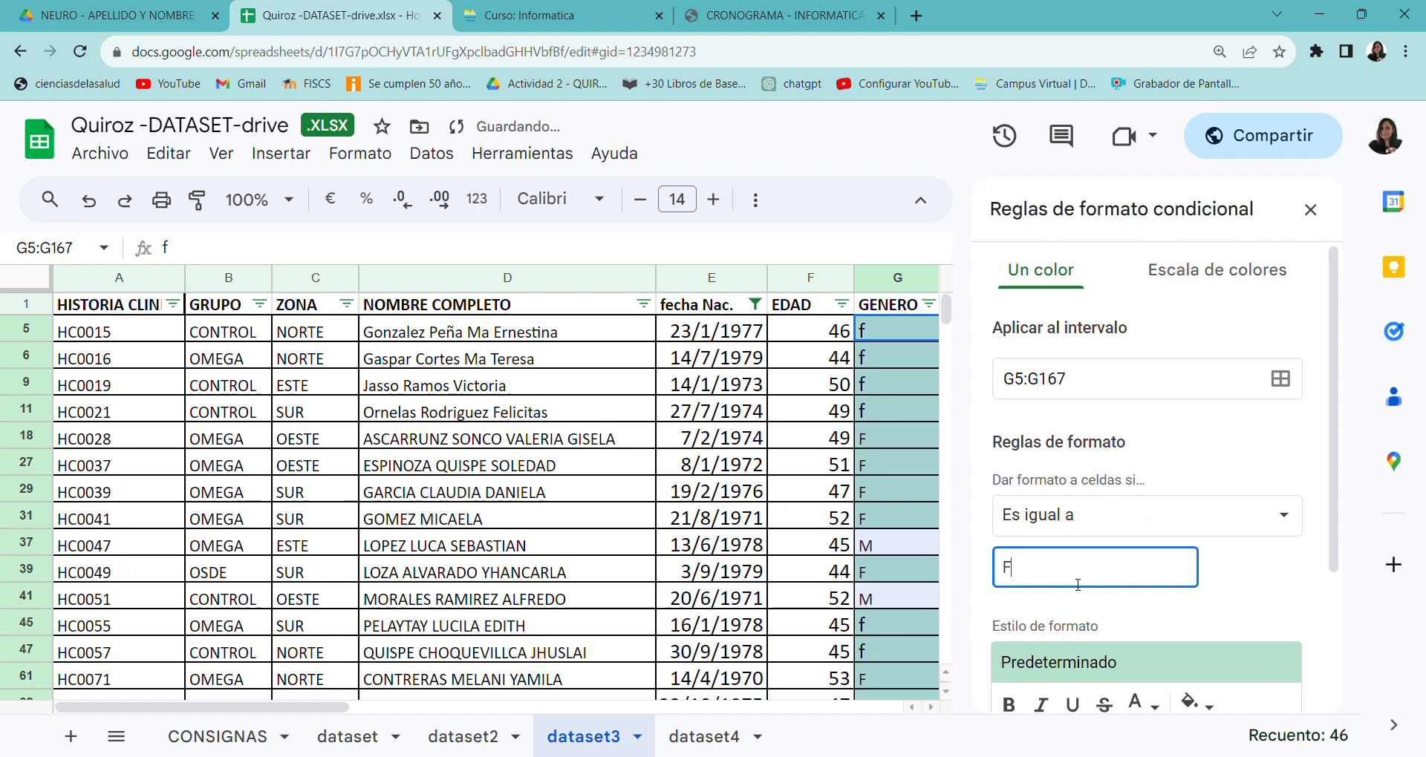
Step: Give the rule for F a golden-yellow fill from the custom colours and save it
scroll(1078, 584, "down", 3)
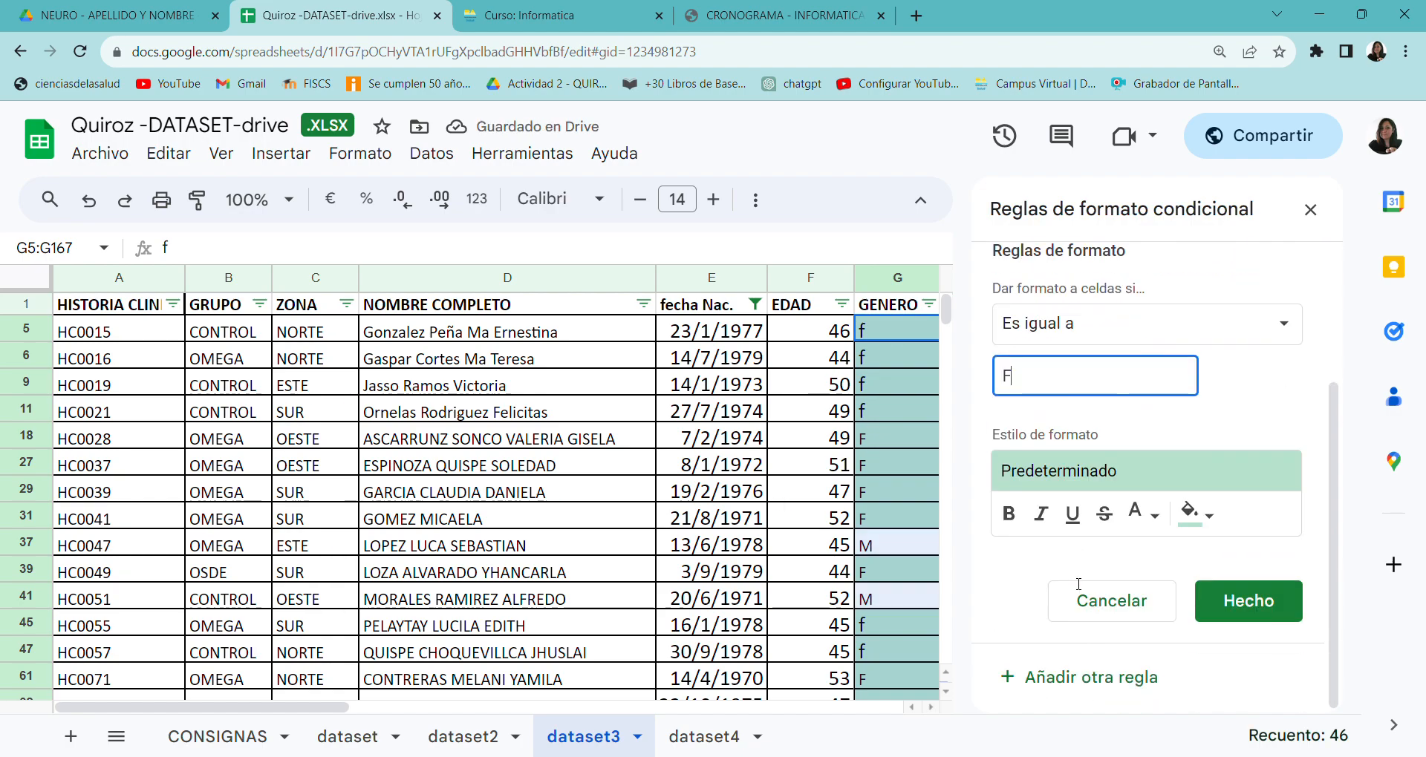
left_click(1222, 518)
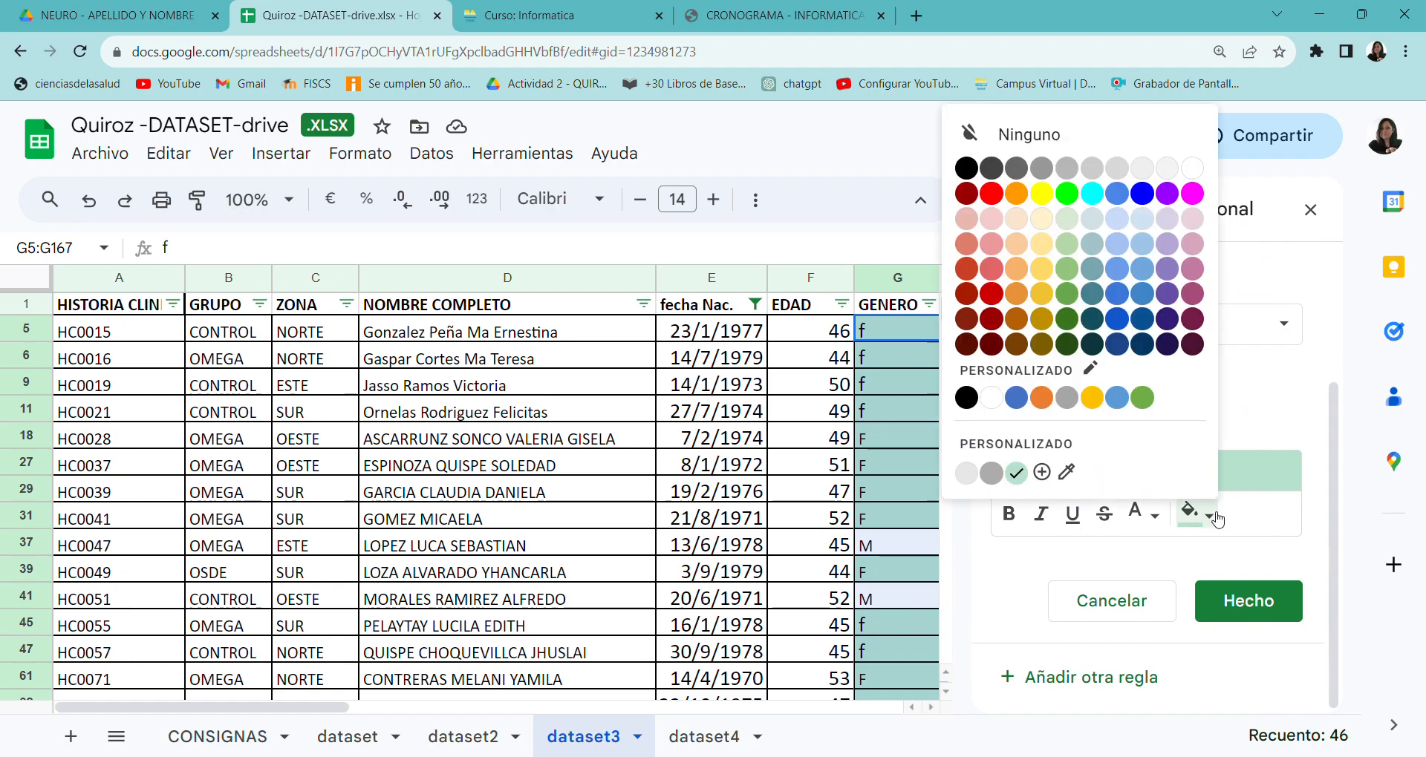
left_click(1092, 400)
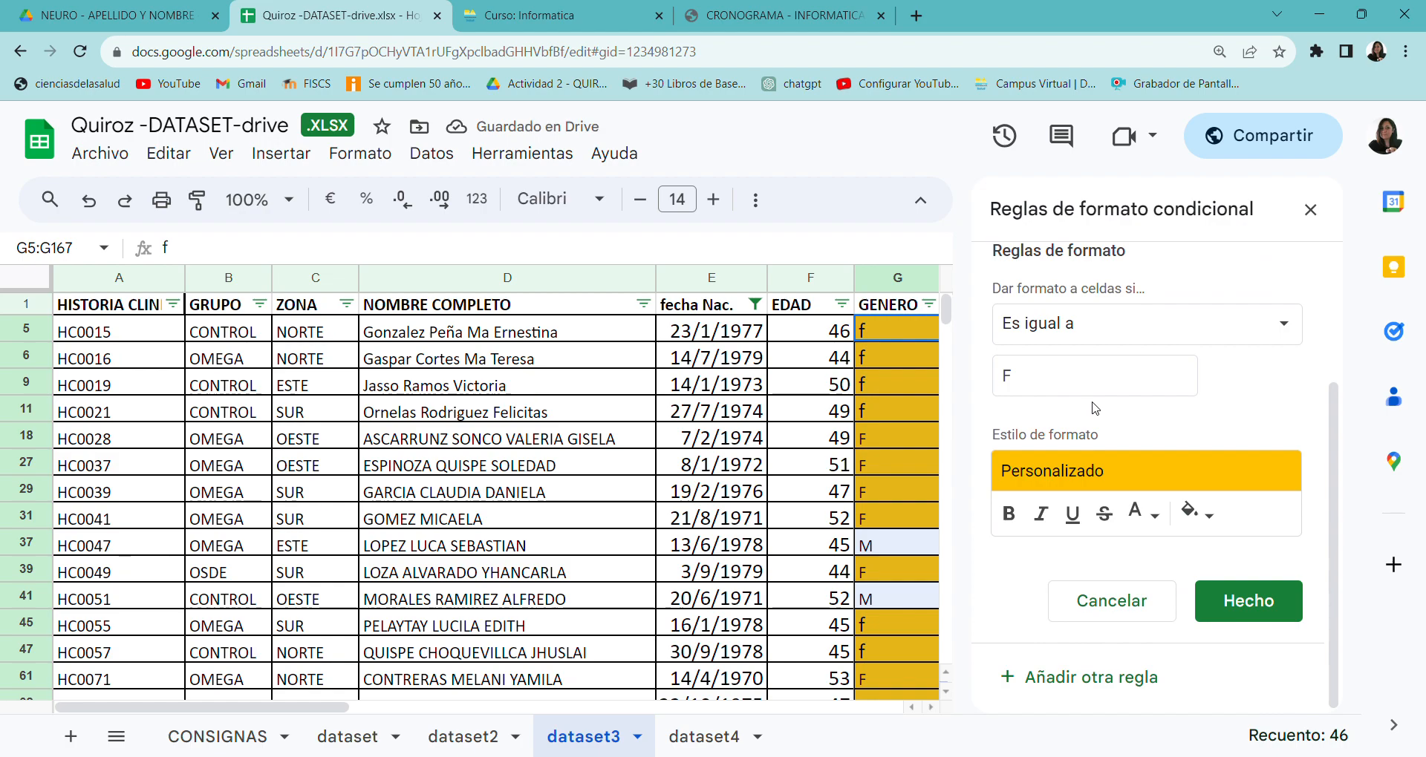
left_click(1243, 598)
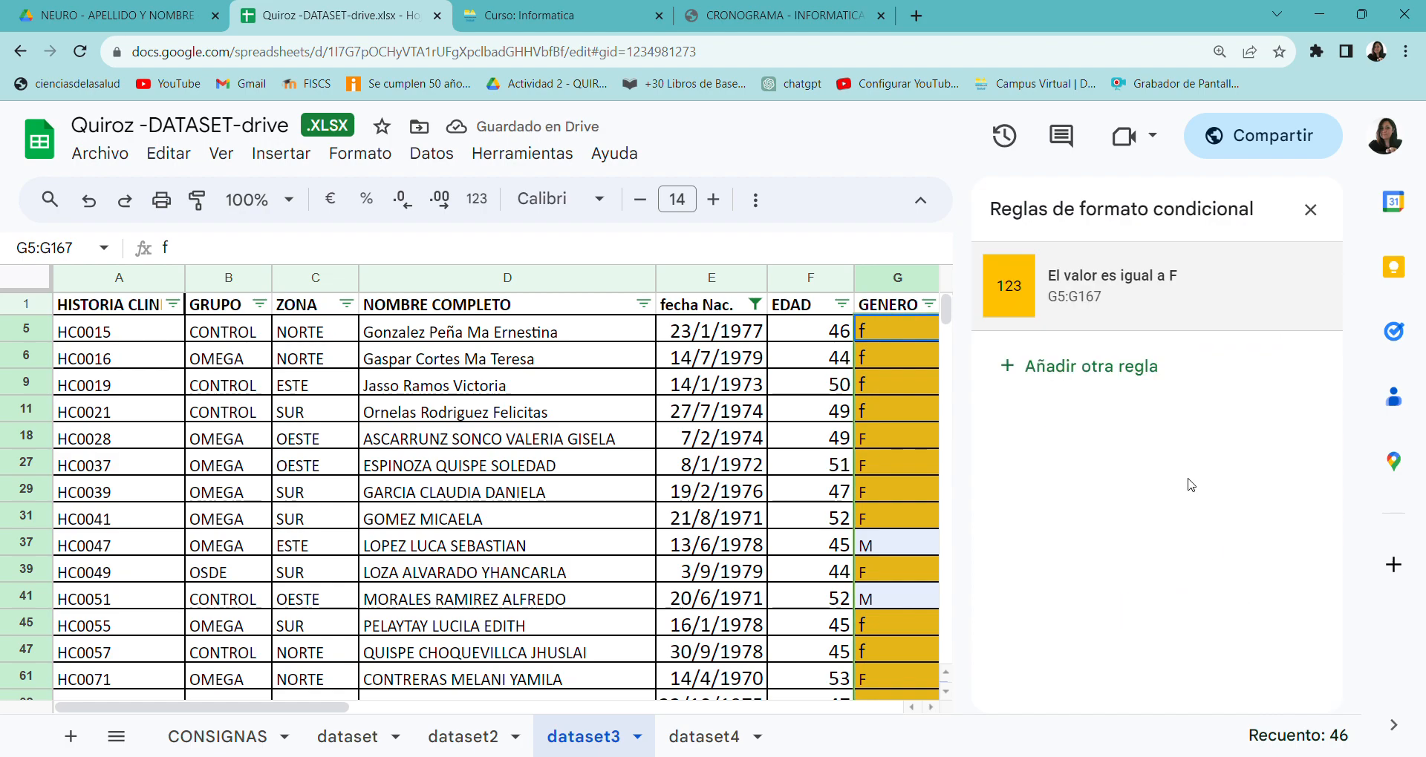
Step: Add a second conditional formatting rule for G5:G167 on dataset3 with the condition Es igual a M
left_click(1062, 369)
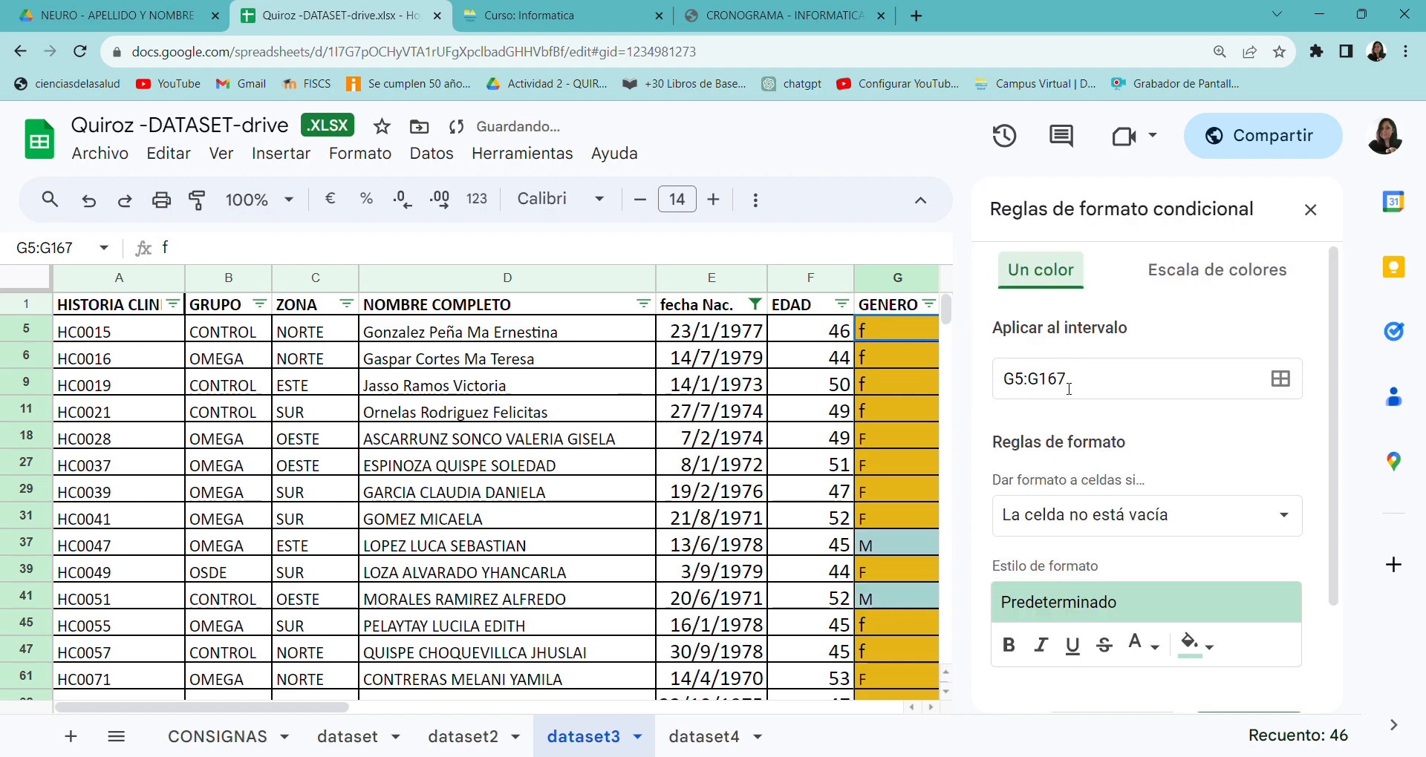
left_click(1103, 519)
scroll(1104, 524, "down", 7)
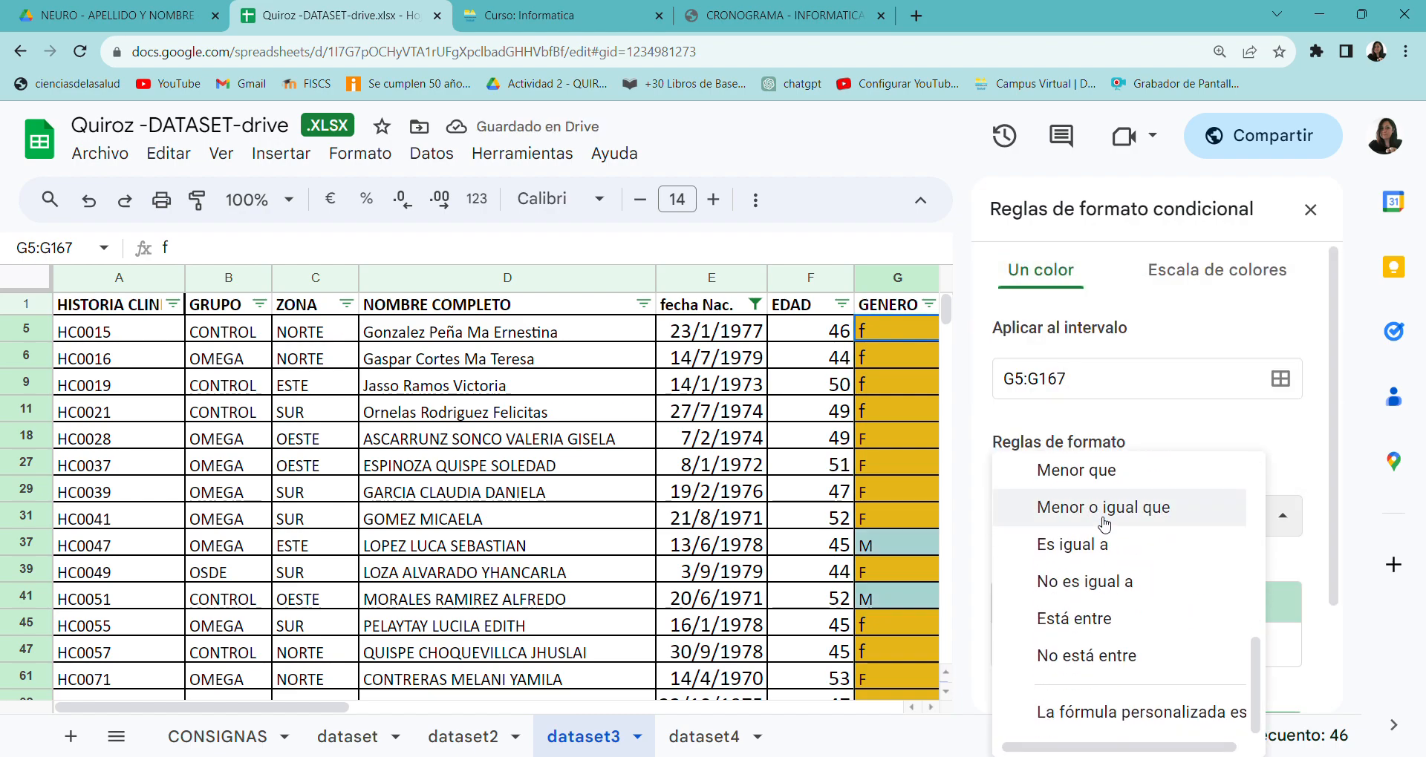
left_click(1106, 544)
left_click(1064, 569)
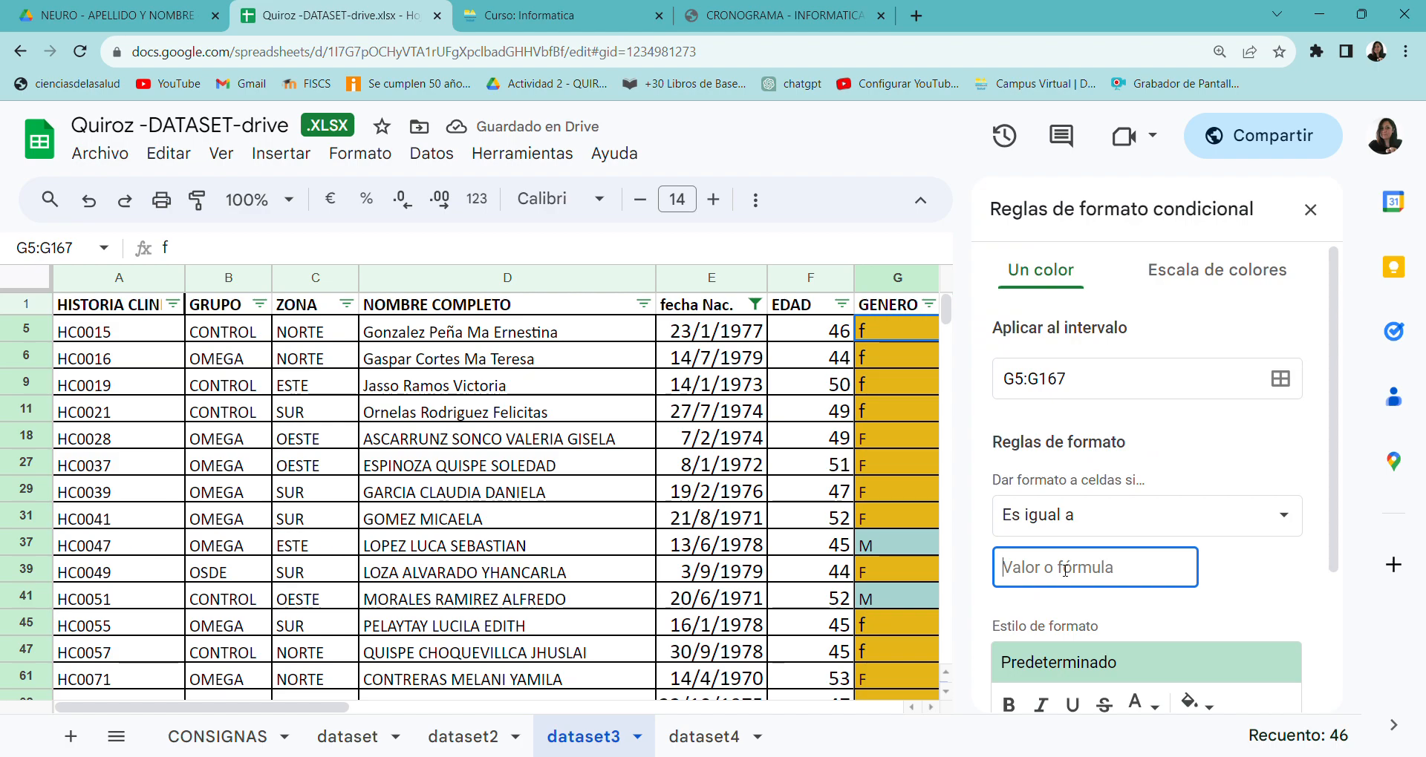
type("M")
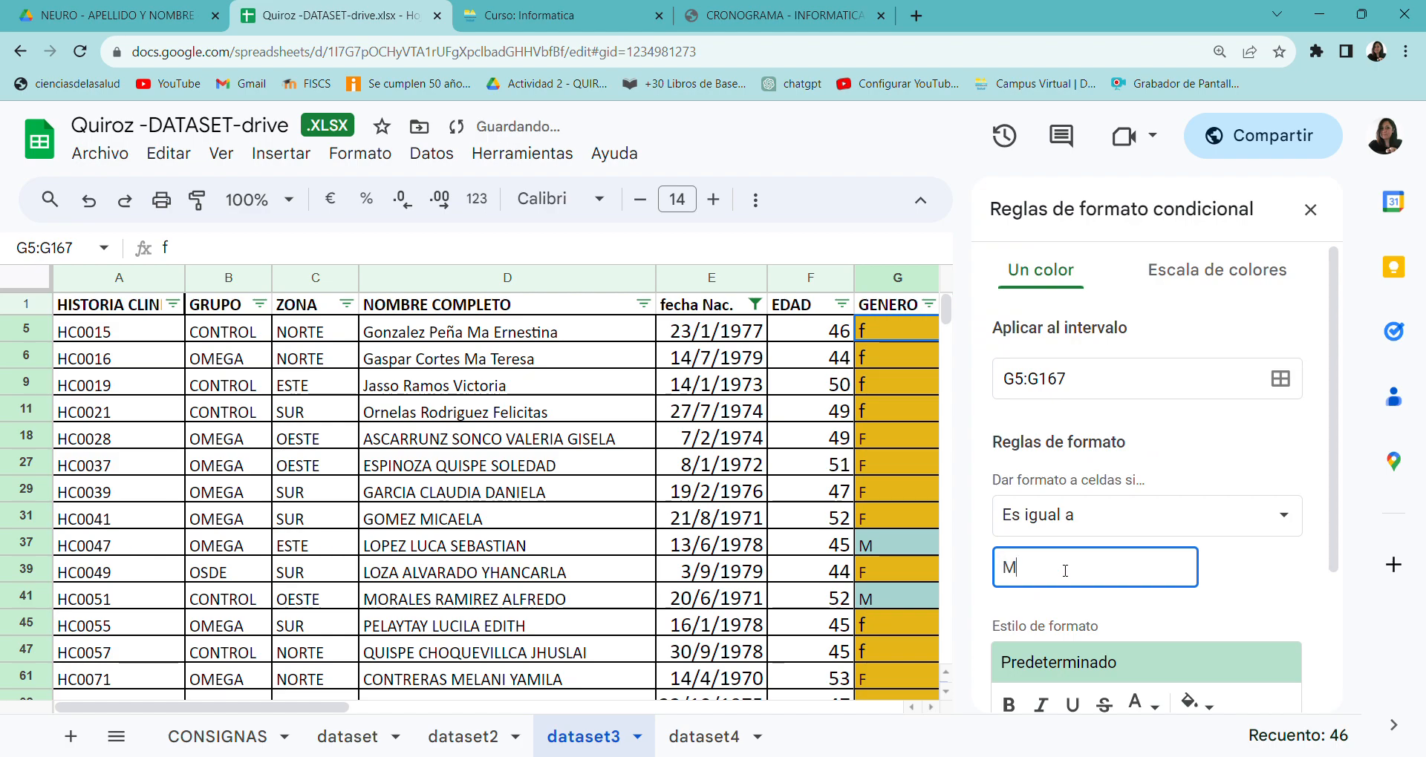
Step: Give the rule for M a bright green fill, save it and close the conditional formatting rules
scroll(1202, 565, "down", 3)
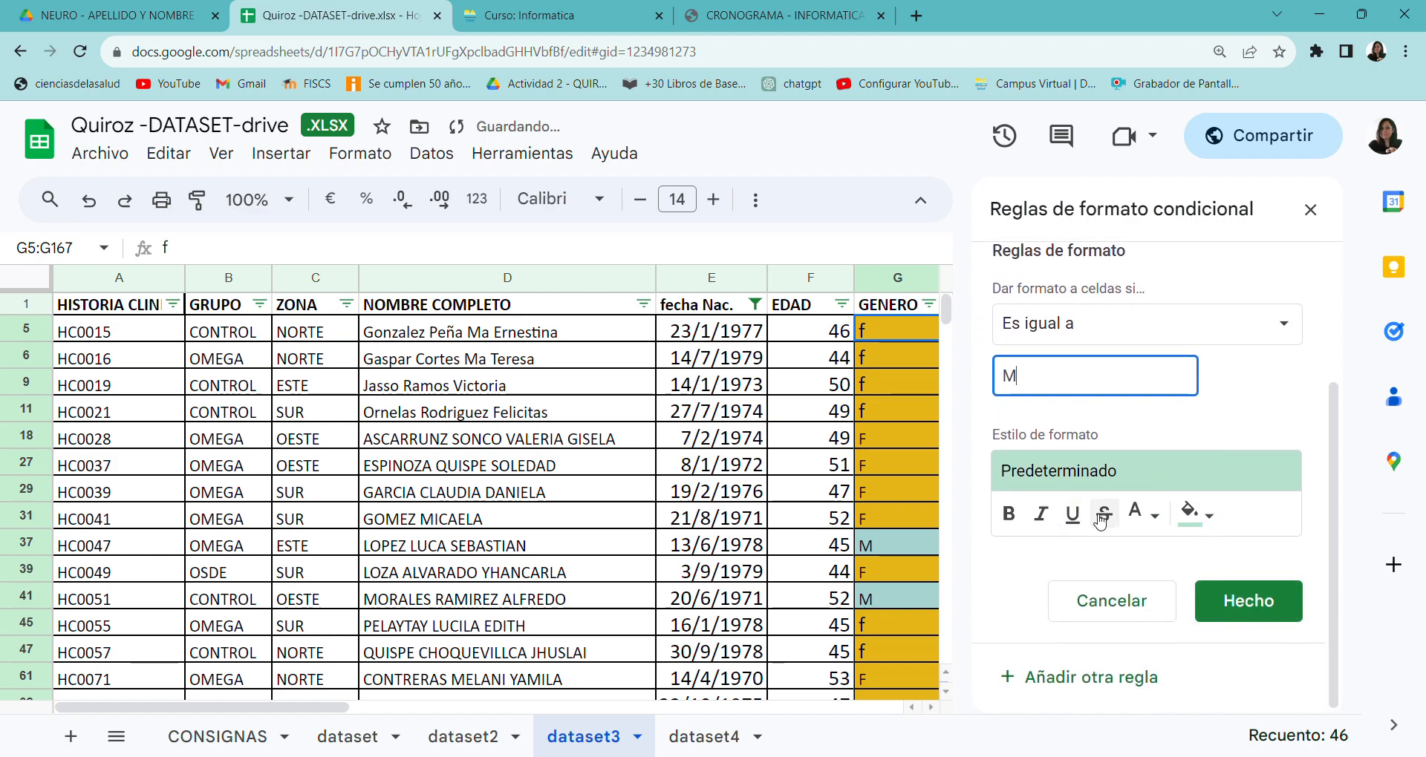
left_click(1209, 523)
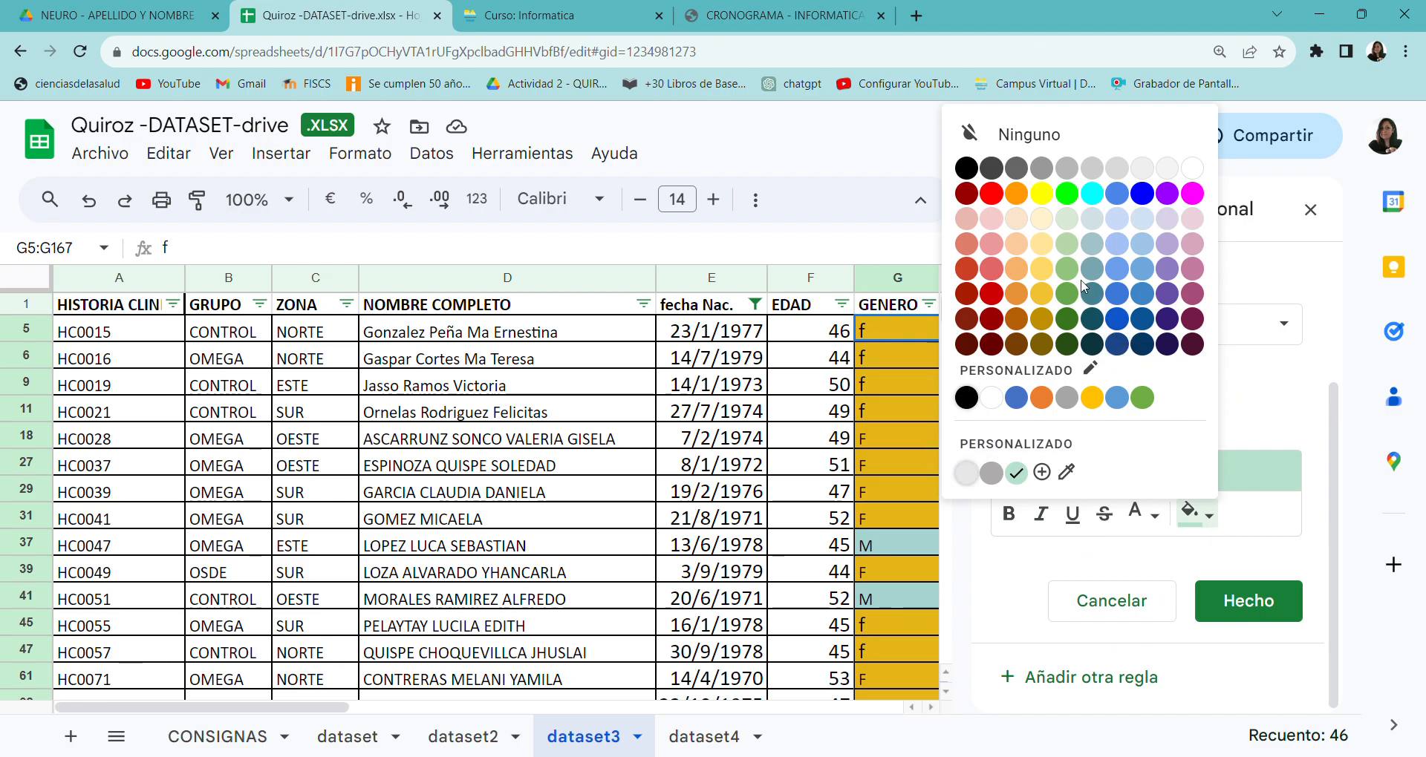
left_click(1066, 194)
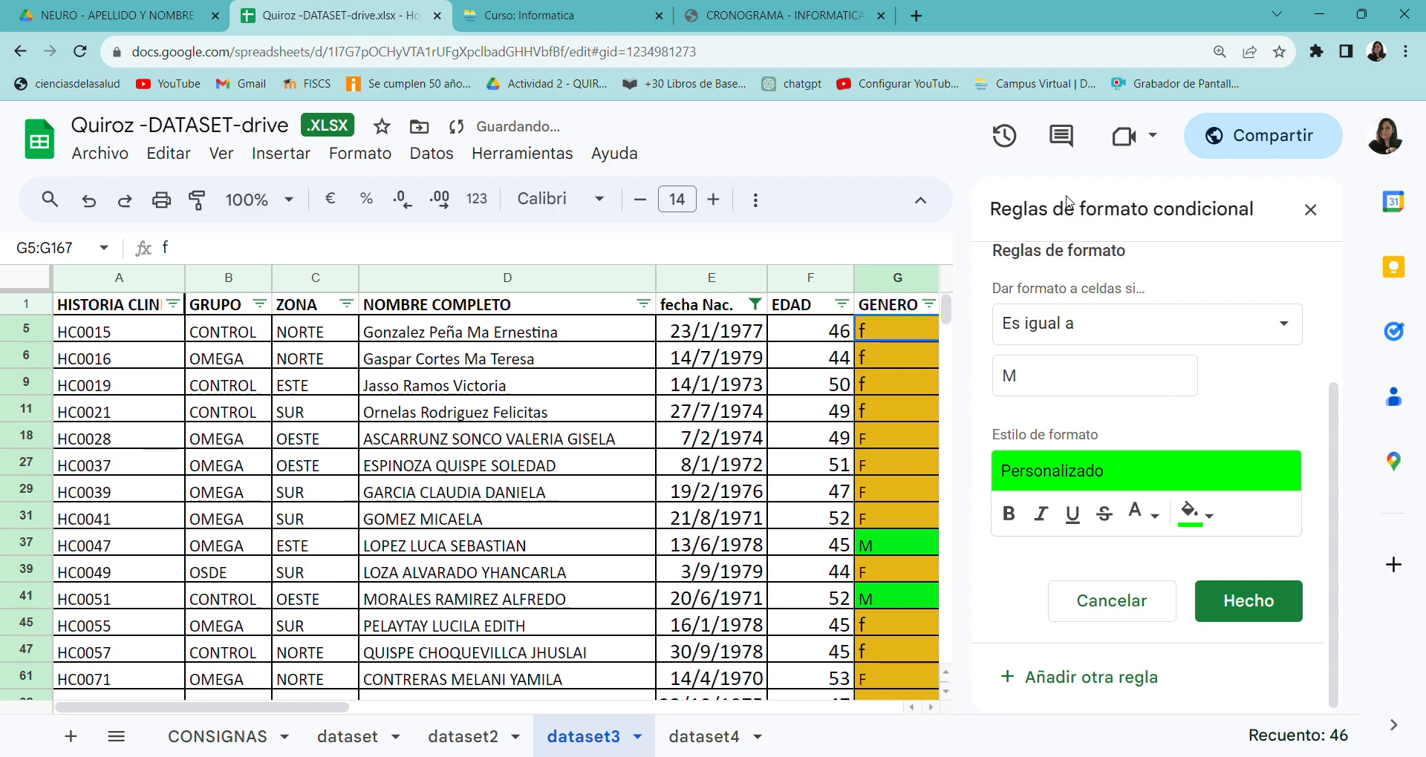
left_click(1252, 618)
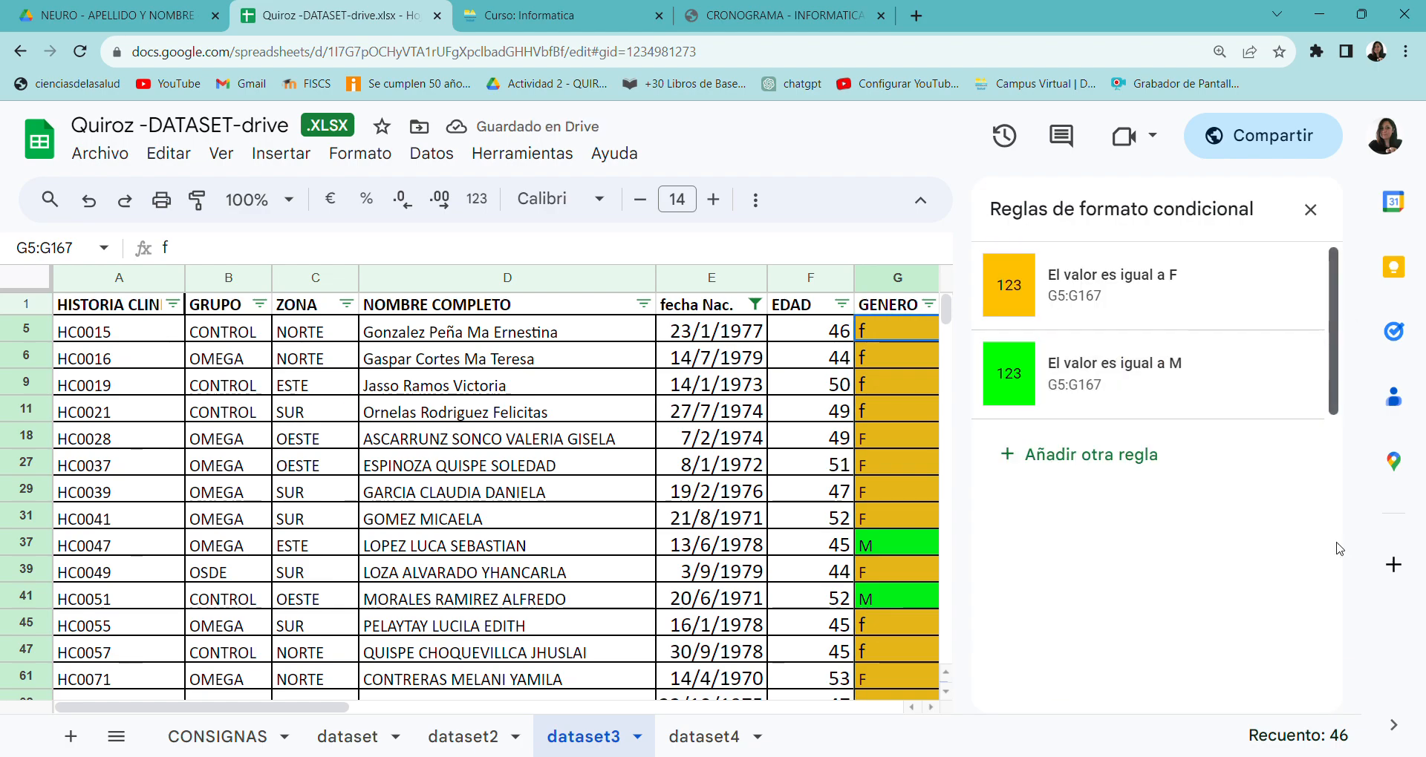
left_click(645, 468)
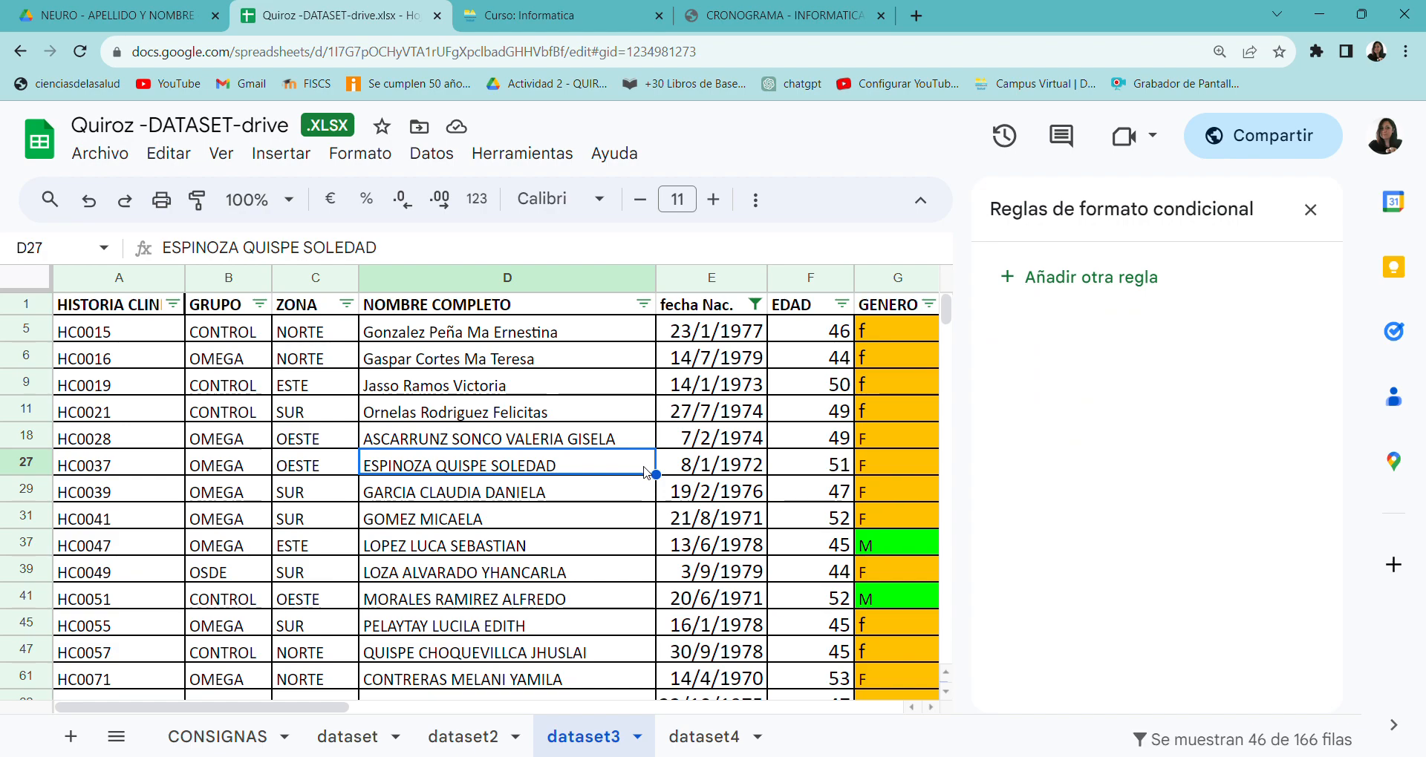
left_click(1312, 216)
left_click(1090, 524)
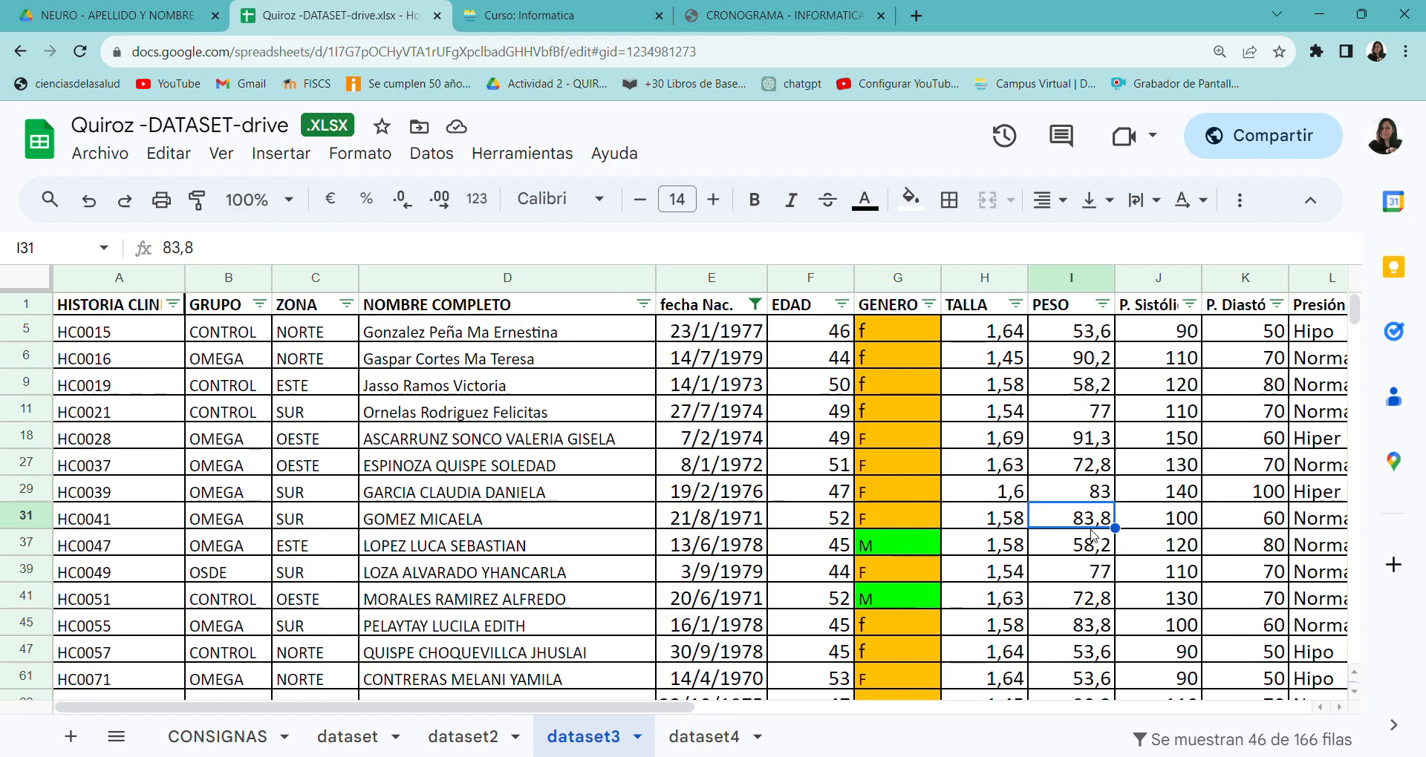
Step: Review the coloured GENERO column on dataset3 and change the gender in G5 to M
left_click(914, 336)
scroll(897, 490, "down", 5)
scroll(898, 490, "down", 10)
scroll(898, 490, "up", 20)
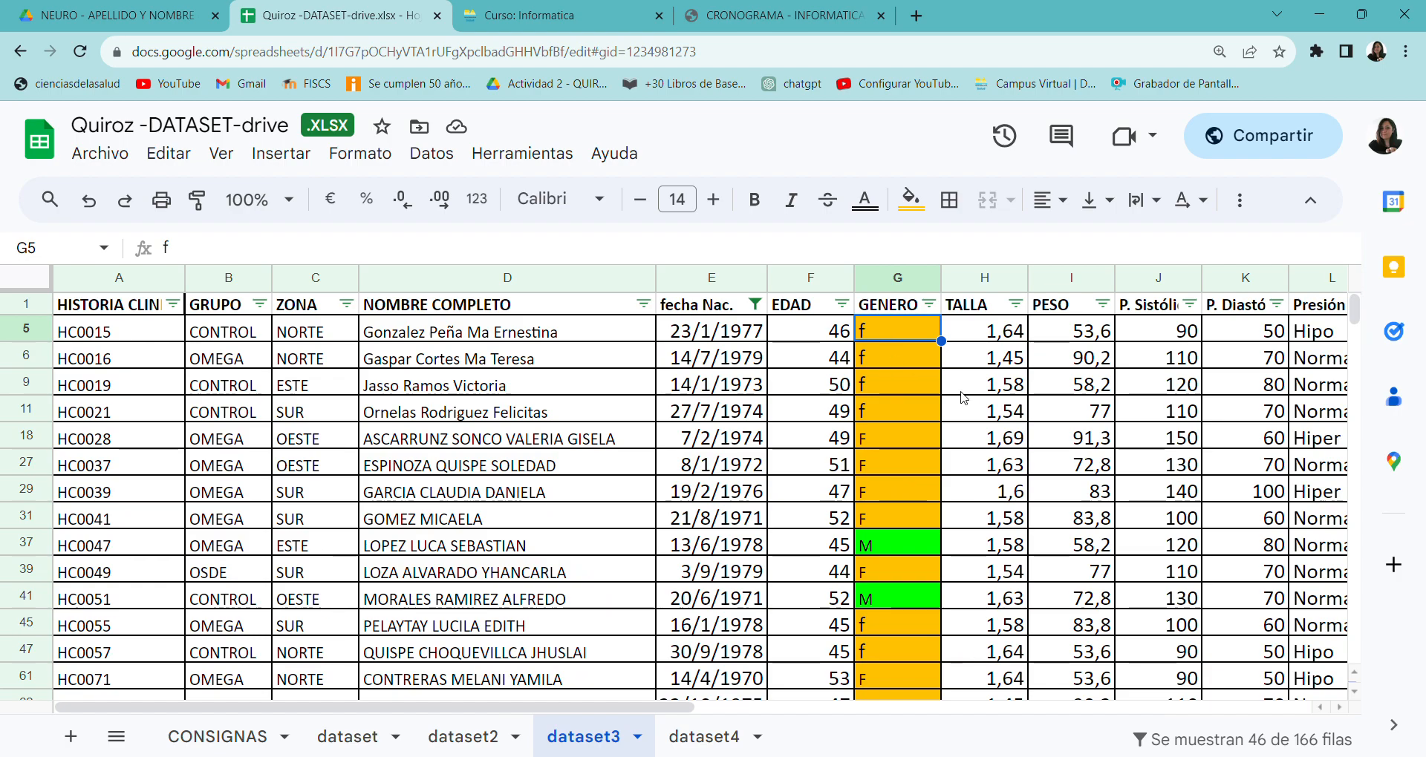
type("M")
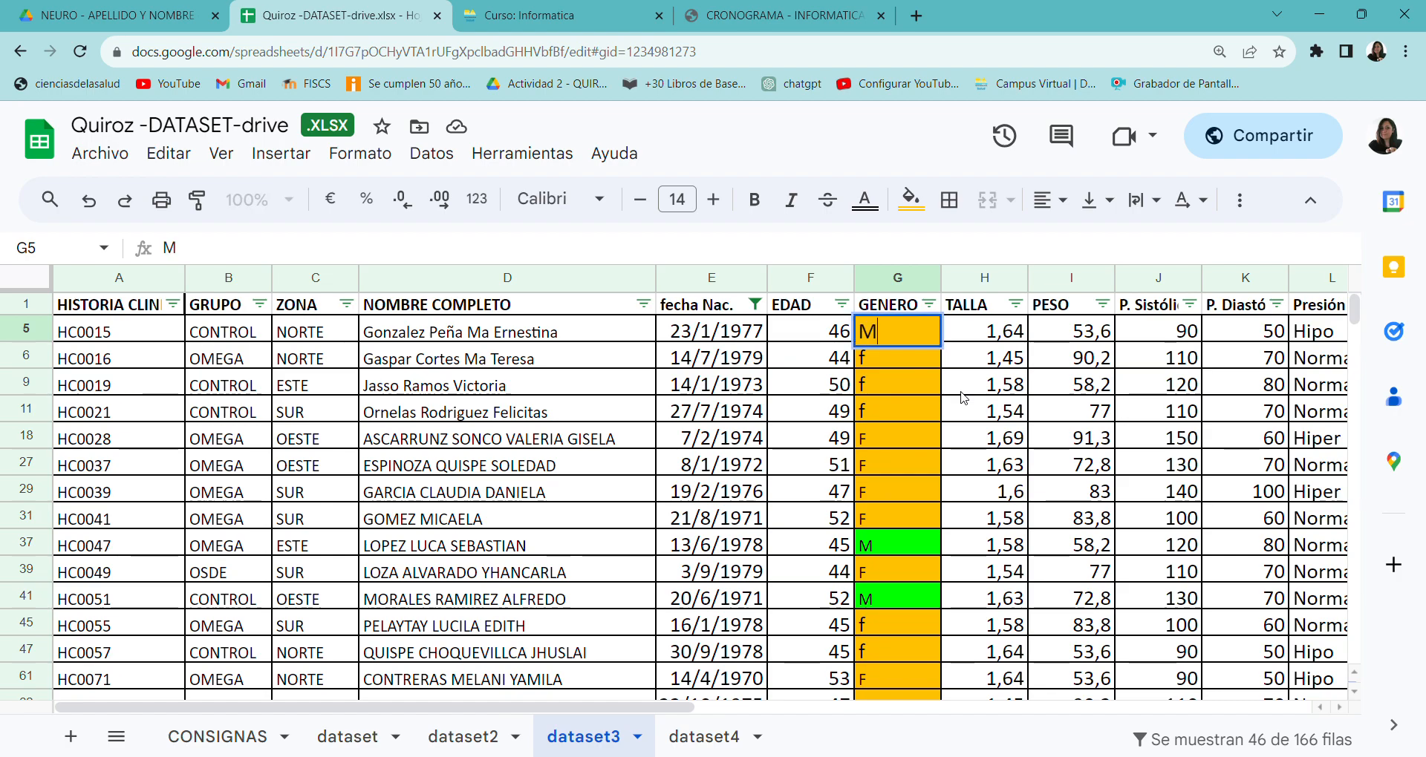
key("Return")
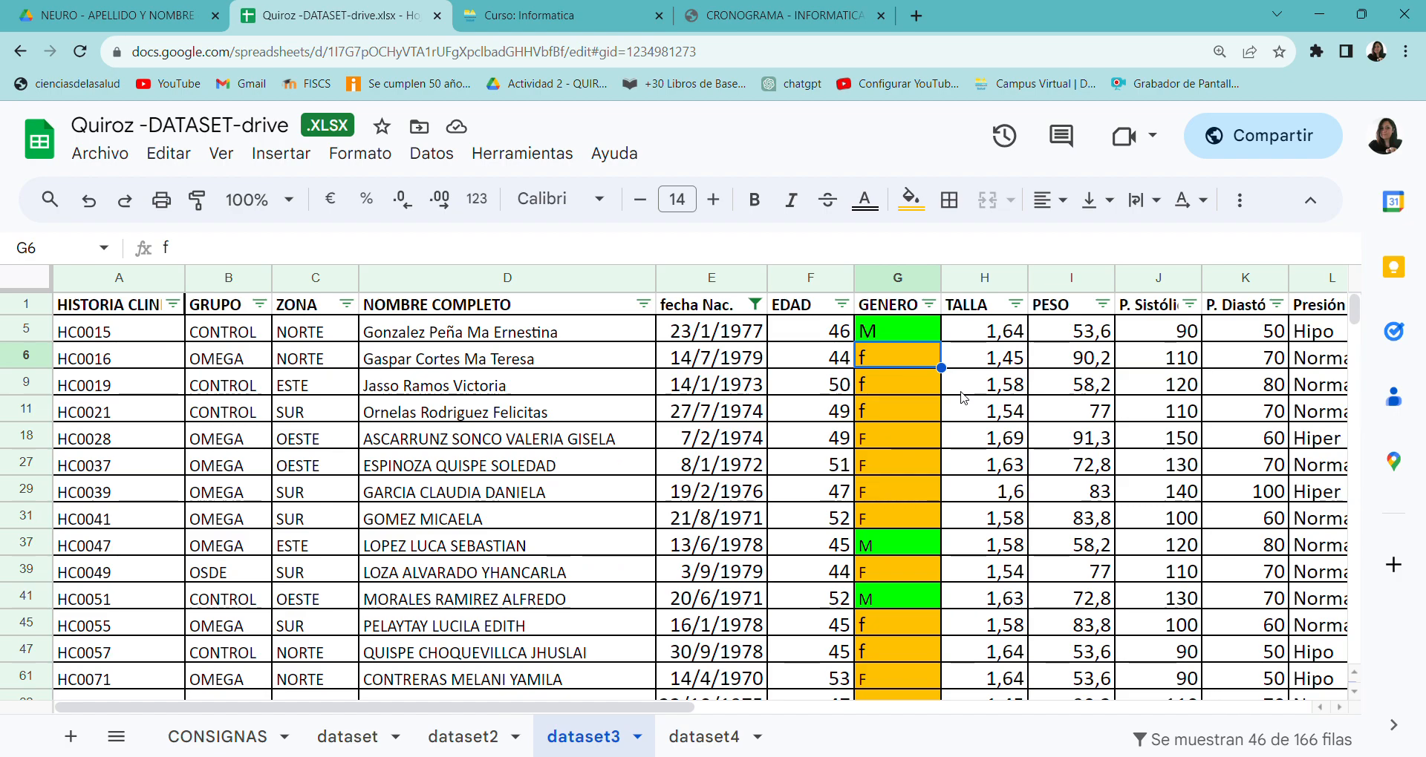
Step: Check the next task on CONSIGNAS and start a conditional formatting rule for the PESO values I3:I165 on dataset2
left_click(227, 743)
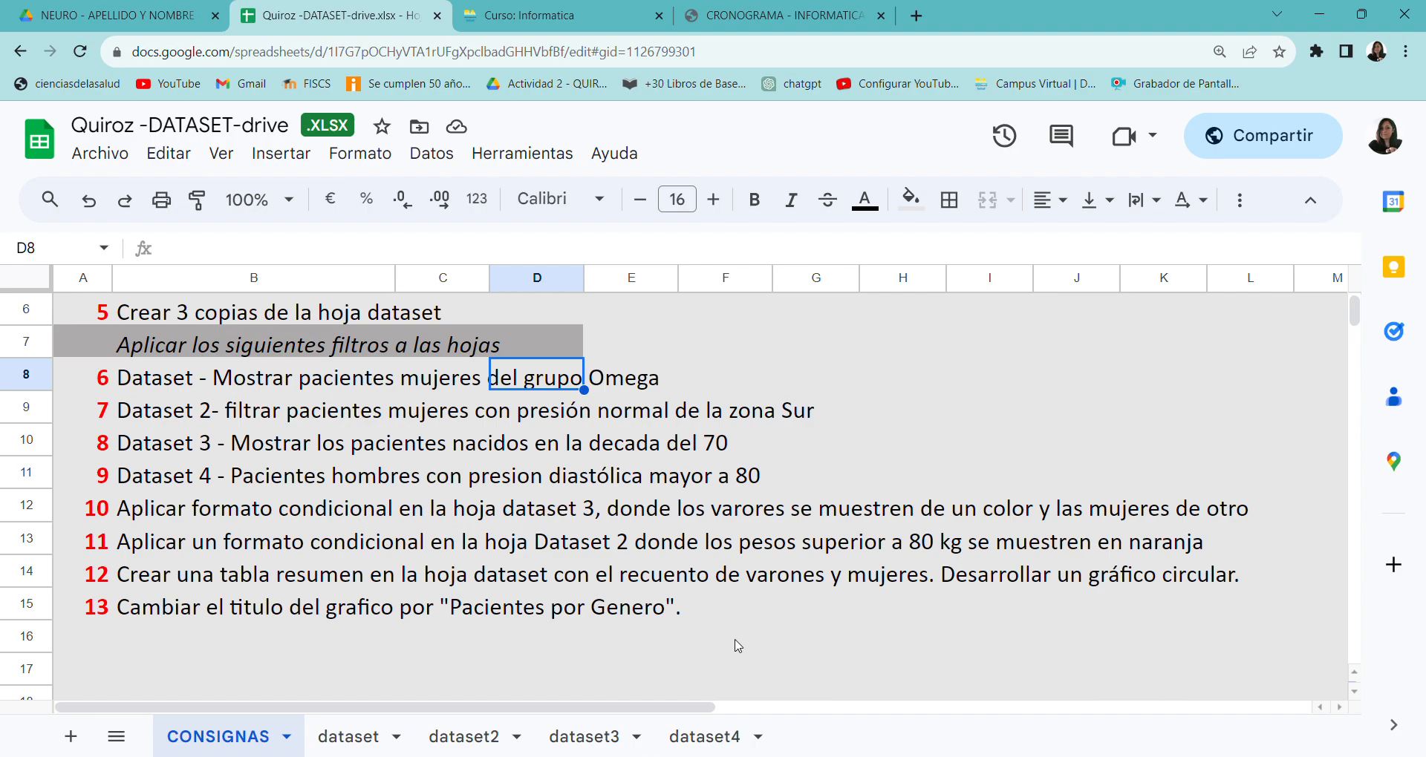
scroll(738, 646, "up", 2)
scroll(731, 642, "down", 2)
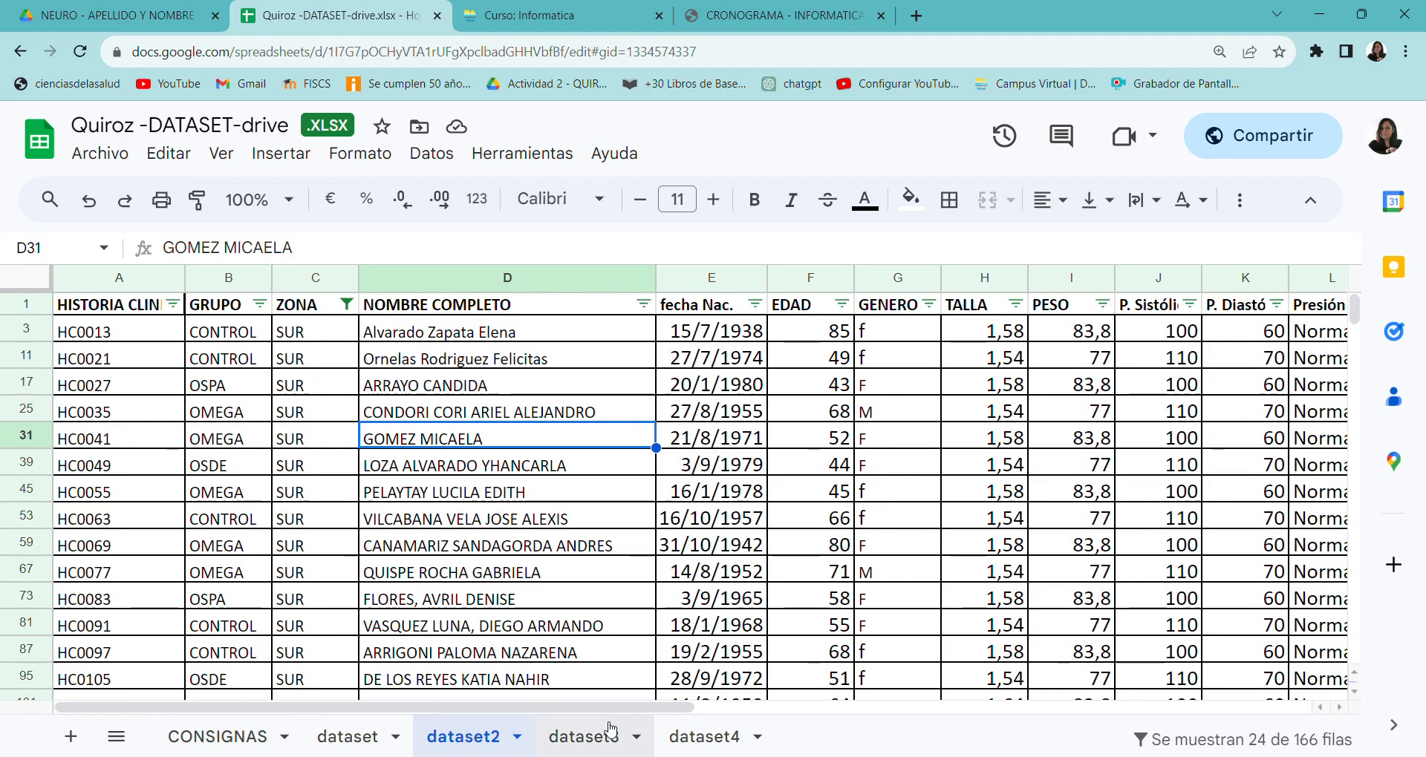
left_click(1110, 338)
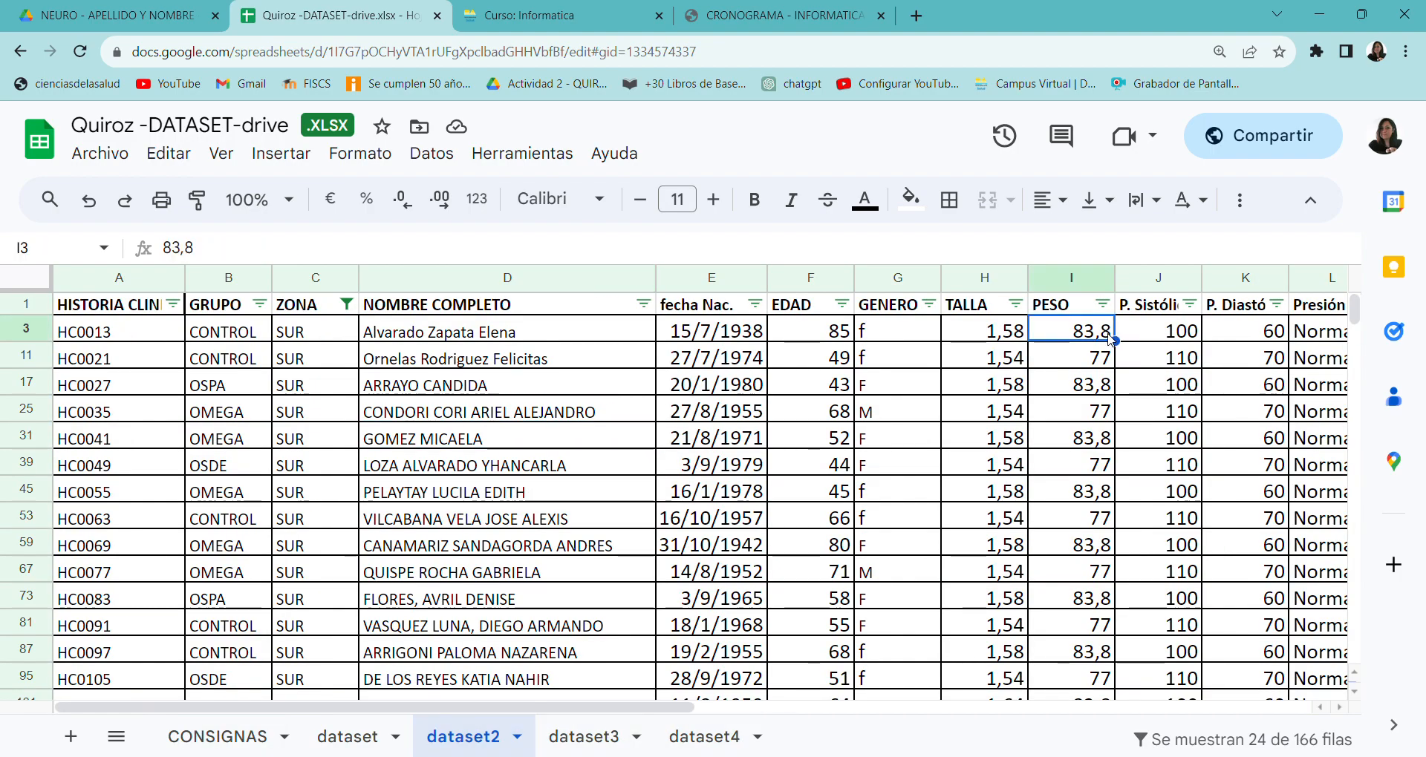
key("ctrl+shift+Down")
scroll(891, 446, "up", 5)
left_click(360, 153)
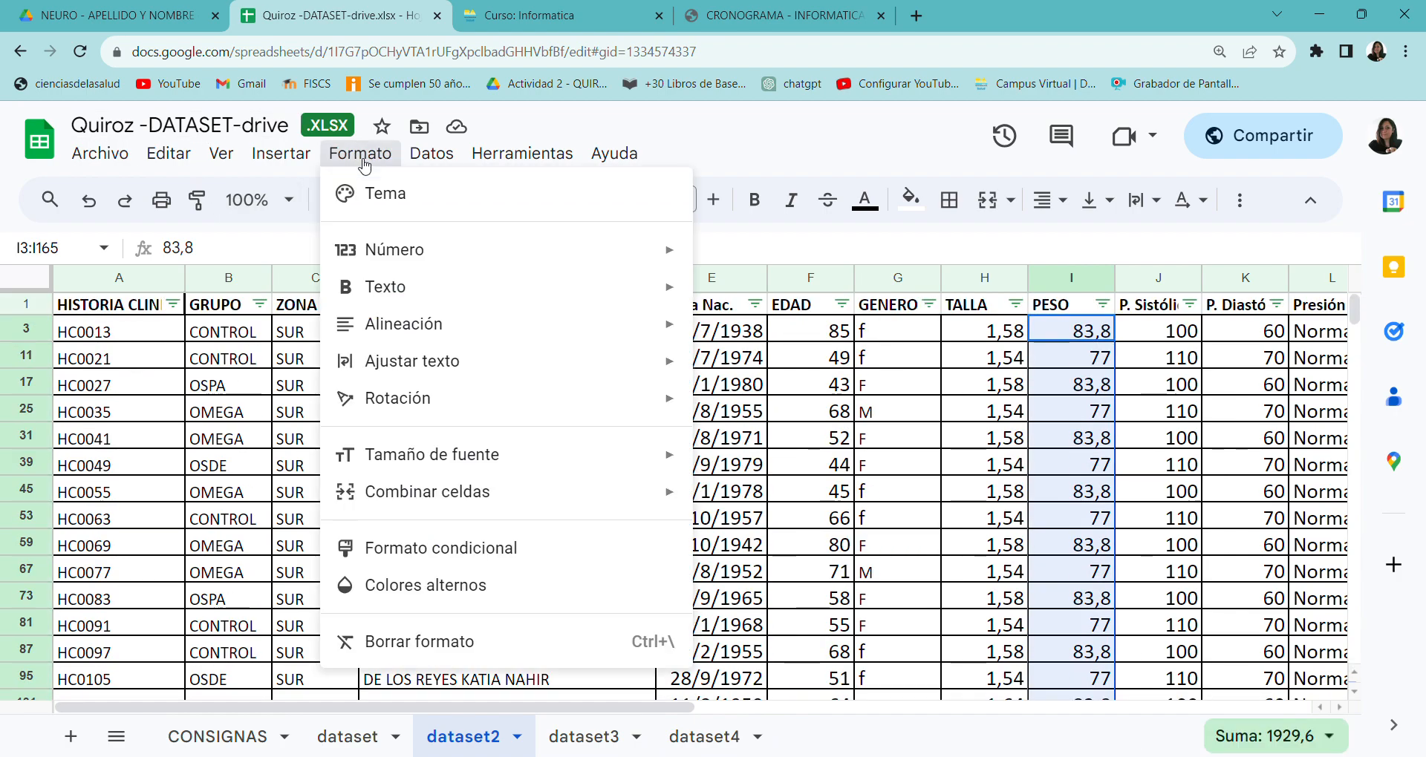
left_click(360, 548)
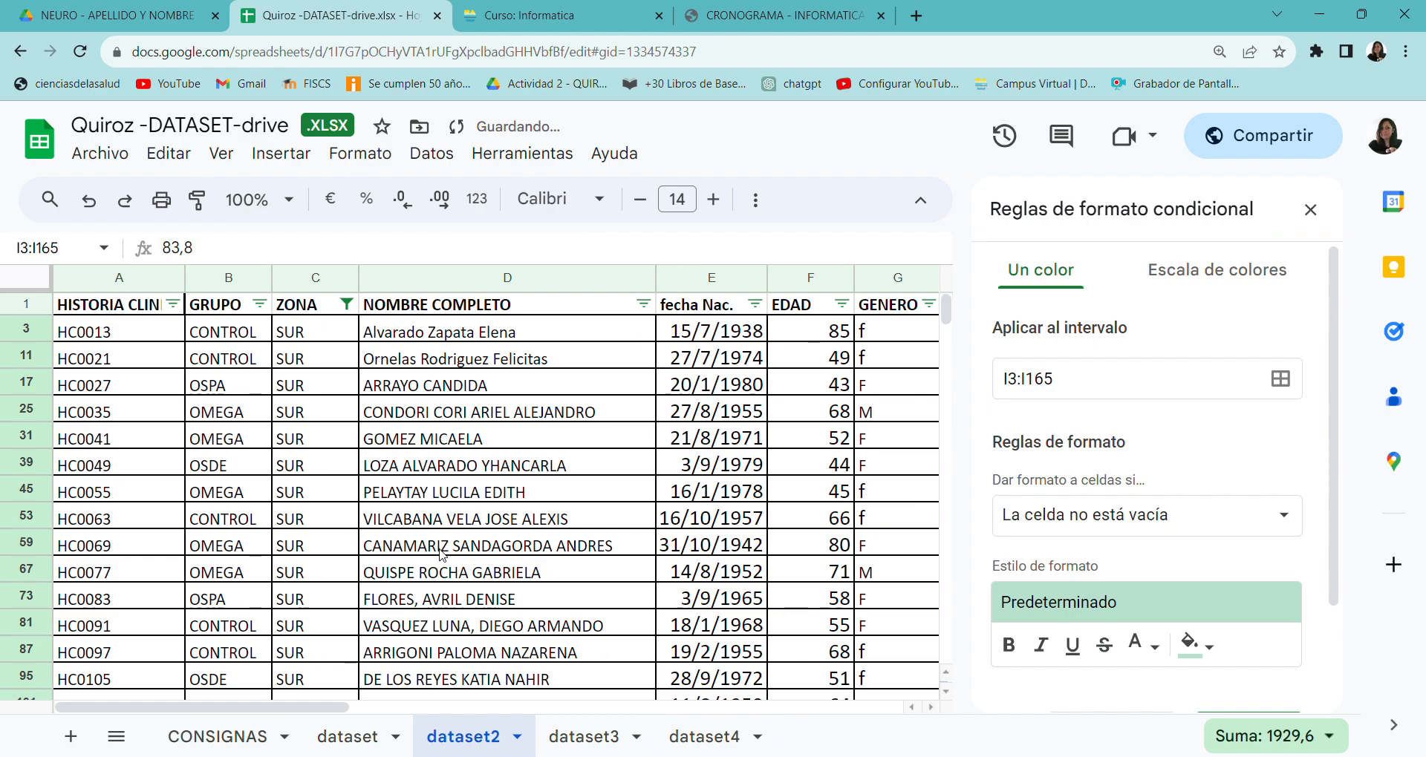
Step: Set the condition of the PESO rule to Mayor que 80
left_click(1086, 515)
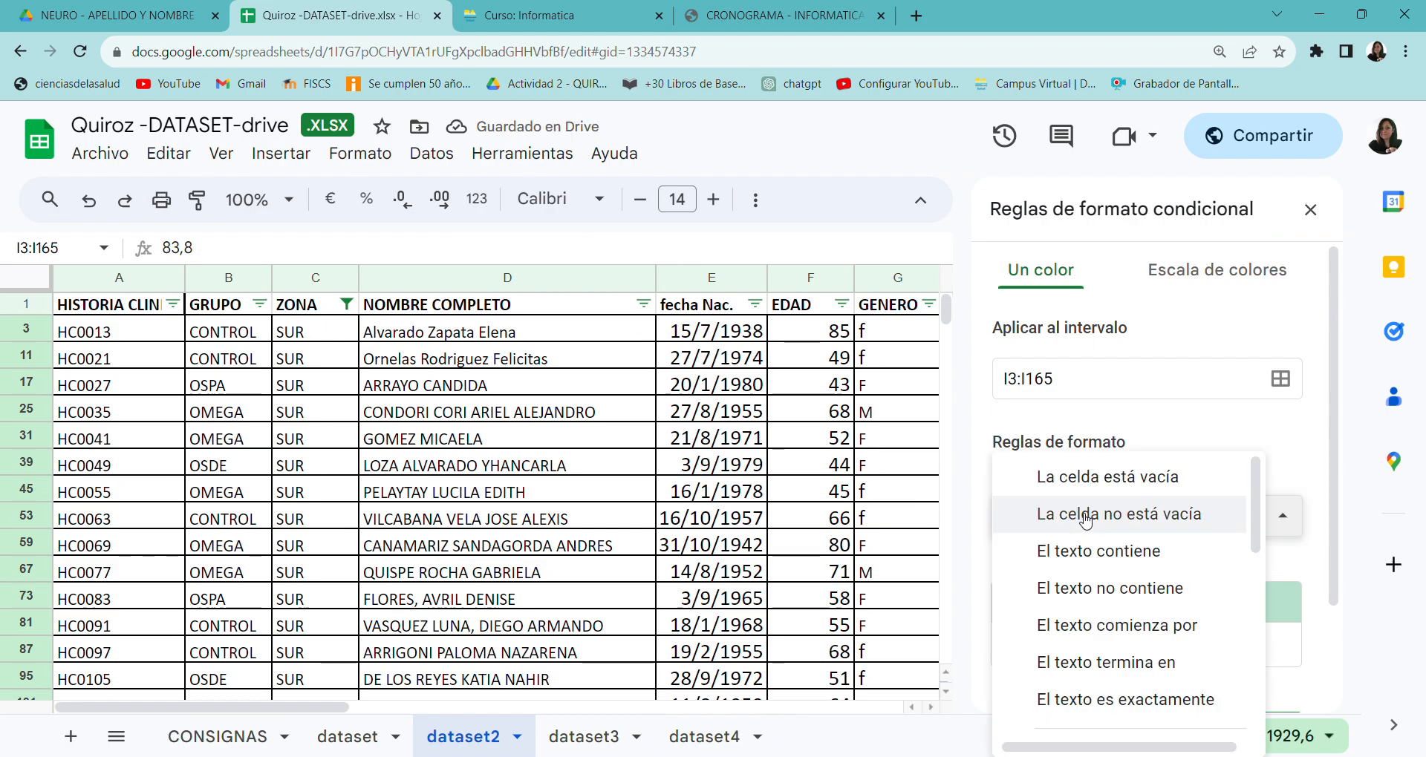
left_click_drag(1256, 509, 1244, 681)
scroll(1243, 681, "up", 2)
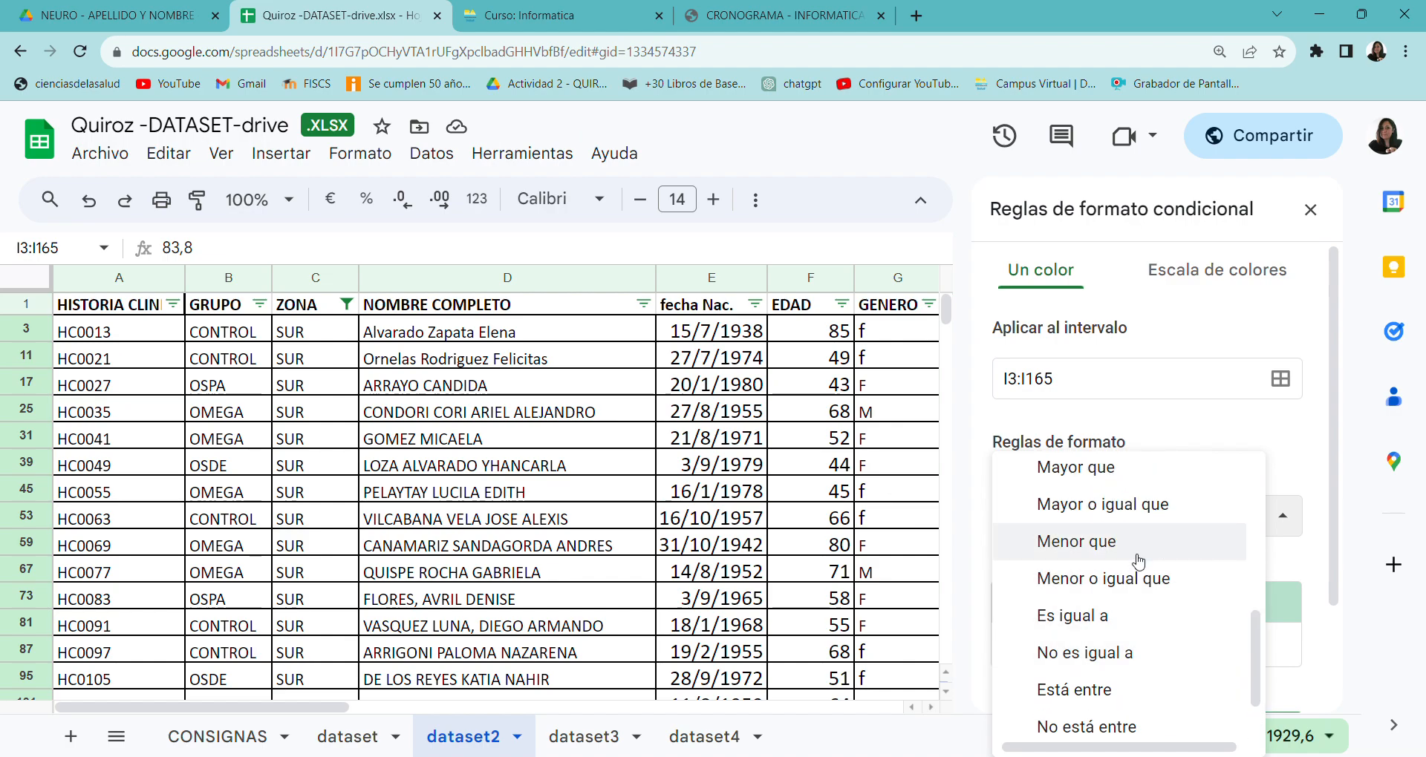
left_click(1114, 470)
left_click(1084, 580)
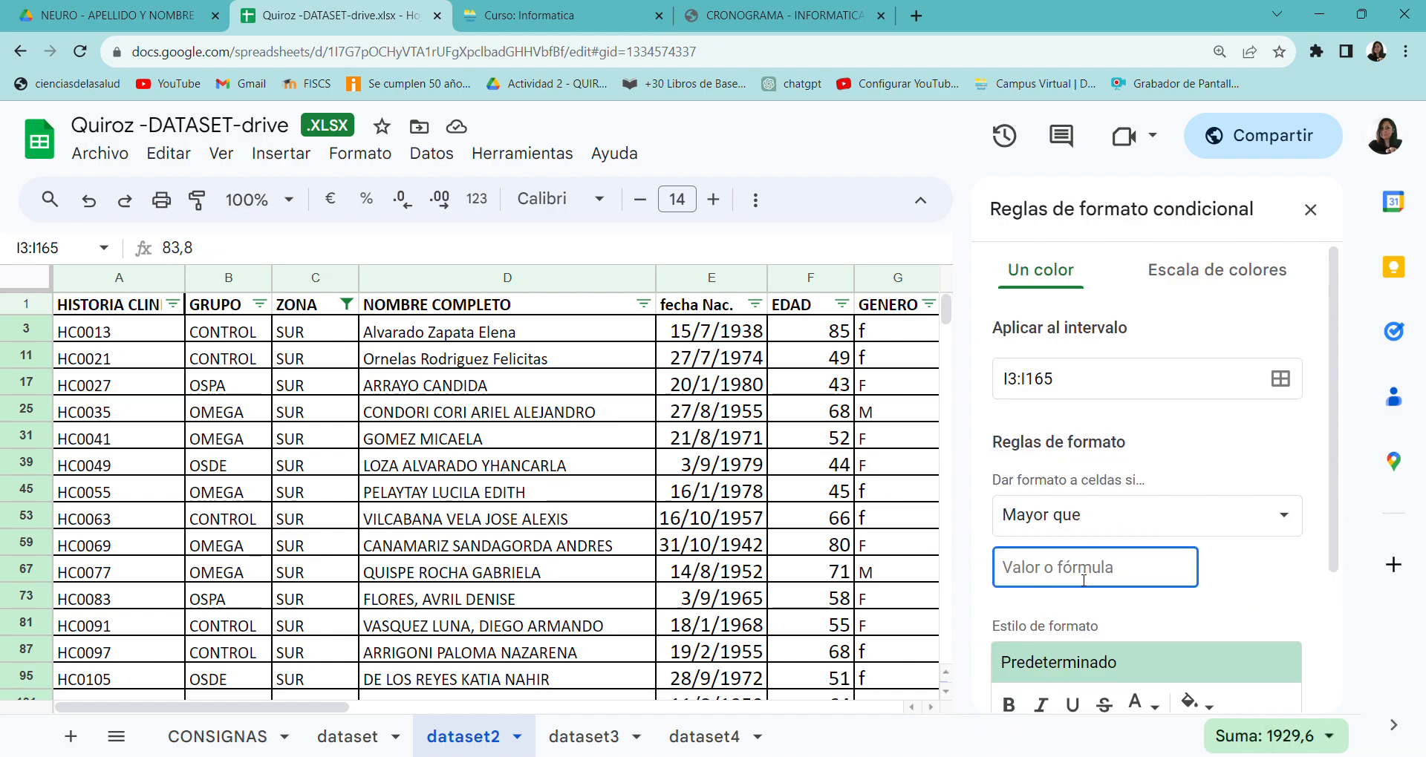
type("80")
Step: Give the PESO rule a light yellow-orange fill, save it and close the conditional formatting rules
left_click_drag(1337, 331, 1344, 465)
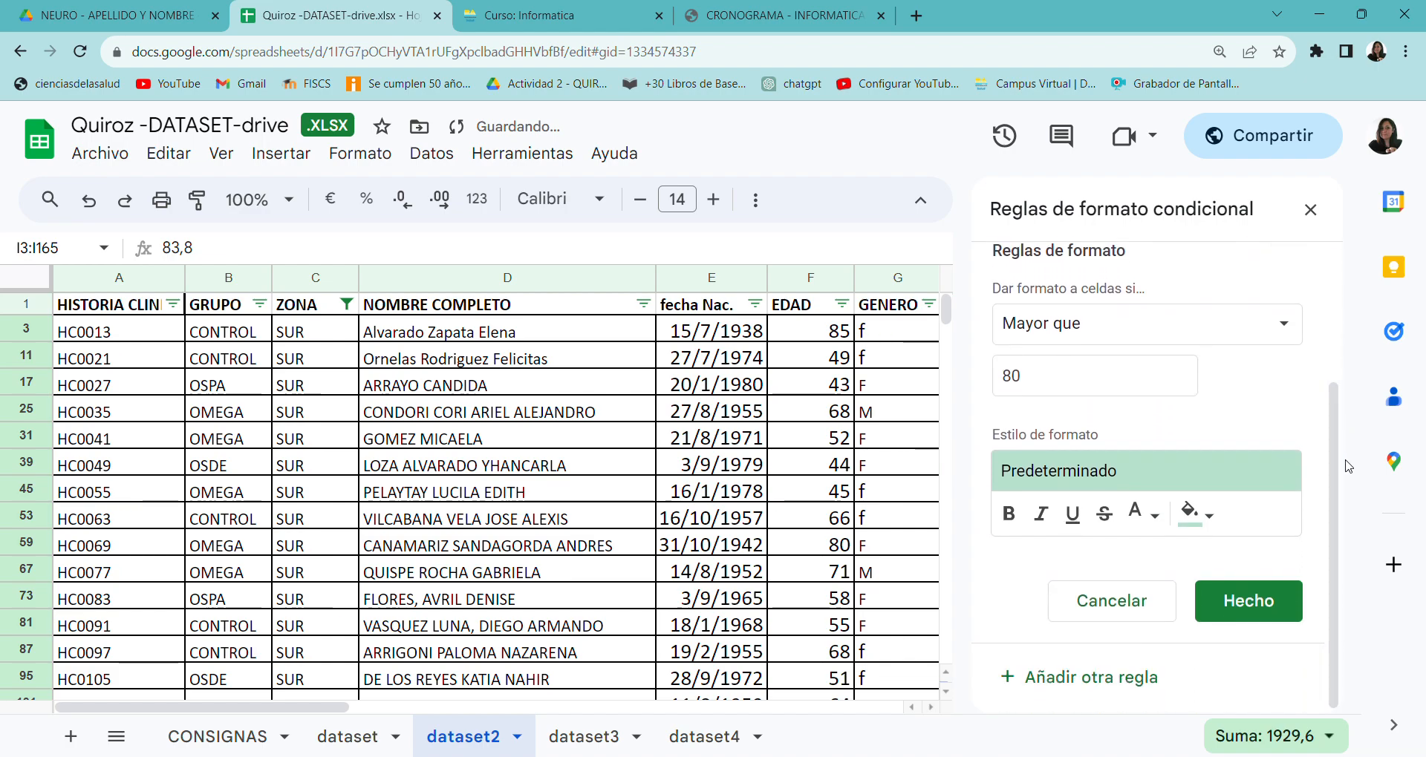
left_click(1210, 522)
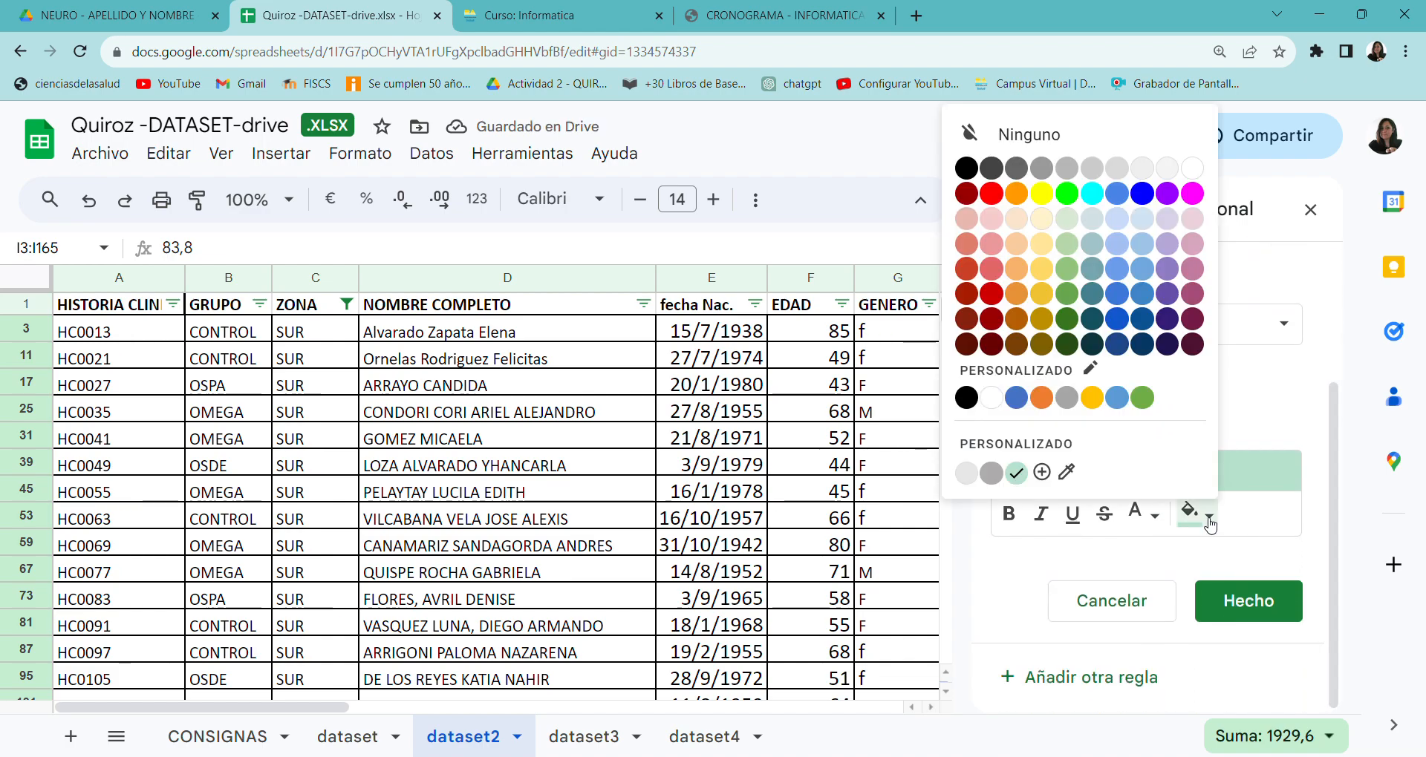
left_click(1041, 270)
left_click(1237, 605)
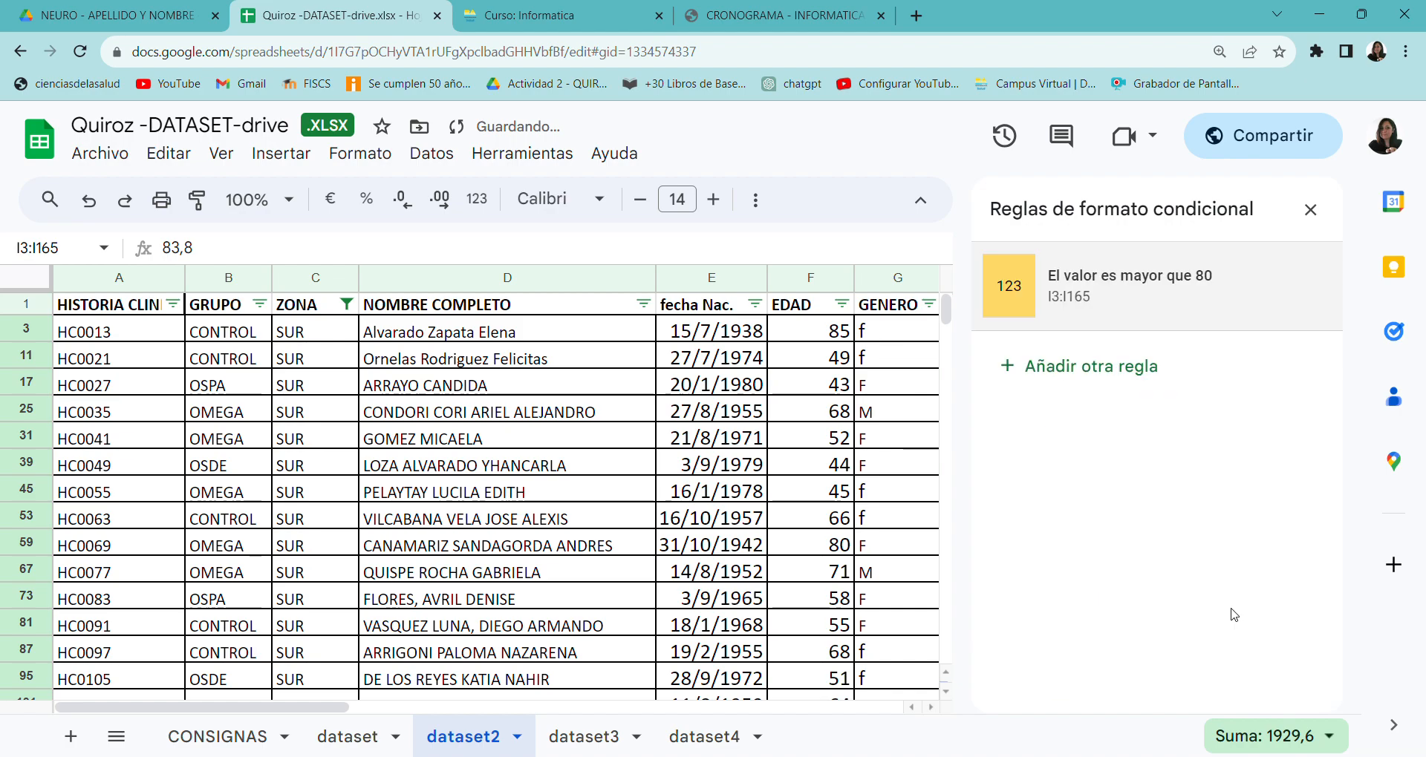
left_click(1300, 211)
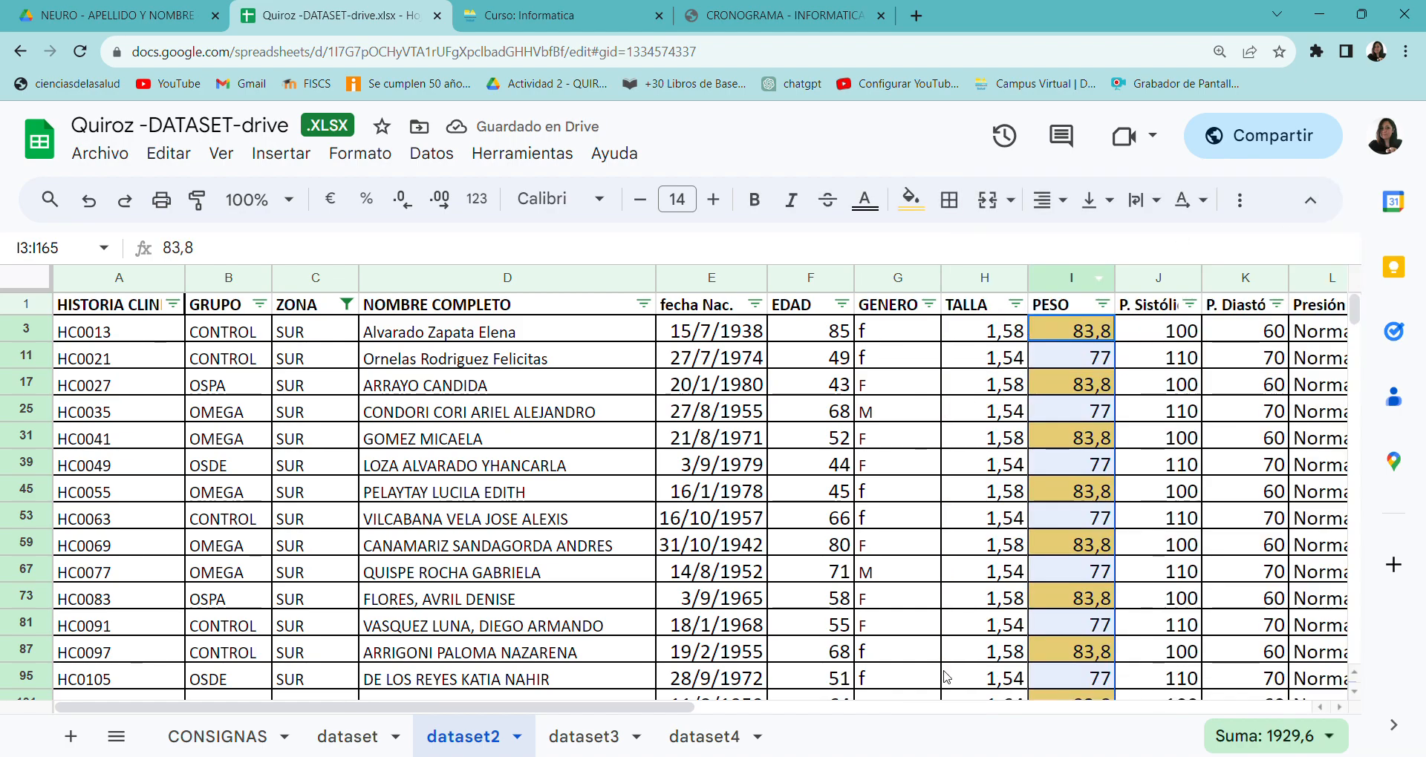
left_click_drag(643, 709, 765, 714)
left_click(939, 489)
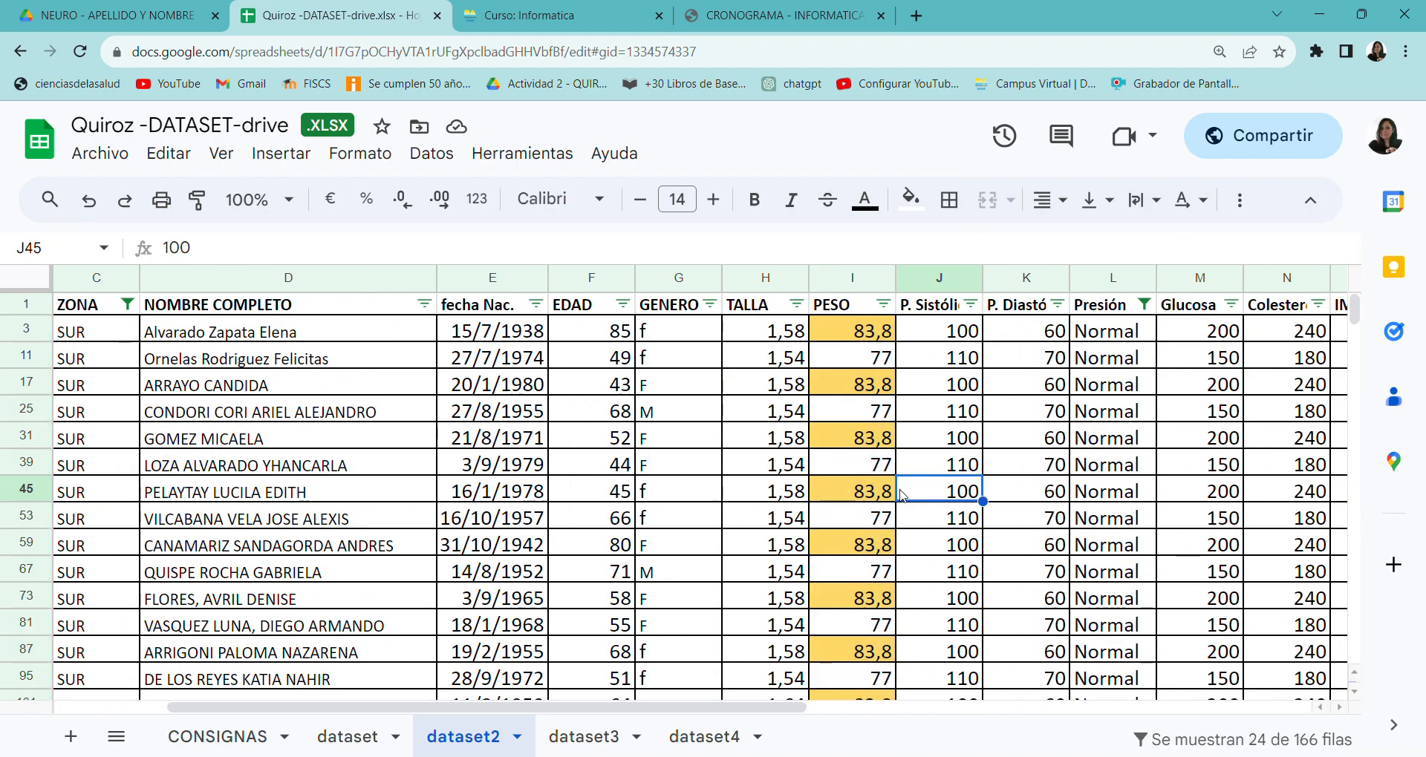
Step: Review the highlighted weights on dataset2 and change the PESO value in I17 to 75
scroll(849, 526, "down", 10)
scroll(848, 525, "up", 10)
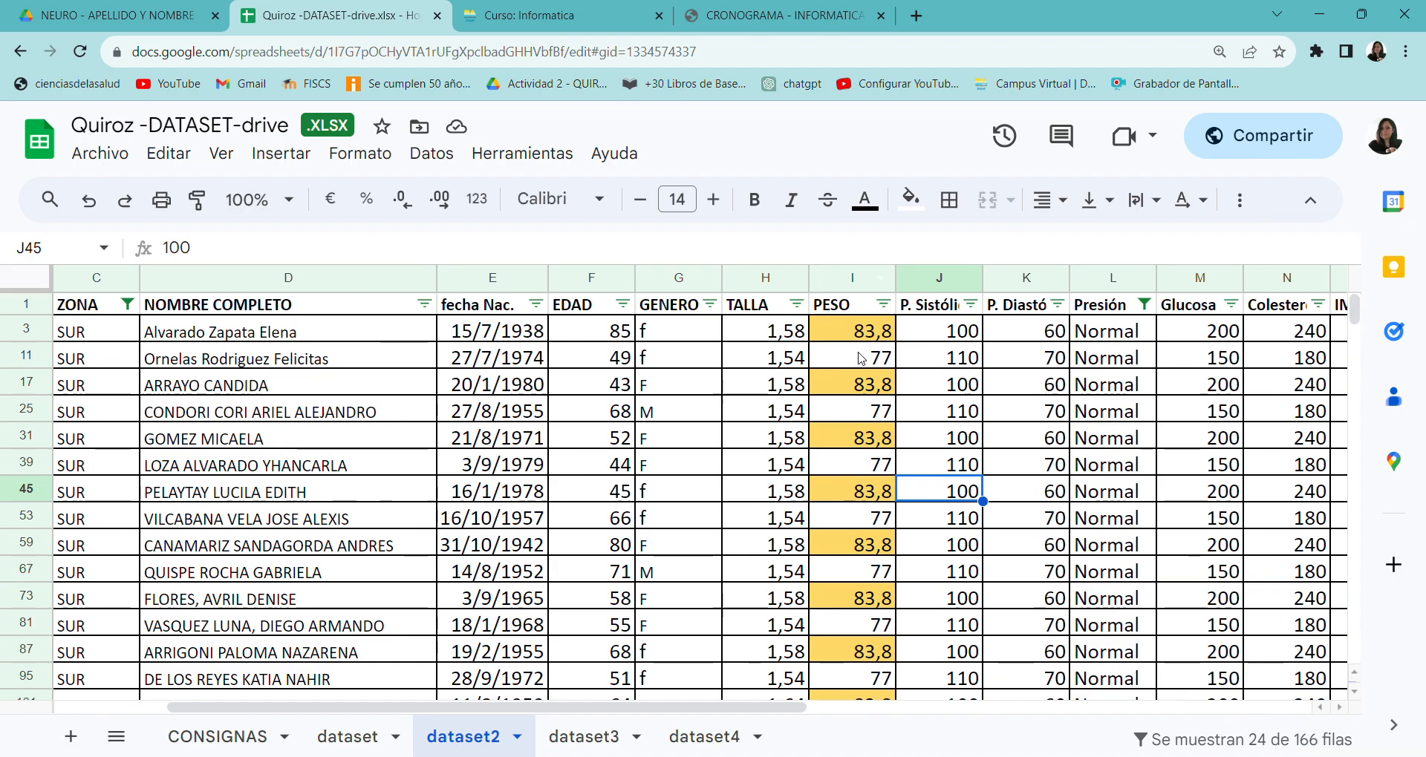
left_click(865, 387)
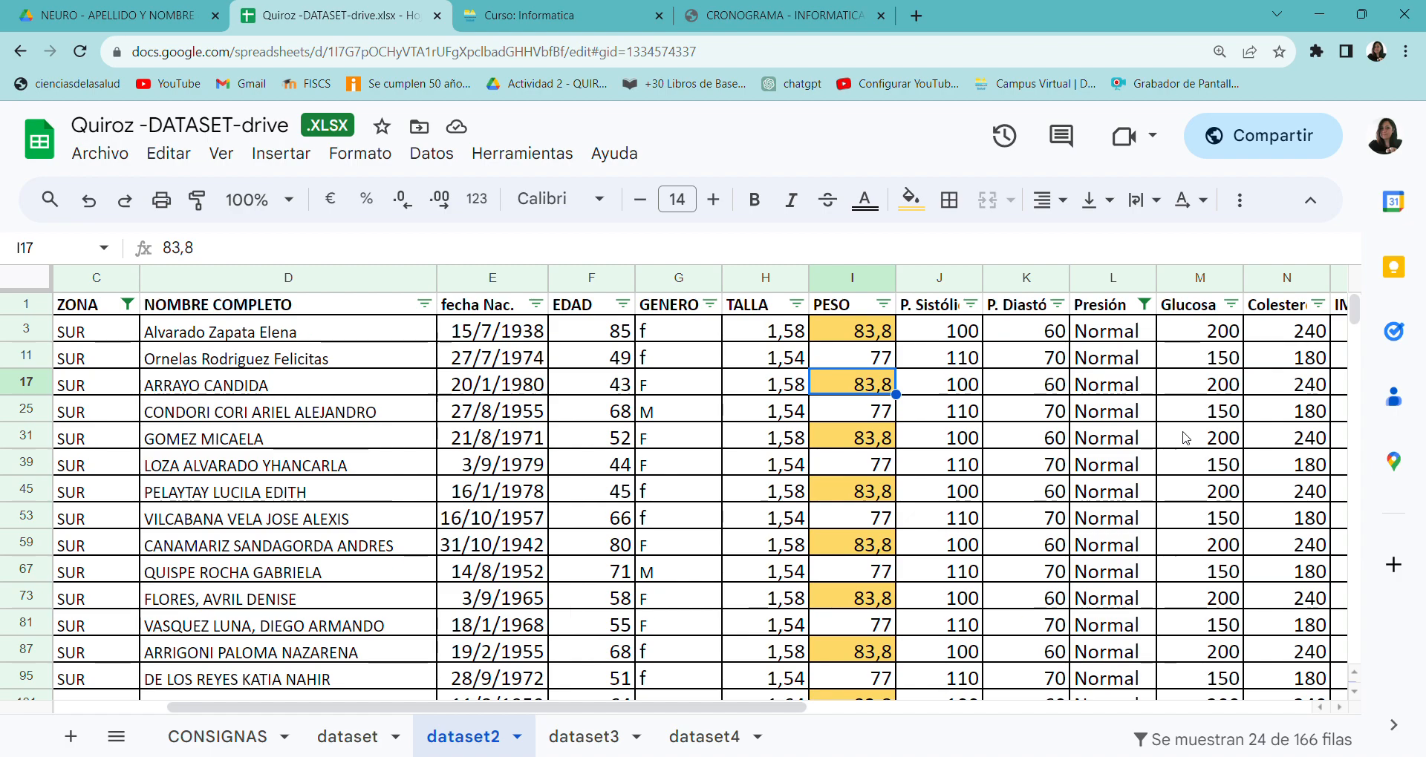
type("75")
key("Return")
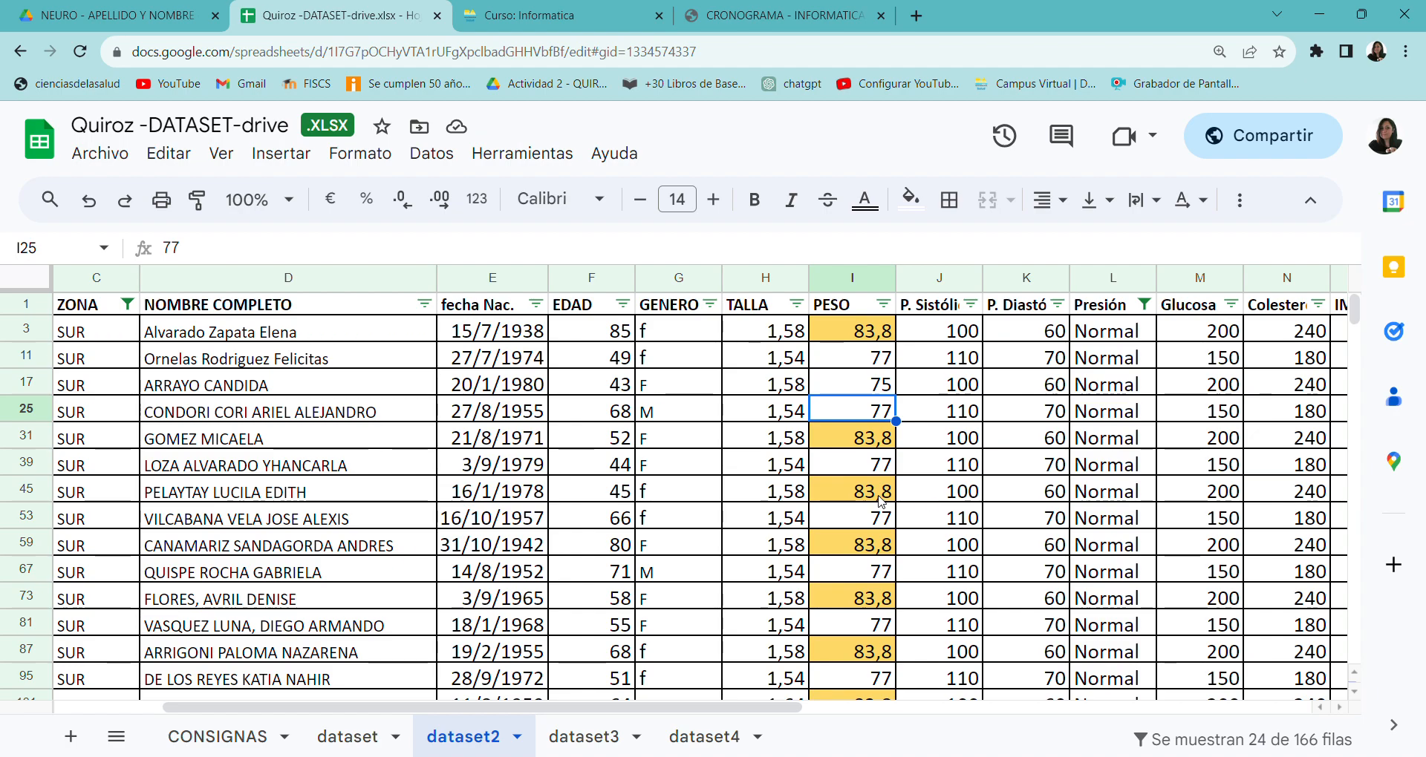
Step: Check the summary table task on CONSIGNAS and enter the labels MUJERES in R6 and VARONES in R7 on the dataset sheet
left_click(221, 739)
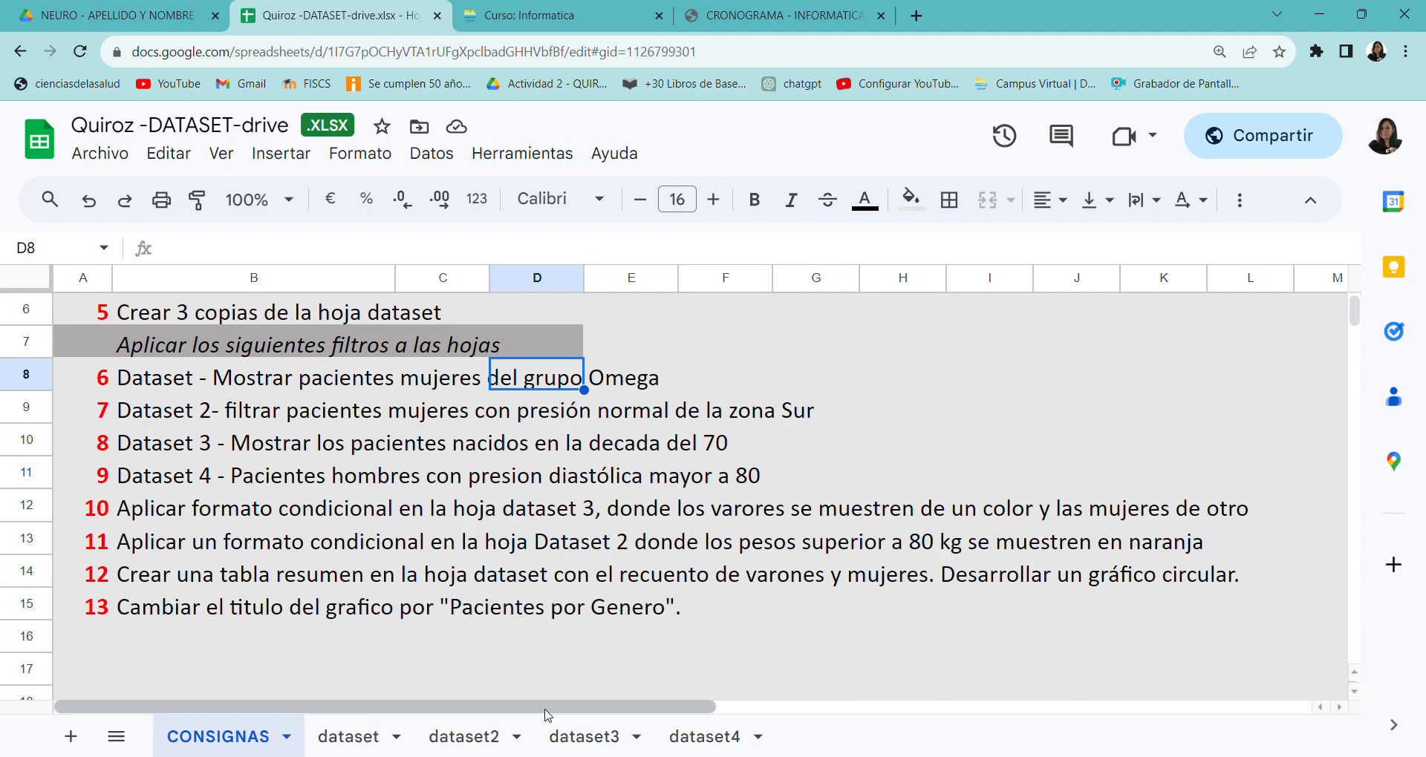
left_click(363, 738)
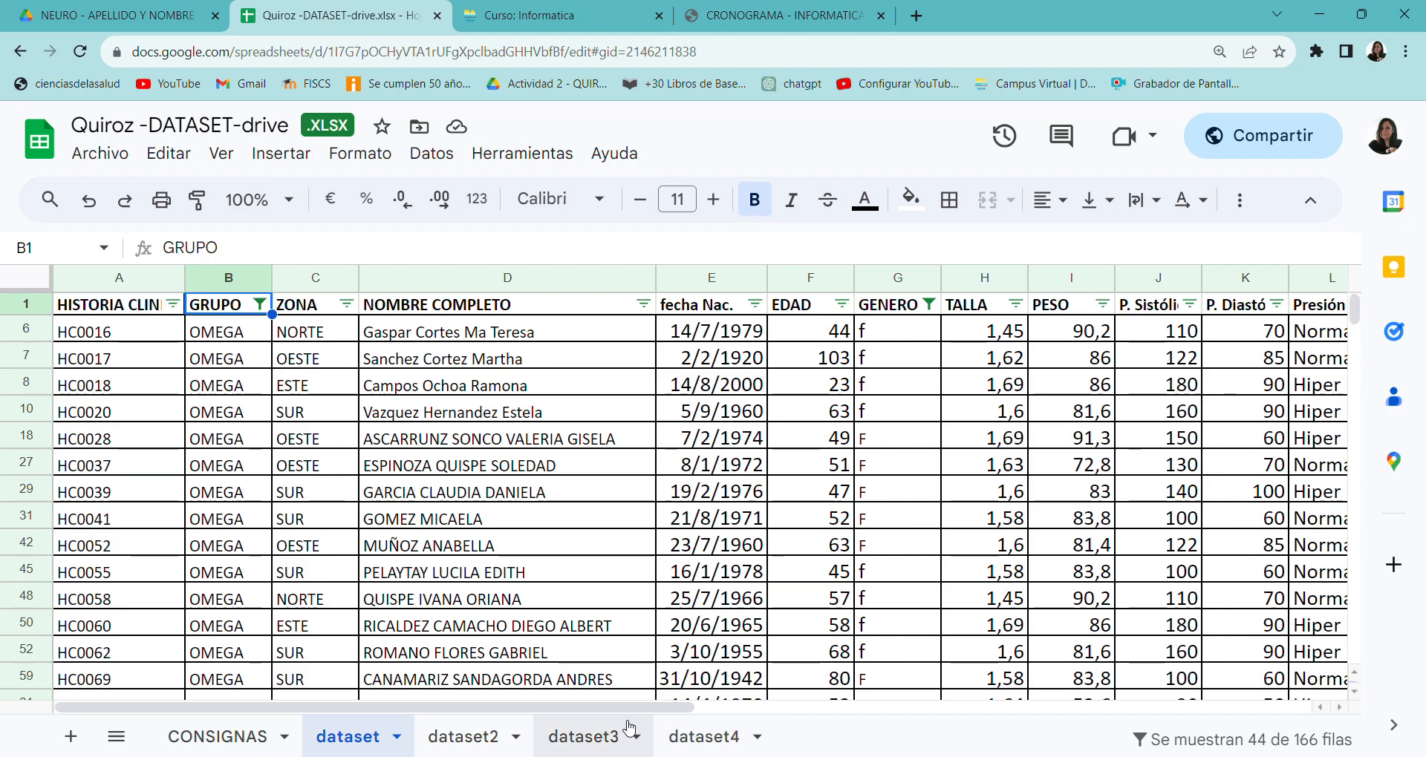
left_click_drag(469, 711, 982, 702)
left_click(791, 326)
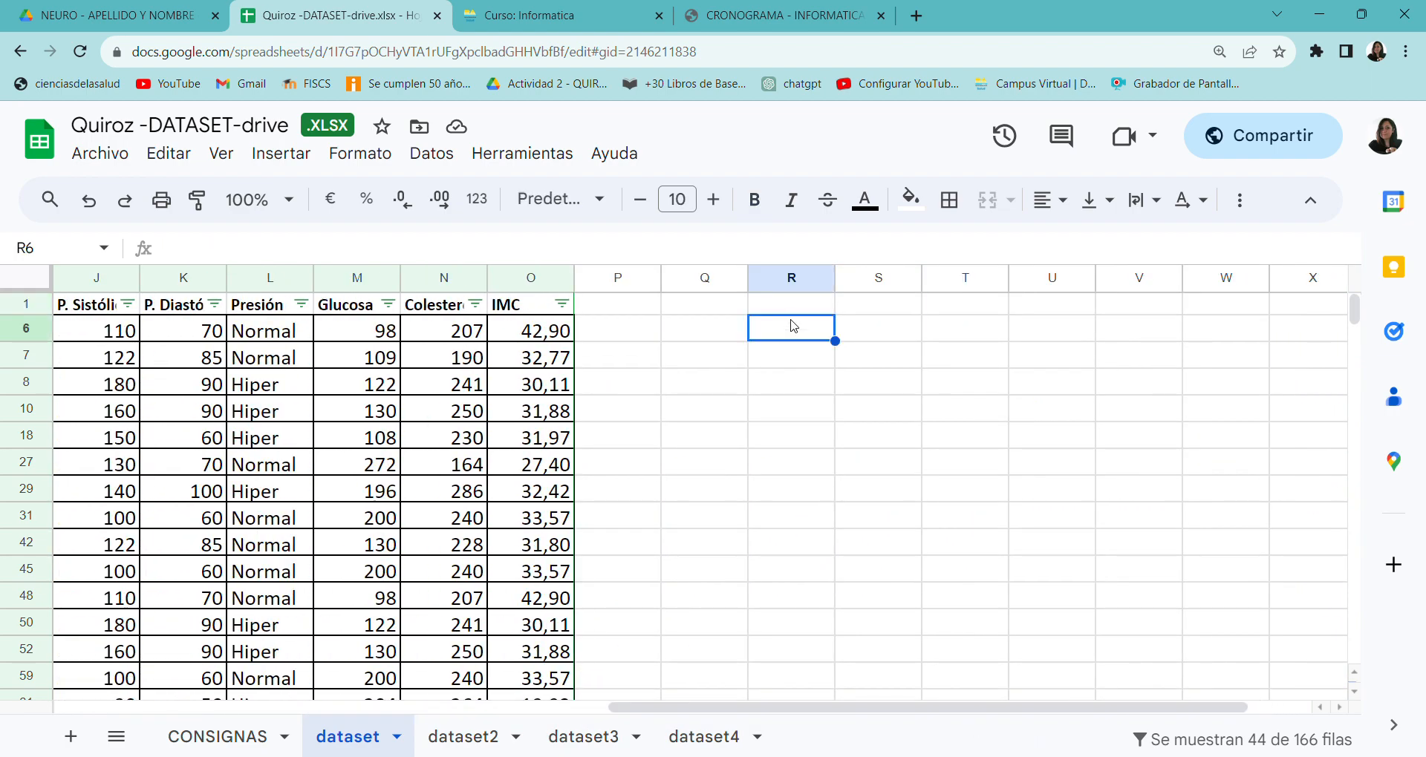
type("MUJERES")
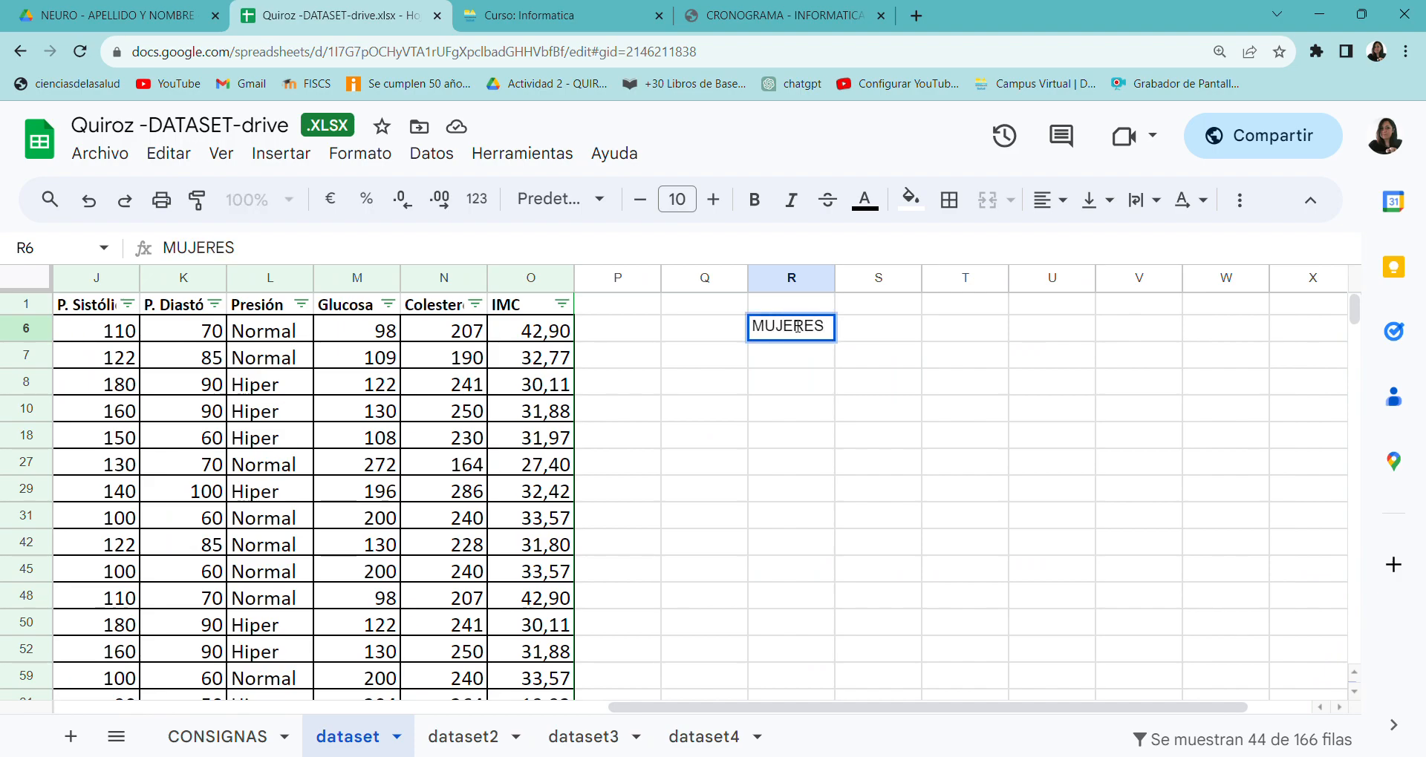
key("Return")
type("VARONES")
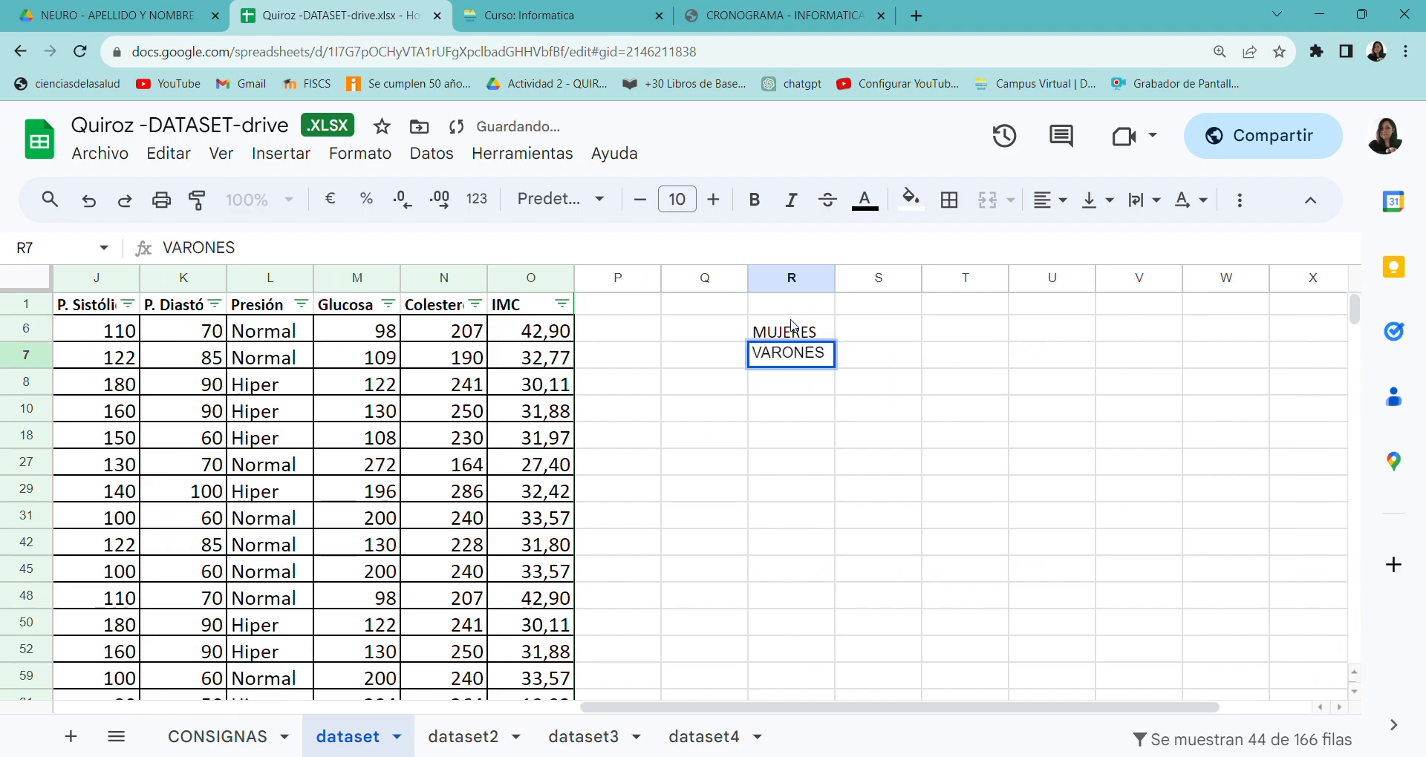
left_click(791, 326)
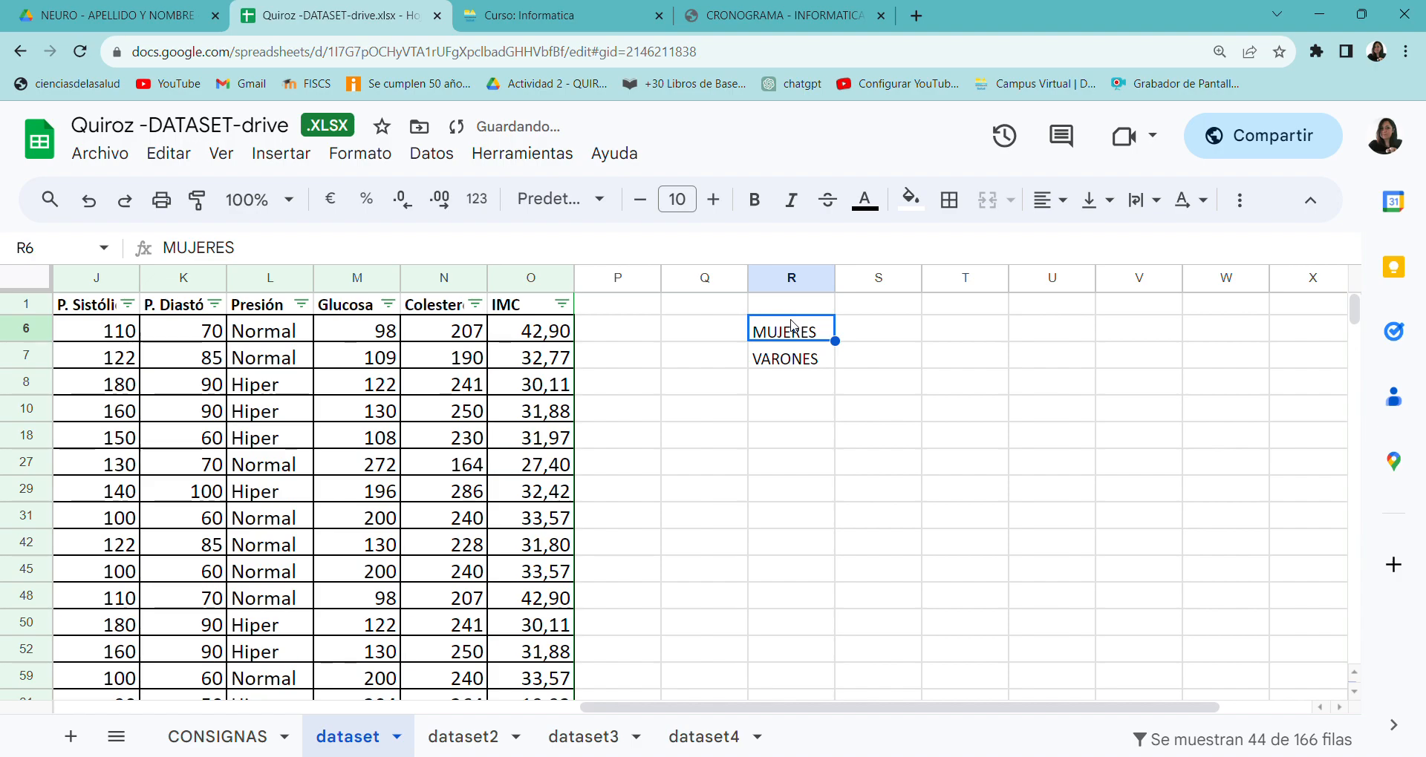
Step: Count the women in S6 with the formula =CONTAR.SI(G6:G164;"f") and reject the suggested autofill
key("Right")
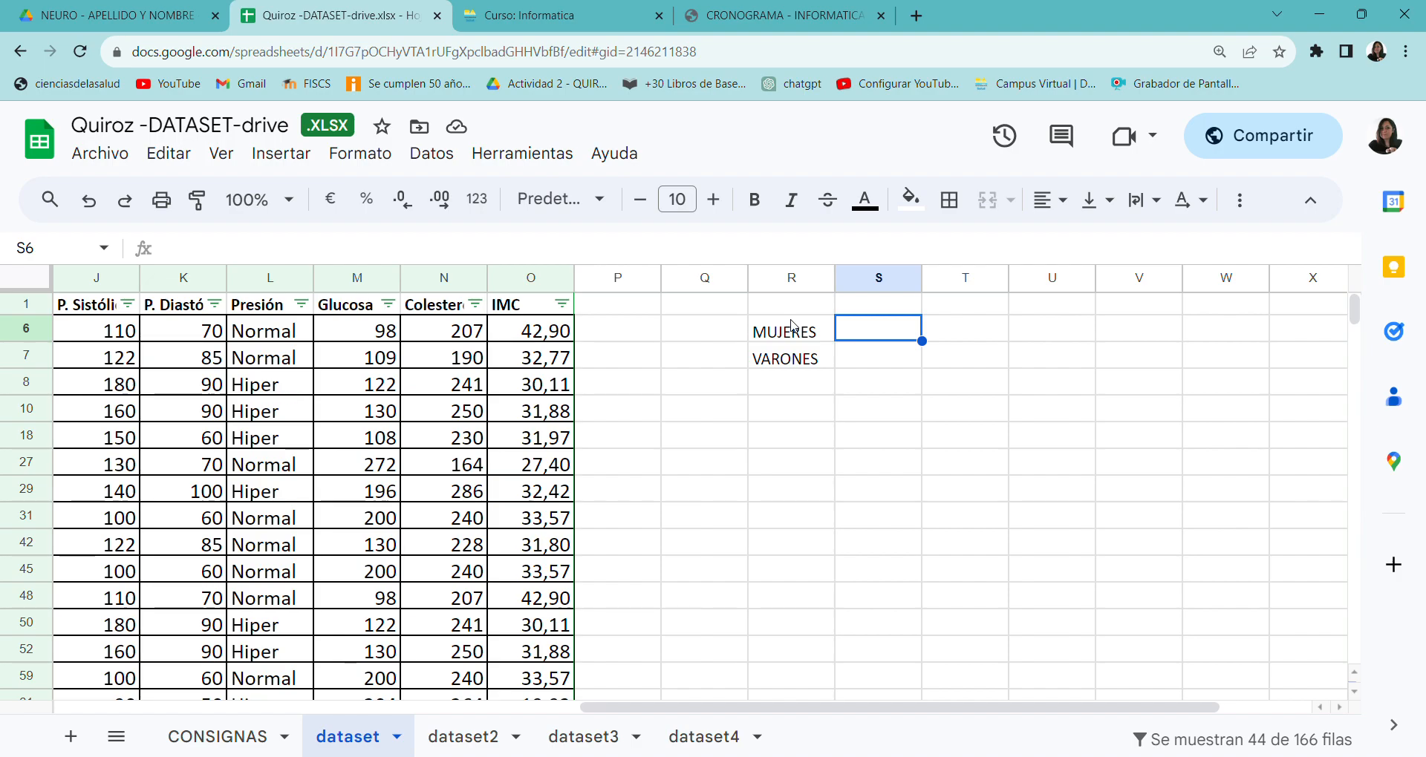
type("=CONTAR.SI(")
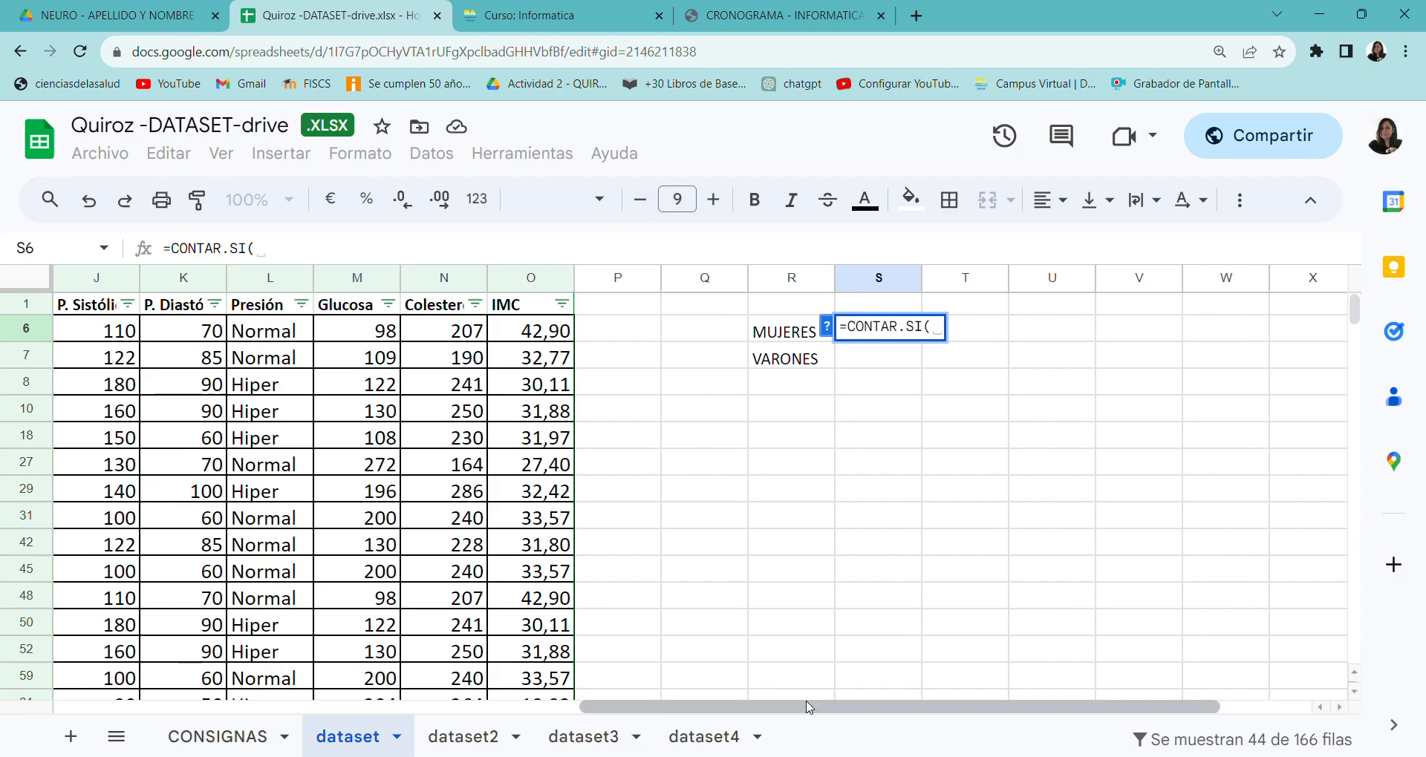
scroll(579, 401, "left", 5)
left_click(754, 332)
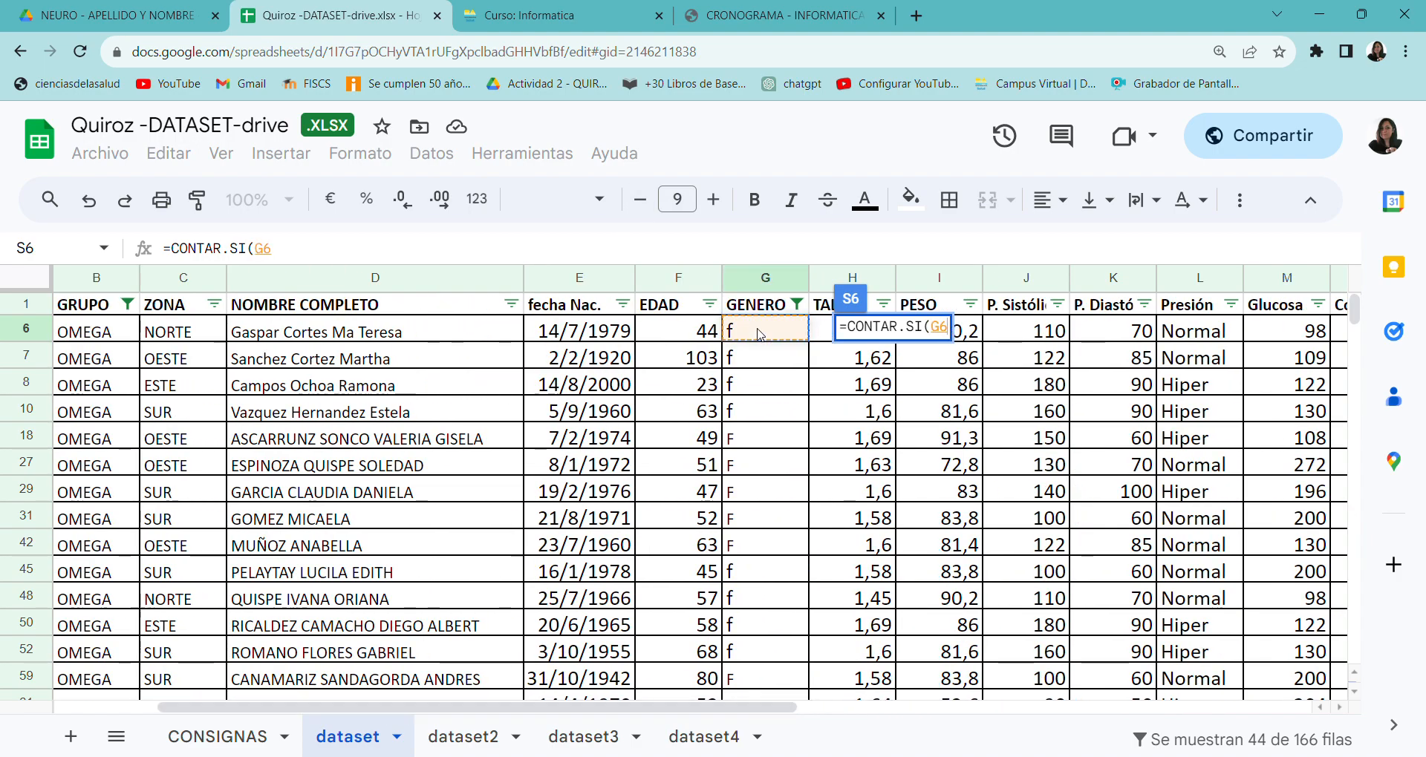
key("ctrl+shift+Down")
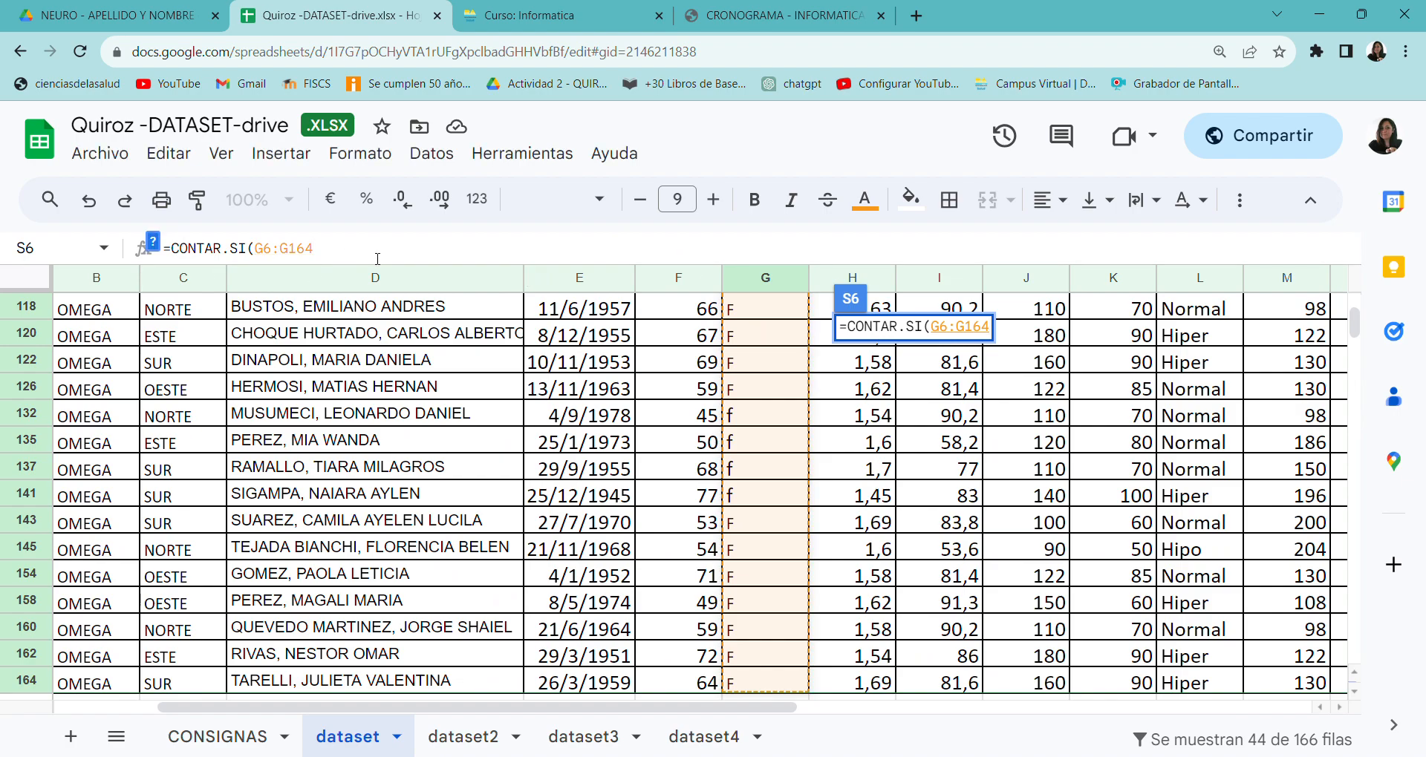
type(";\"")
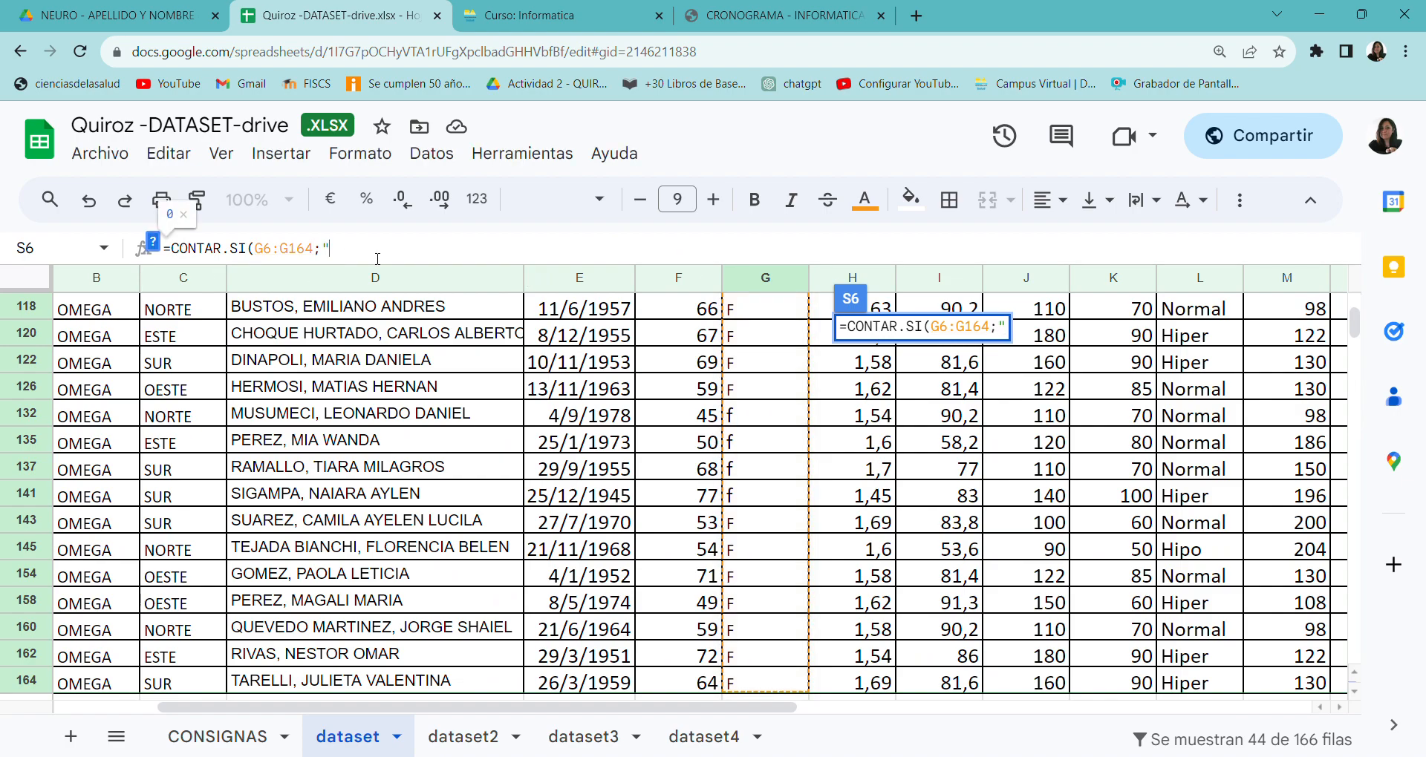
type("f\")")
key("Return")
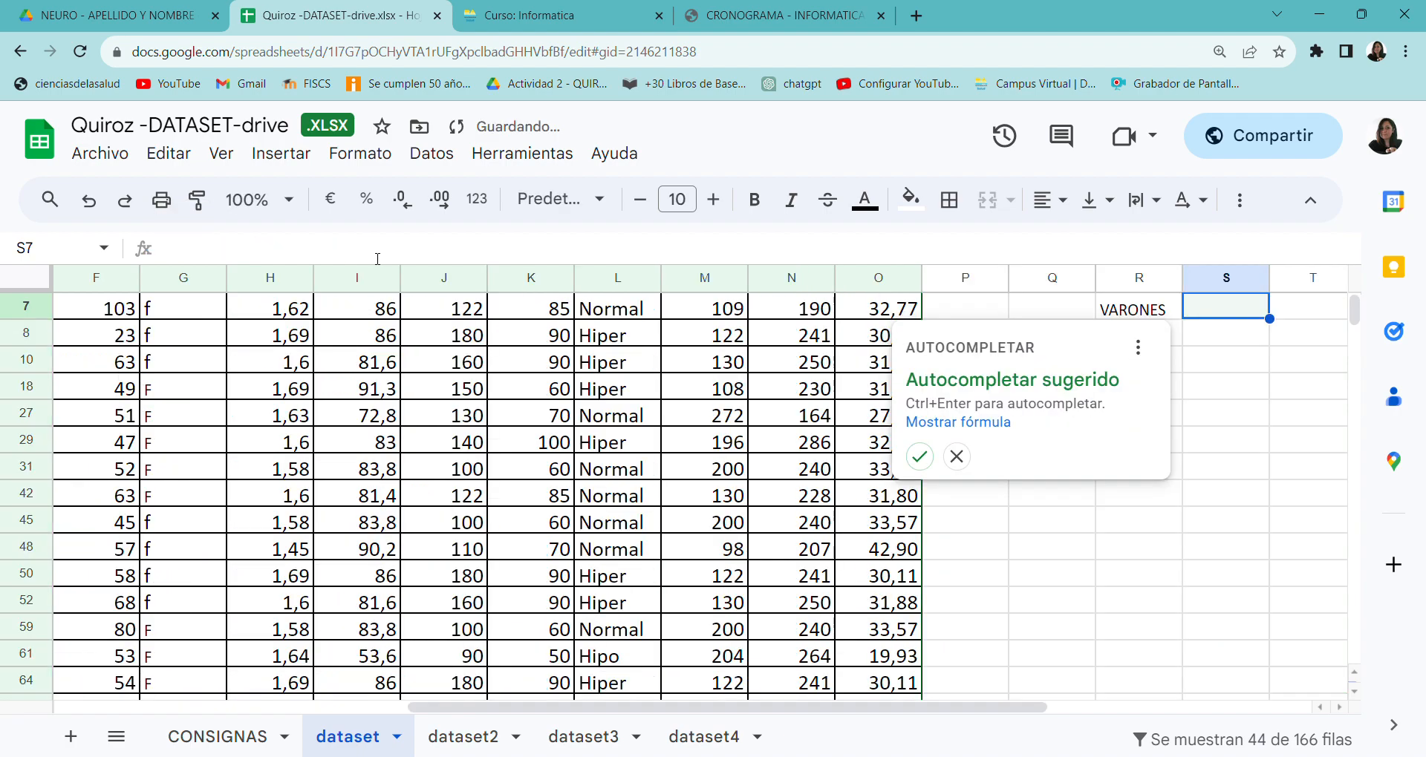
left_click(957, 456)
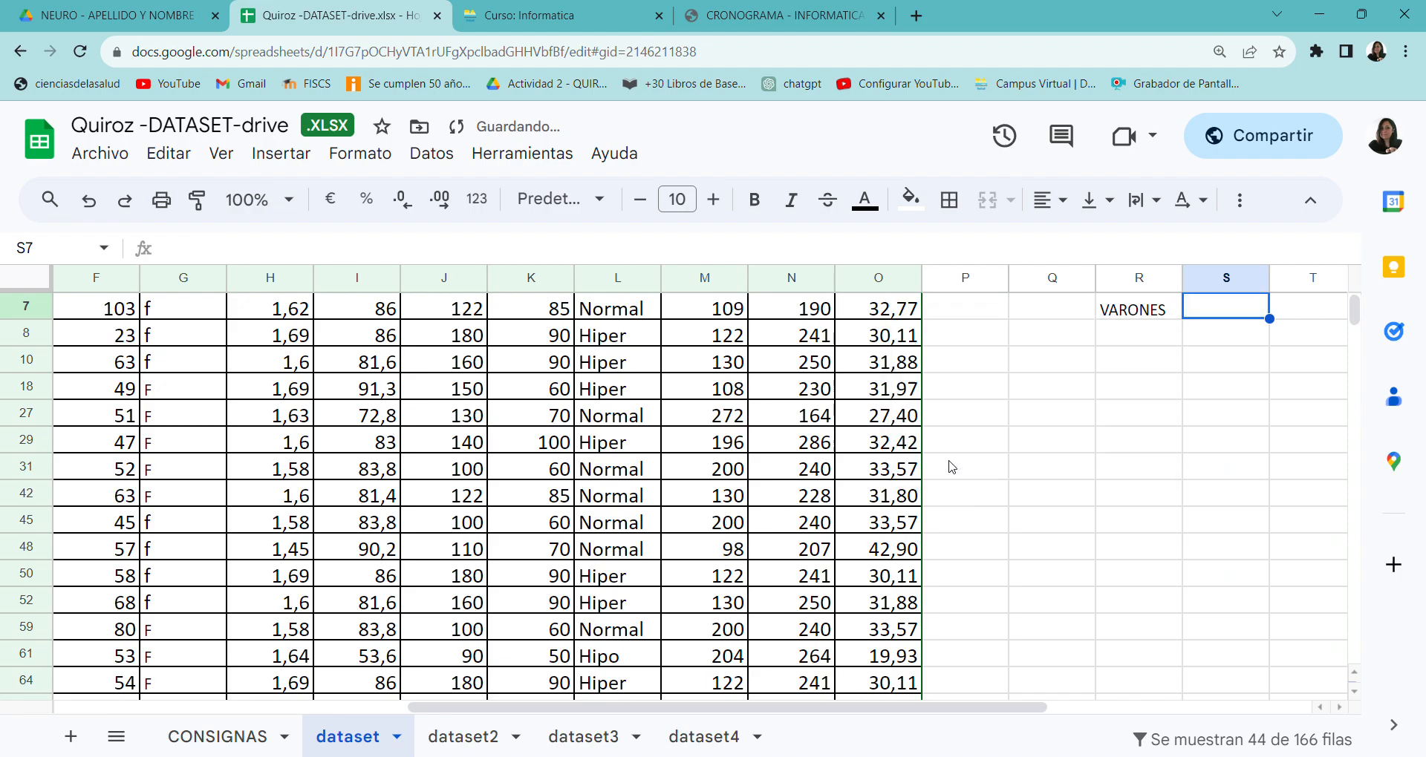
scroll(1218, 573, "up", 1)
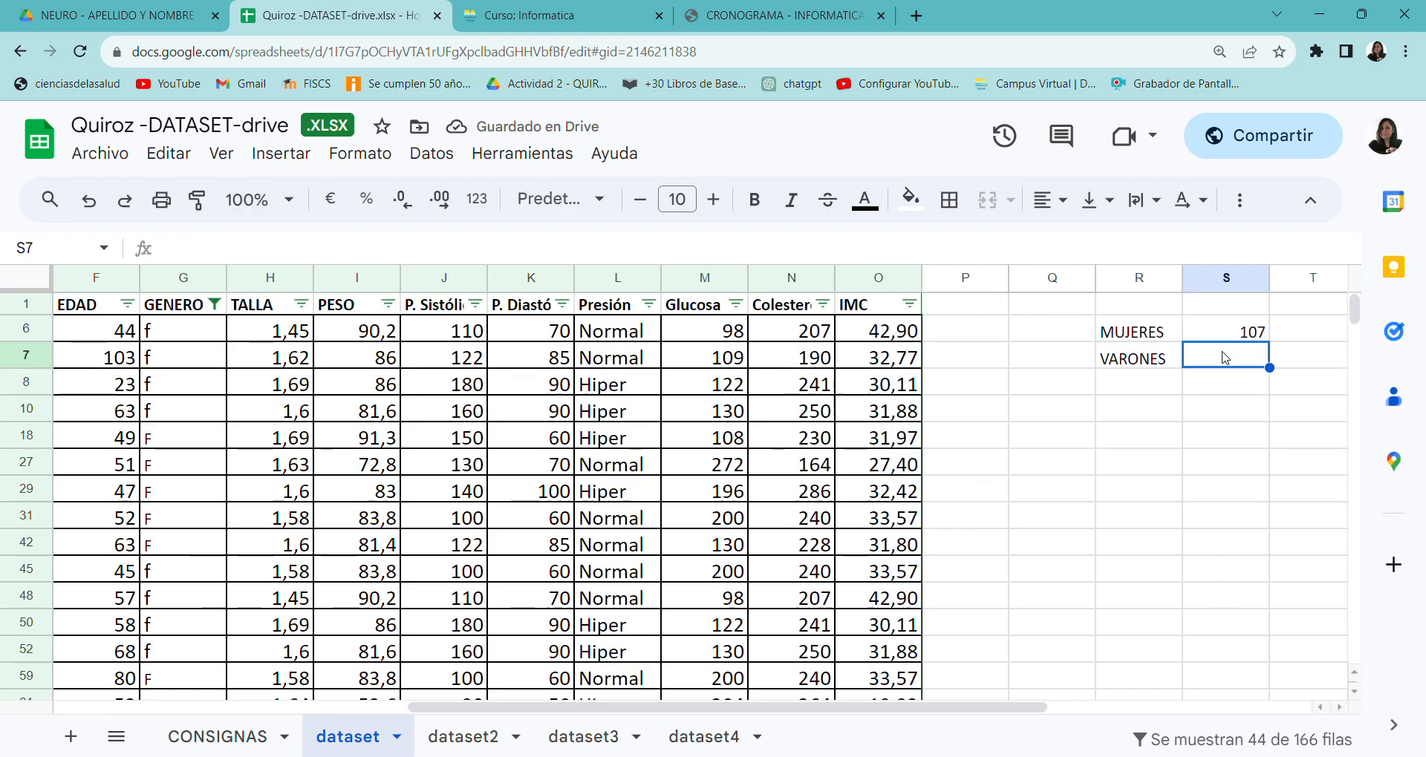
Step: Check the S6 count formula against the GENERO rows and change the start of its range to G2
left_click(1240, 335)
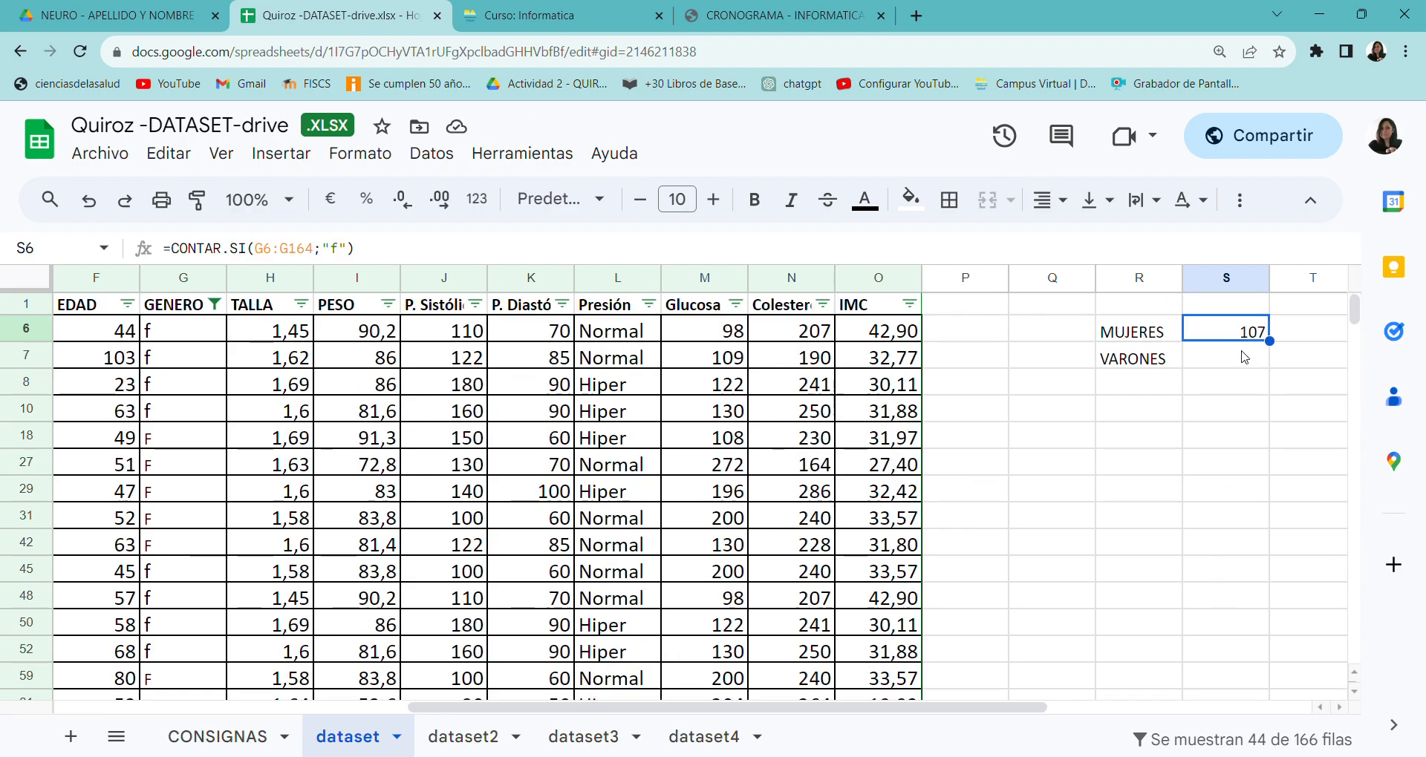
left_click(1245, 360)
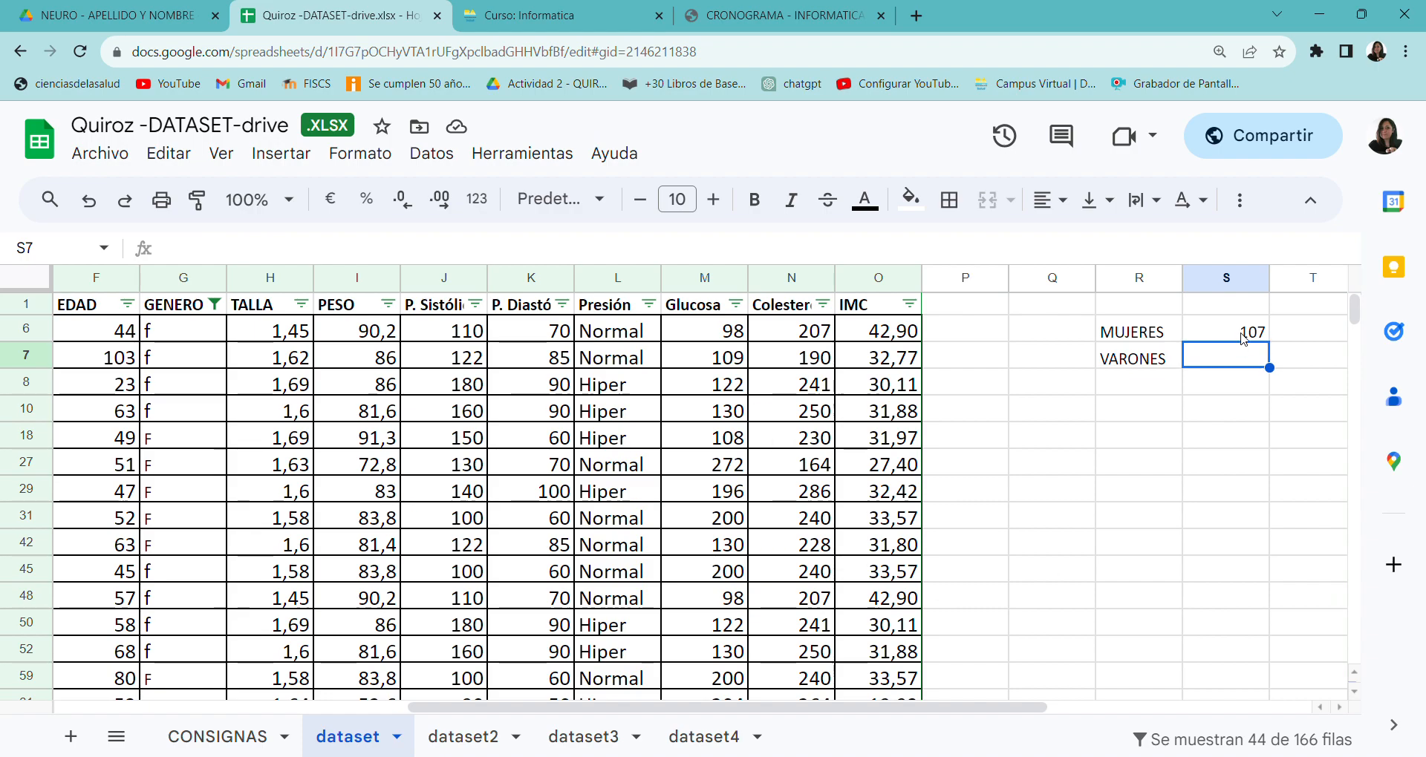
left_click(1243, 335)
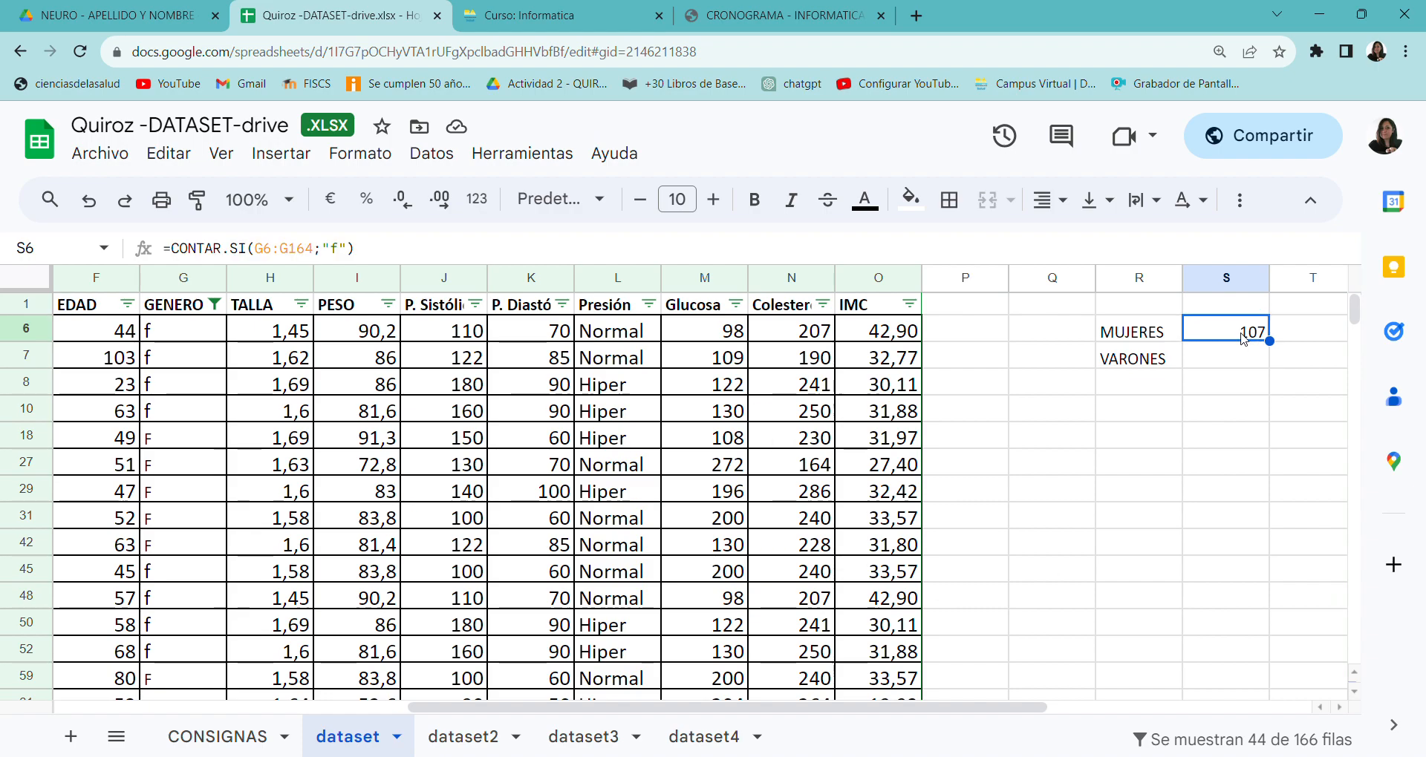
scroll(229, 540, "down", 15)
scroll(228, 540, "up", 5)
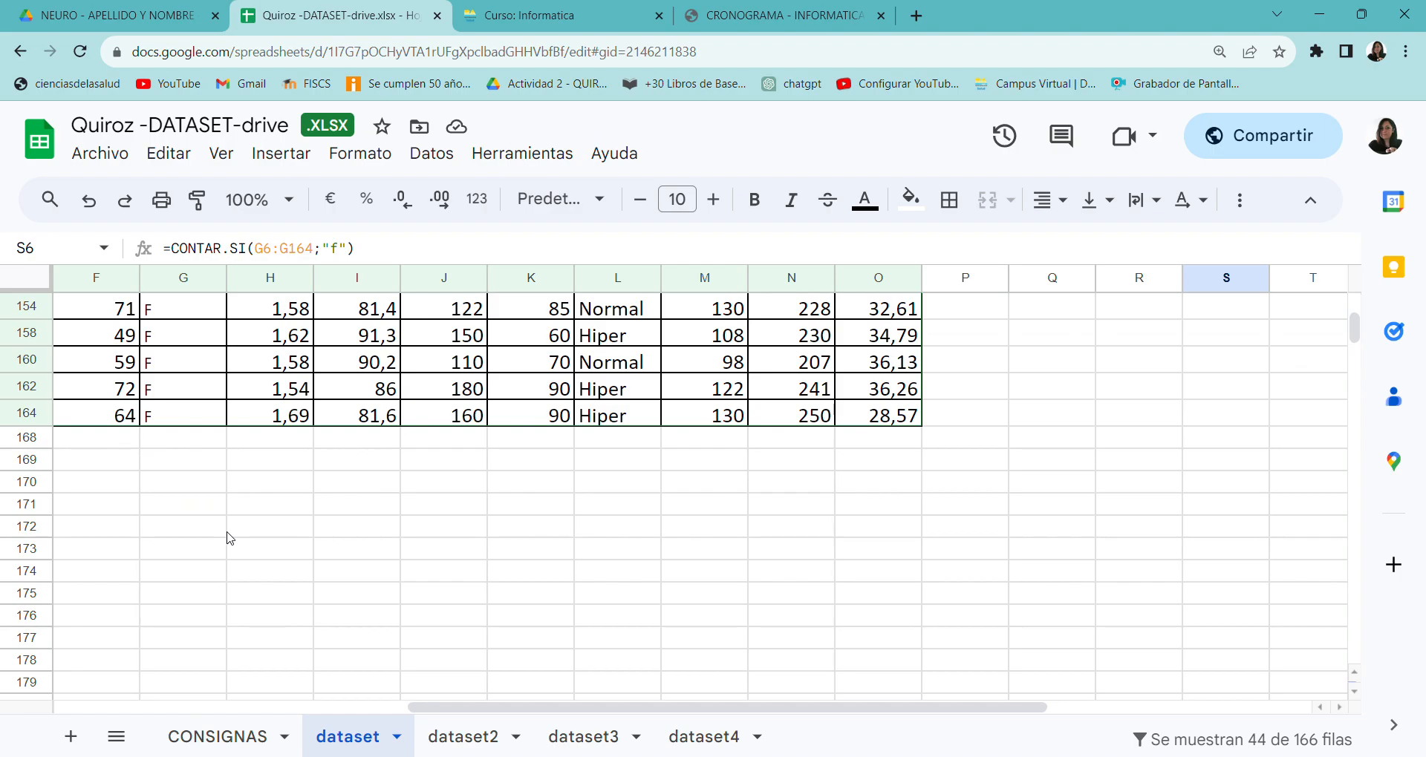
scroll(228, 540, "up", 10)
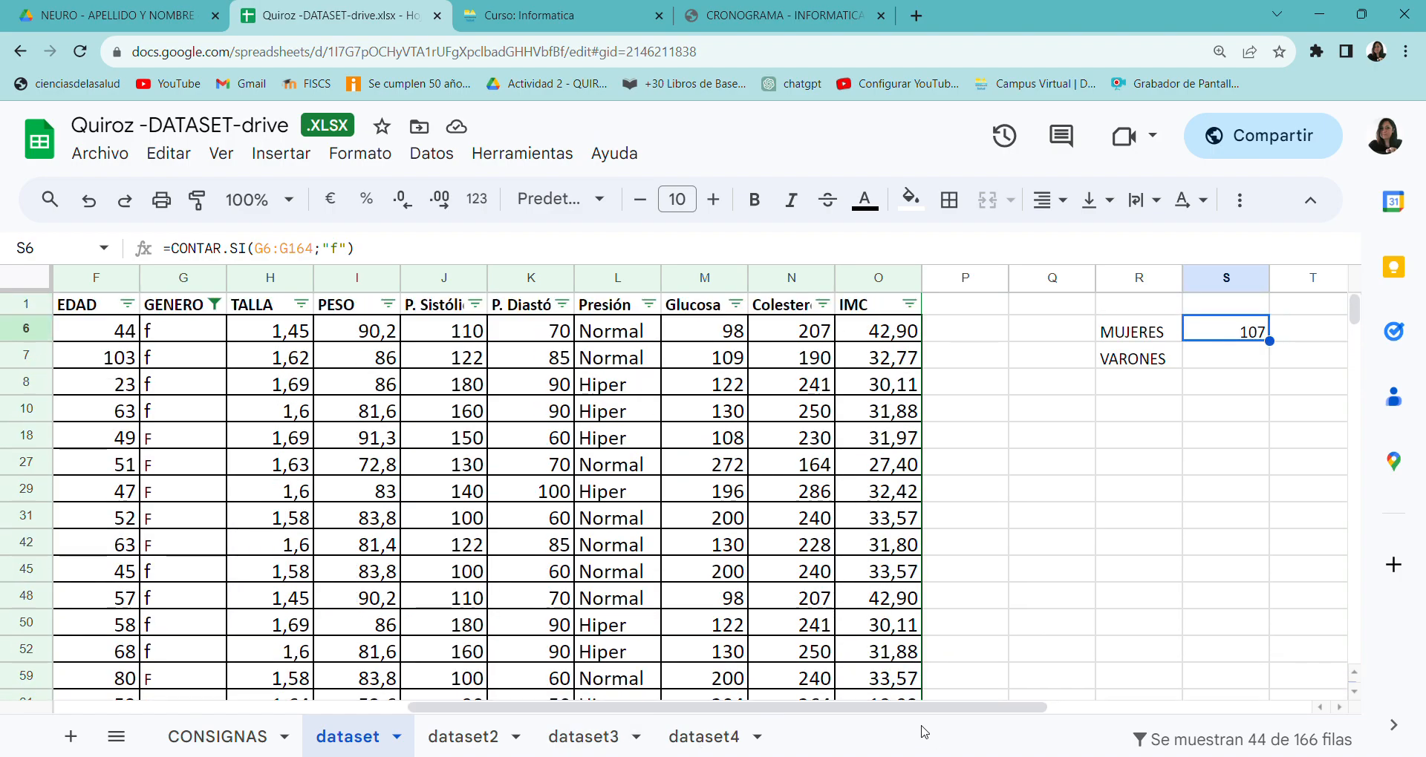
left_click_drag(923, 711, 688, 710)
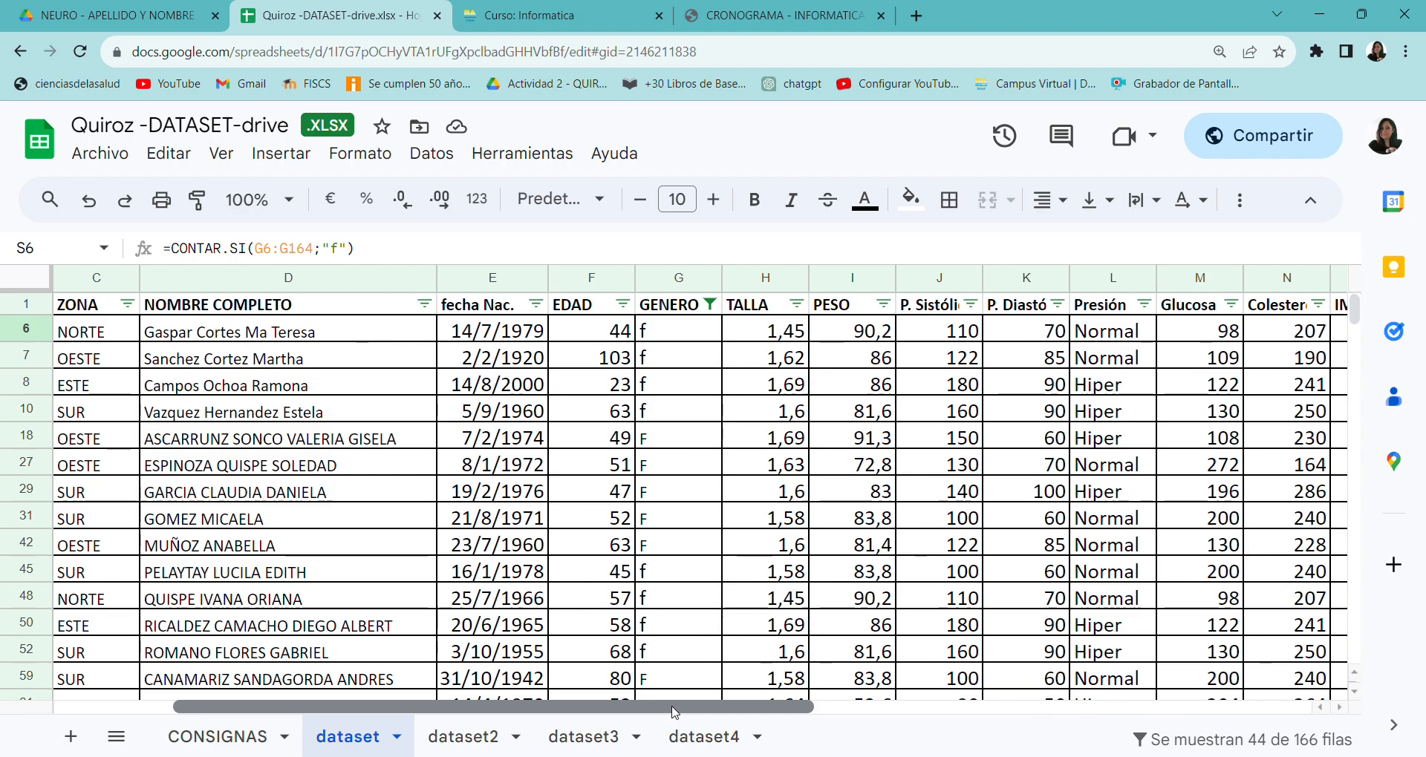
left_click_drag(675, 714, 854, 713)
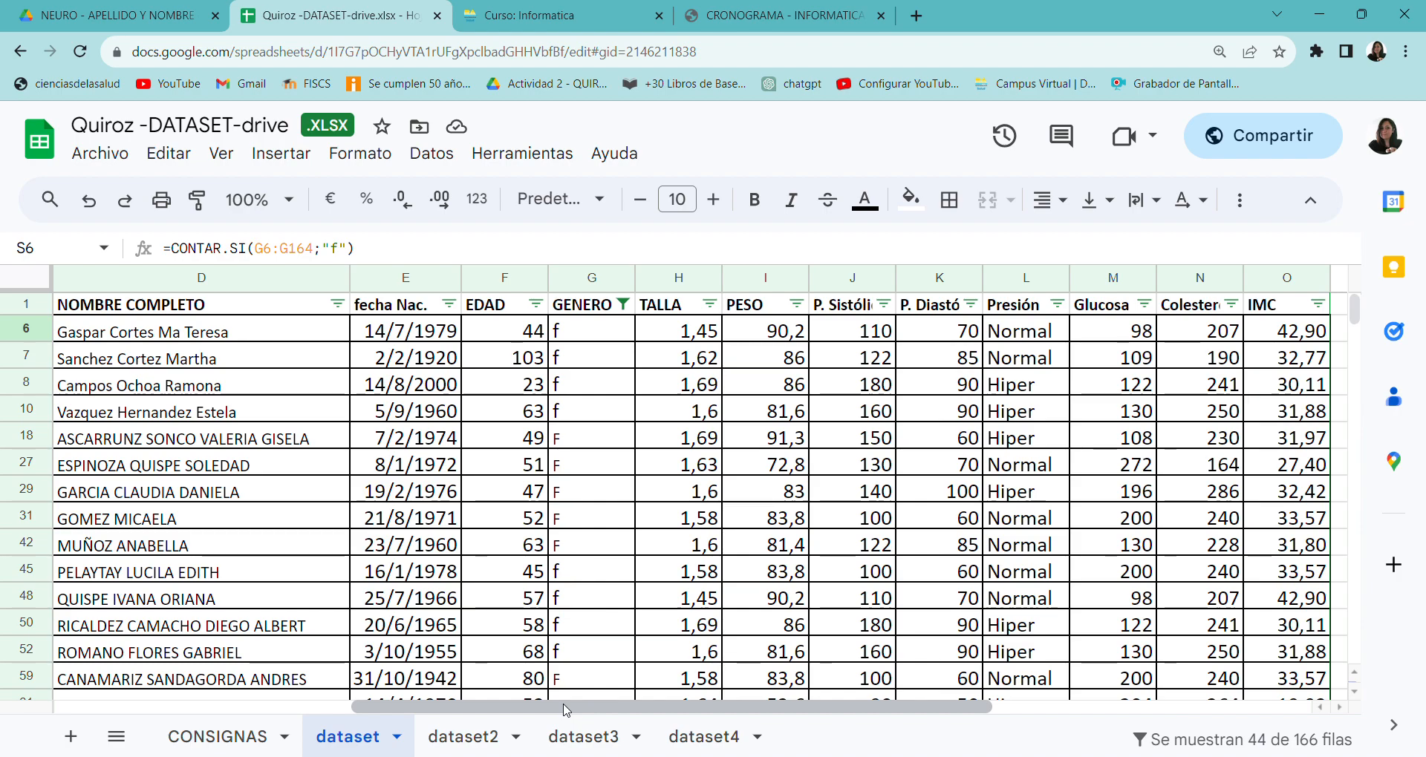
left_click(273, 254)
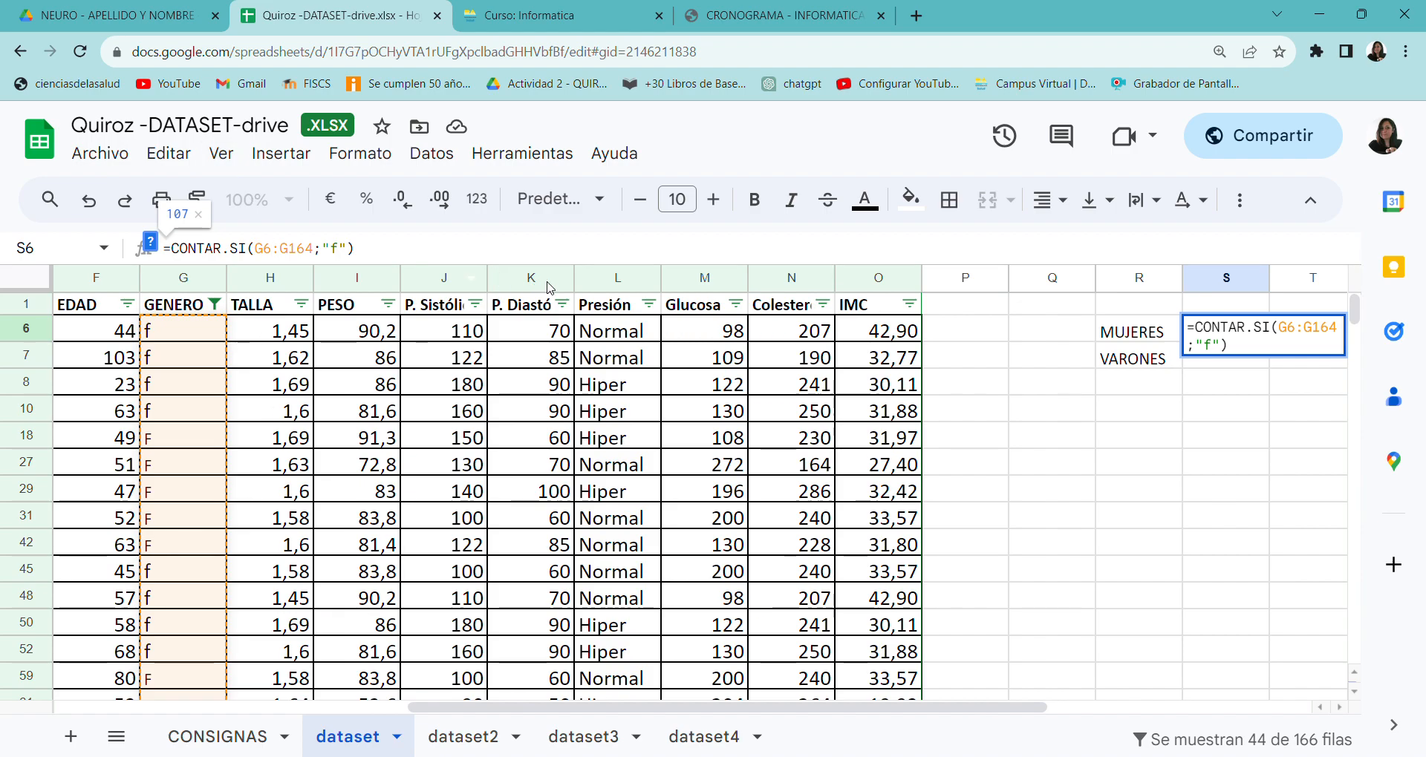
key("BackSpace")
type("2")
key("Return")
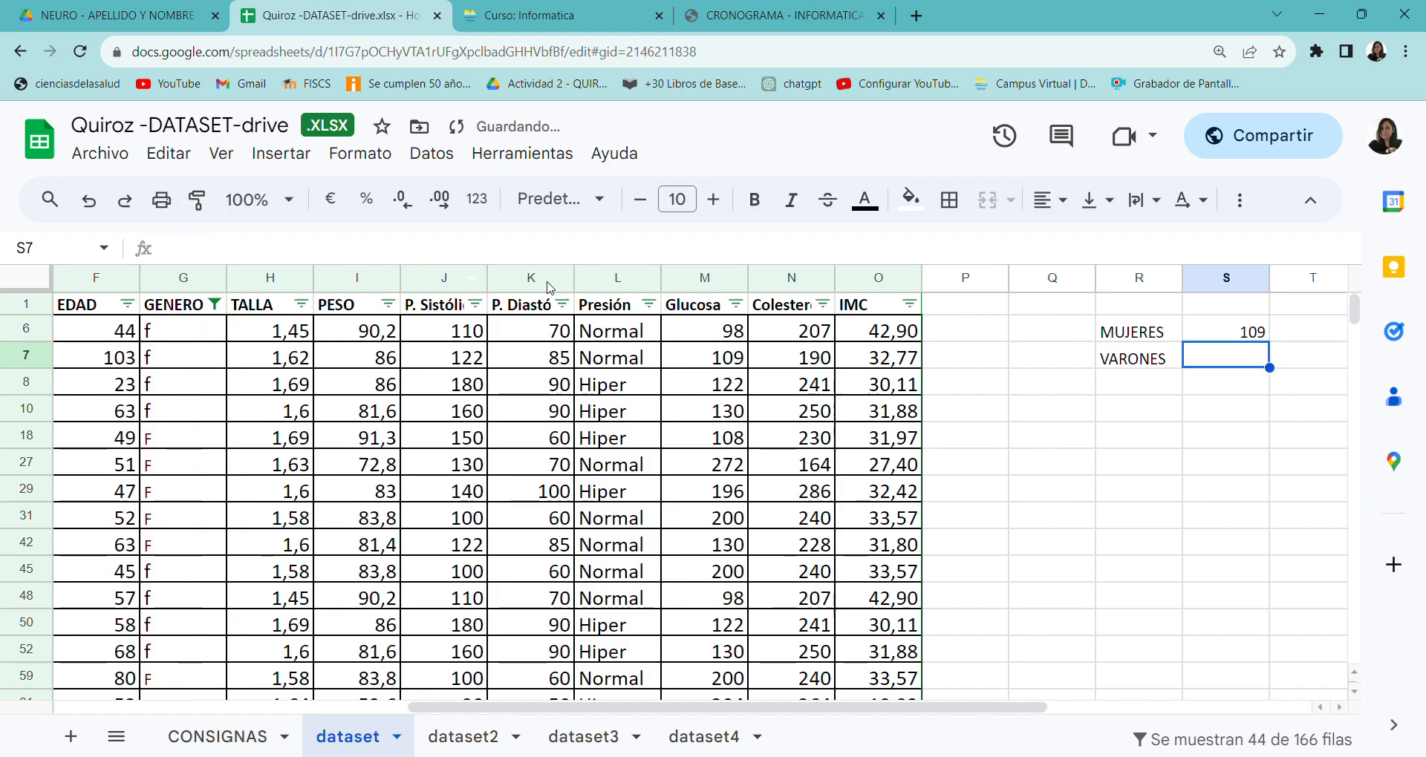
Step: Check where the dataset rows end and change the end of the S6 formula's range to G165
left_click_drag(783, 707, 357, 639)
scroll(263, 570, "down", 6)
scroll(262, 570, "down", 5)
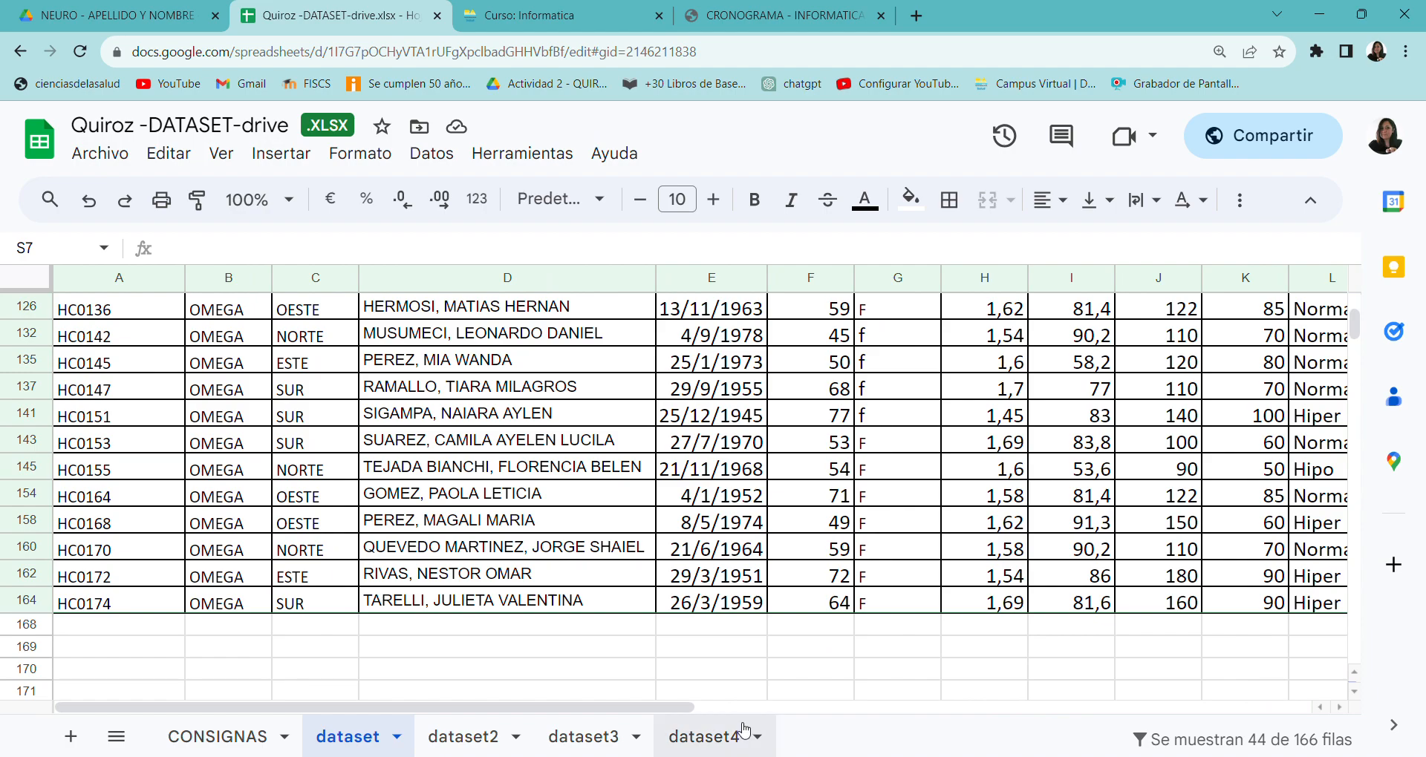
left_click_drag(364, 707, 881, 704)
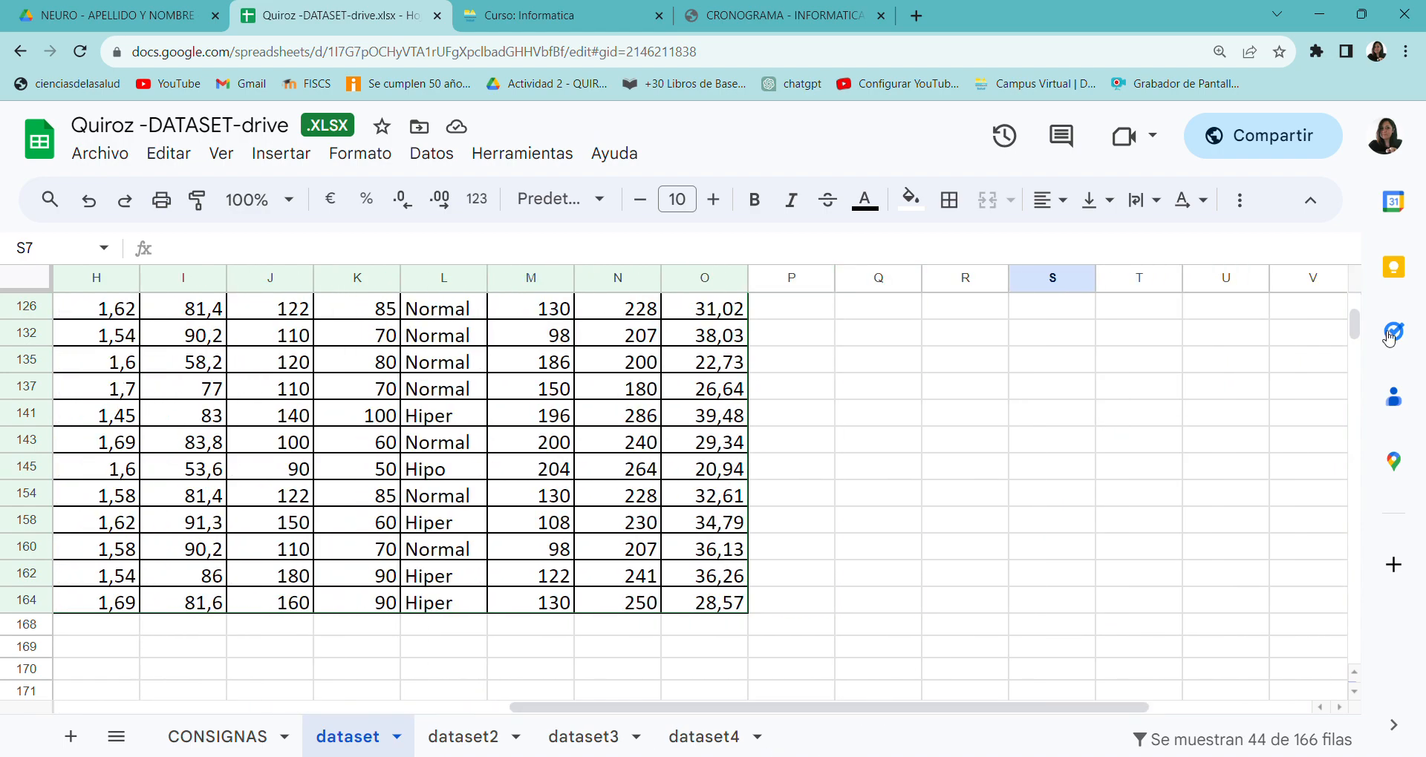
left_click_drag(1355, 326, 1364, 263)
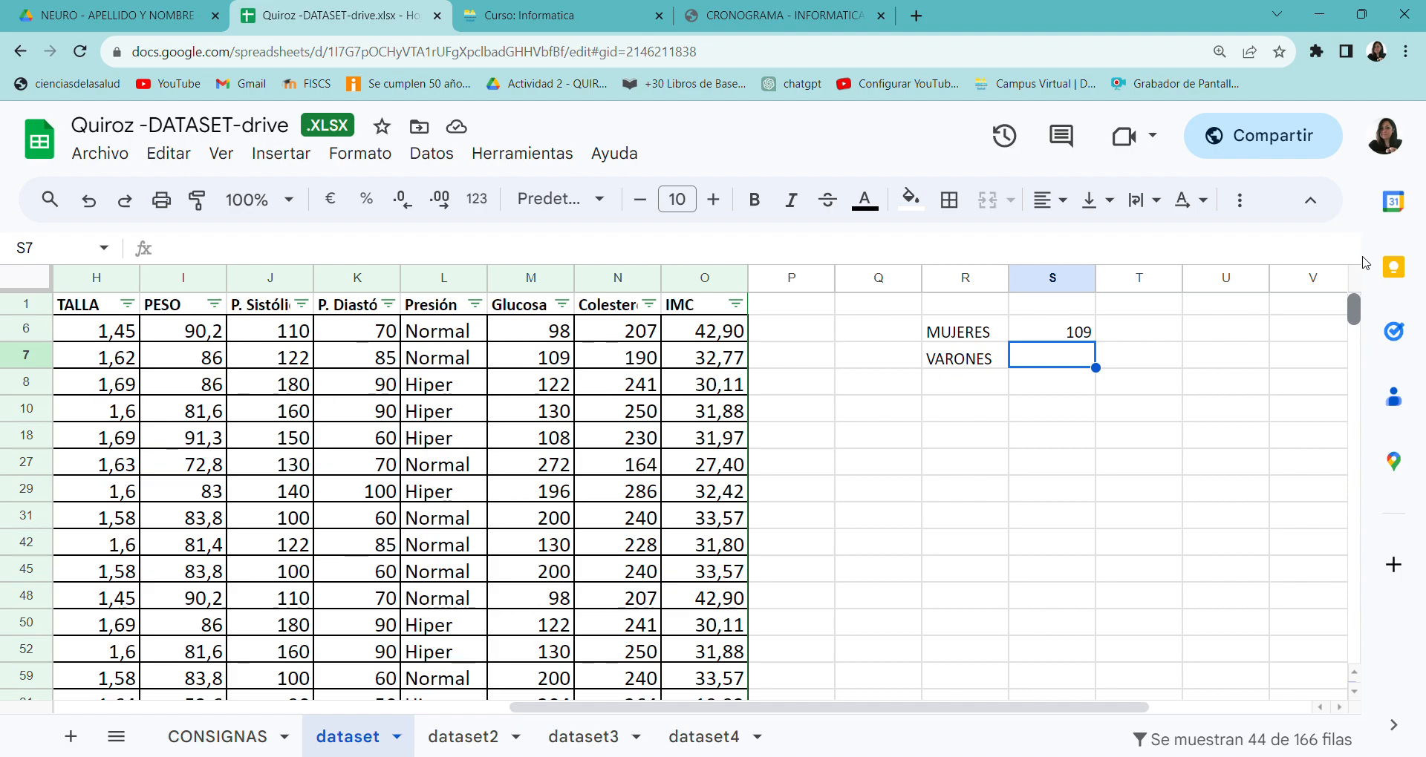
left_click(1062, 331)
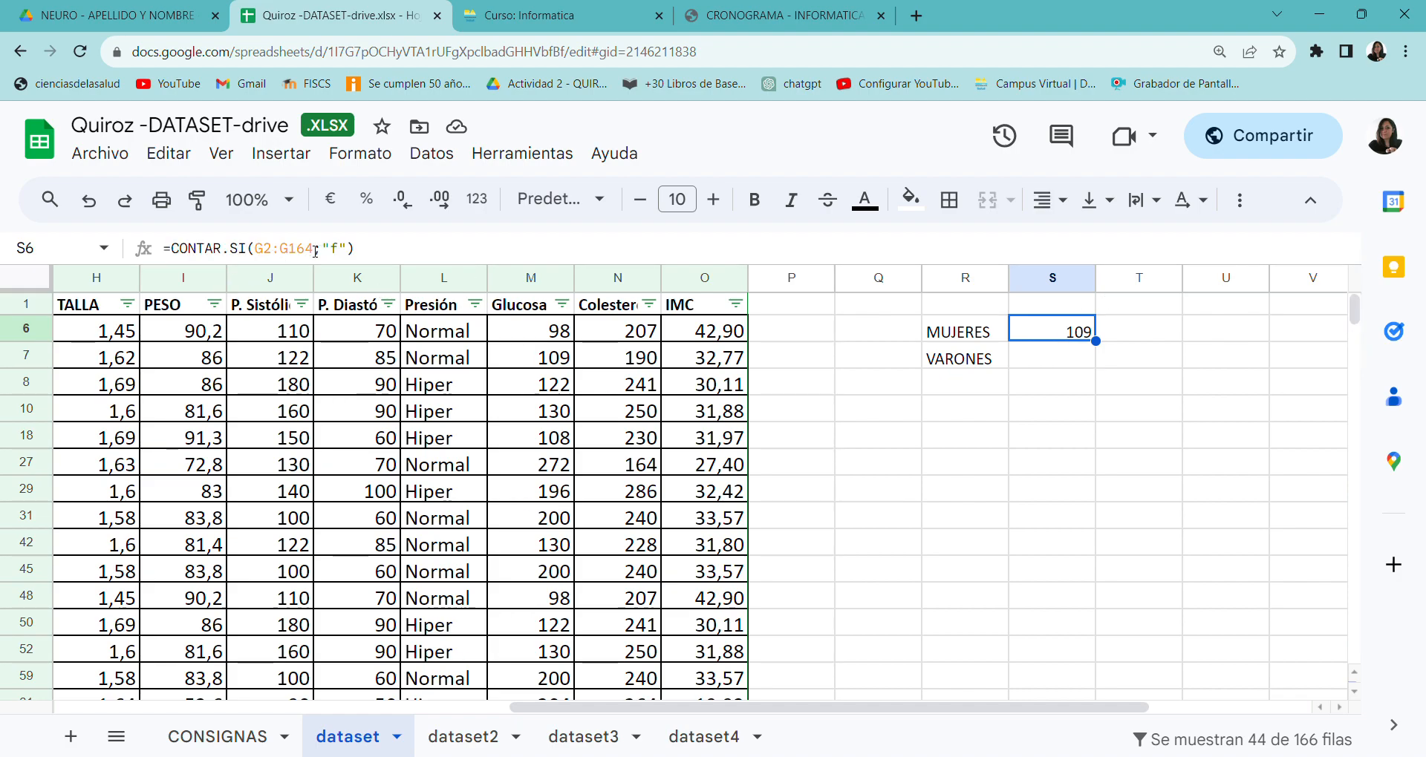
left_click(315, 251)
key("BackSpace")
type("5")
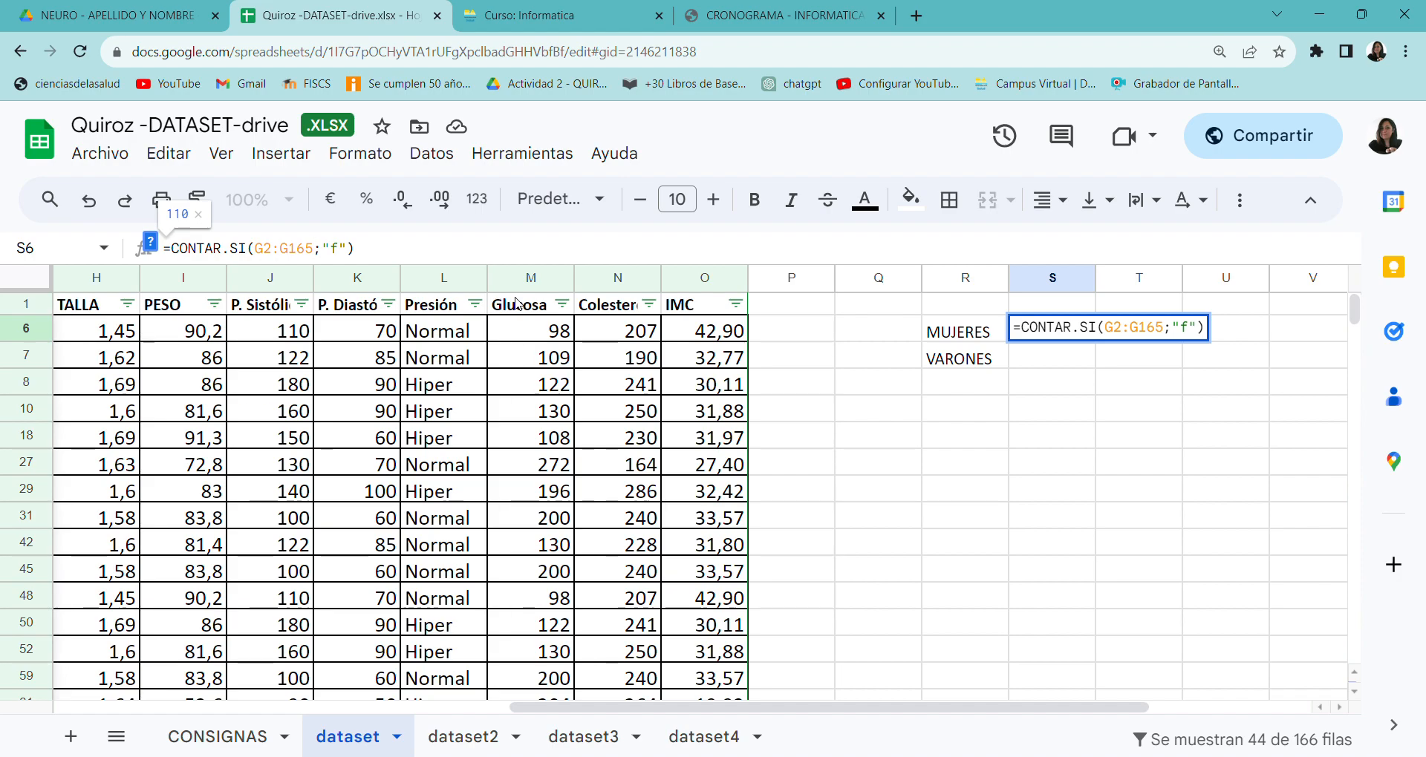
key("Return")
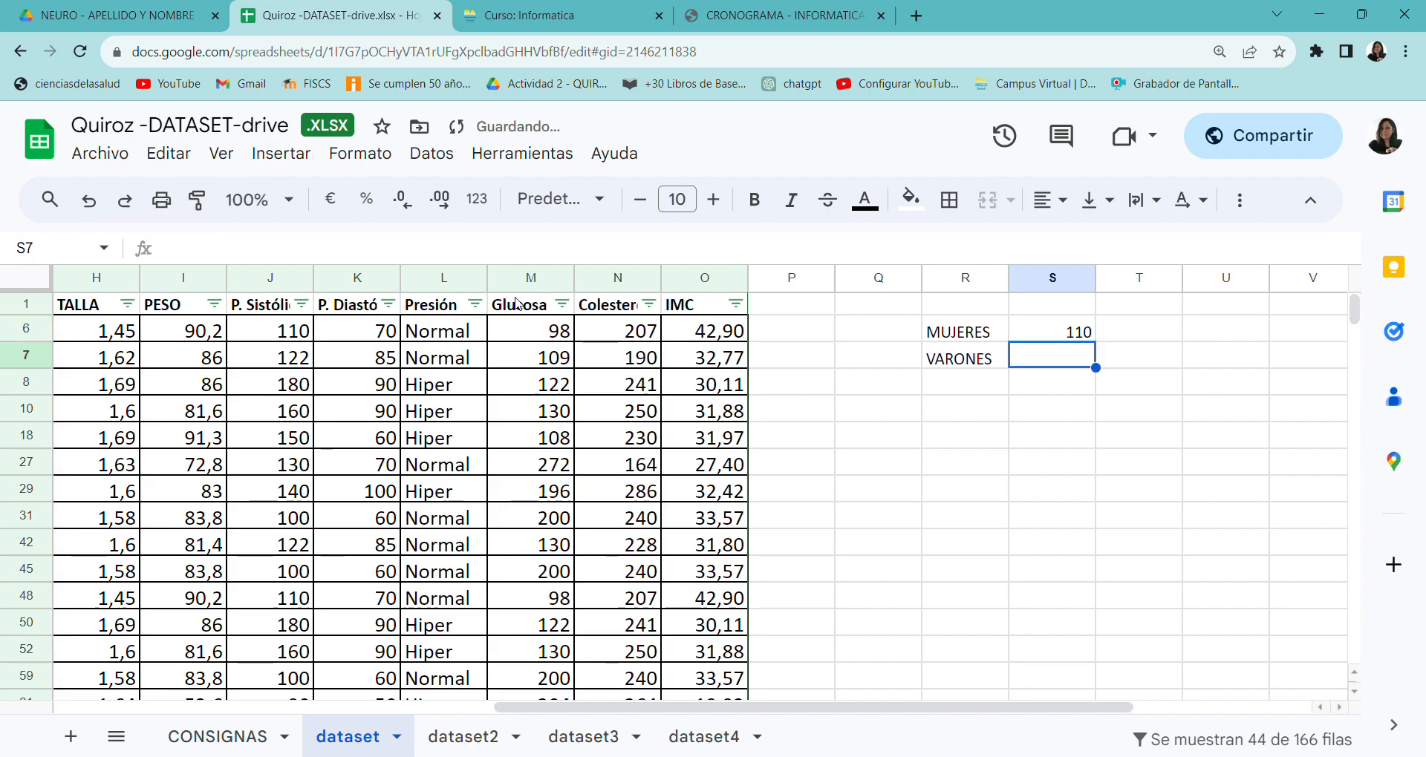
Step: Count the men in S7 with the formula =CONTAR.SI(G2:G165;"M"), using the same range as the women's count
left_click(1044, 338)
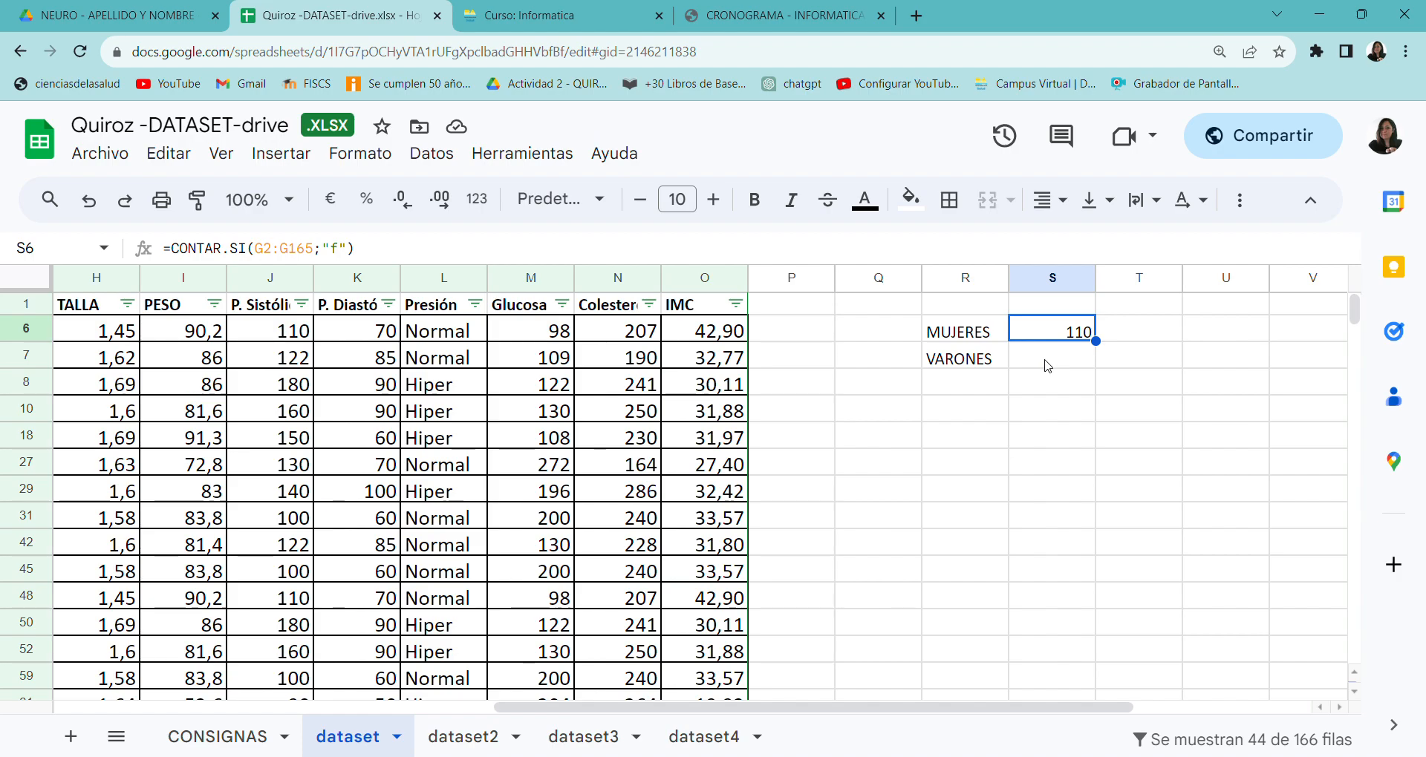
left_click(1047, 365)
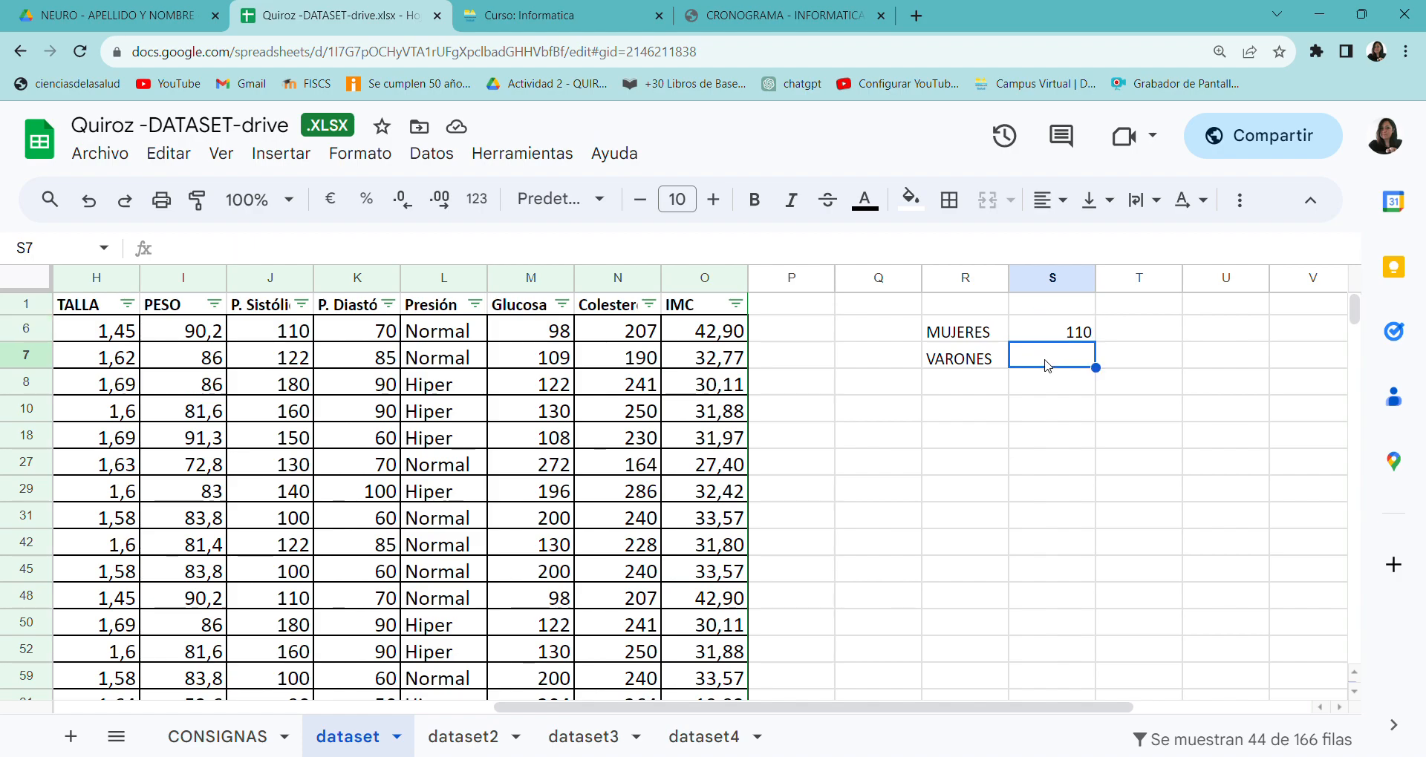
type("=CPMT")
key("BackSpace")
key("BackSpace")
key("BackSpace")
type("ONTAR.SI")
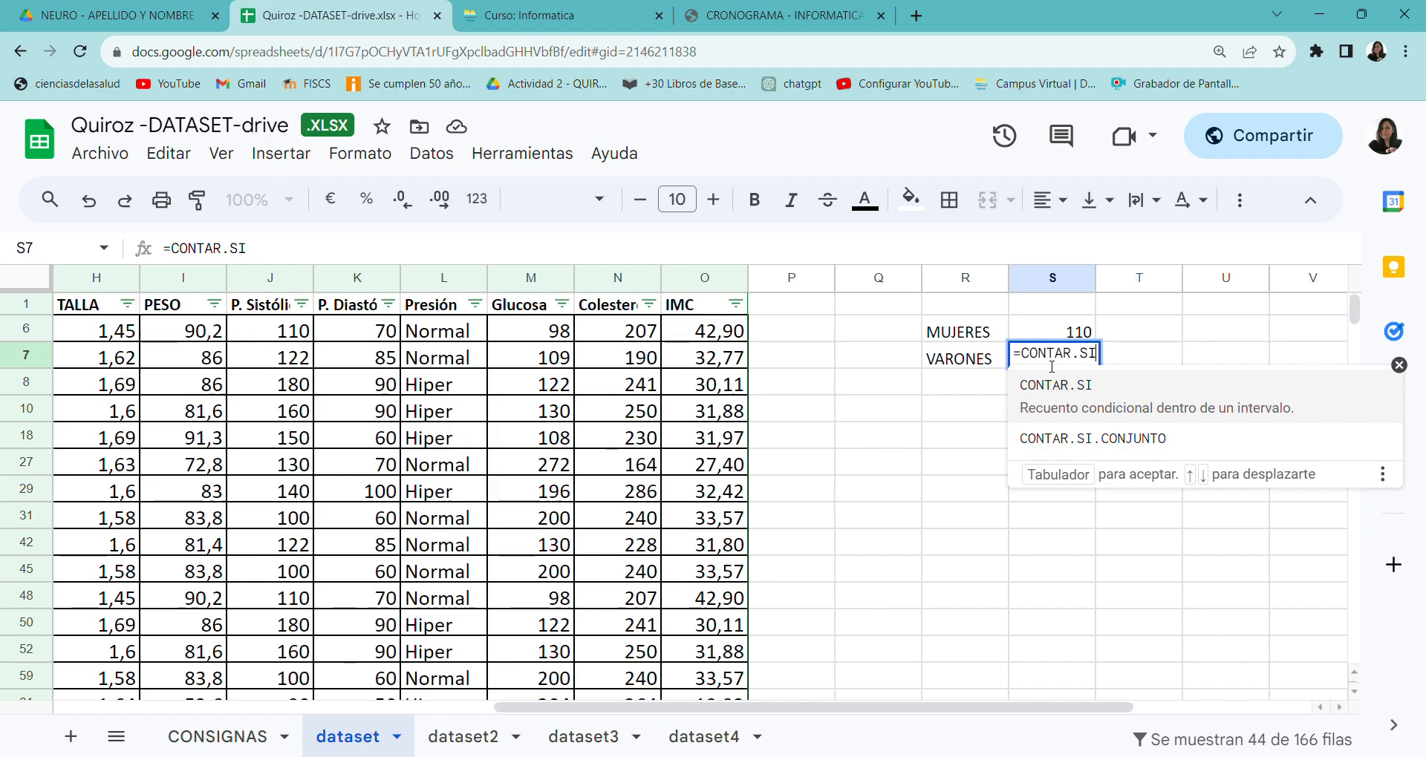
type("(")
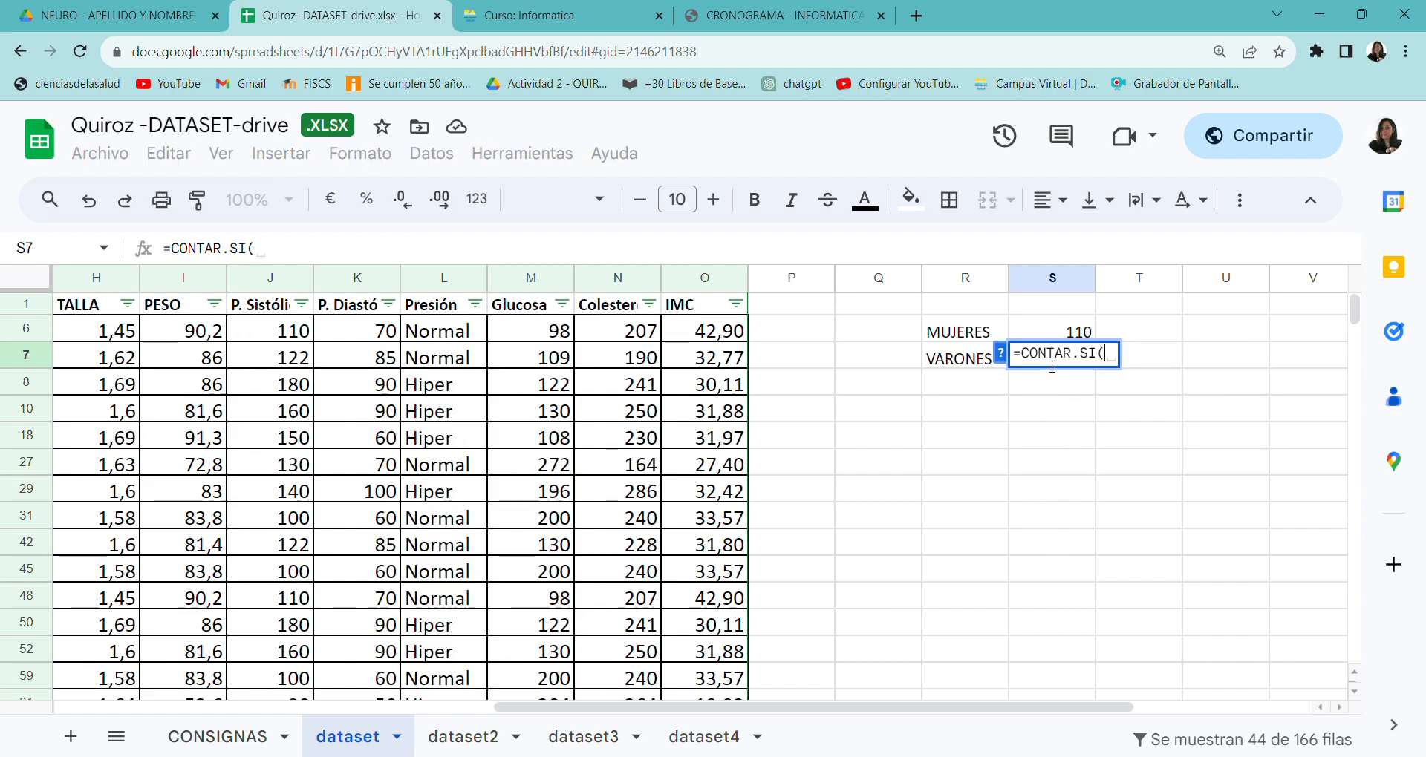
type("G")
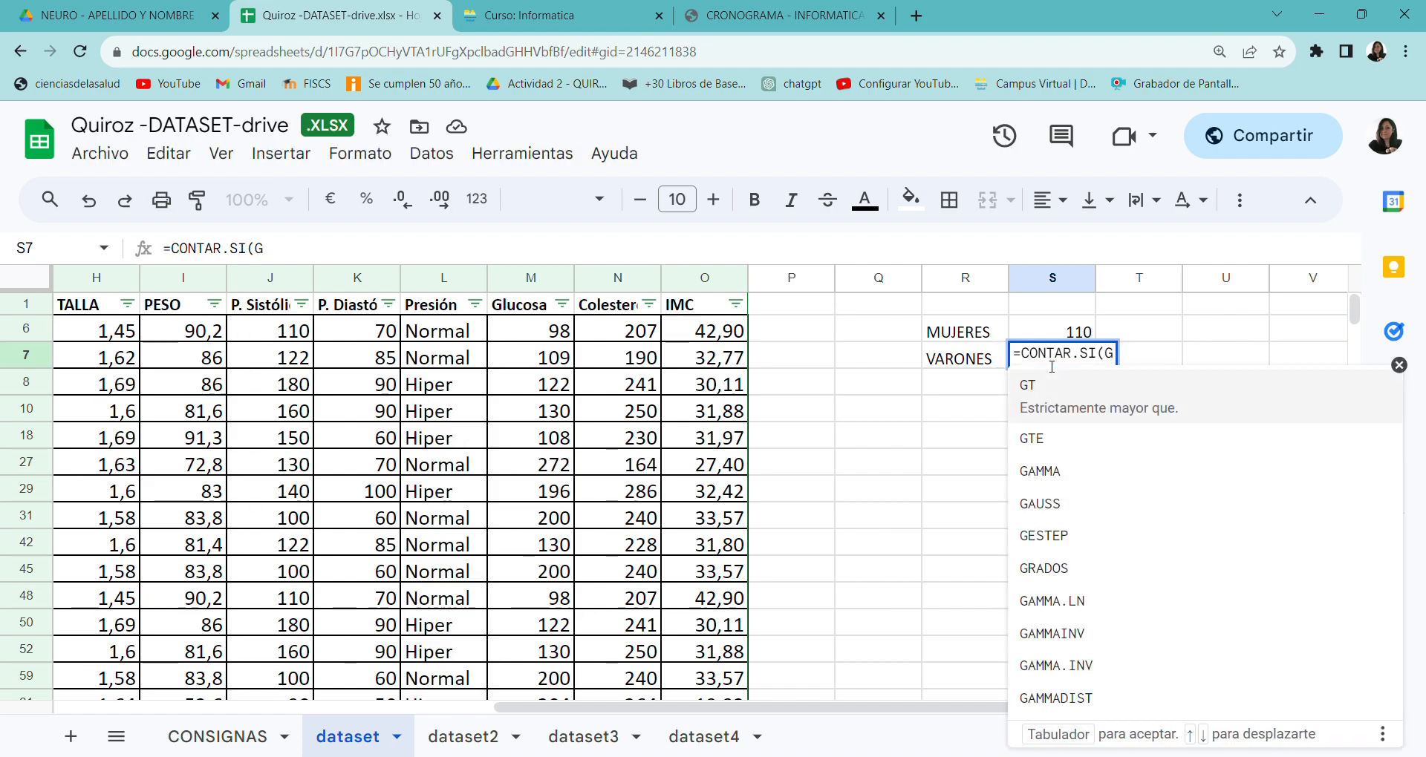
key("Down")
type(":G")
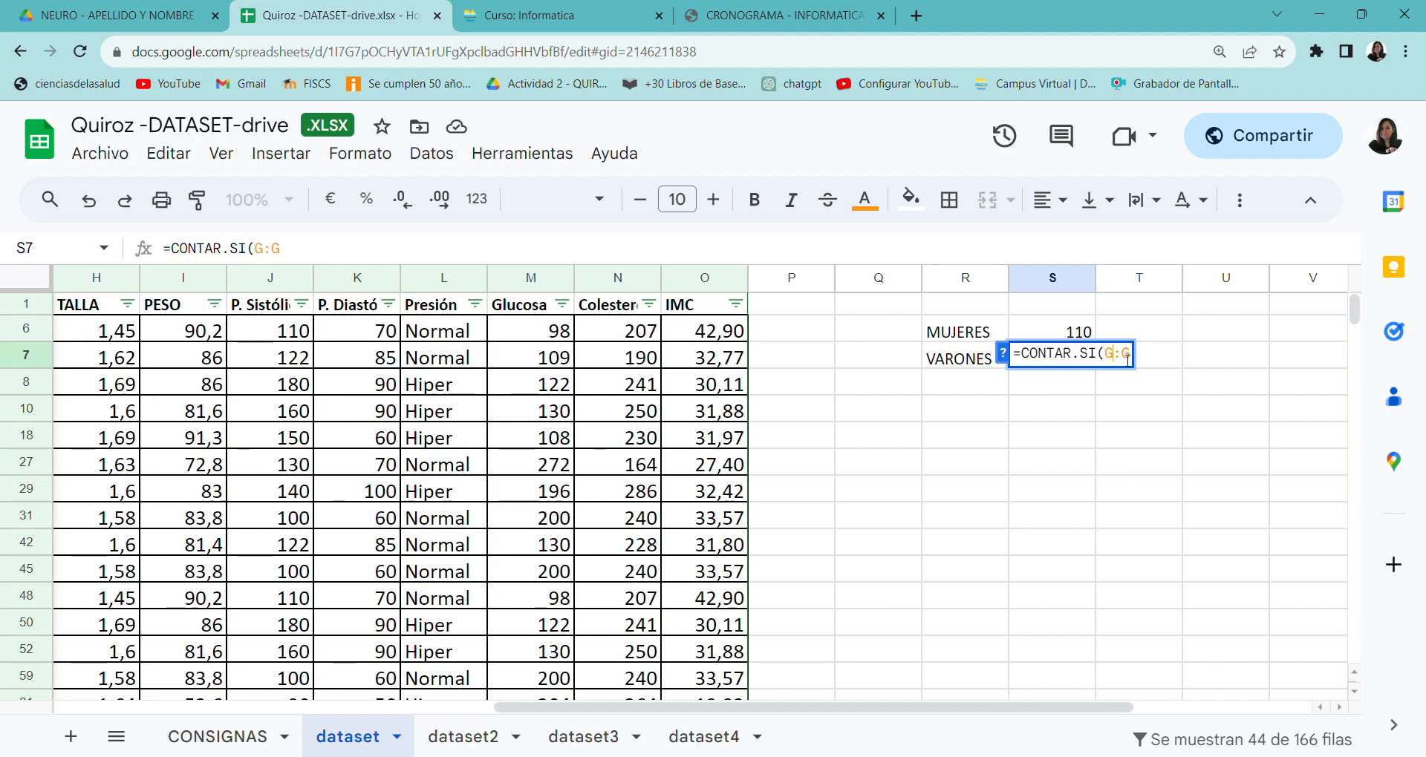
type("2")
type("165")
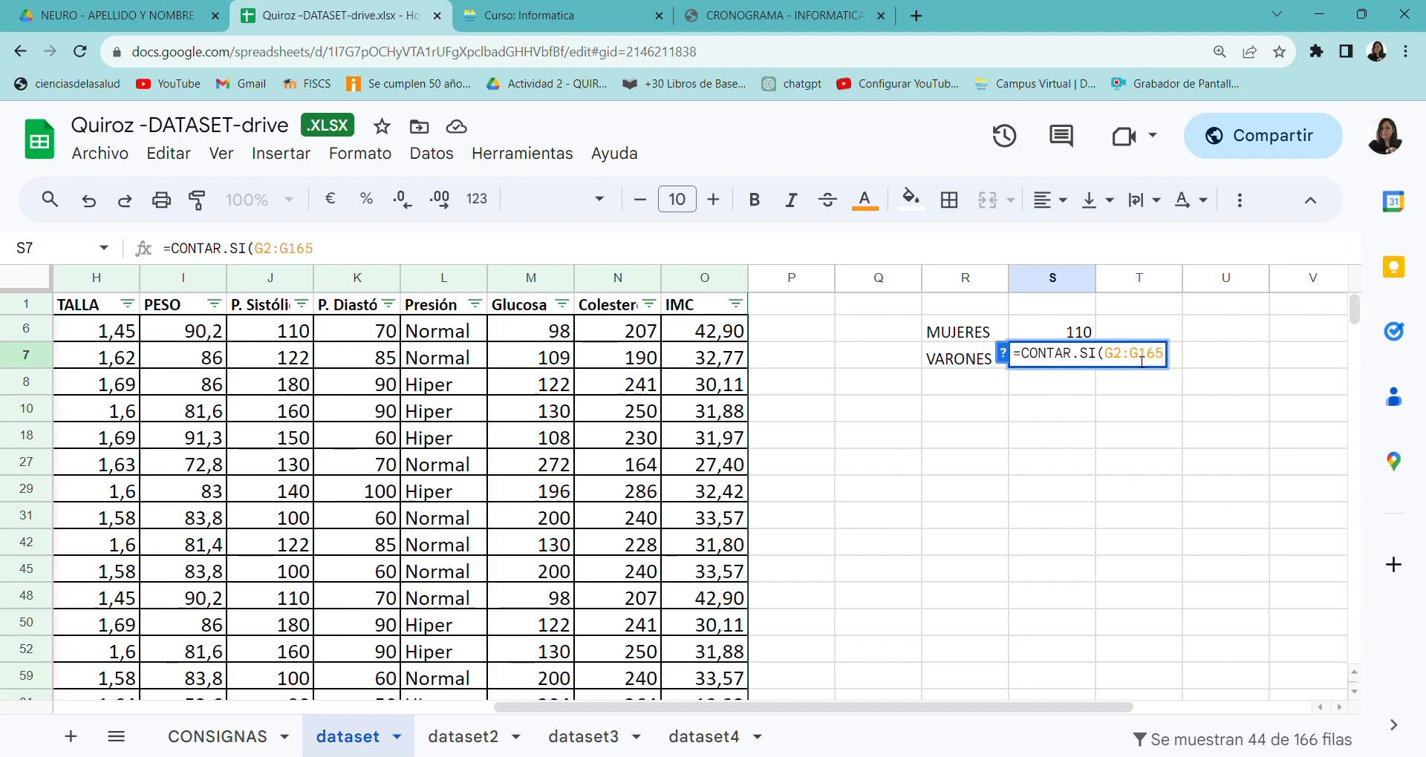
type(";\"M")
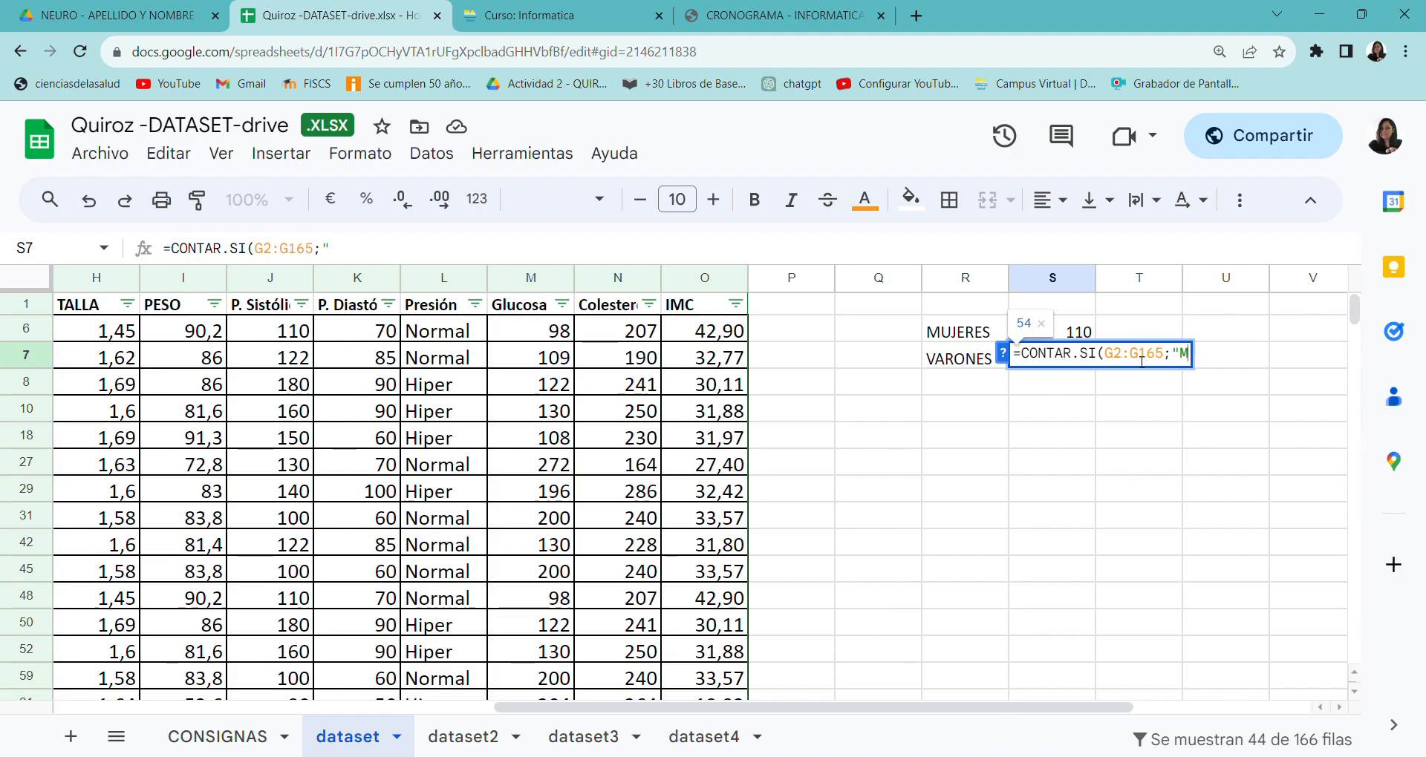
type("\")")
key("Return")
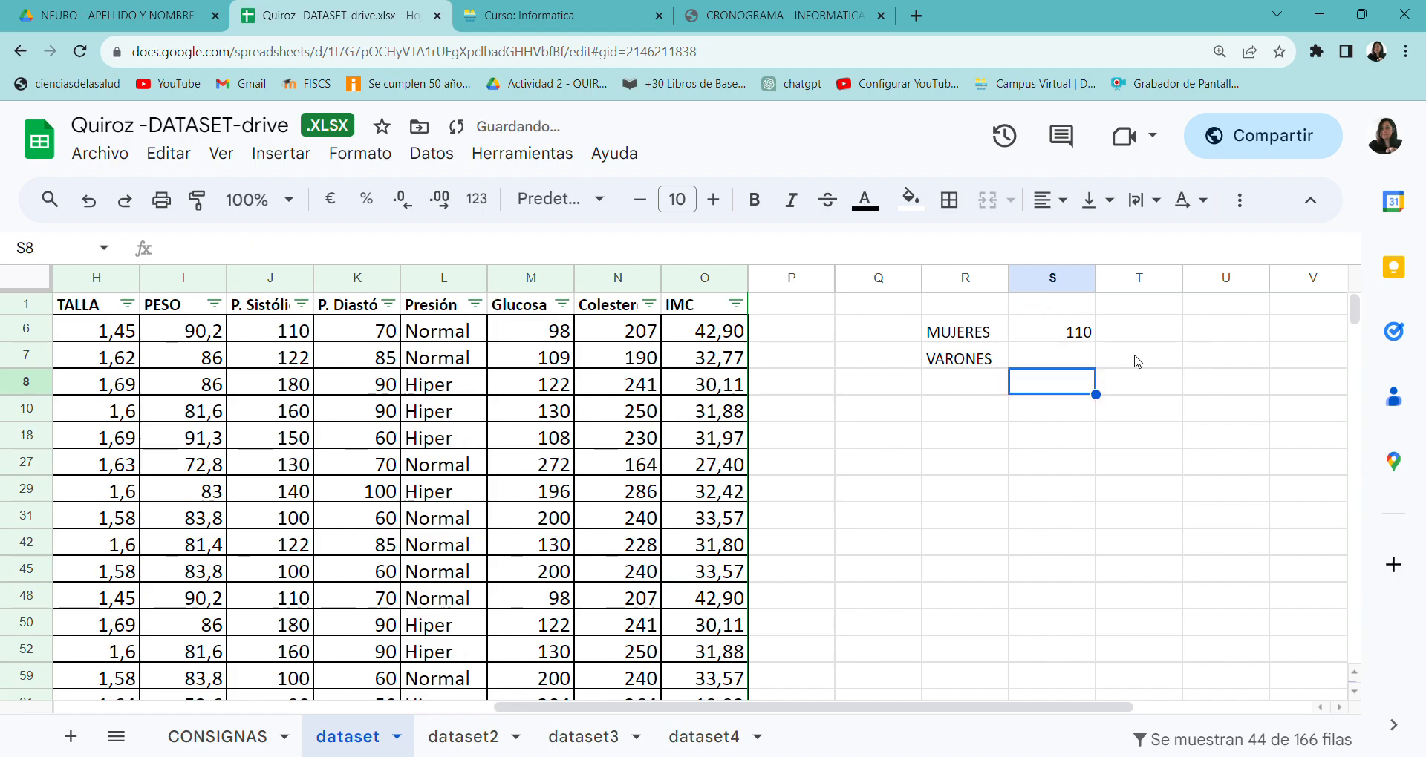
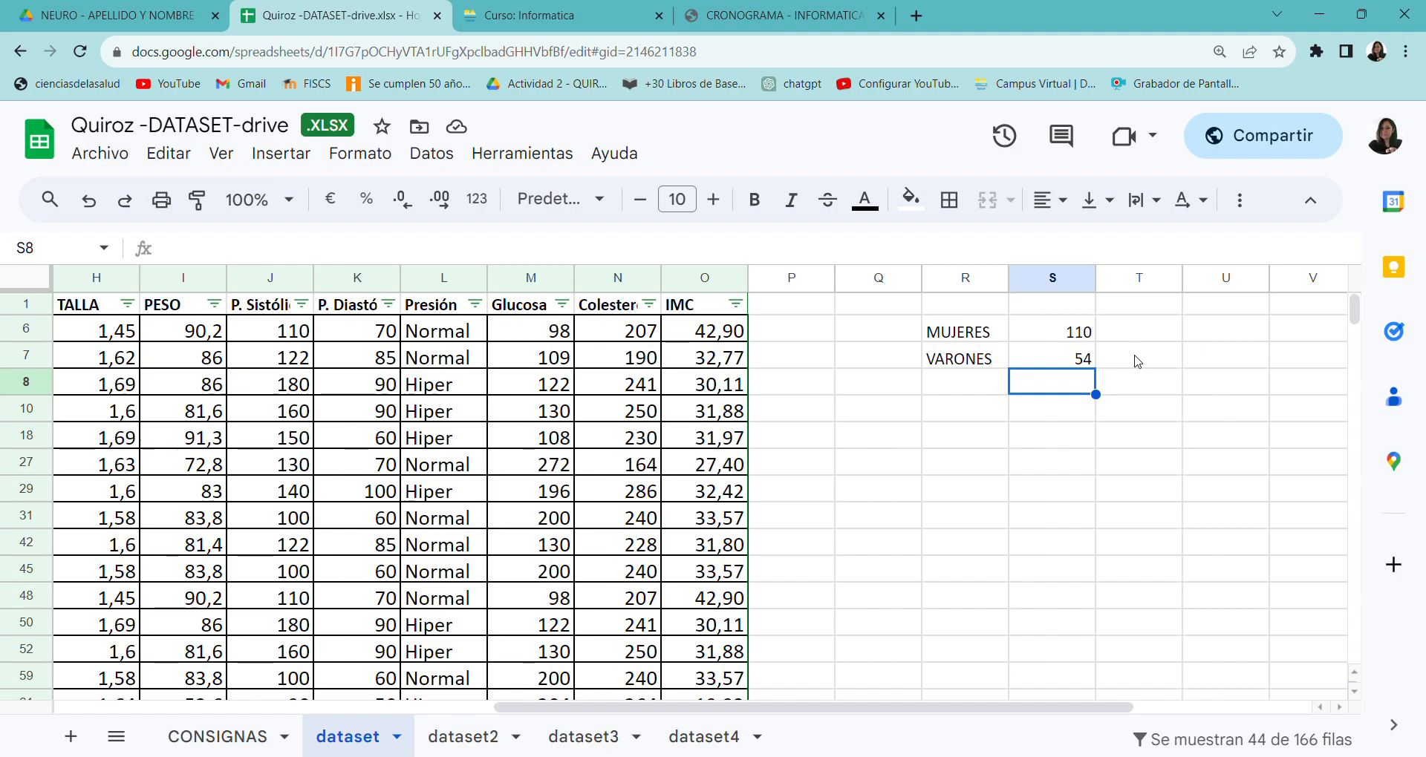
Step: Insert a pie chart based on the MUJERES and VARONES summary table in R6:S7
left_click_drag(937, 332, 1064, 372)
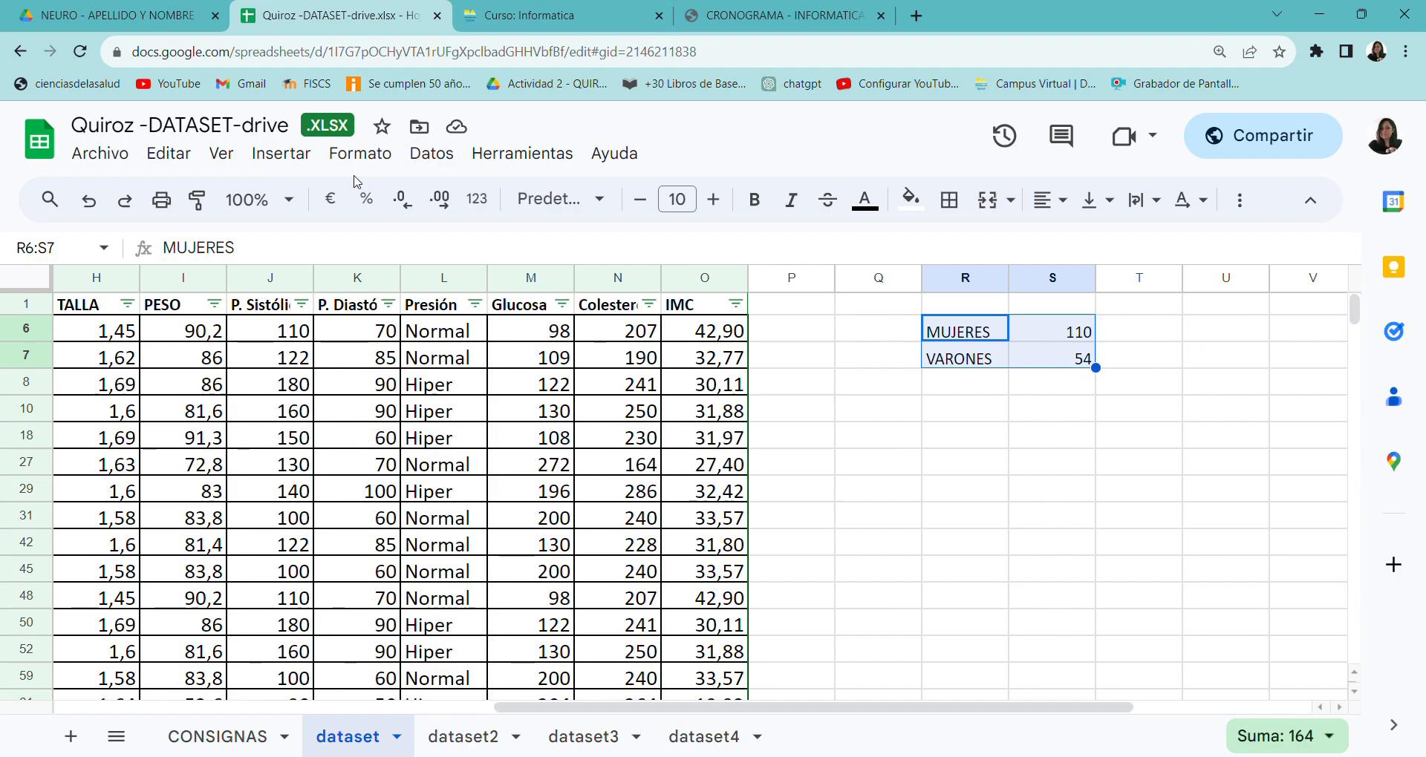
left_click(299, 158)
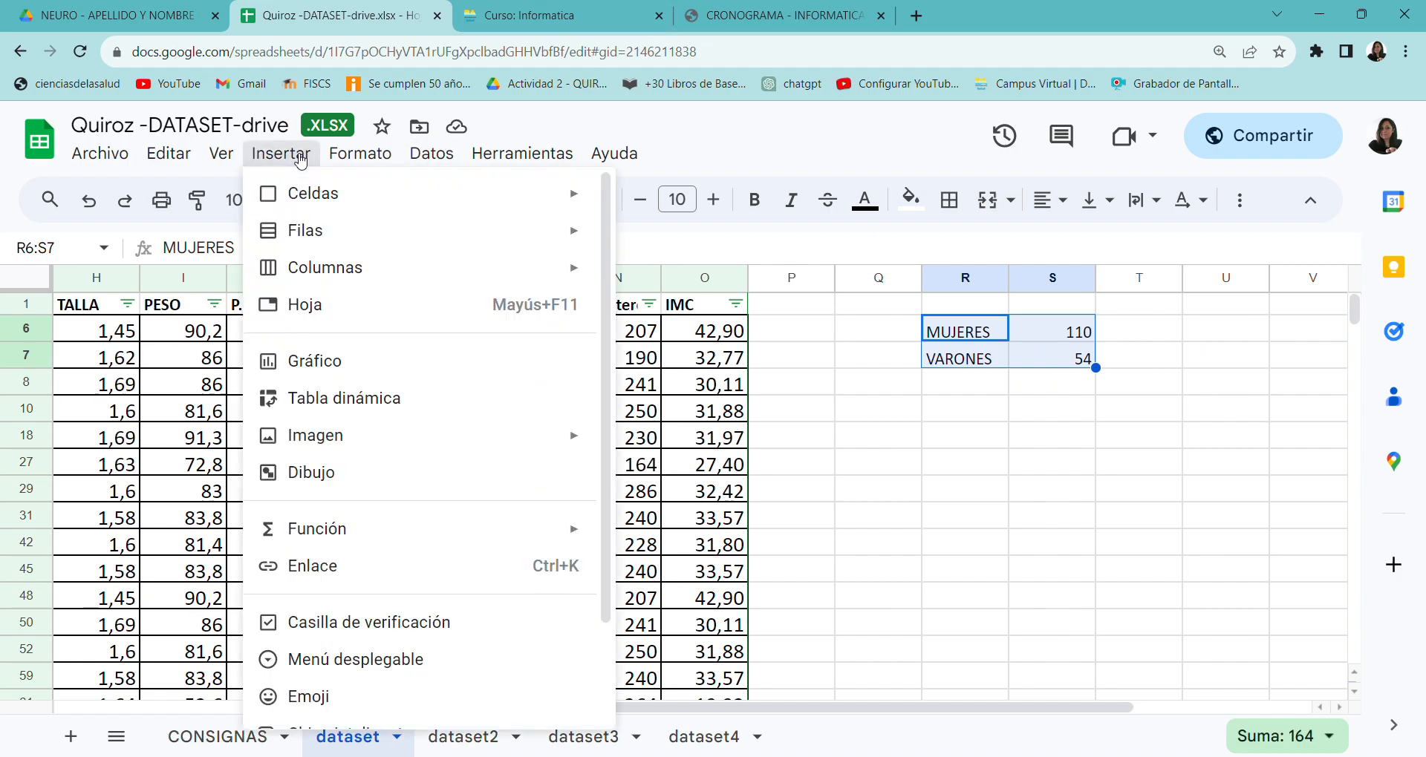
left_click(357, 369)
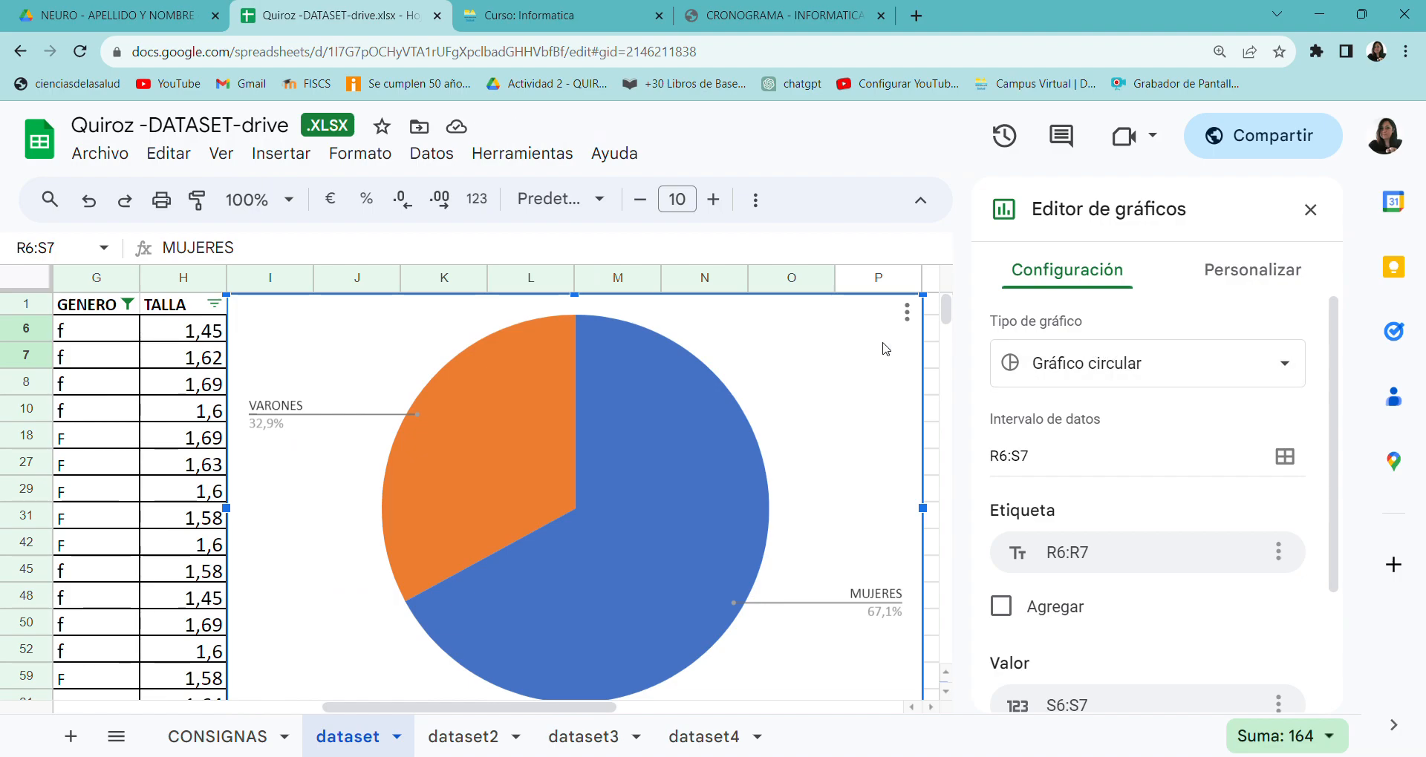
Step: Examine the suggested chart types and the customization options for the chart style, the pie and its slices
left_click(1149, 374)
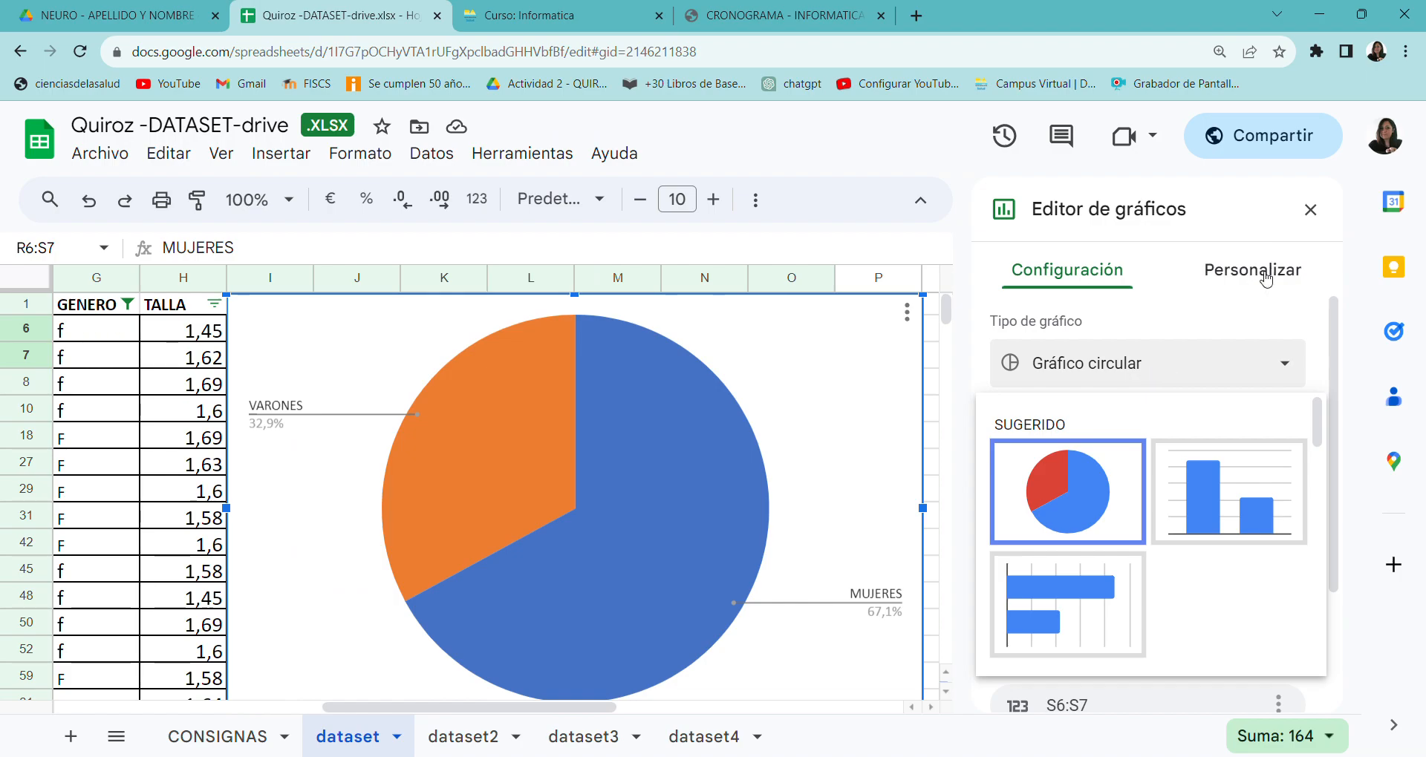
left_click(1266, 276)
left_click(1032, 333)
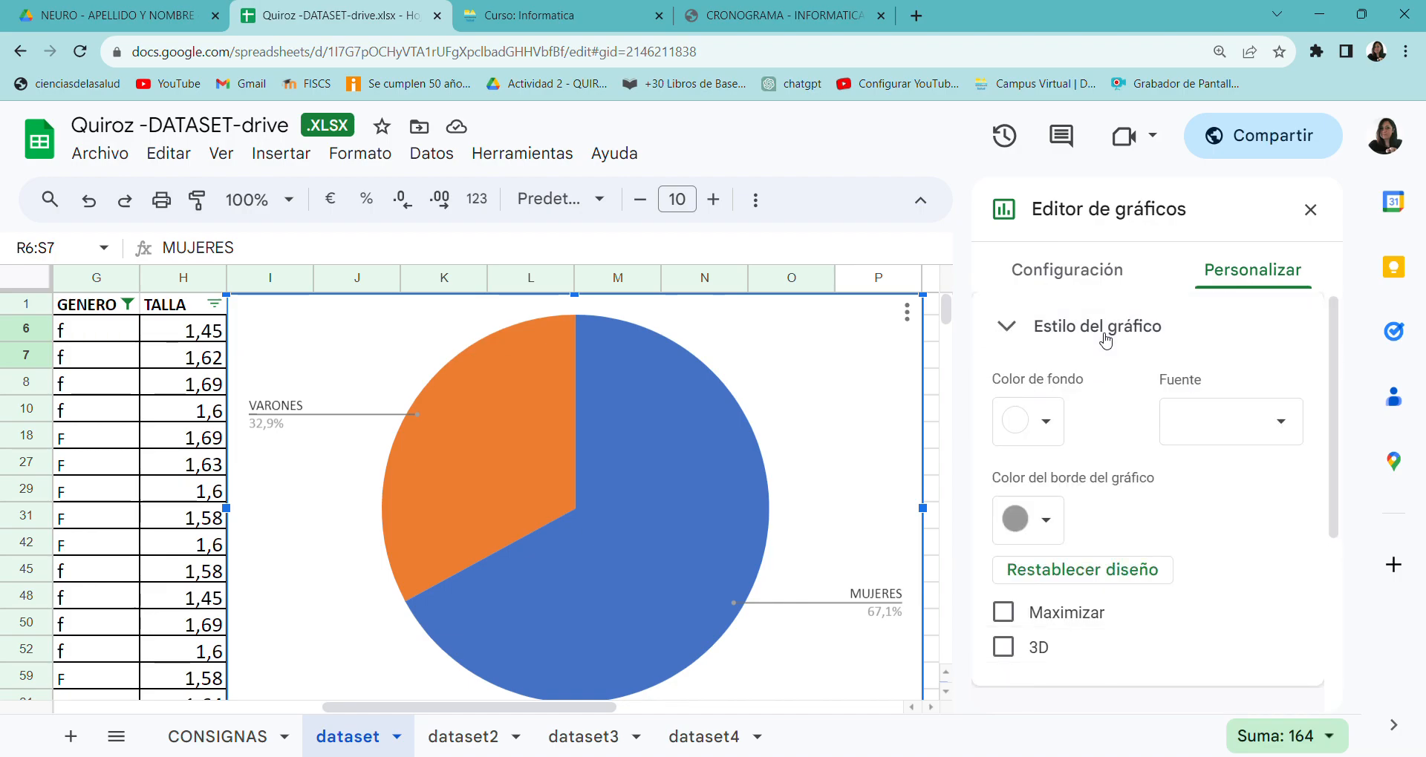
left_click(1032, 333)
left_click(1084, 401)
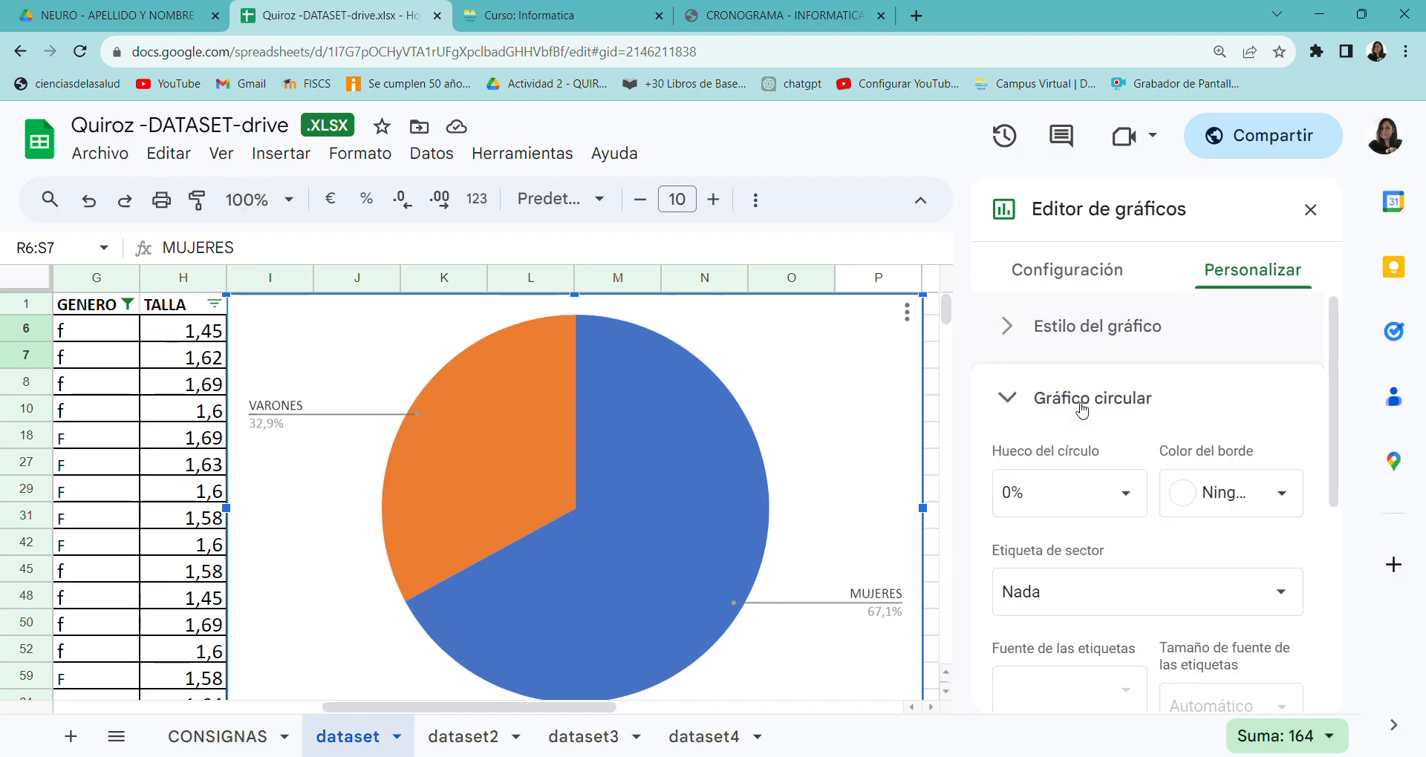
left_click(1082, 414)
left_click(1084, 473)
left_click(1084, 473)
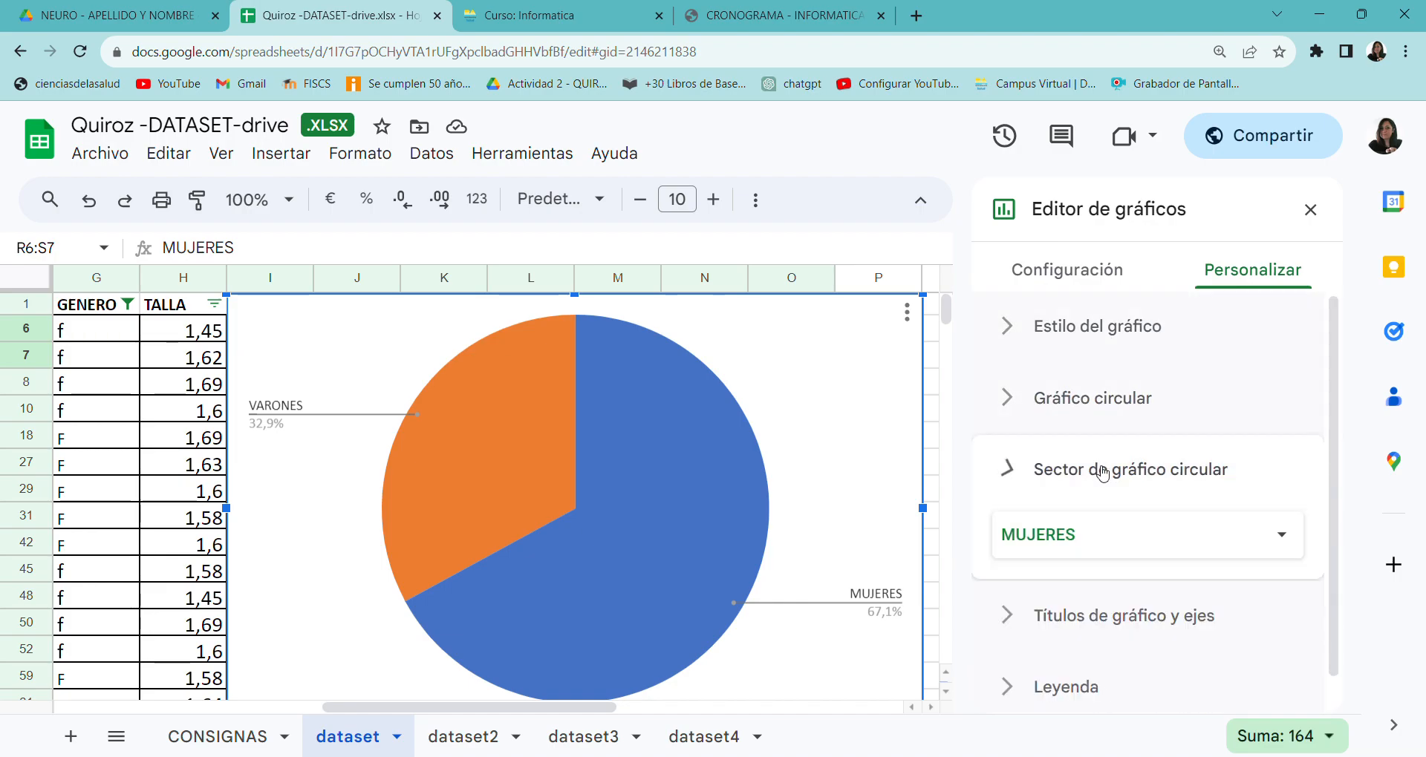
left_click(1062, 280)
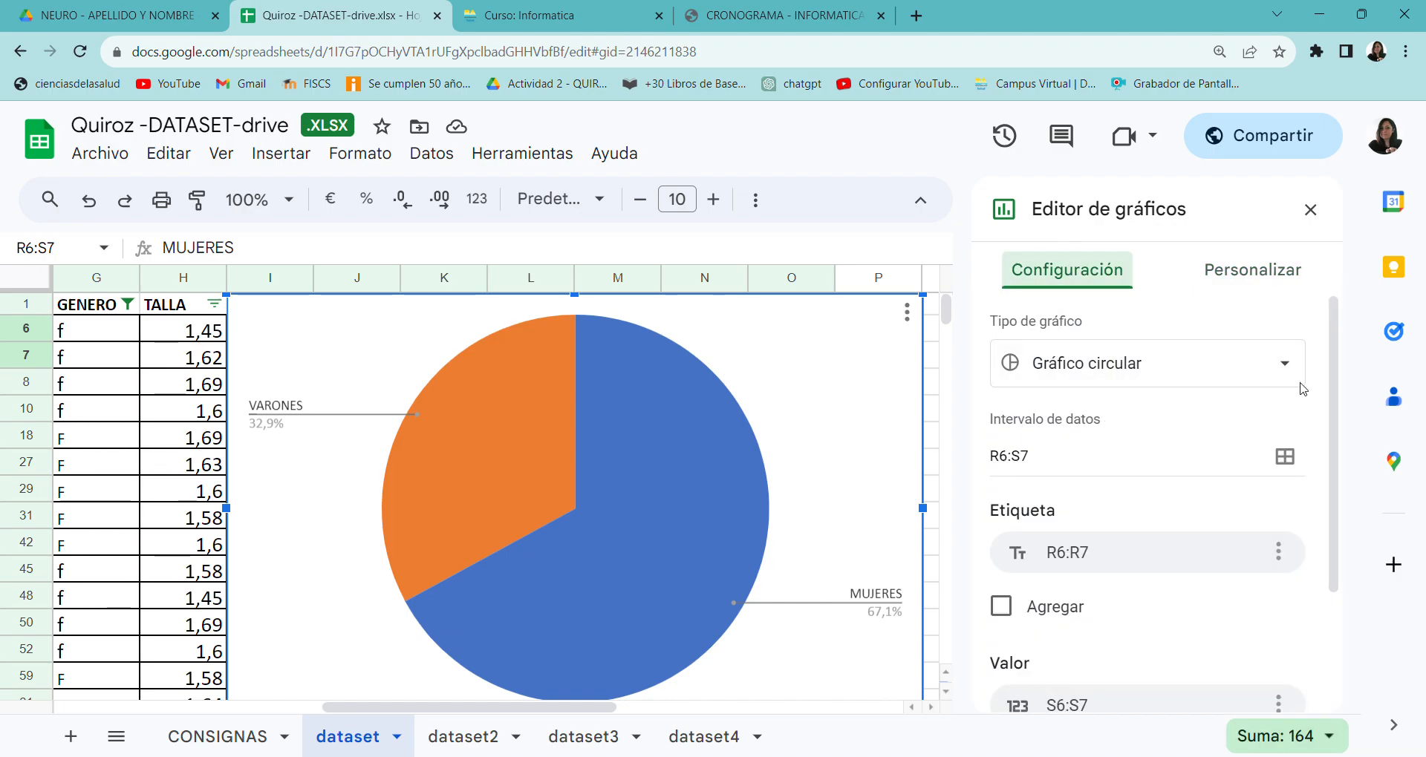
left_click(1310, 209)
Step: Shrink the pie chart and move it off the dataset columns to just below the MUJERES and VARONES summary table
left_click(346, 408)
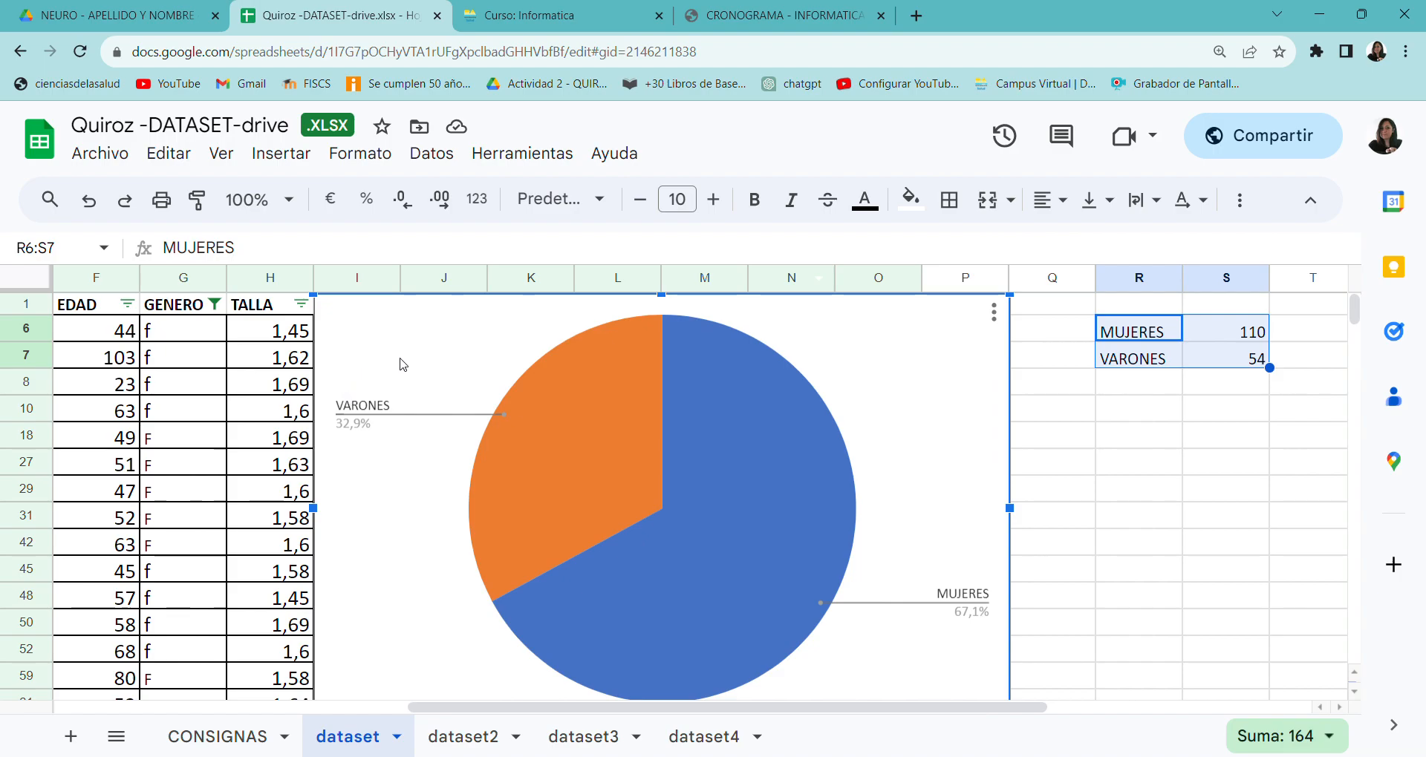
left_click_drag(317, 299, 591, 490)
left_click_drag(400, 714, 797, 714)
left_click_drag(762, 484, 1170, 432)
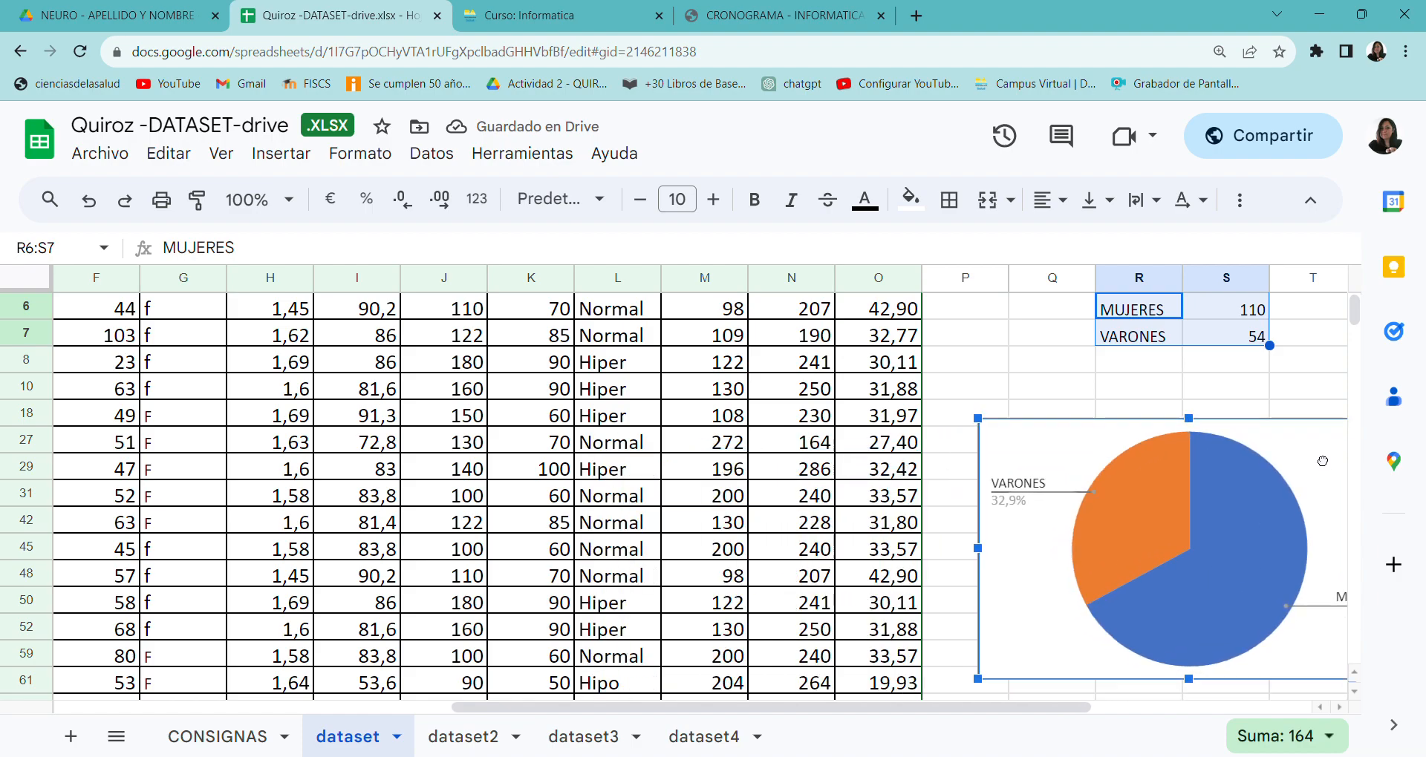
left_click_drag(943, 713, 1108, 715)
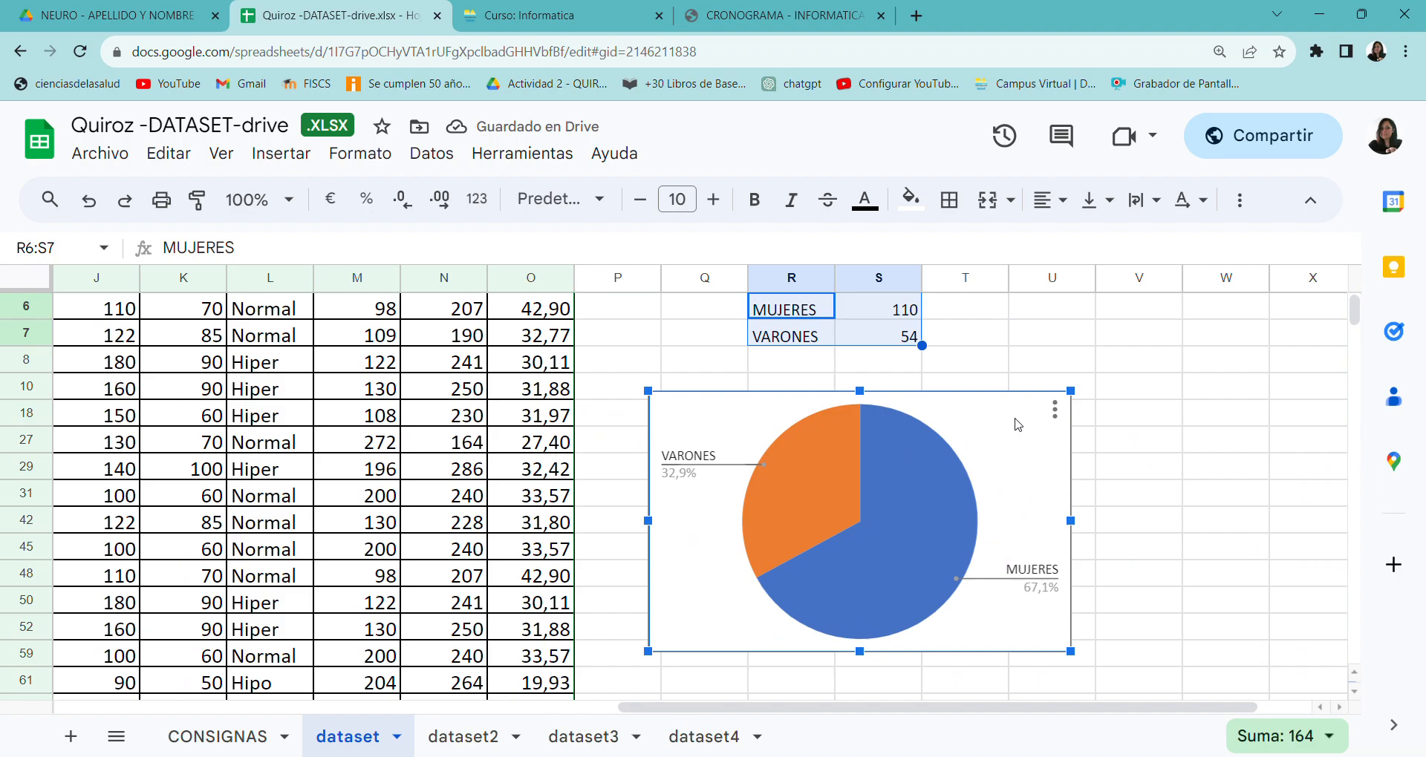
Step: Give the pie chart the title "Pacientes por Genero"
double_click(1020, 440)
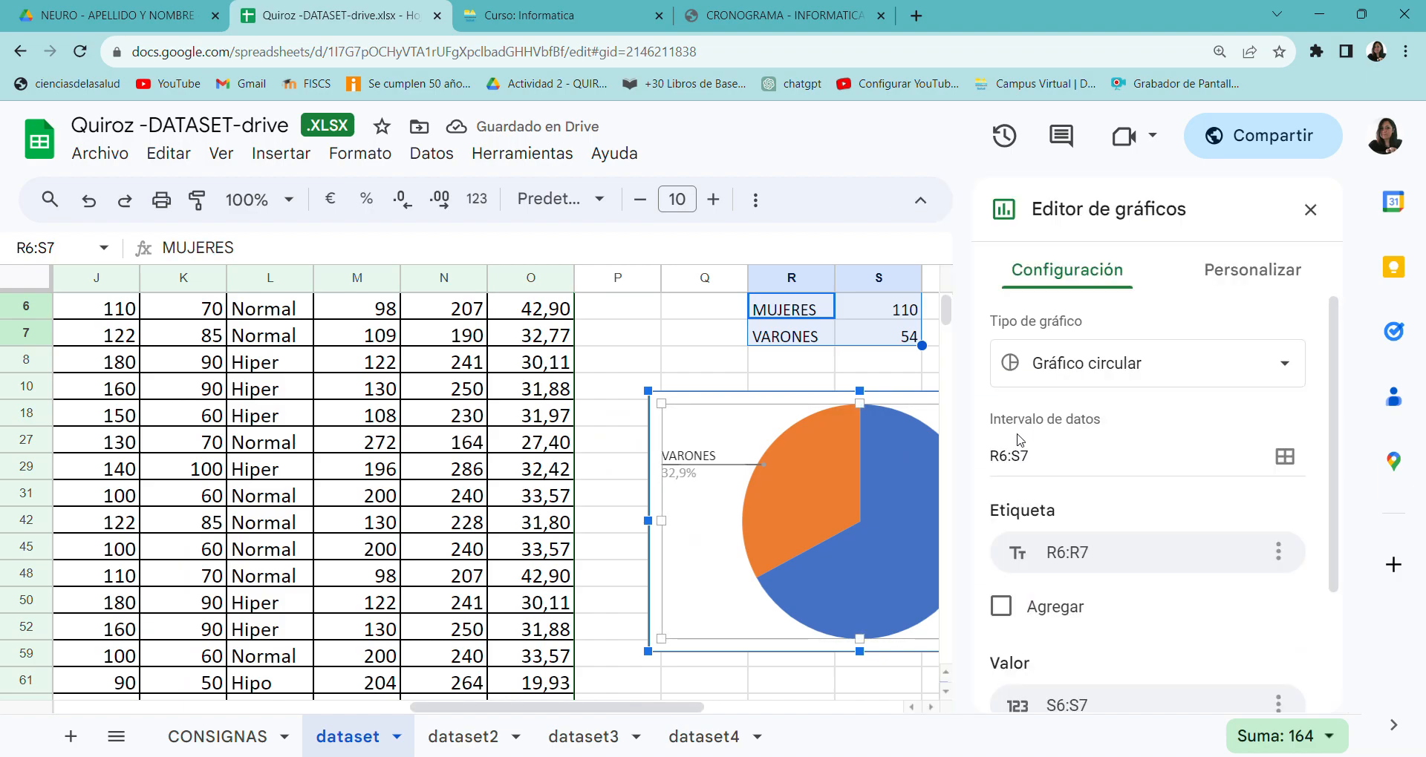
left_click(1238, 288)
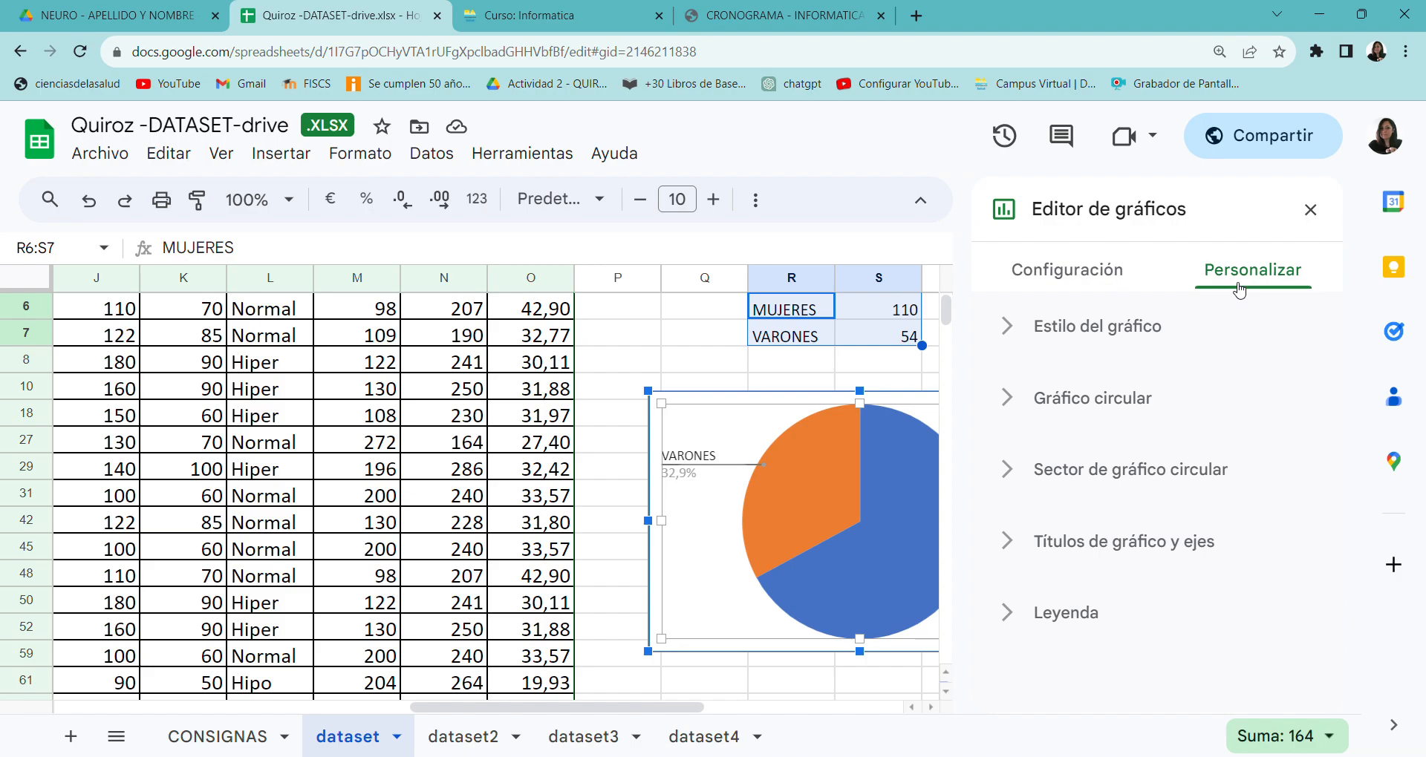
left_click(1015, 547)
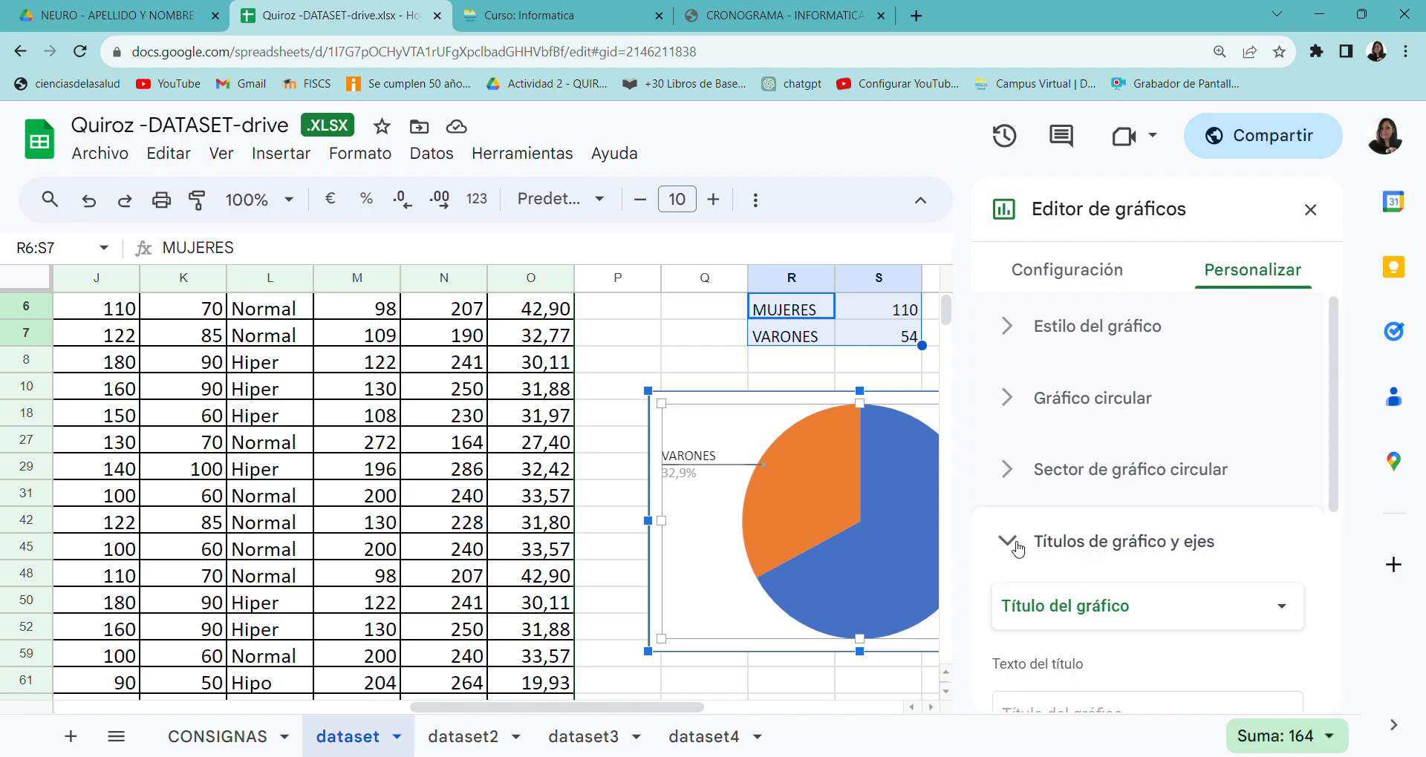
scroll(1103, 597, "down", 3)
scroll(1119, 579, "up", 3)
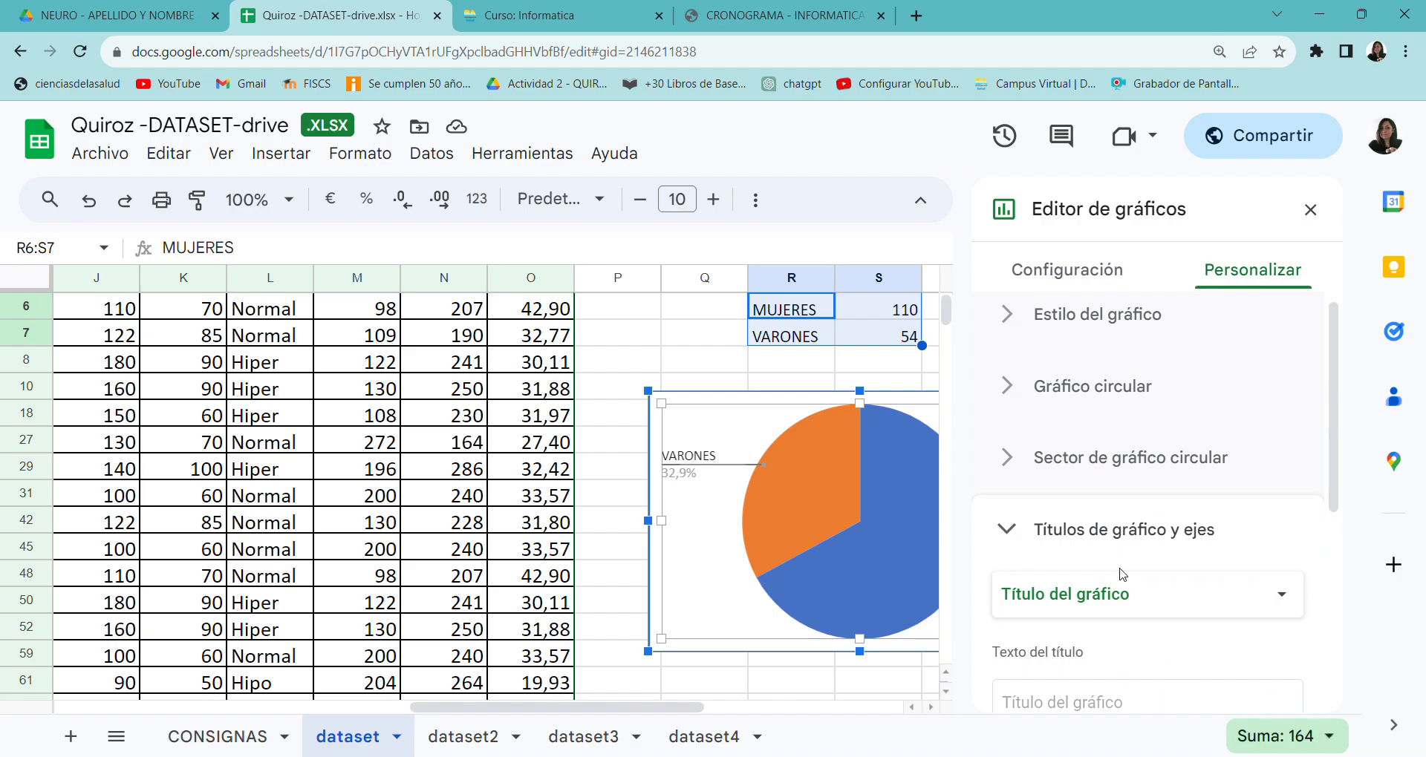
scroll(1096, 602, "down", 4)
left_click(1069, 418)
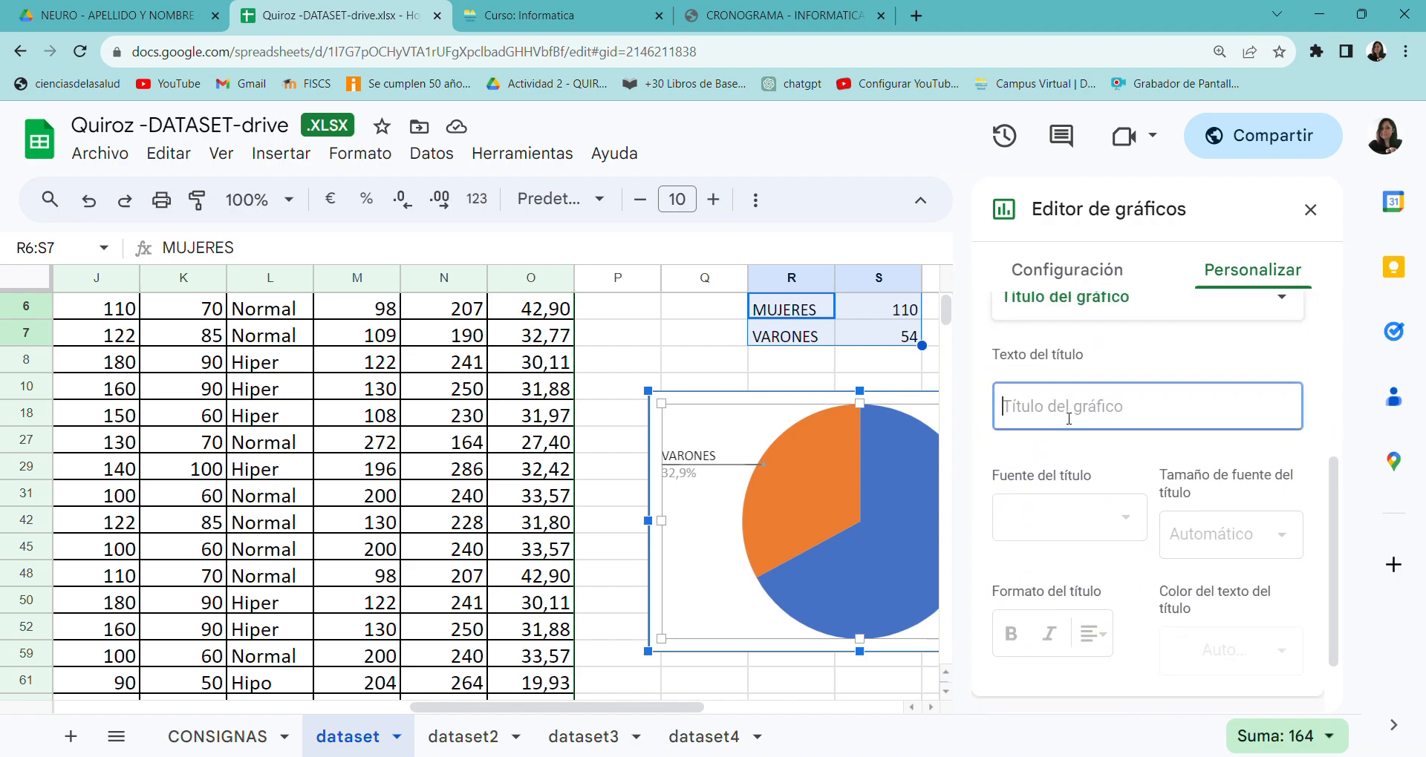
type("Pace")
key("BackSpace")
type("ientes por")
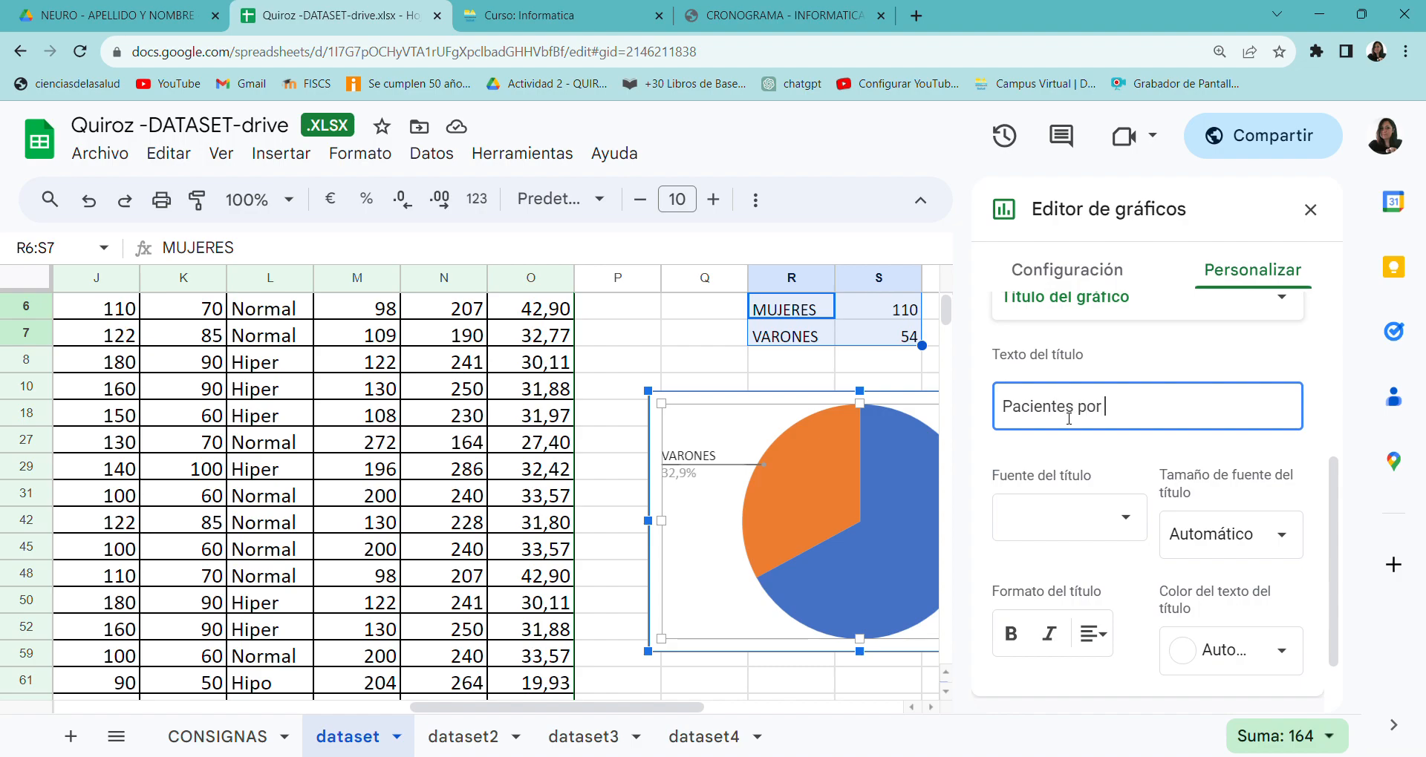
type(" Genero")
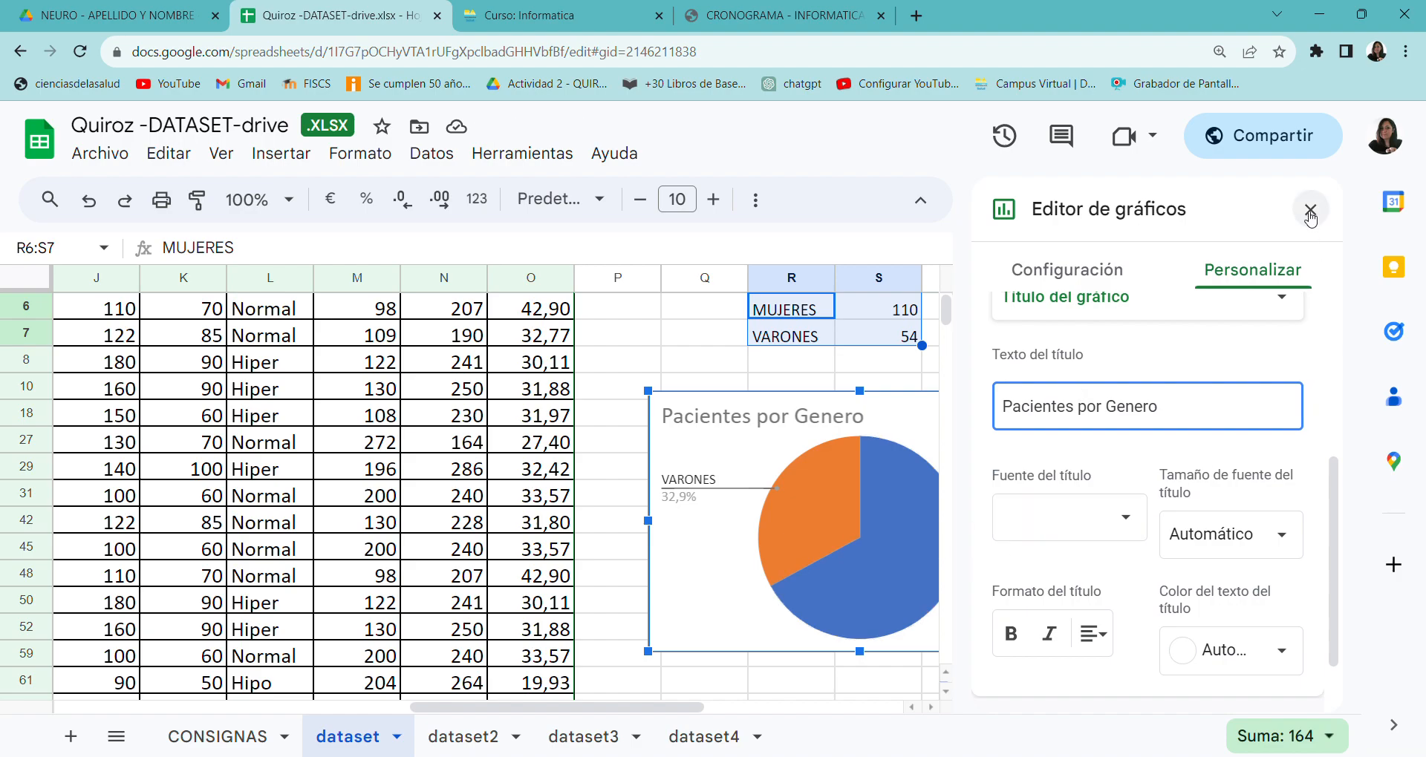
Step: Change the color of the pie chart's MUJERES slice to pale pink
left_click_drag(1334, 539, 1320, 354)
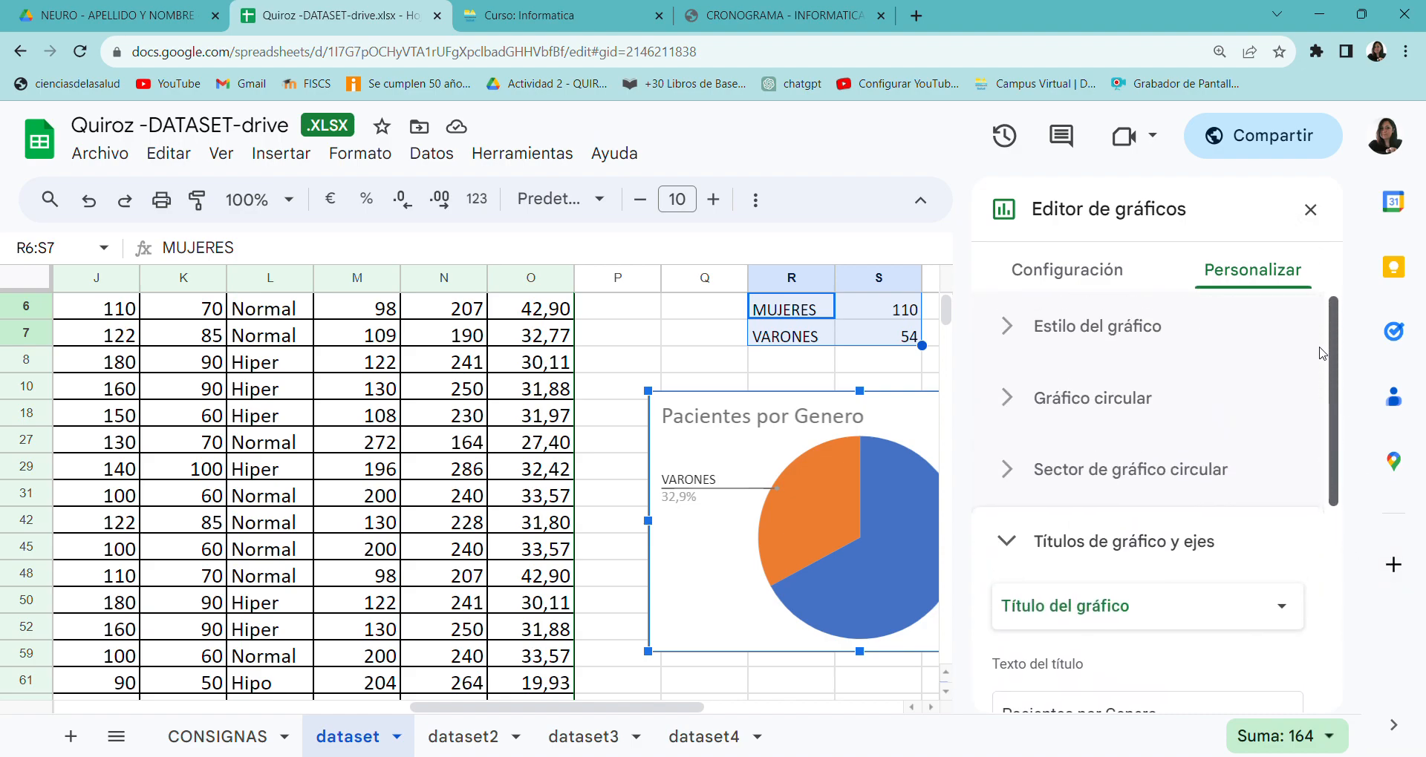
left_click(1009, 470)
scroll(1024, 482, "down", 3)
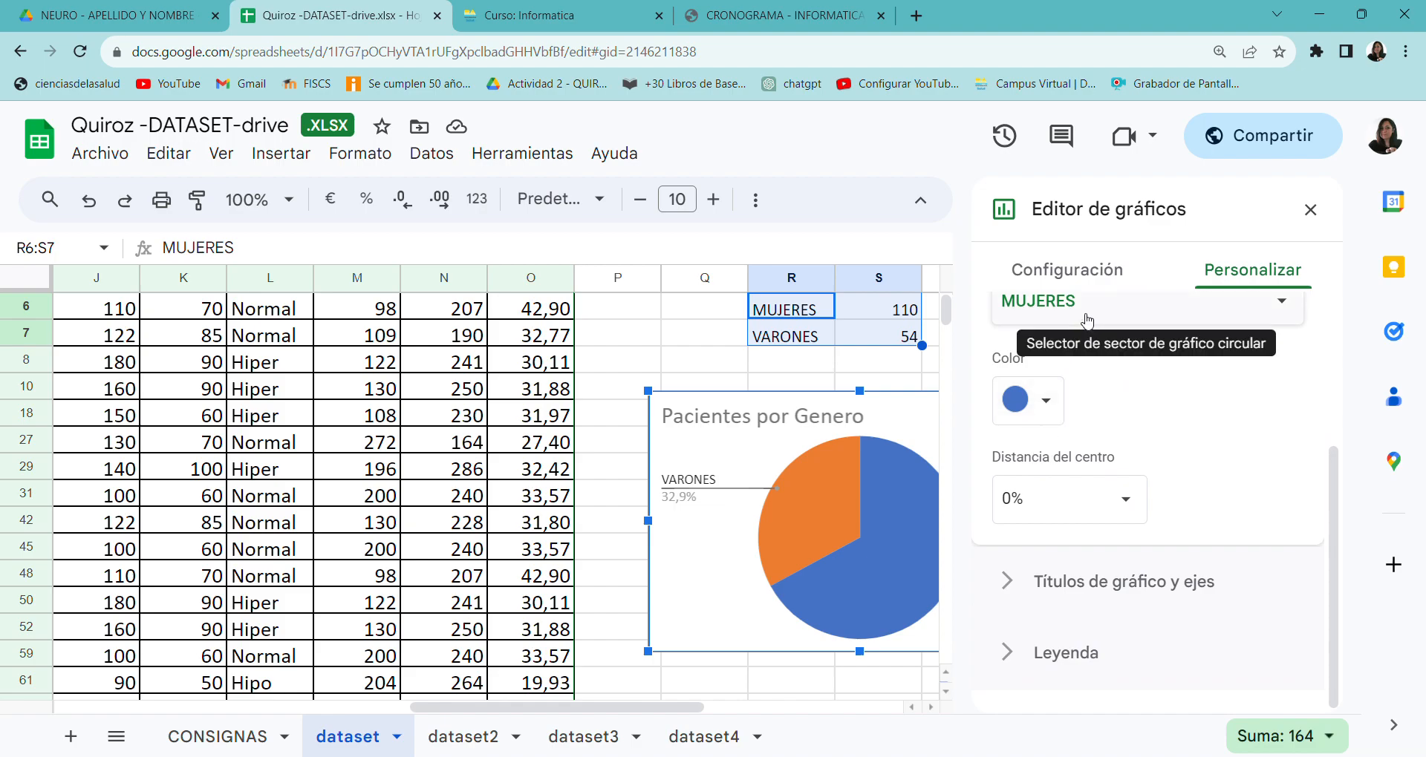
left_click(1057, 410)
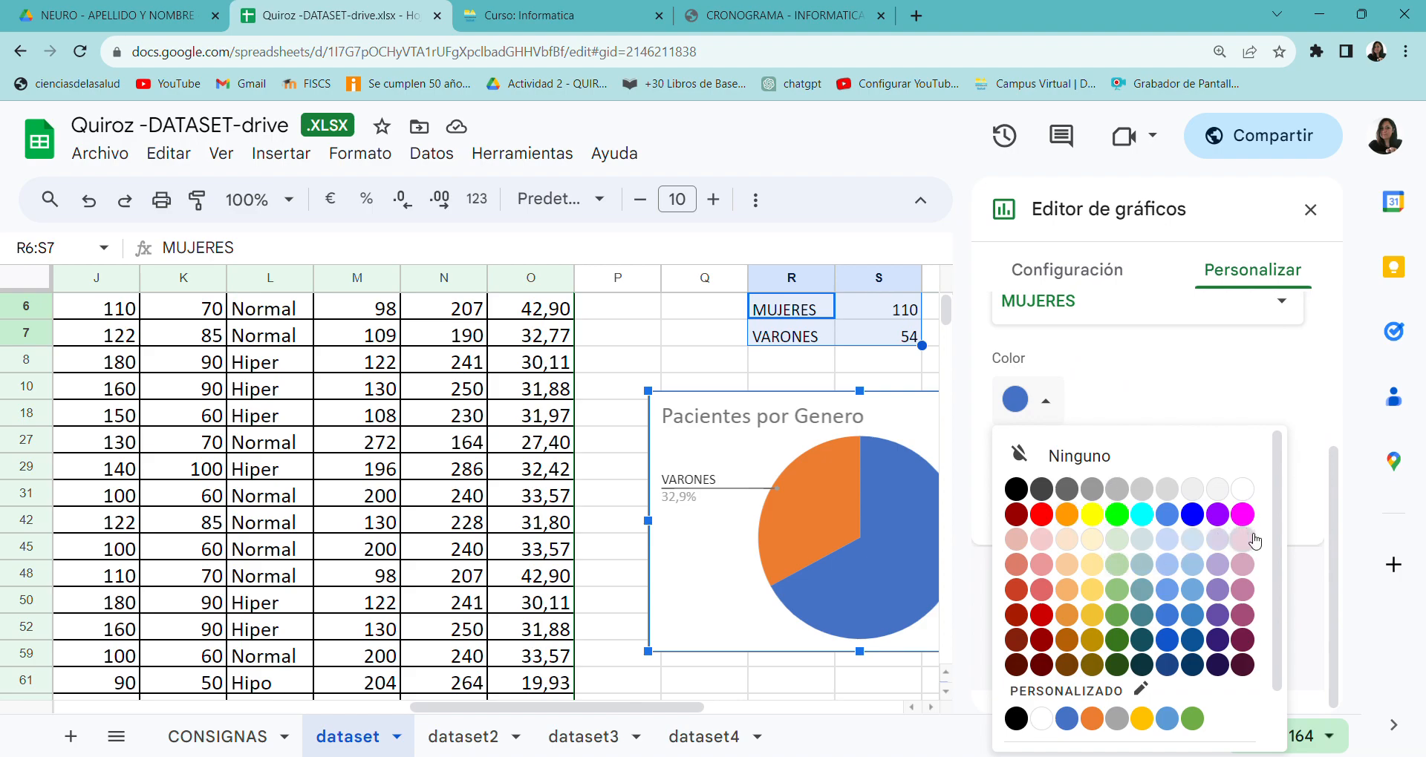
left_click(1246, 540)
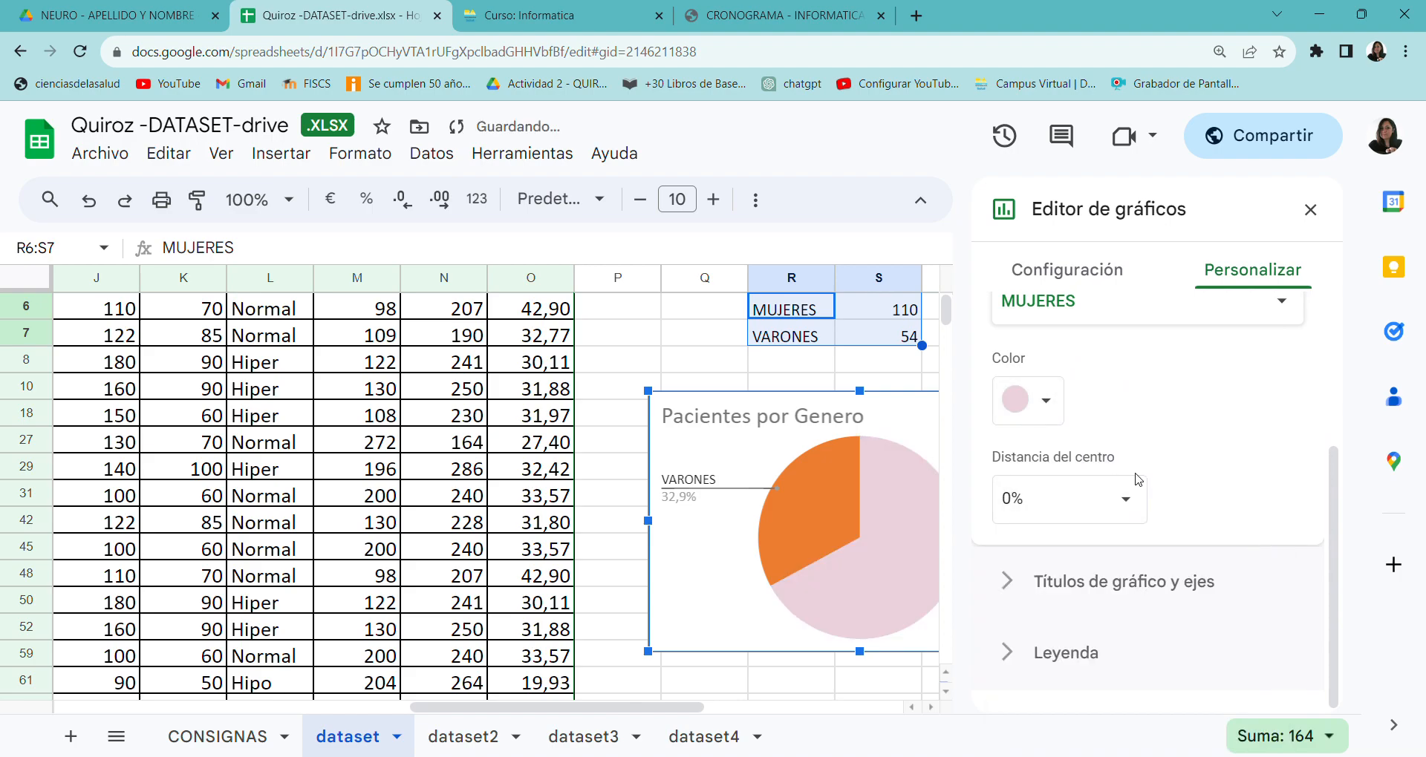
Step: Change the color of the pie chart's VARONES slice to light blue and leave the chart editor
left_click(1283, 304)
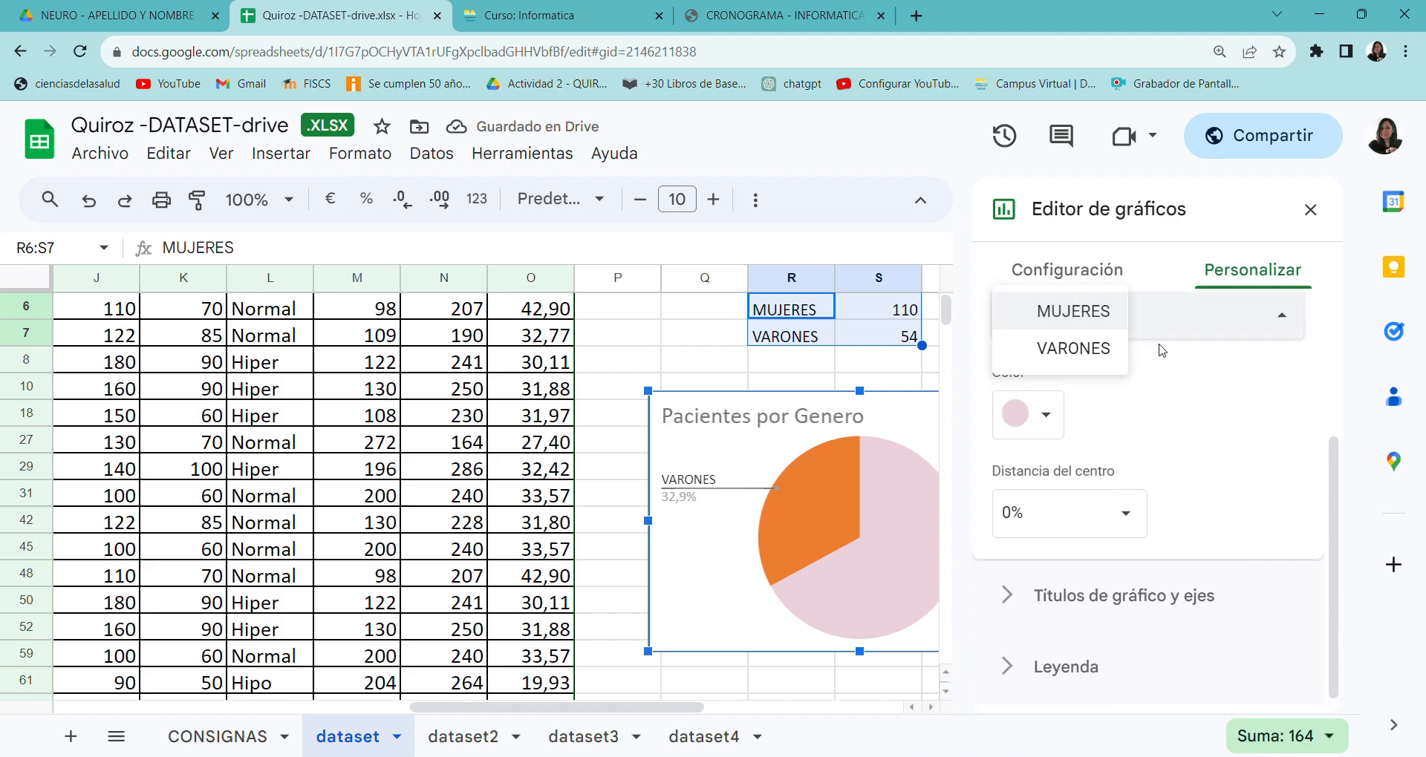
left_click(1020, 354)
left_click(1047, 422)
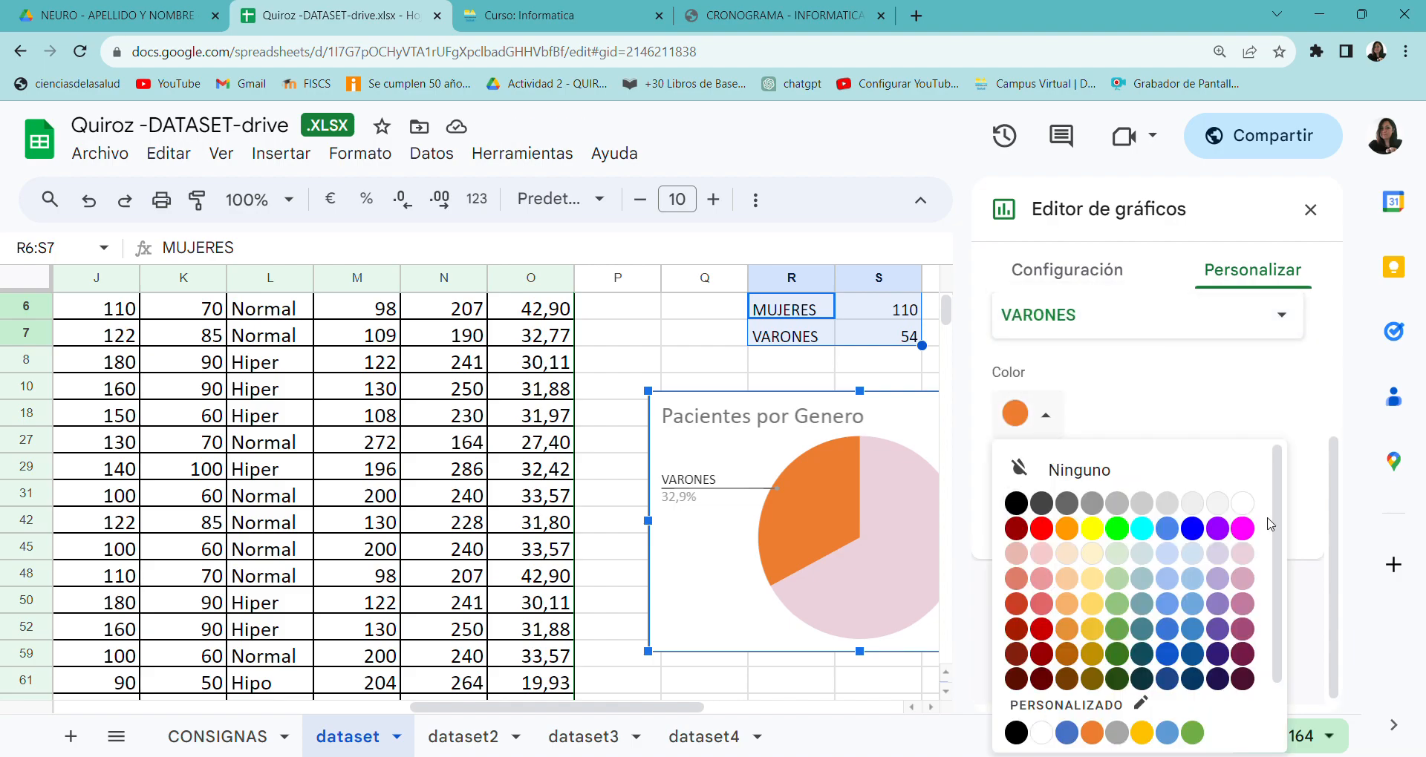
left_click(1219, 556)
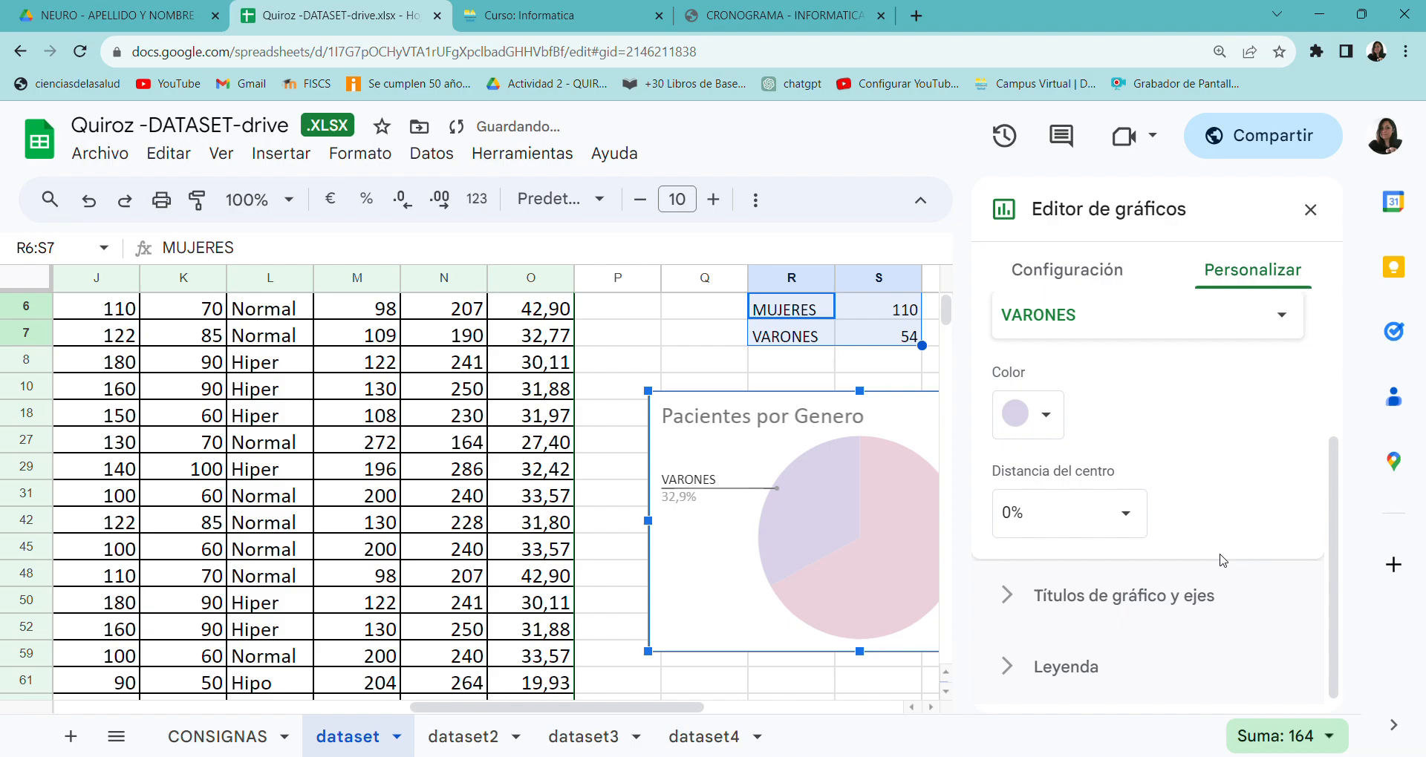
left_click(1047, 416)
left_click(1197, 587)
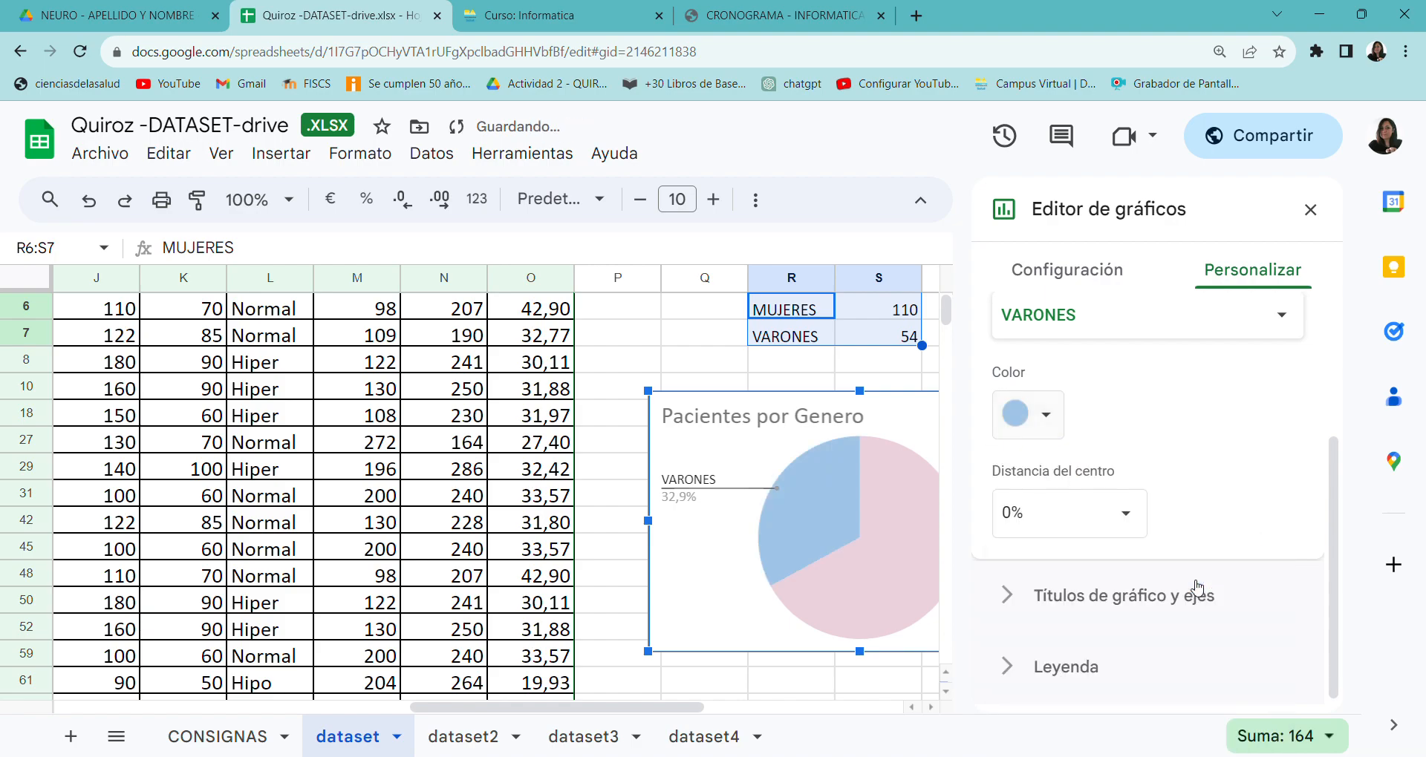
left_click(647, 337)
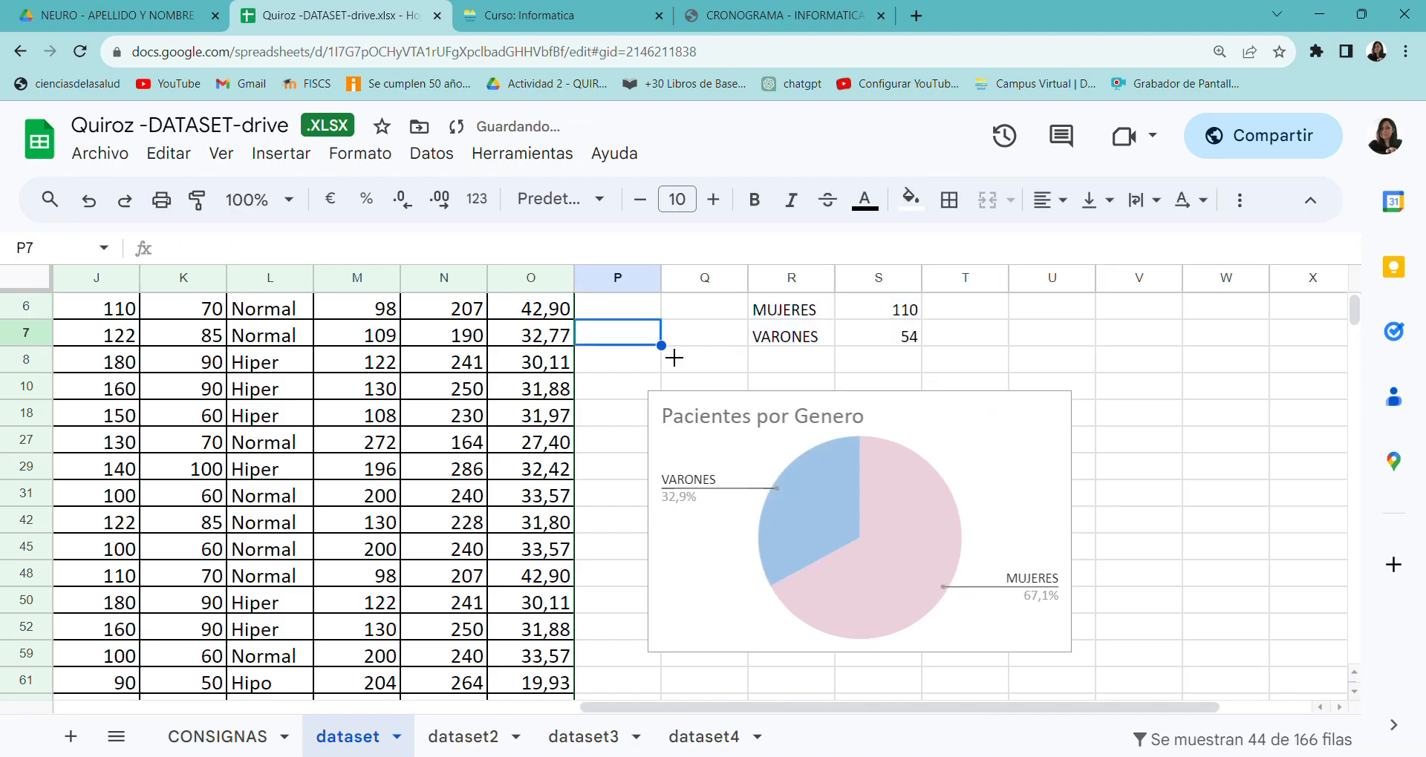
Step: Enlarge the pie chart slightly and shift it right so that it starts at column R below the summary table
left_click(1047, 587)
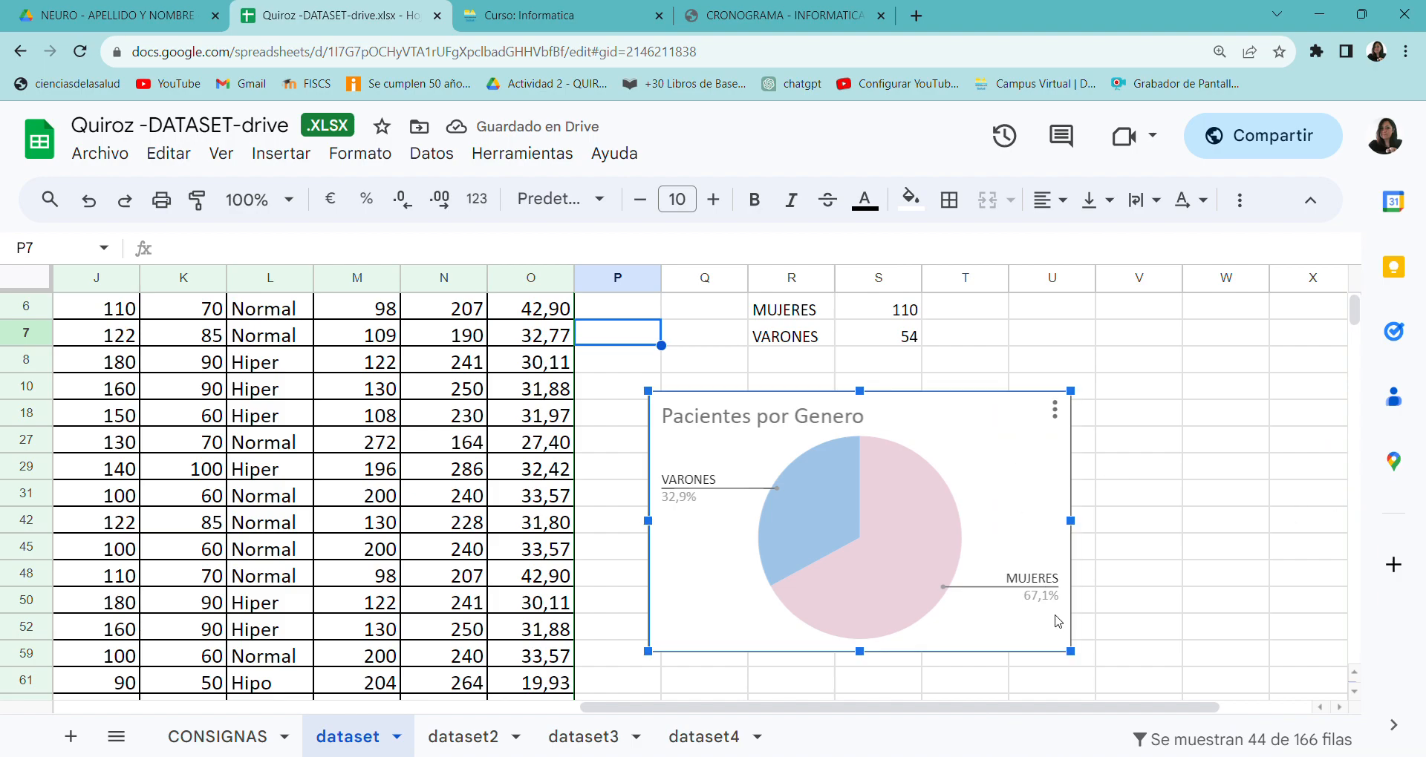
left_click_drag(1070, 651, 1111, 678)
left_click_drag(988, 446, 1080, 439)
left_click(1083, 340)
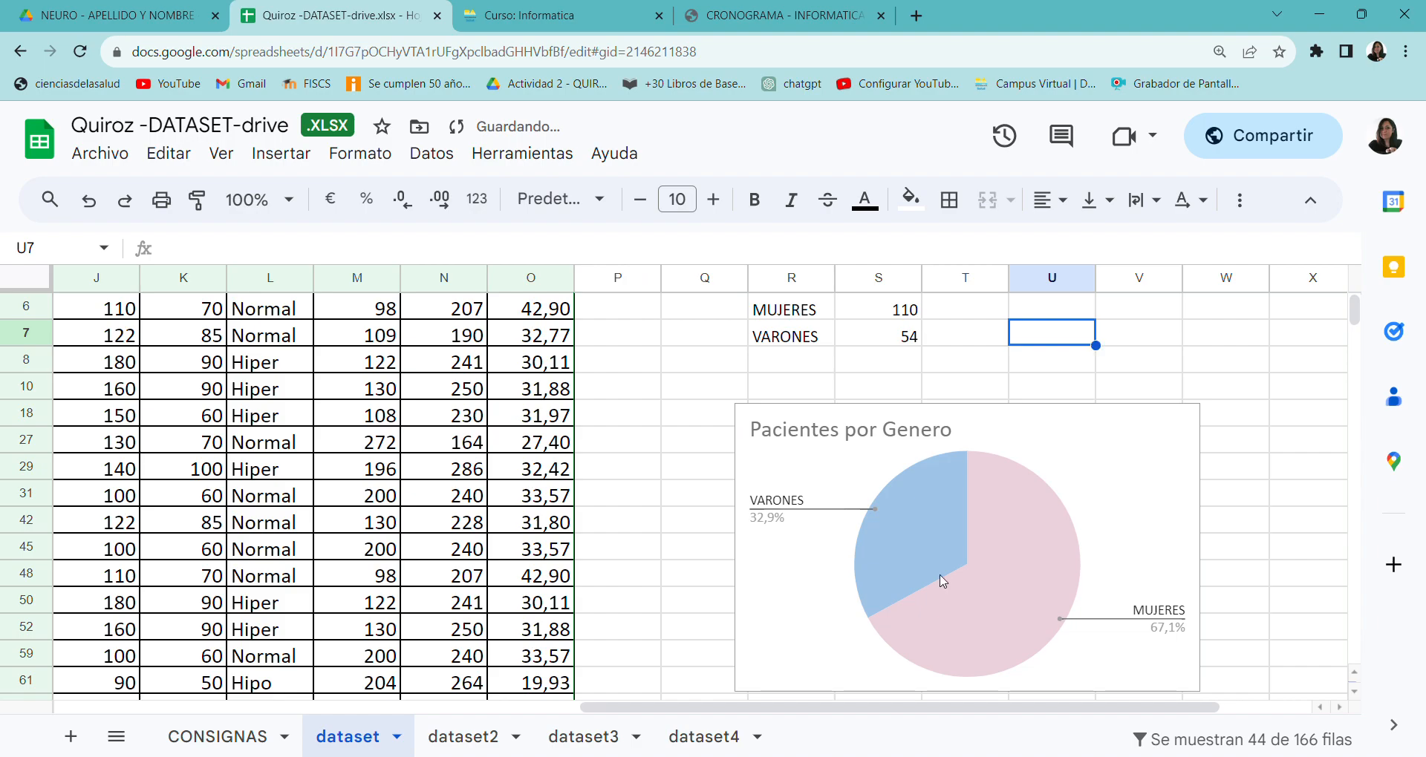
Step: Correct the chart title to "Pacientes por Género" with its accent and go back to the task list on the CONSIGNAS sheet
double_click(897, 434)
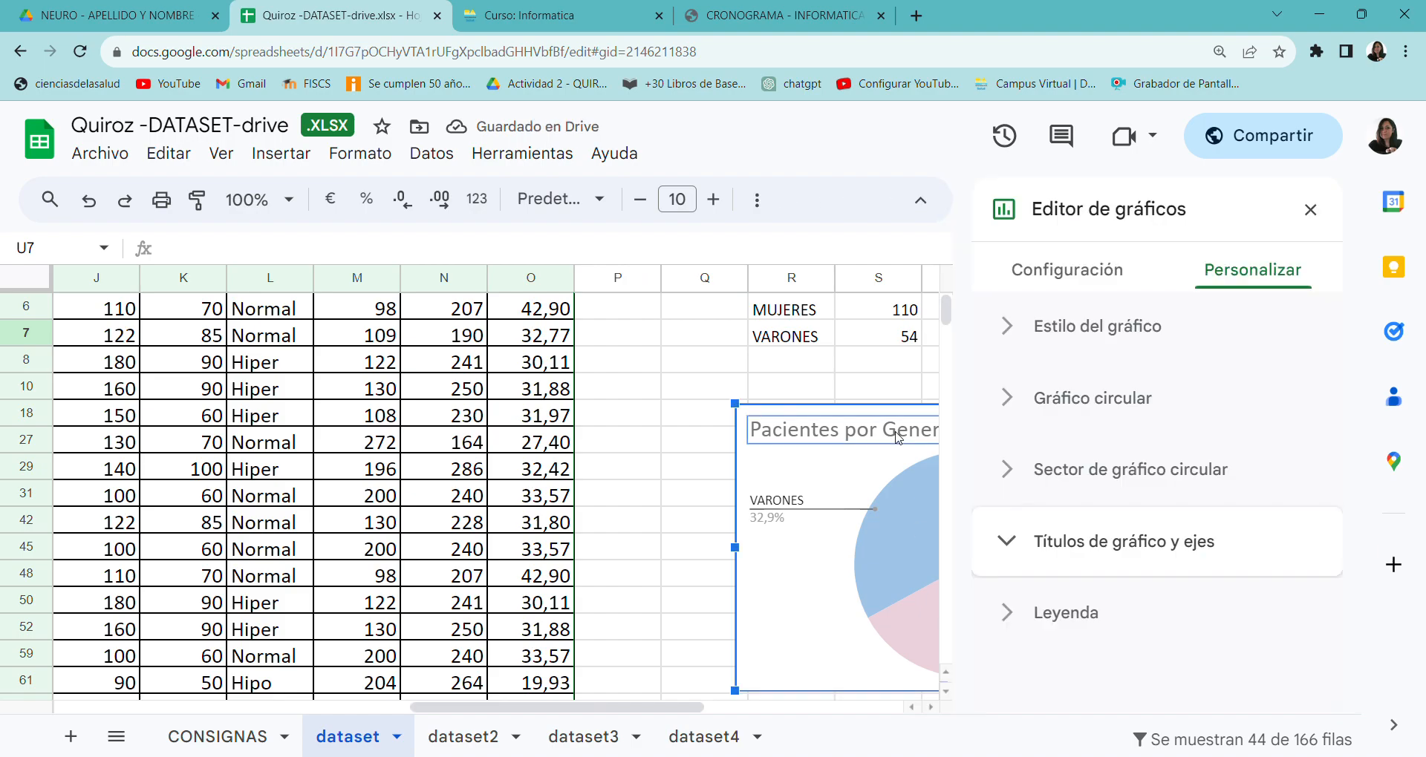
scroll(1210, 570, "down", 4)
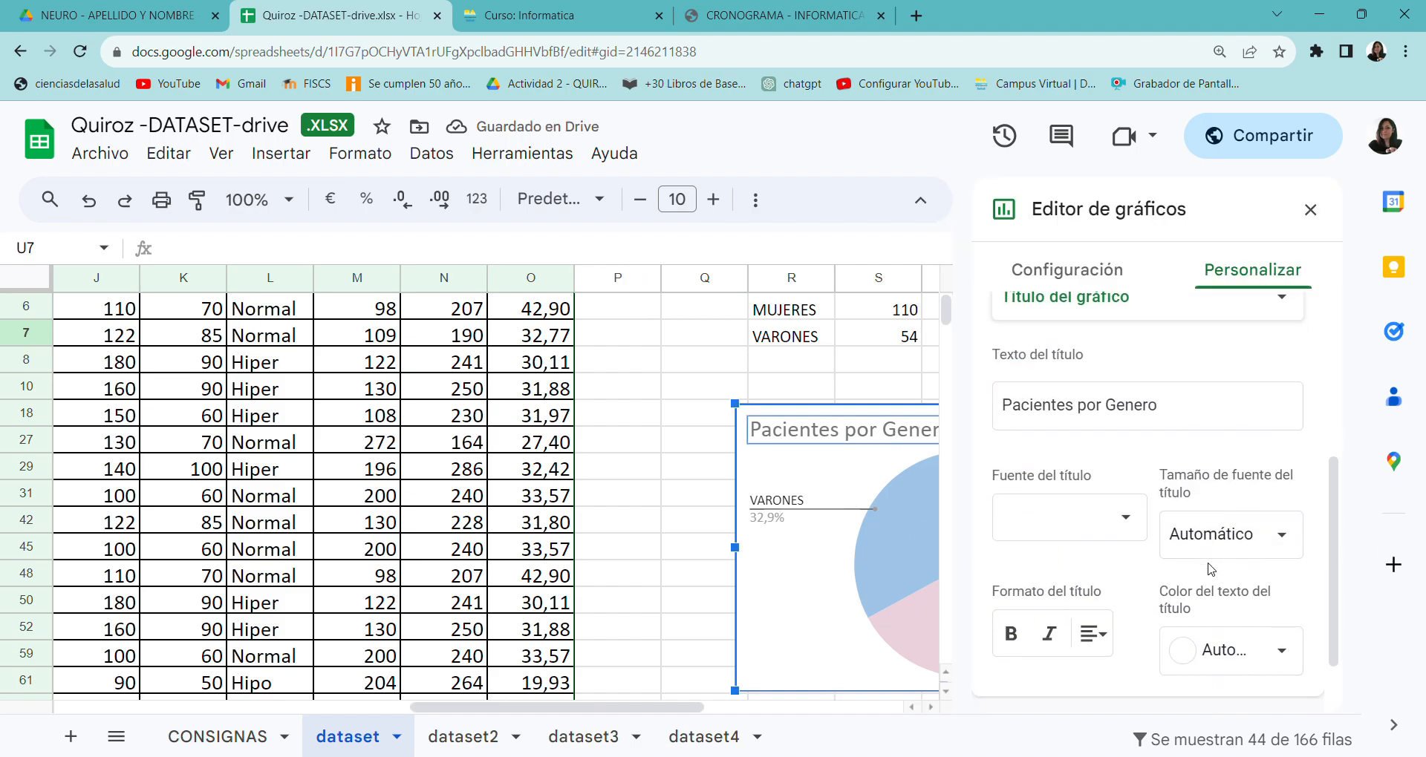
left_click(1131, 416)
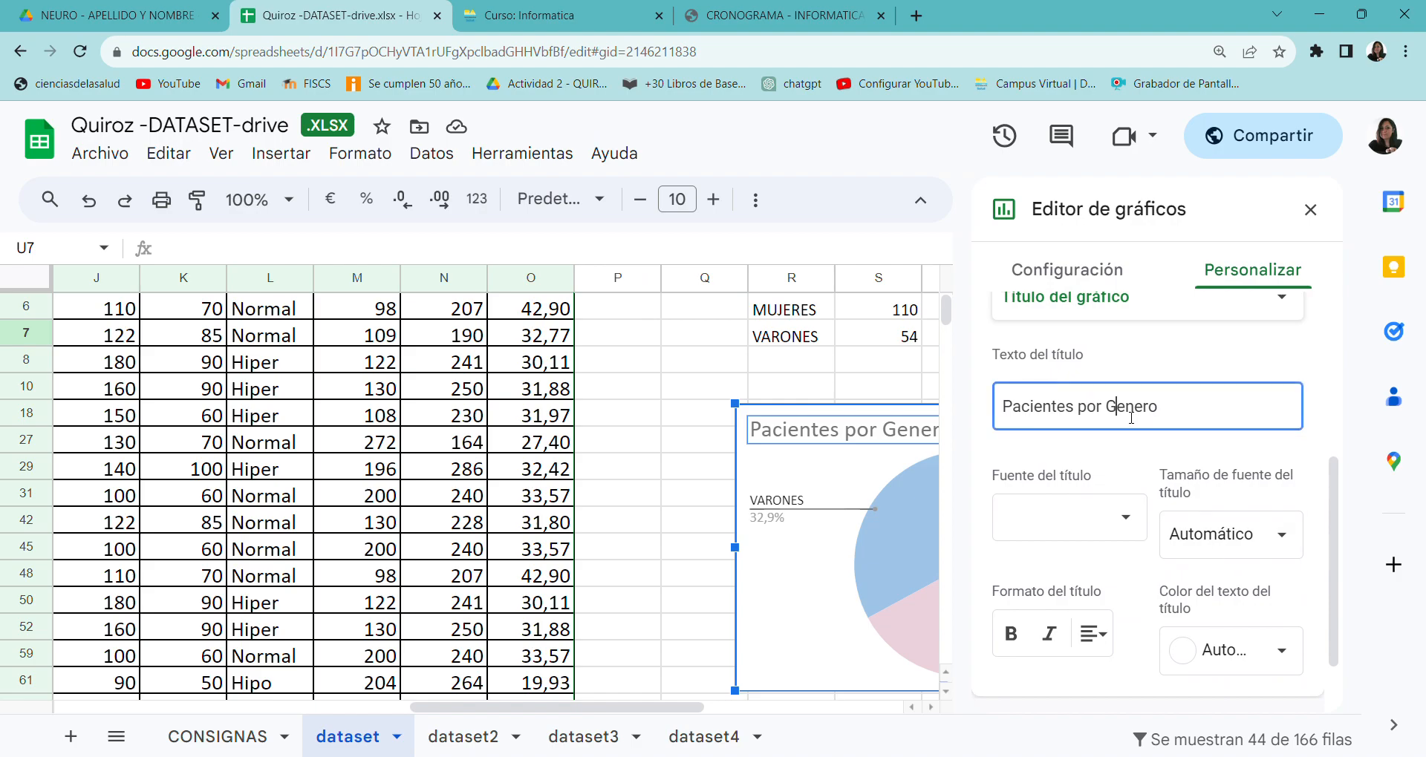
key("BackSpace")
type("é")
left_click(1309, 210)
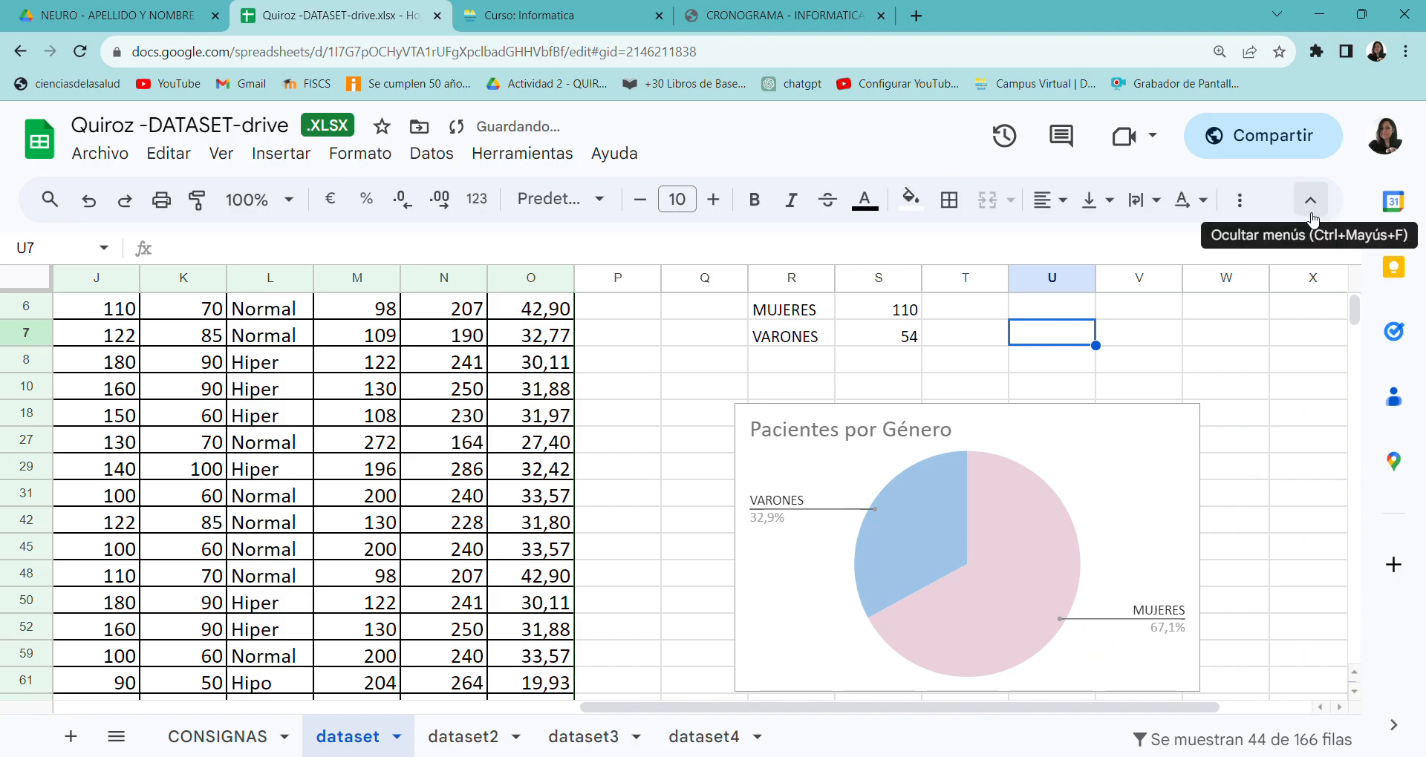
left_click(1224, 392)
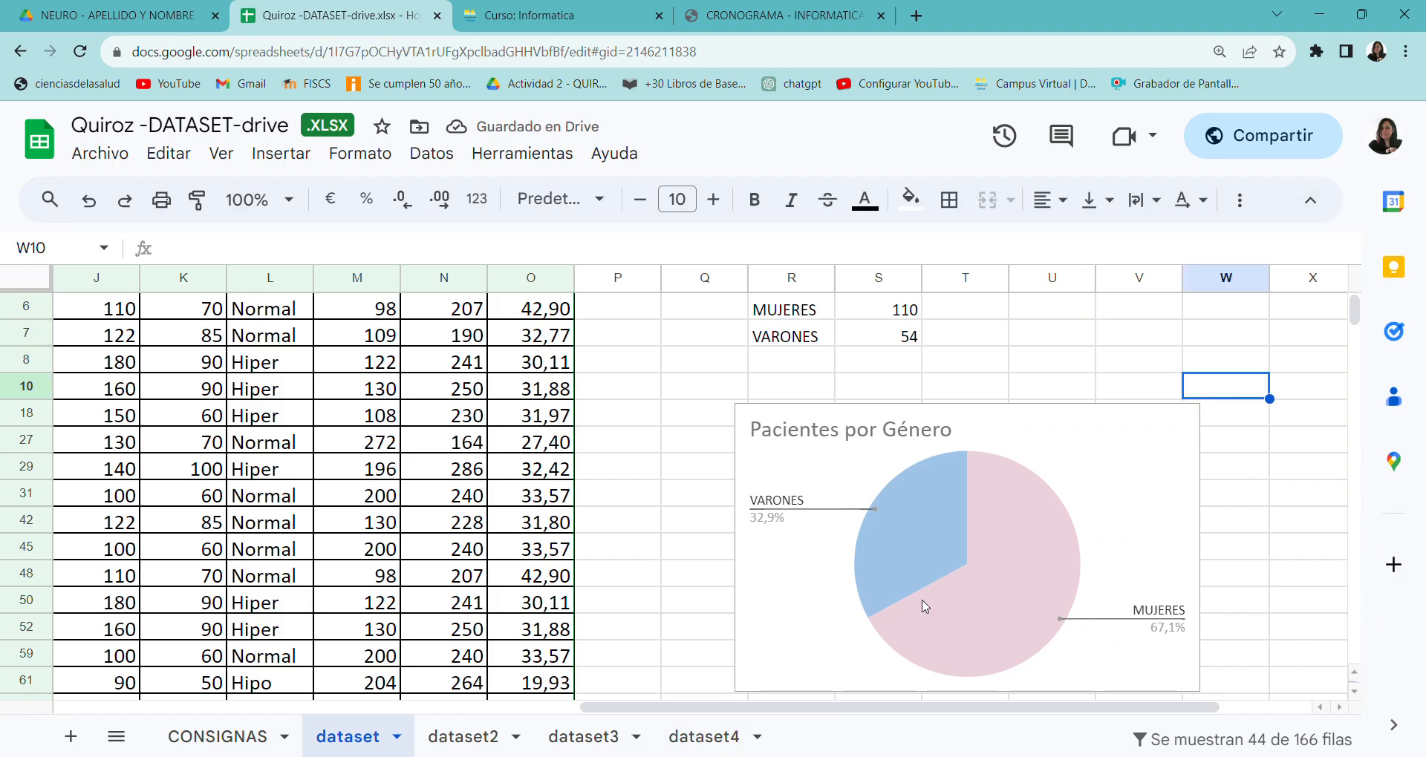
left_click(208, 739)
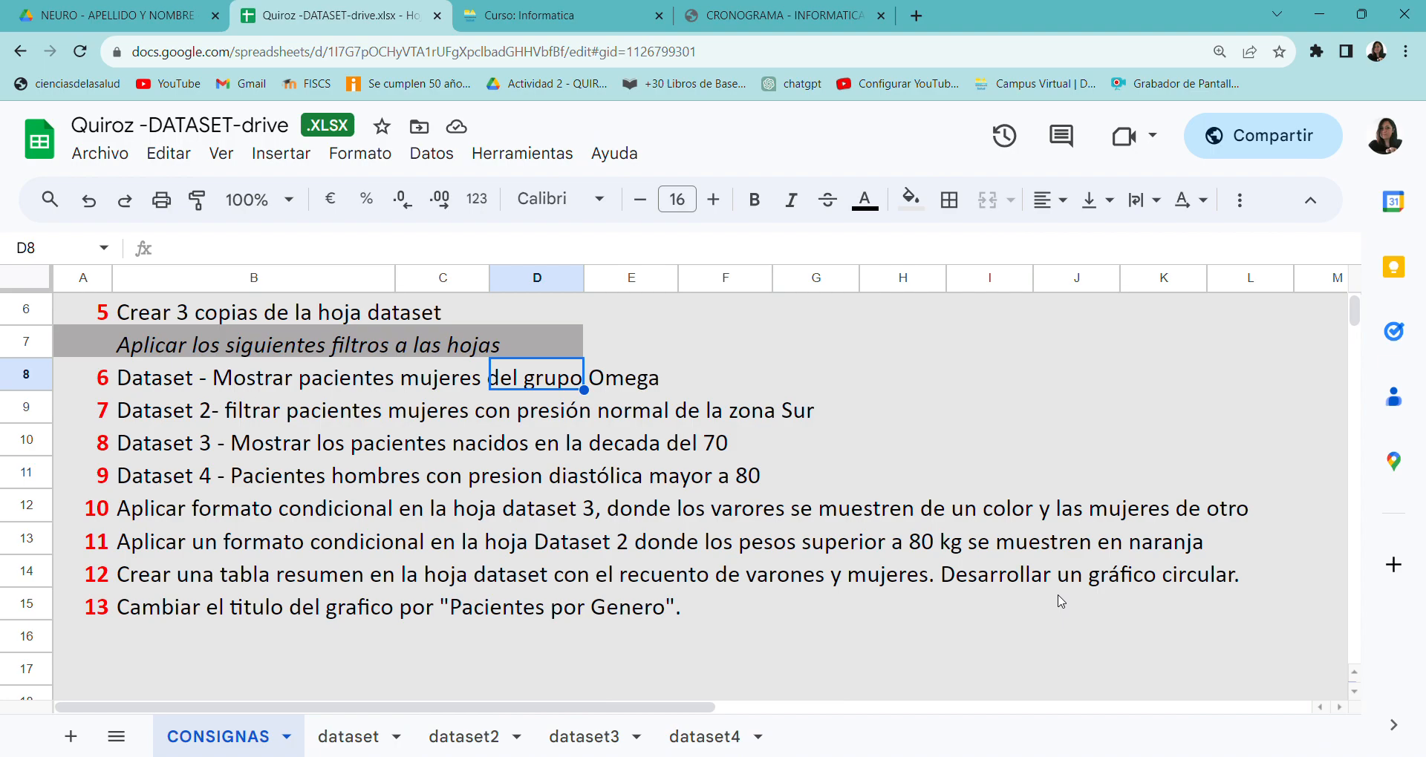
Step: Append the sentence Como titulo colocar "pacientes por género" to the end of task 12 in cell B14
left_click(143, 579)
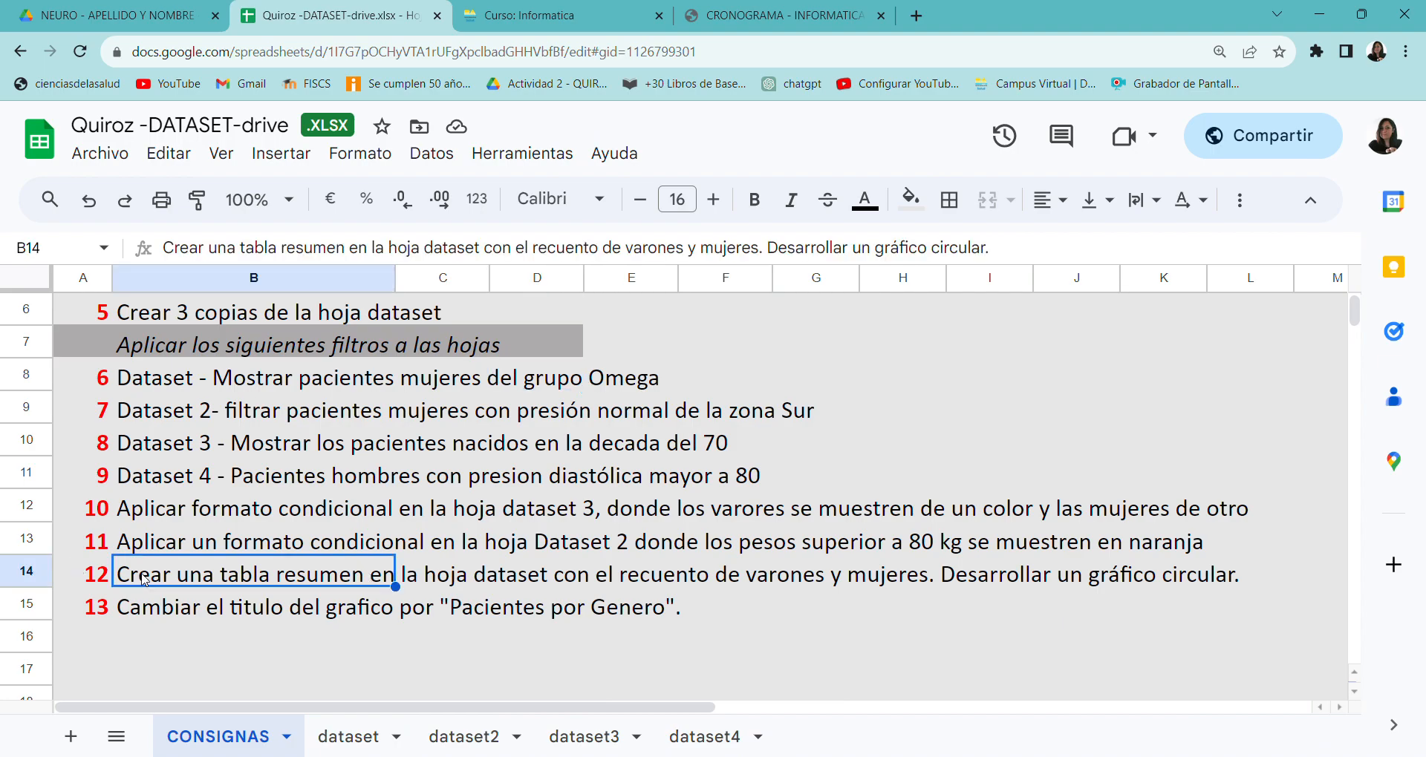
left_click(1048, 252)
type("omo")
key("BackSpace")
key("BackSpace")
key("BackSpace")
type("Como titulo colocsar")
key("BackSpace")
key("BackSpace")
key("BackSpace")
type("ar")
type("\"pacientes p")
type("or g")
type("´ne")
key("BackSpace")
key("BackSpace")
key("BackSpace")
type("e")
key("BackSpace")
type("énero\"")
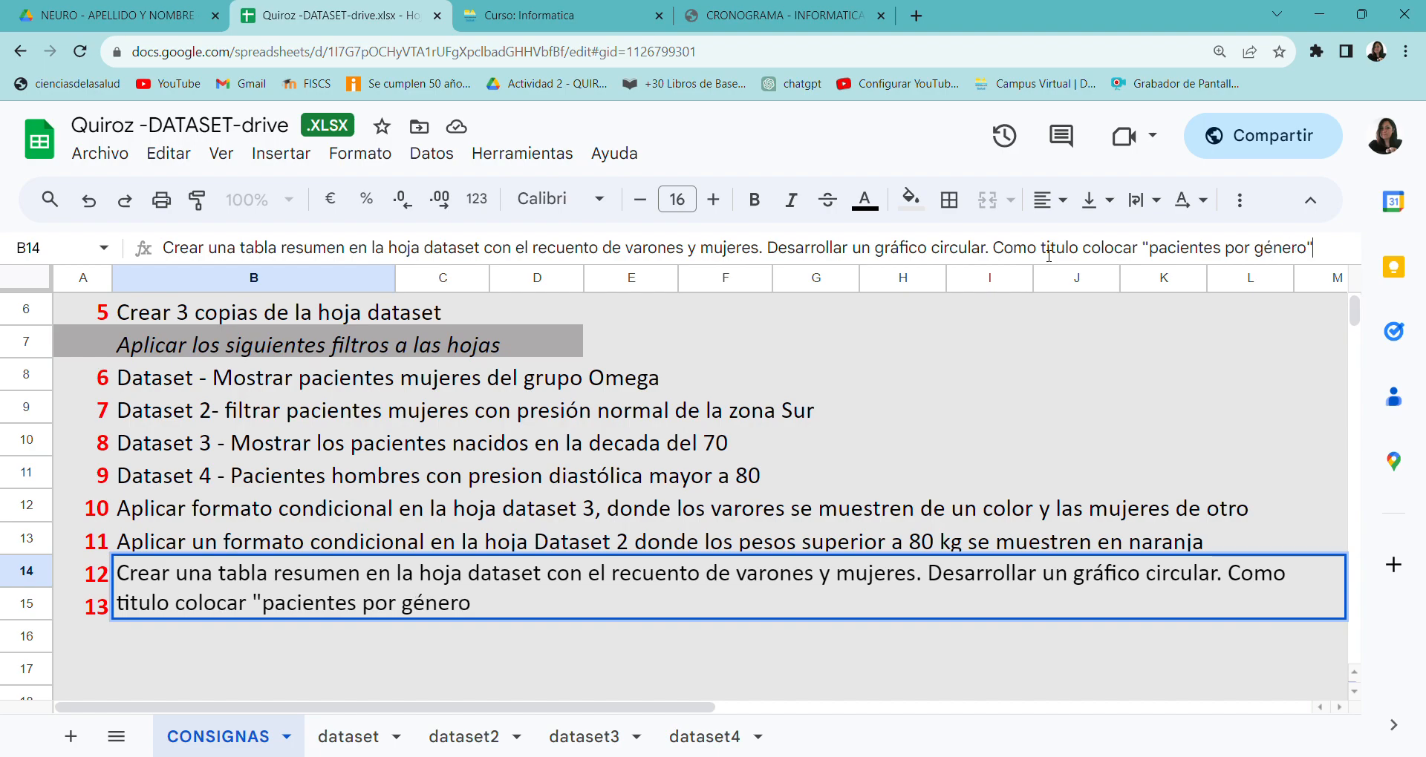
key("Return")
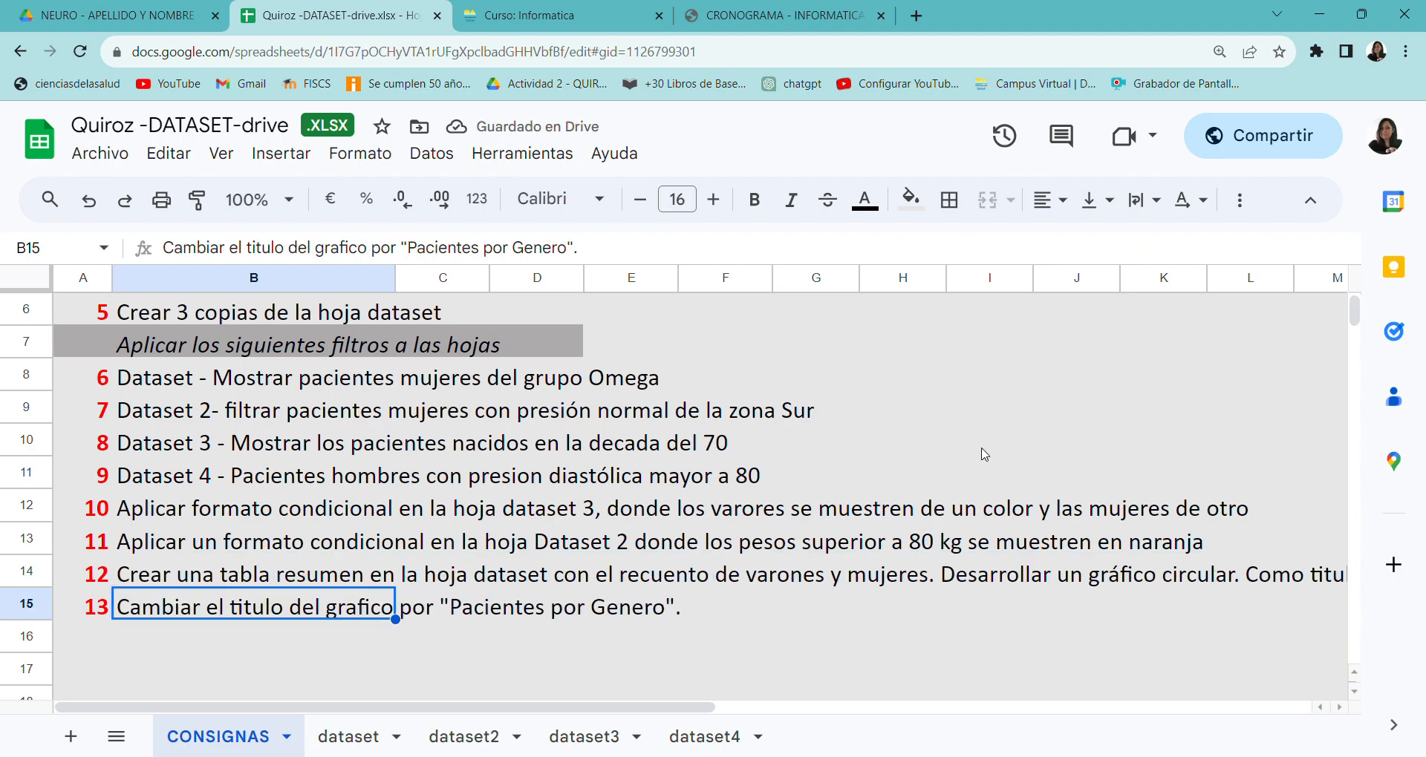
Step: Append "El sector mujeres deberá ser rosa y la varones celeste" to task 13 in cell B15
left_click(106, 606)
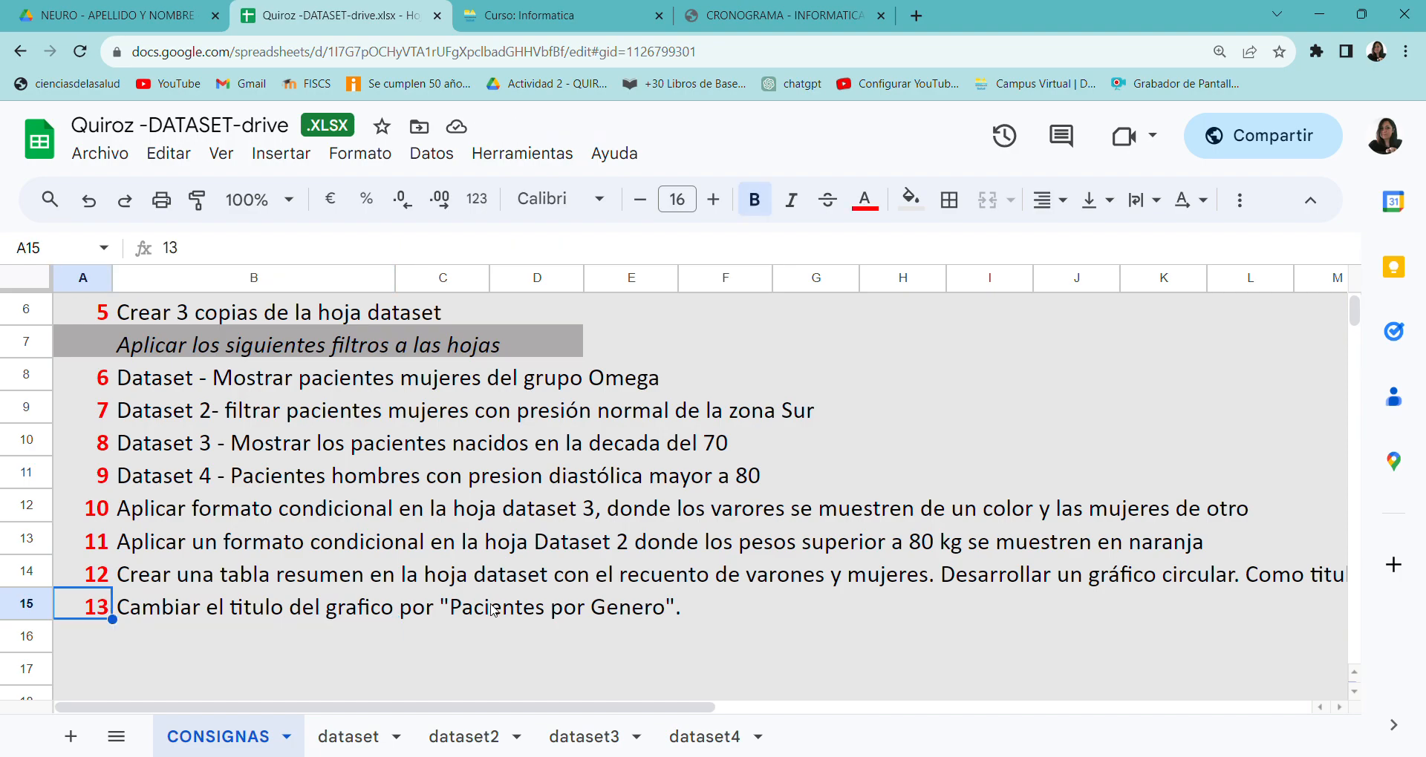
left_click(392, 616)
left_click(647, 258)
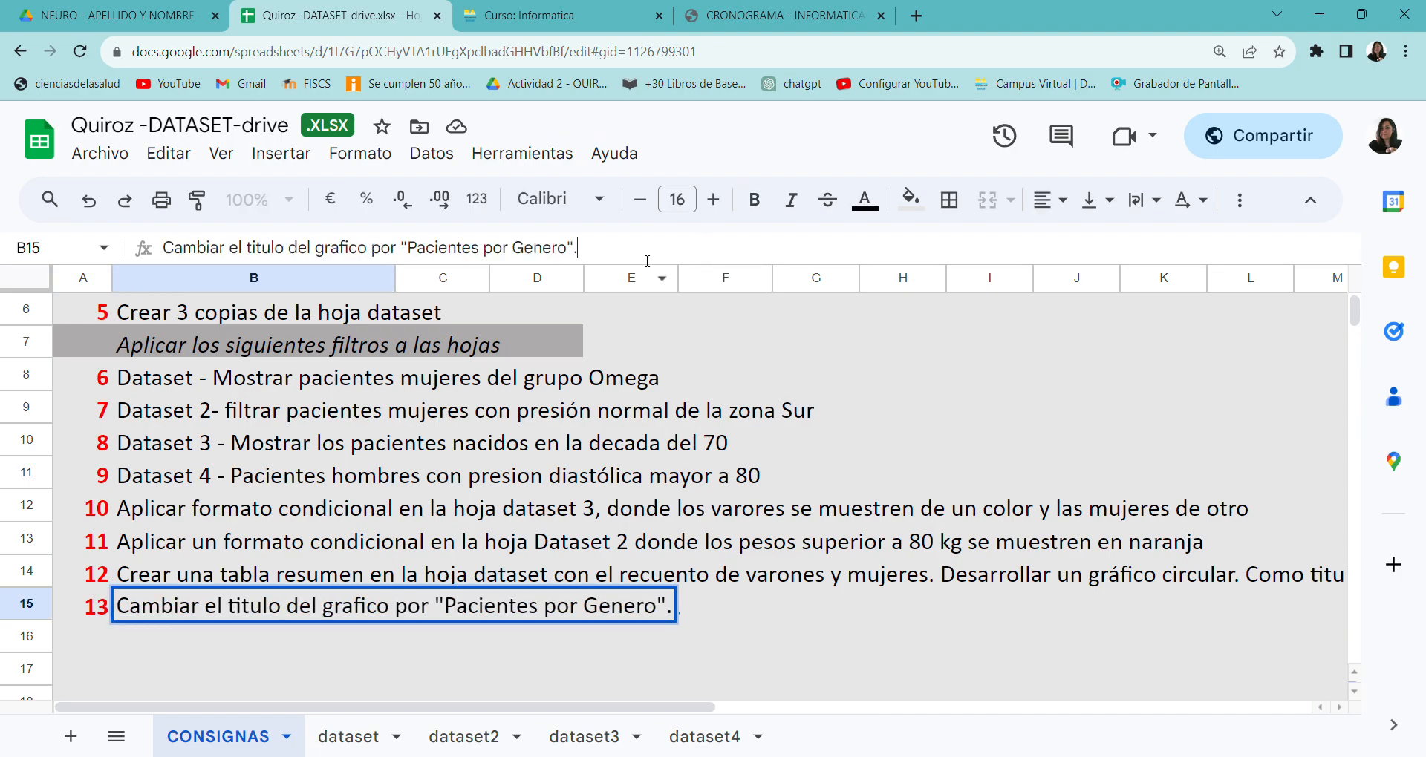
type("El sector muej")
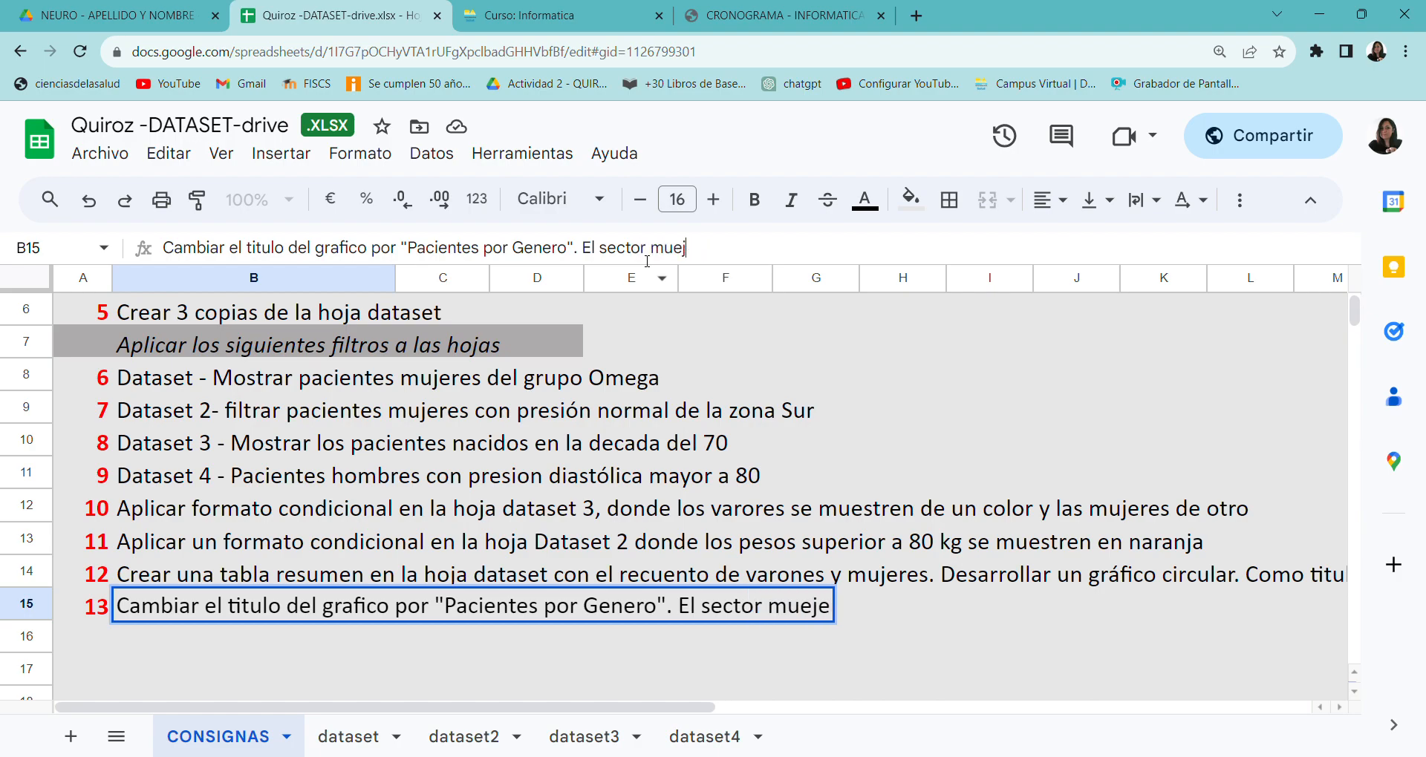
key("BackSpace")
key("BackSpace")
type("jeres ")
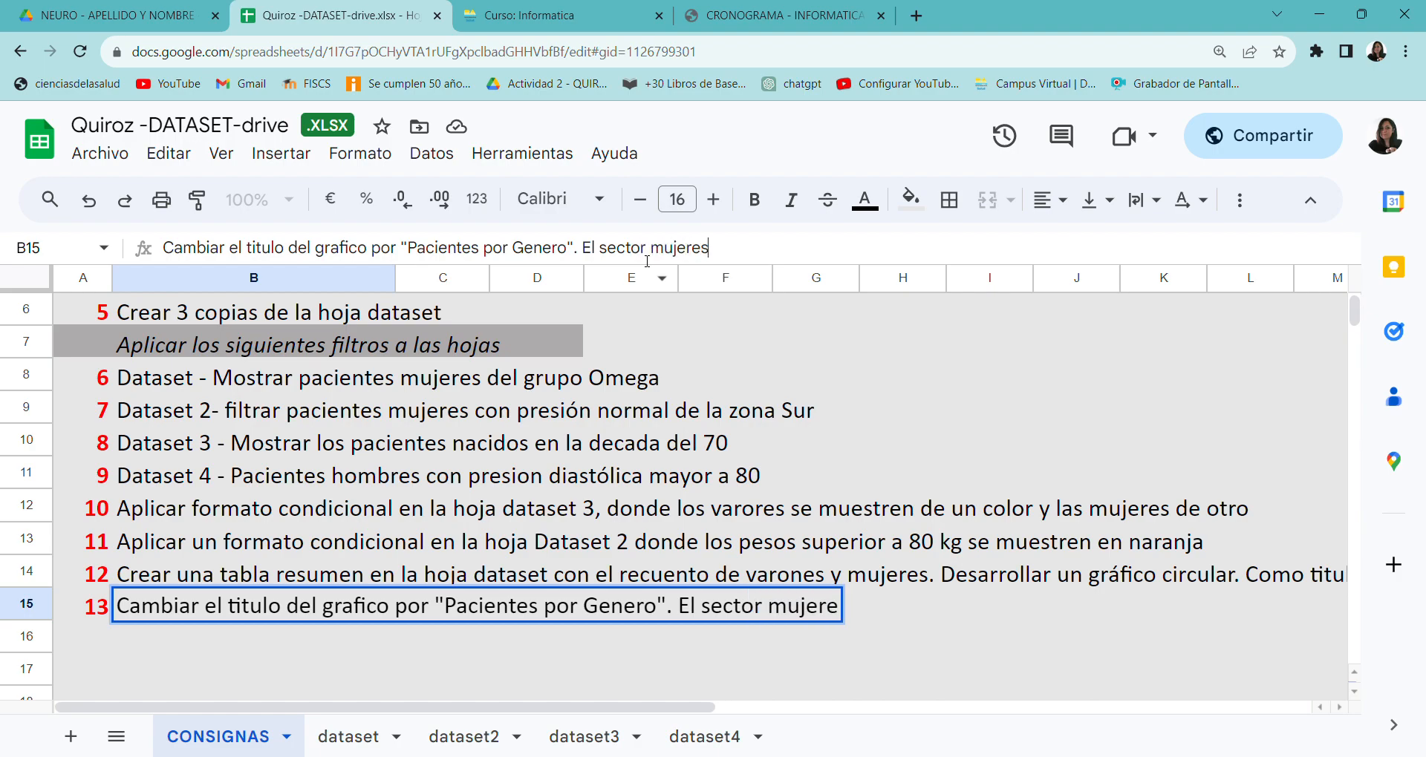
type("deberá er")
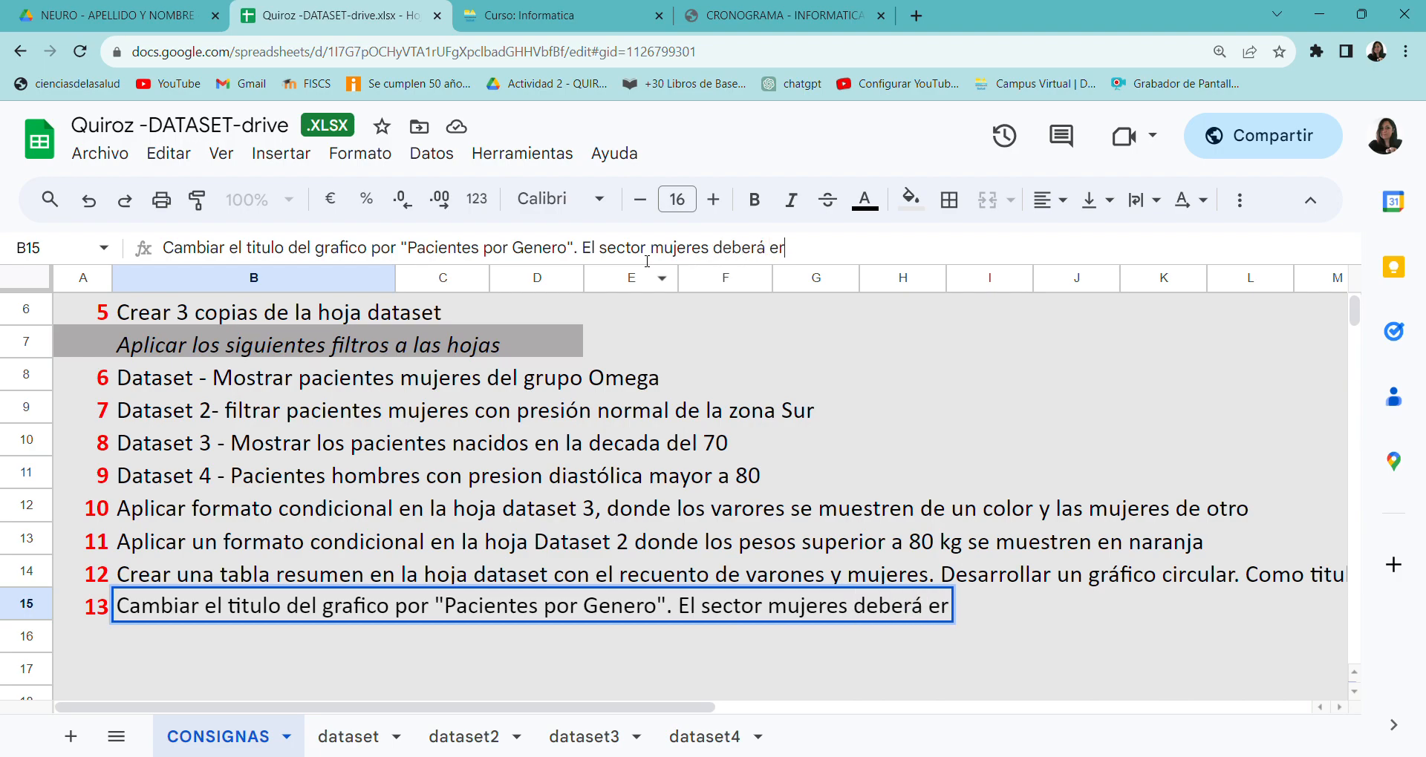
key("BackSpace")
key("BackSpace")
type("ser rosa ")
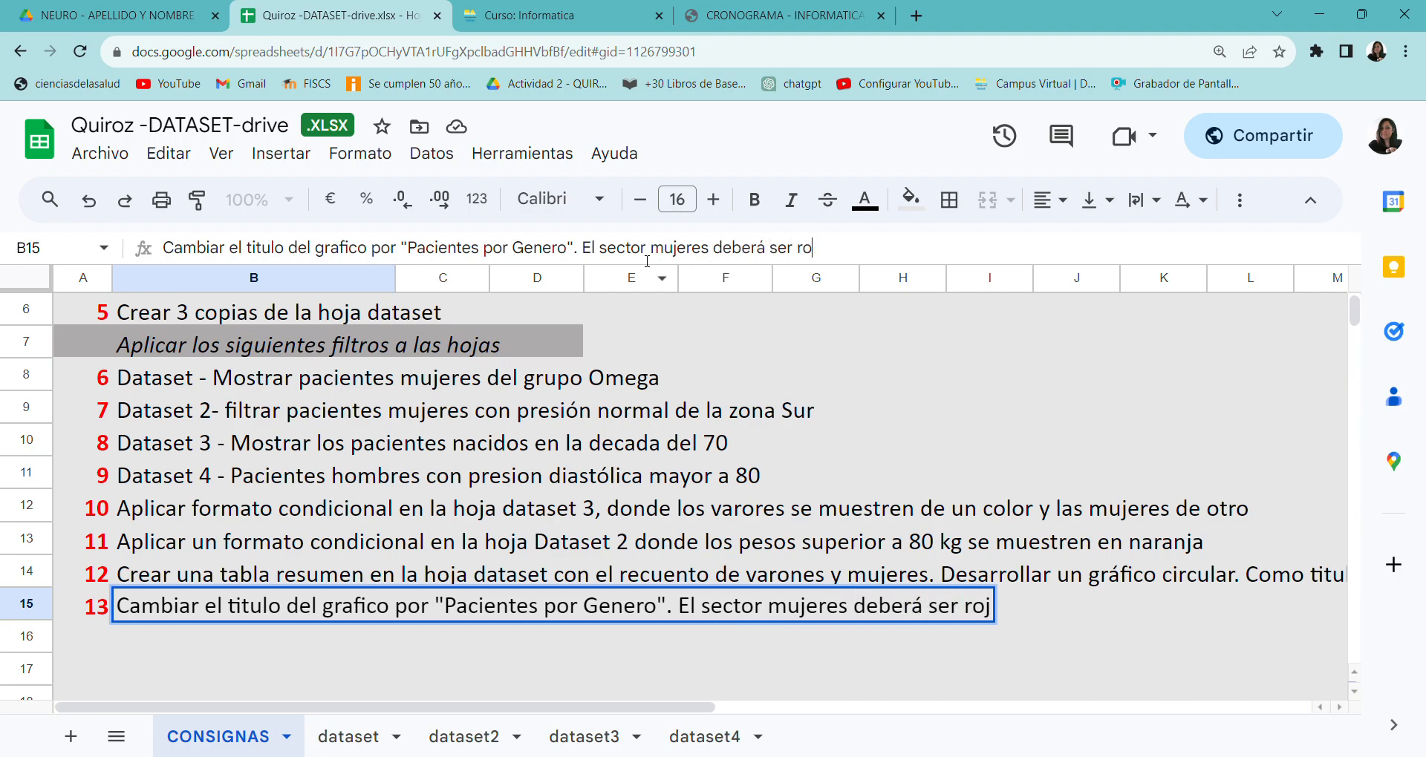
type("y la varones celeste")
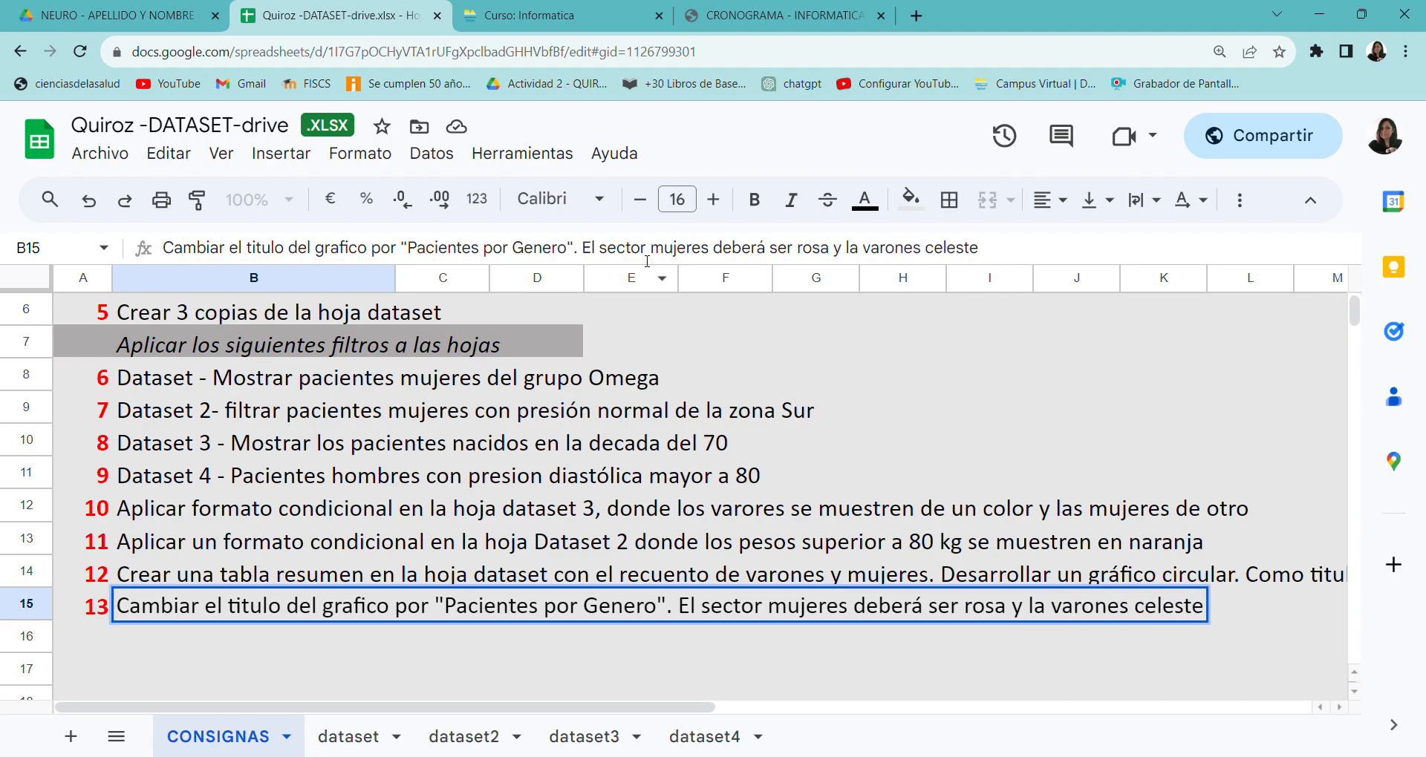
key("Return")
Step: Try to remove the added chart-title sentence from the end of task 12 in cell B14
left_click(153, 581)
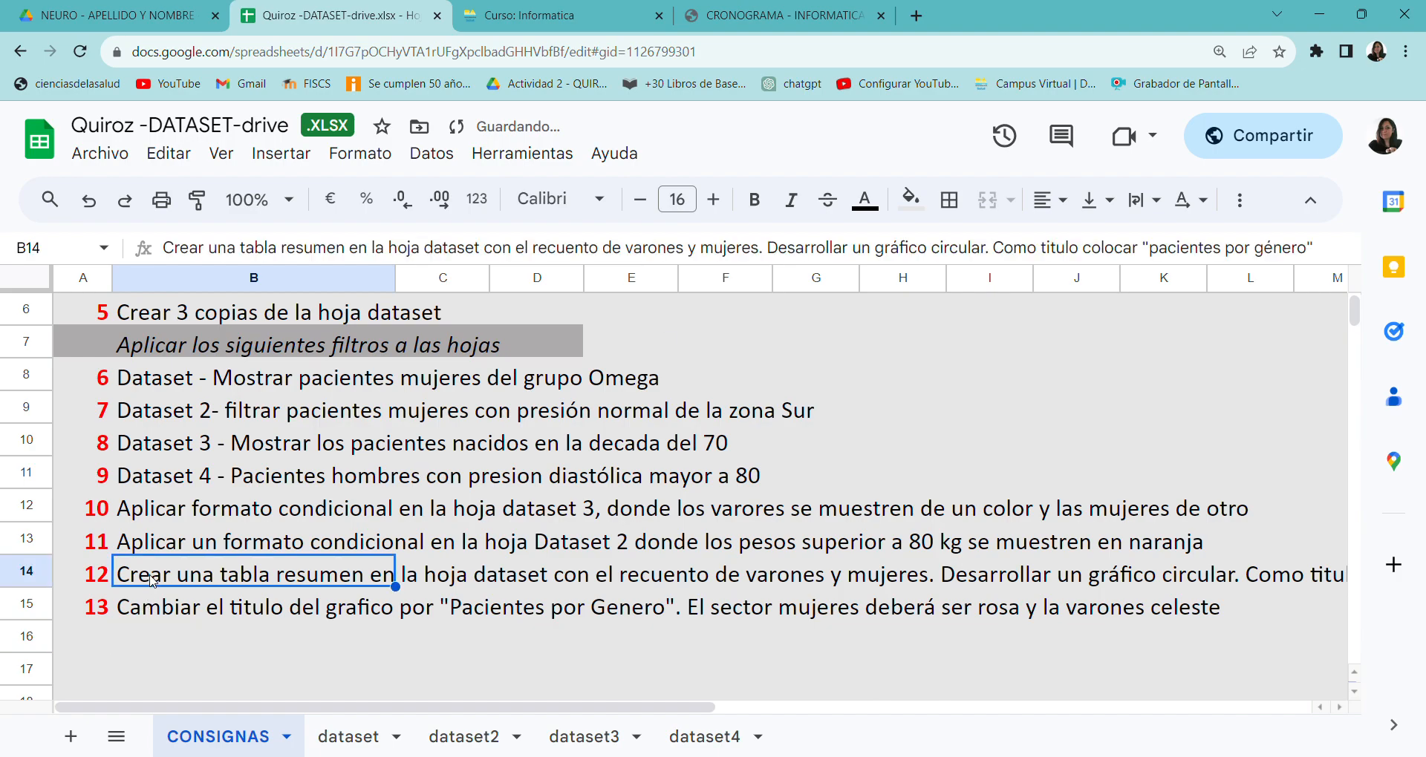
left_click_drag(1197, 247, 988, 247)
key("BackSpace")
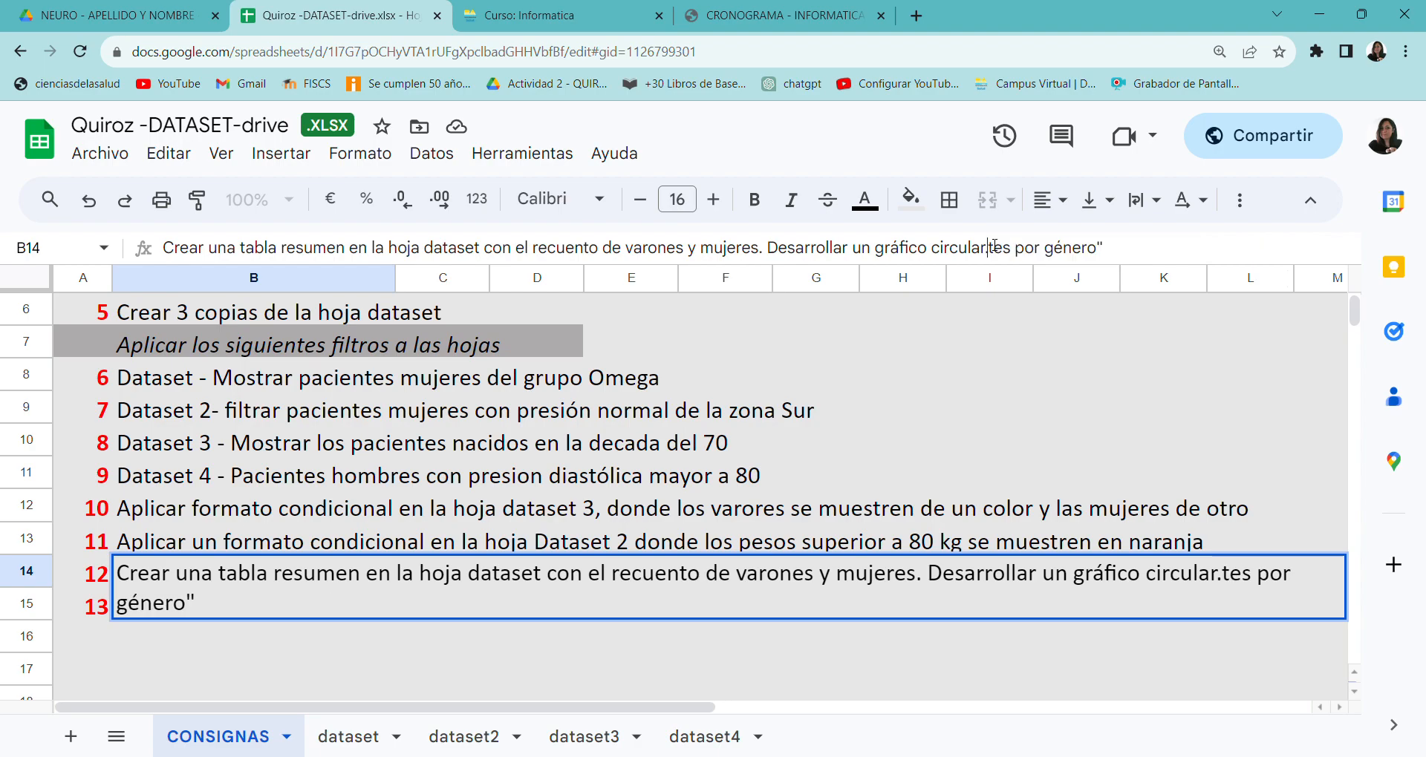
key("Return")
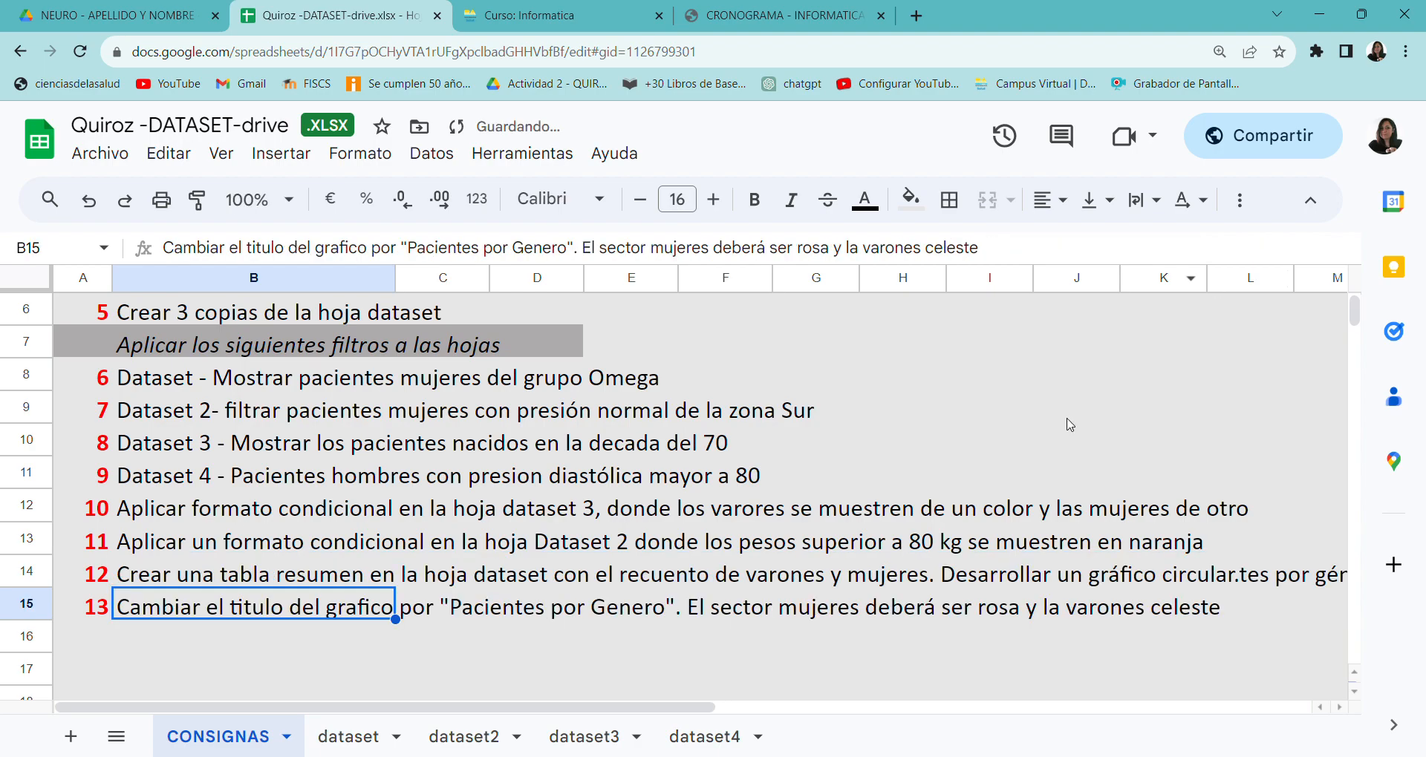
left_click(920, 501)
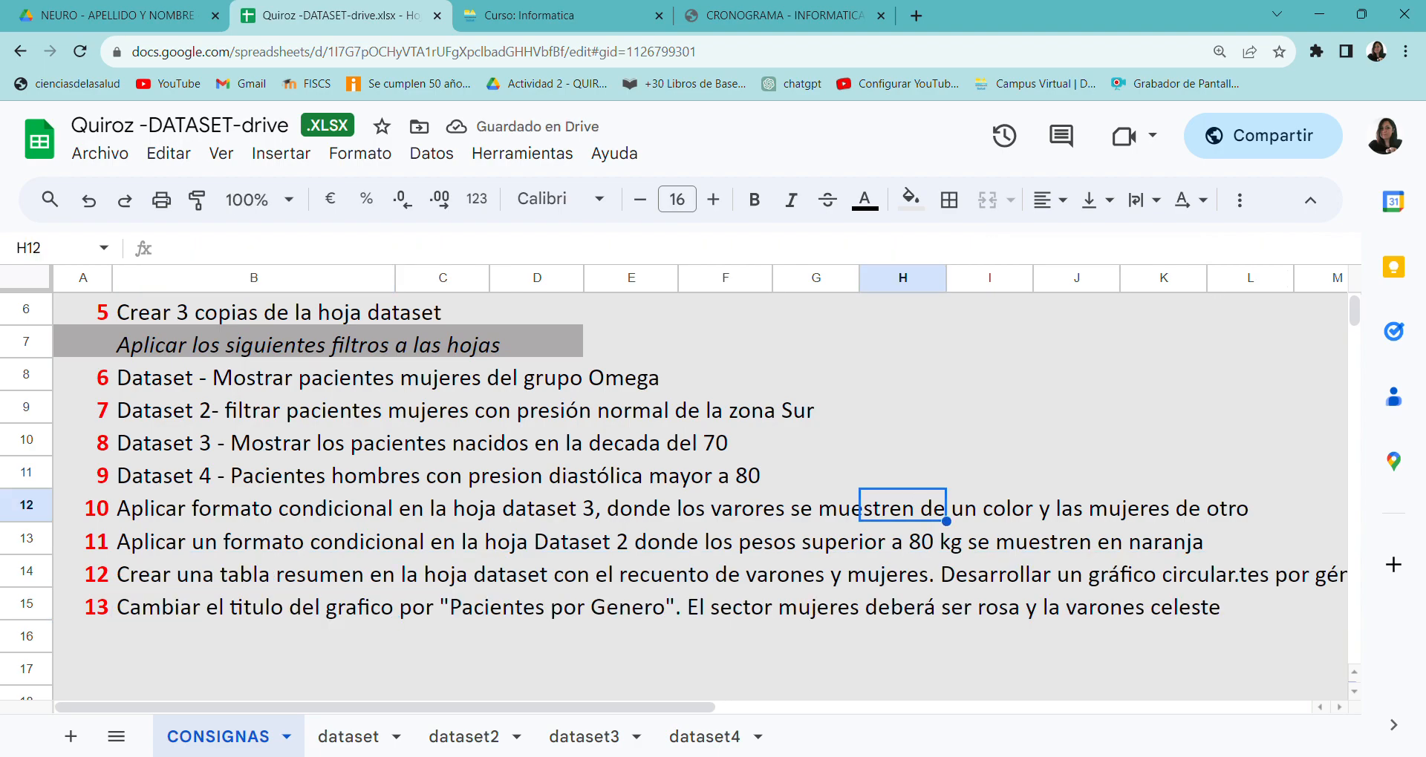
Step: On the dataset sheet, select the filtered GENERO values G6:G164 and insert a pie chart directly from them
left_click(343, 739)
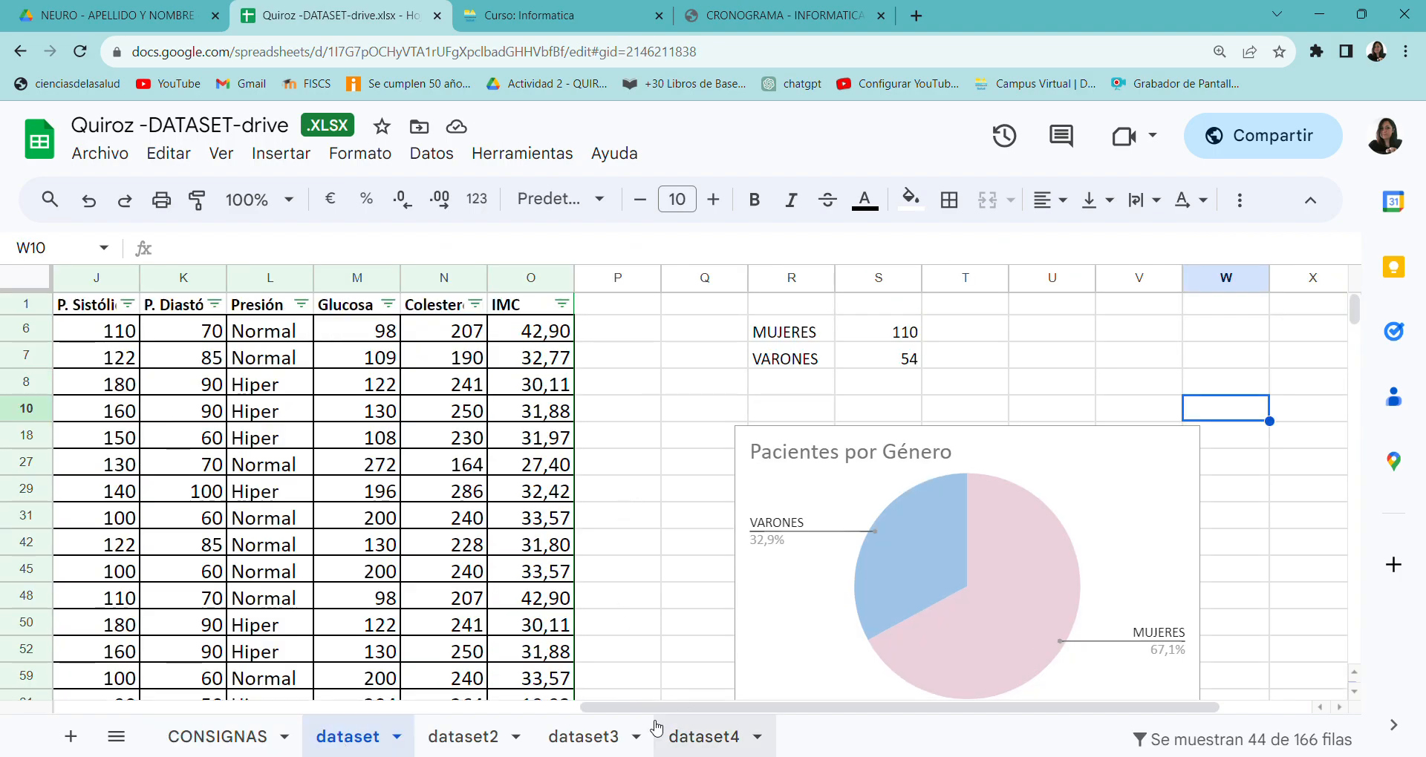
left_click_drag(643, 706, 435, 705)
left_click(282, 329)
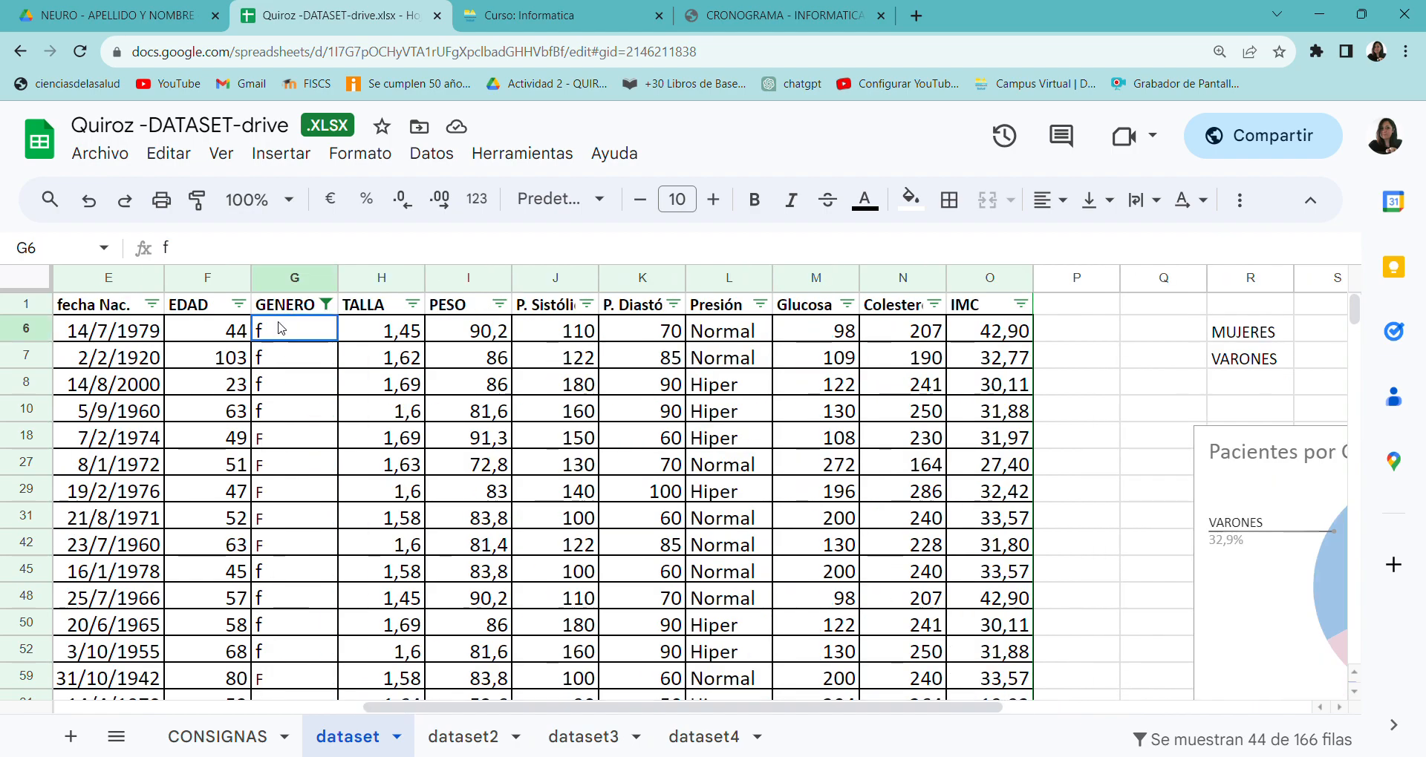
key("ctrl+shift+Down")
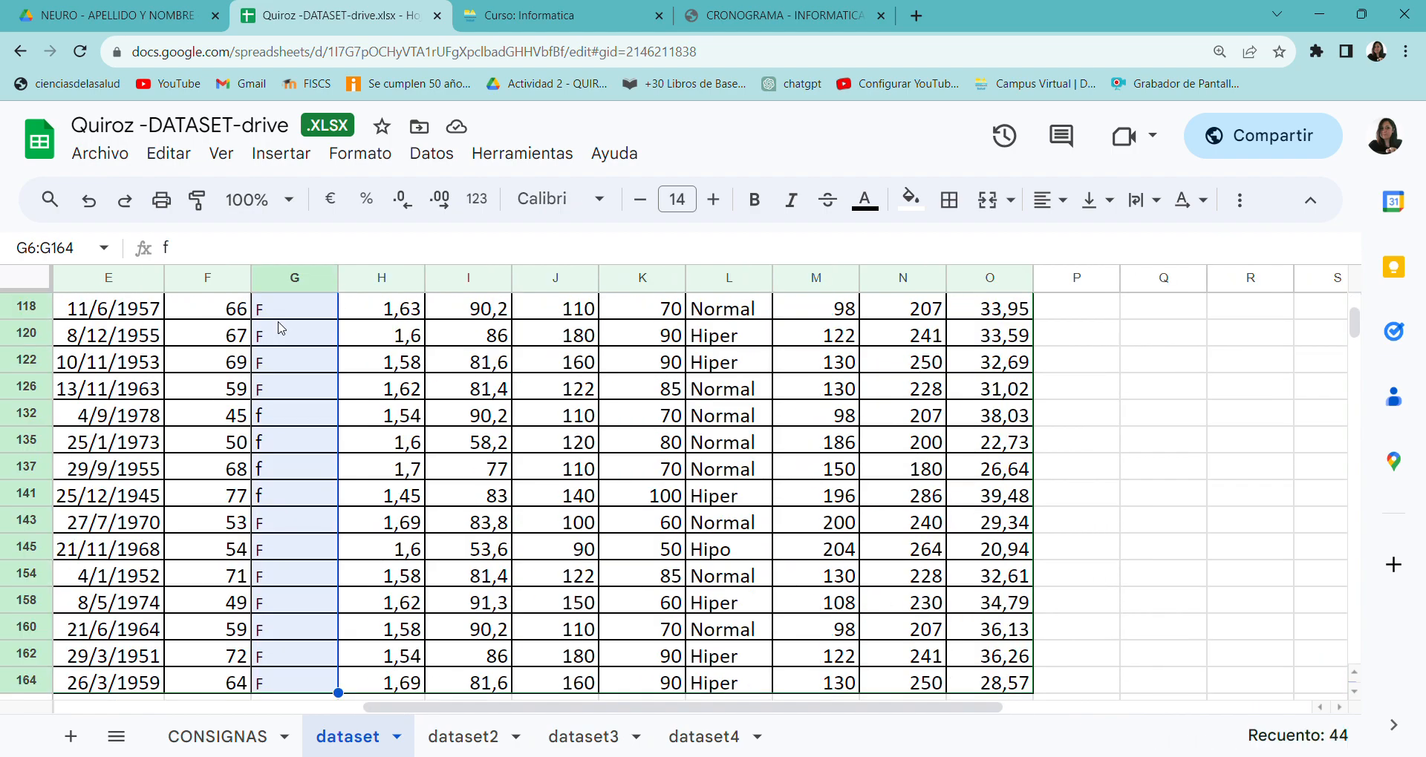
scroll(281, 328, "up", 10)
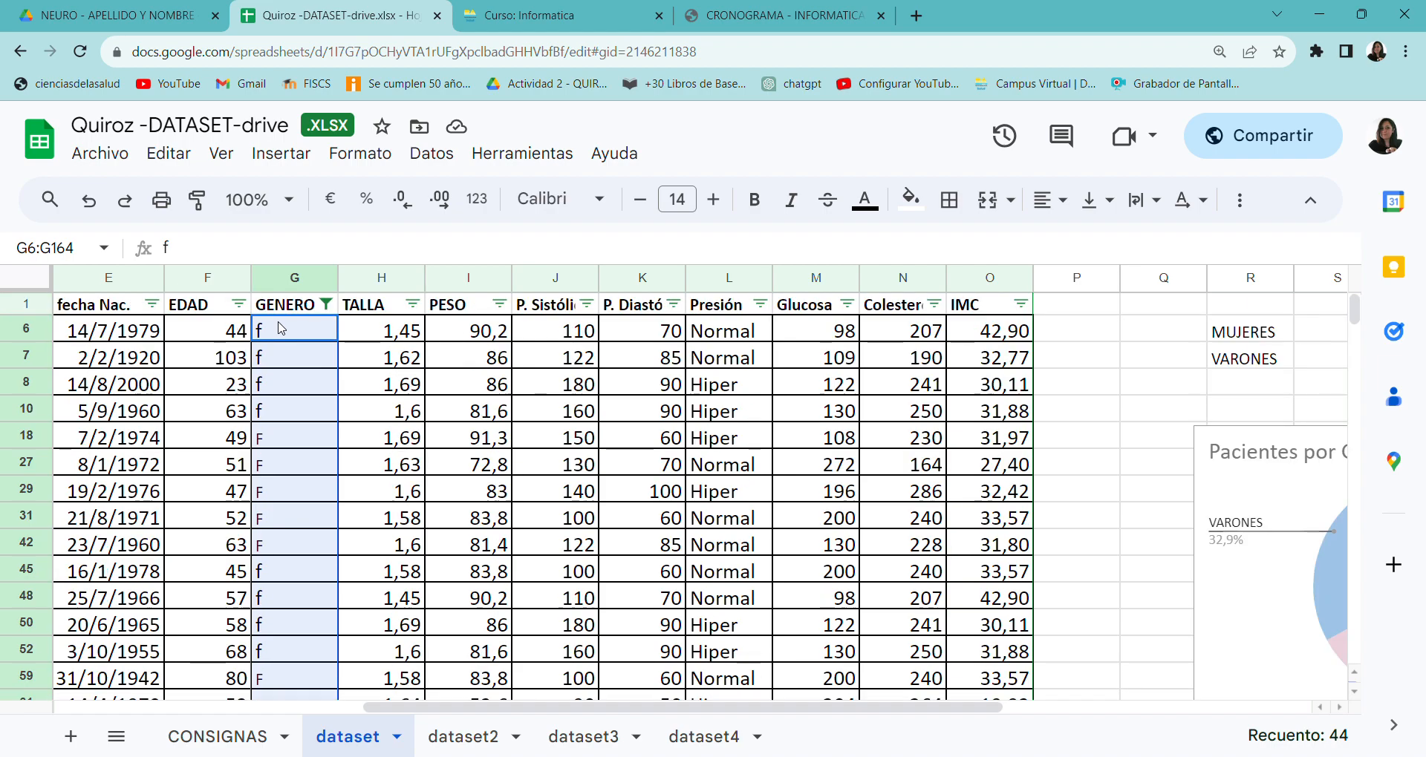
left_click(293, 156)
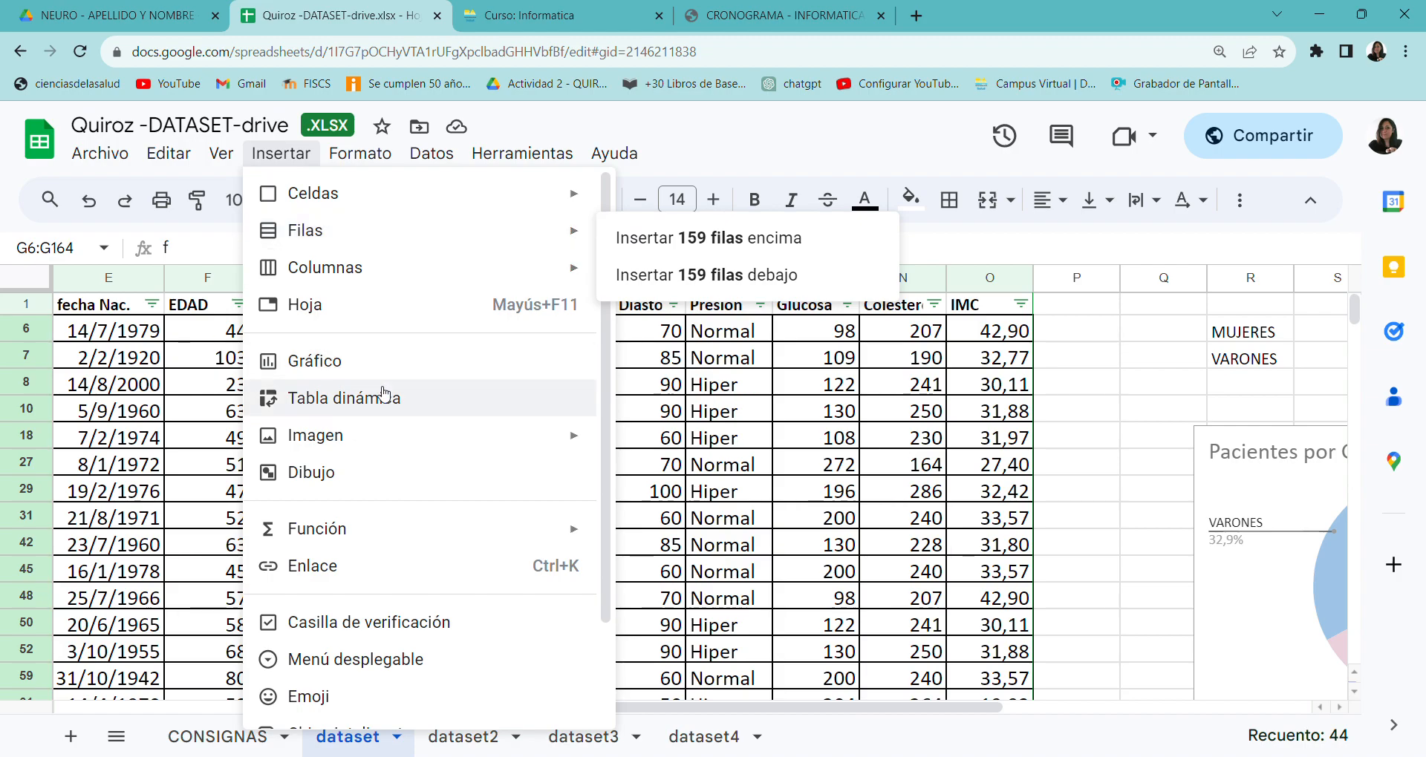
left_click(315, 361)
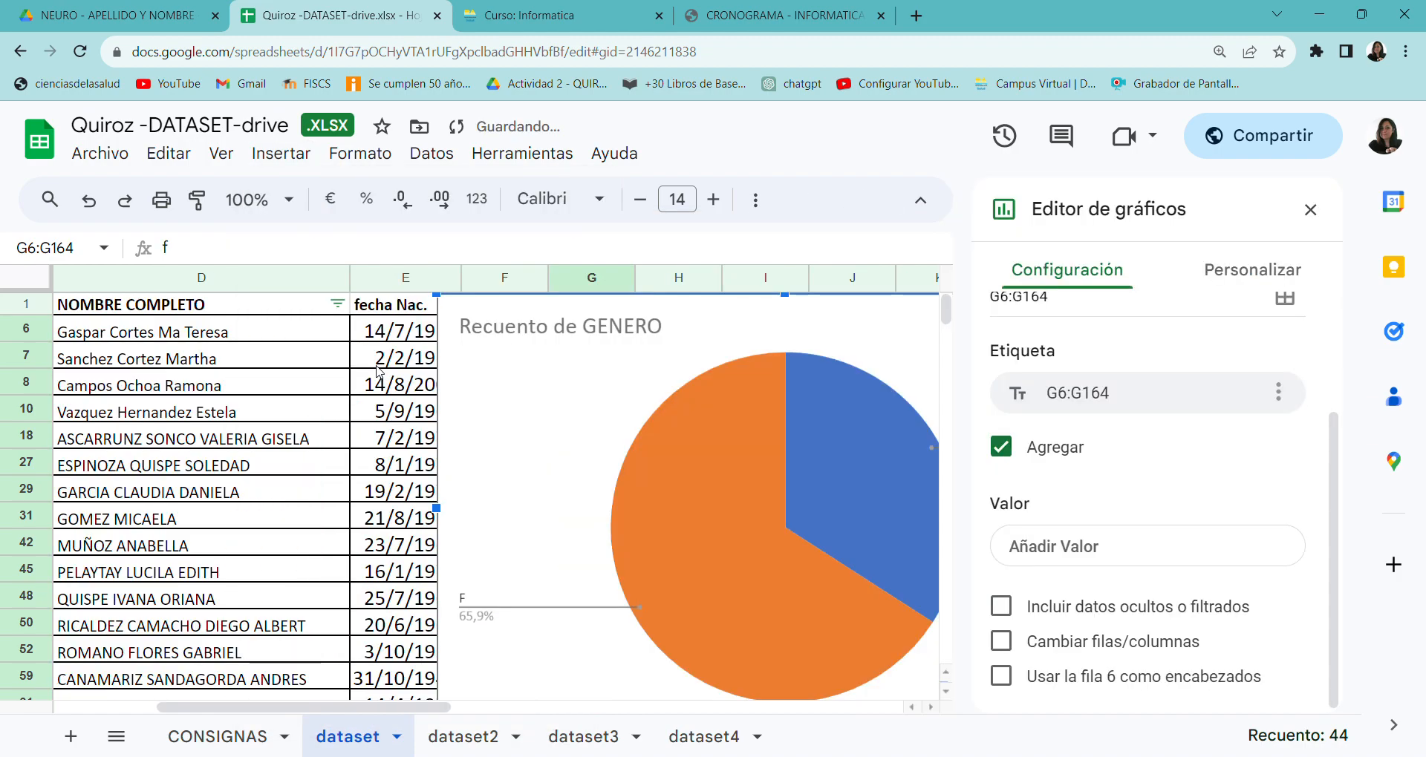
left_click_drag(783, 319, 570, 319)
left_click_drag(534, 266, 452, 219)
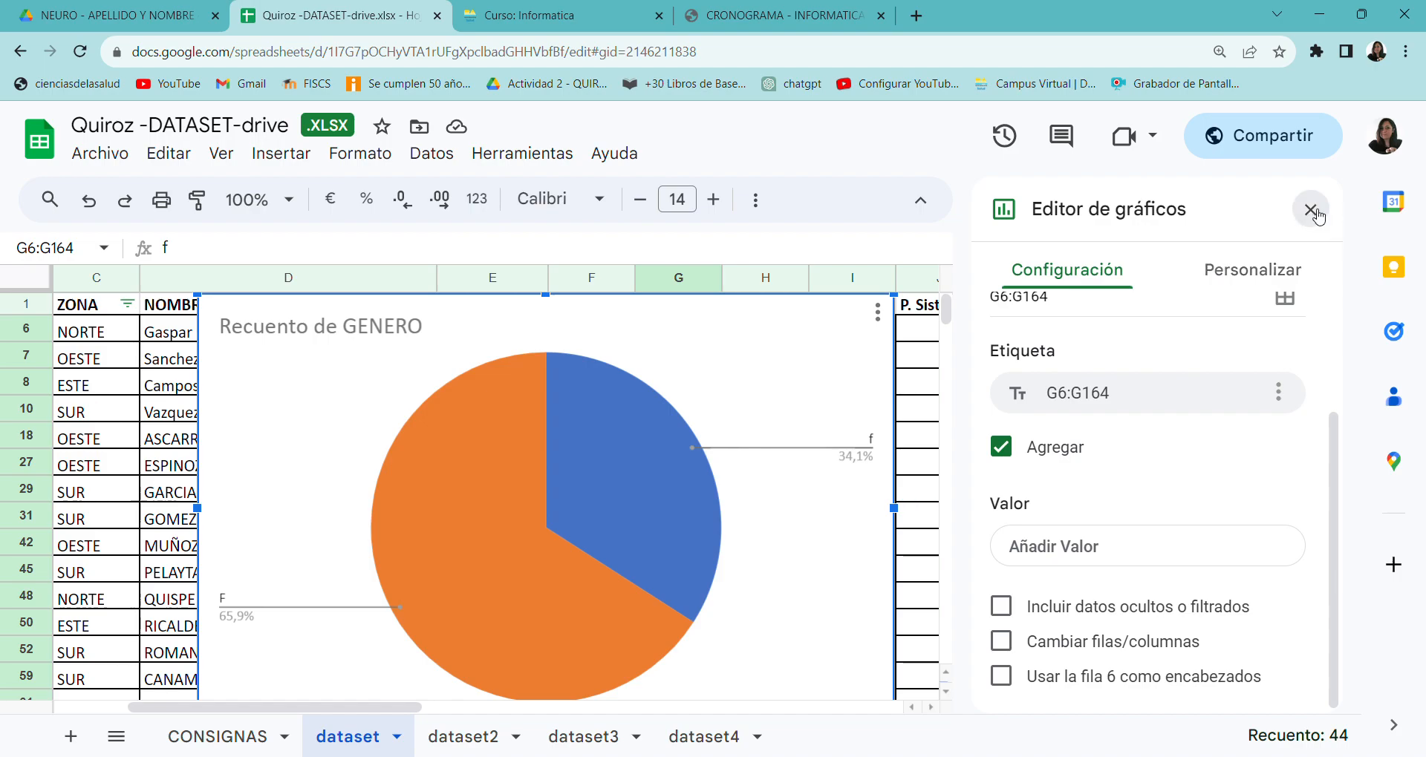
Step: Close the chart editor and delete the pie chart made directly from the GENERO column
left_click(1311, 211)
left_click(858, 362)
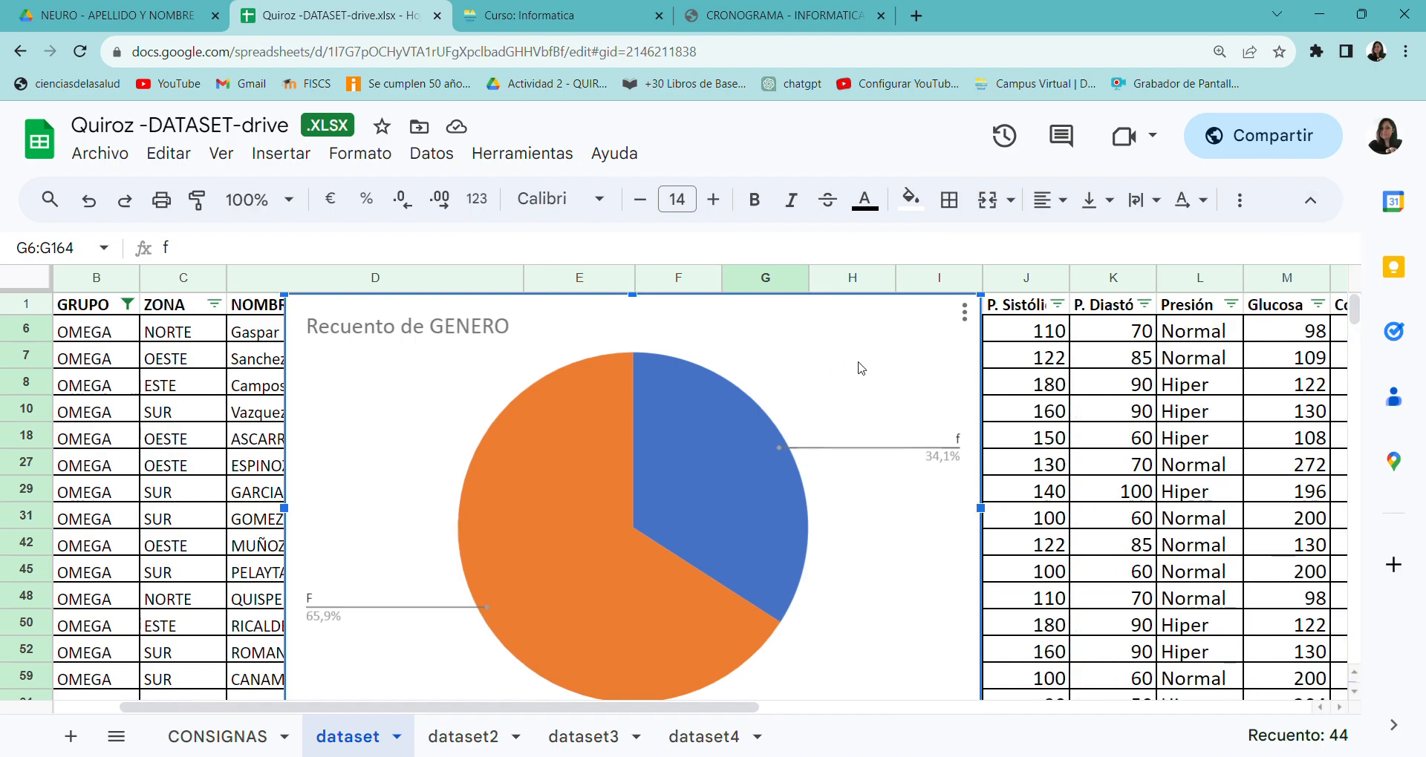
key("Delete")
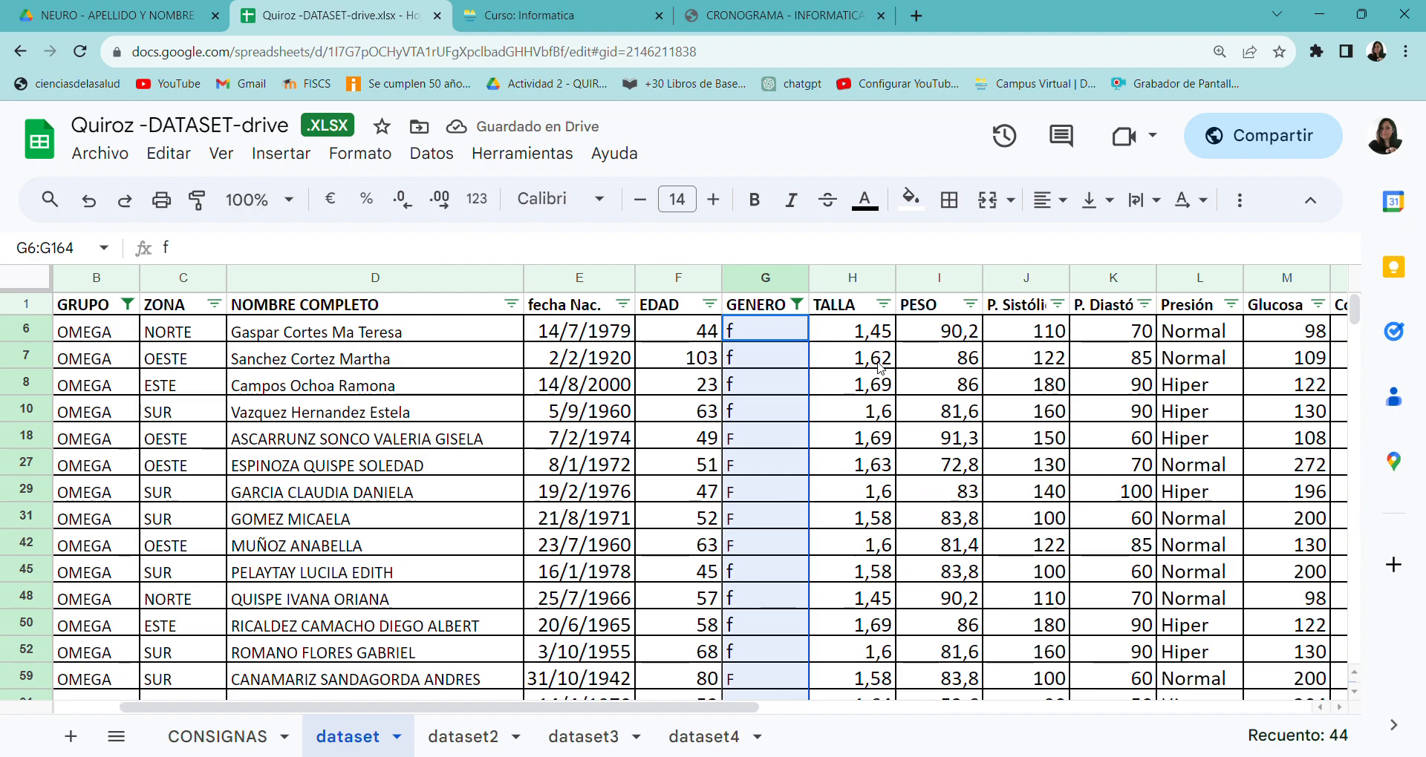
Step: Copy the GENERO values in G6:G164 and try to undo the last change
key("ctrl+c")
scroll(784, 698, "down", 1)
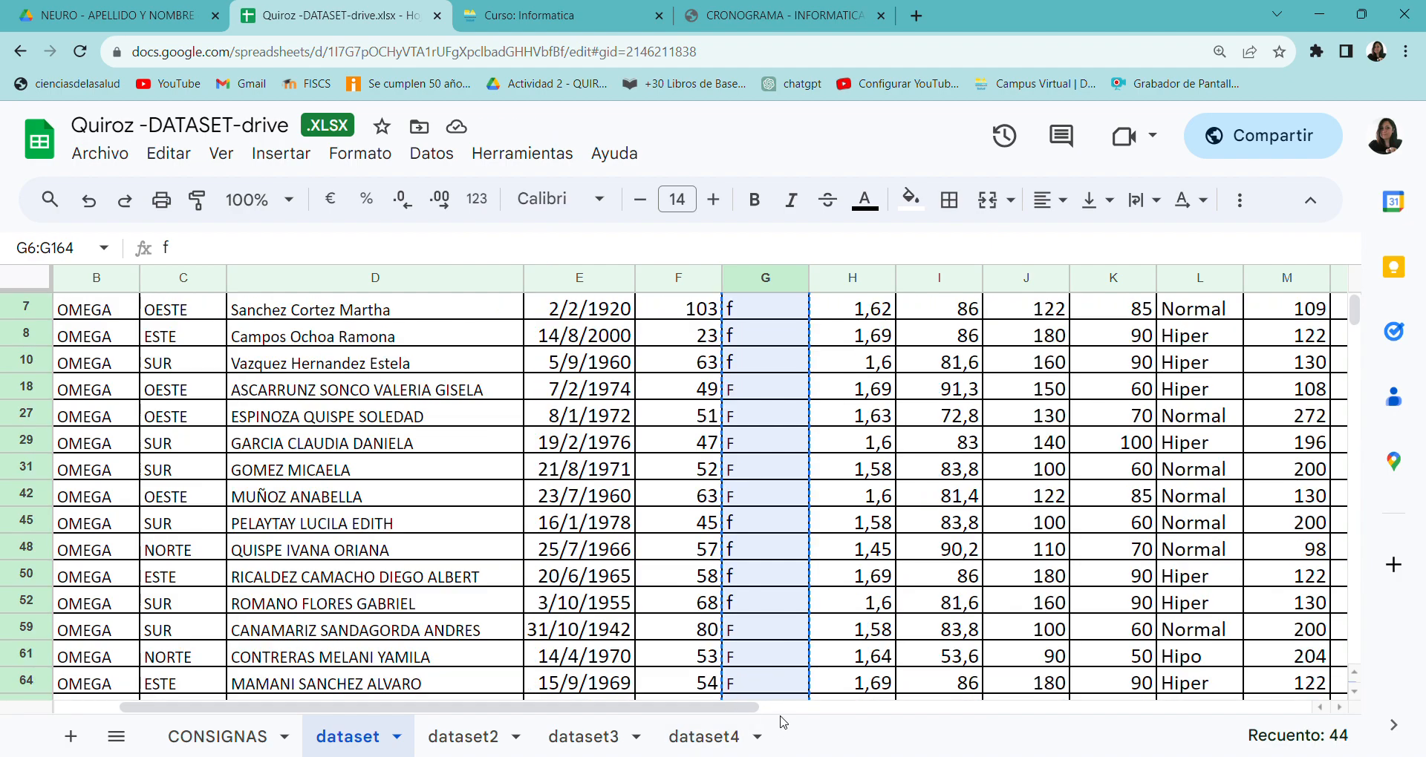
key("ctrl+z")
Step: Apply all borders to the gender summary table R6:S7 and move the pie chart slightly up and left to start at column Q
left_click_drag(715, 710, 1116, 713)
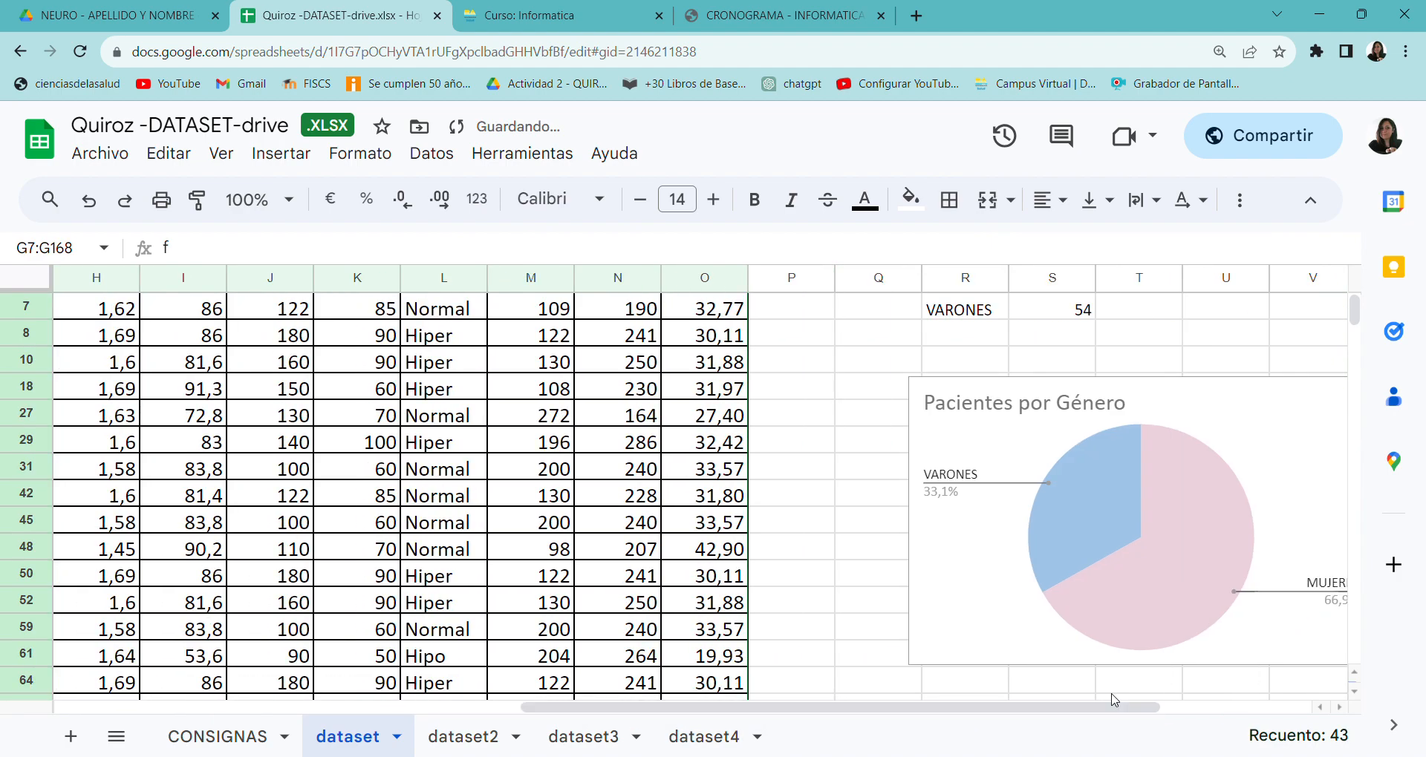
scroll(1114, 668, "up", 1)
left_click_drag(961, 330, 1047, 367)
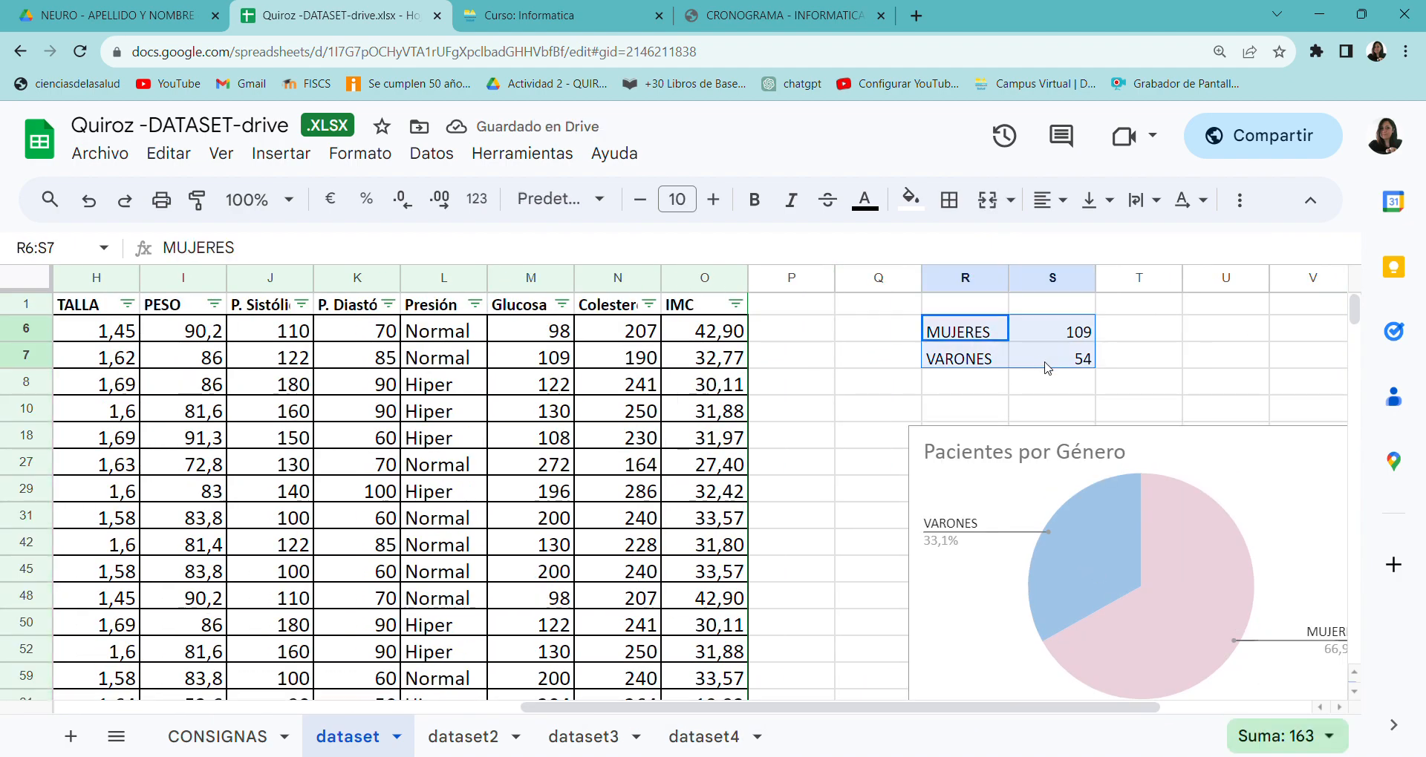
left_click(958, 205)
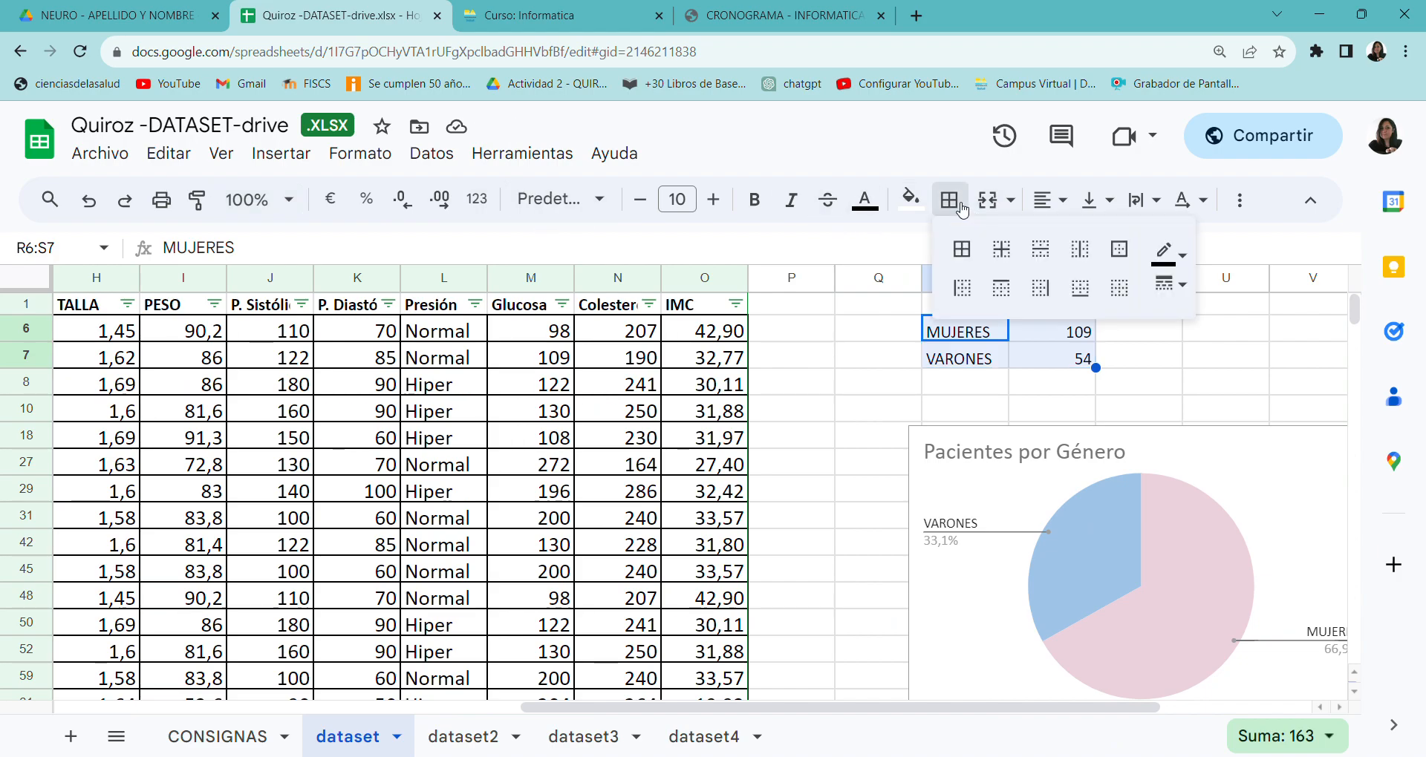
left_click(962, 250)
left_click(1179, 364)
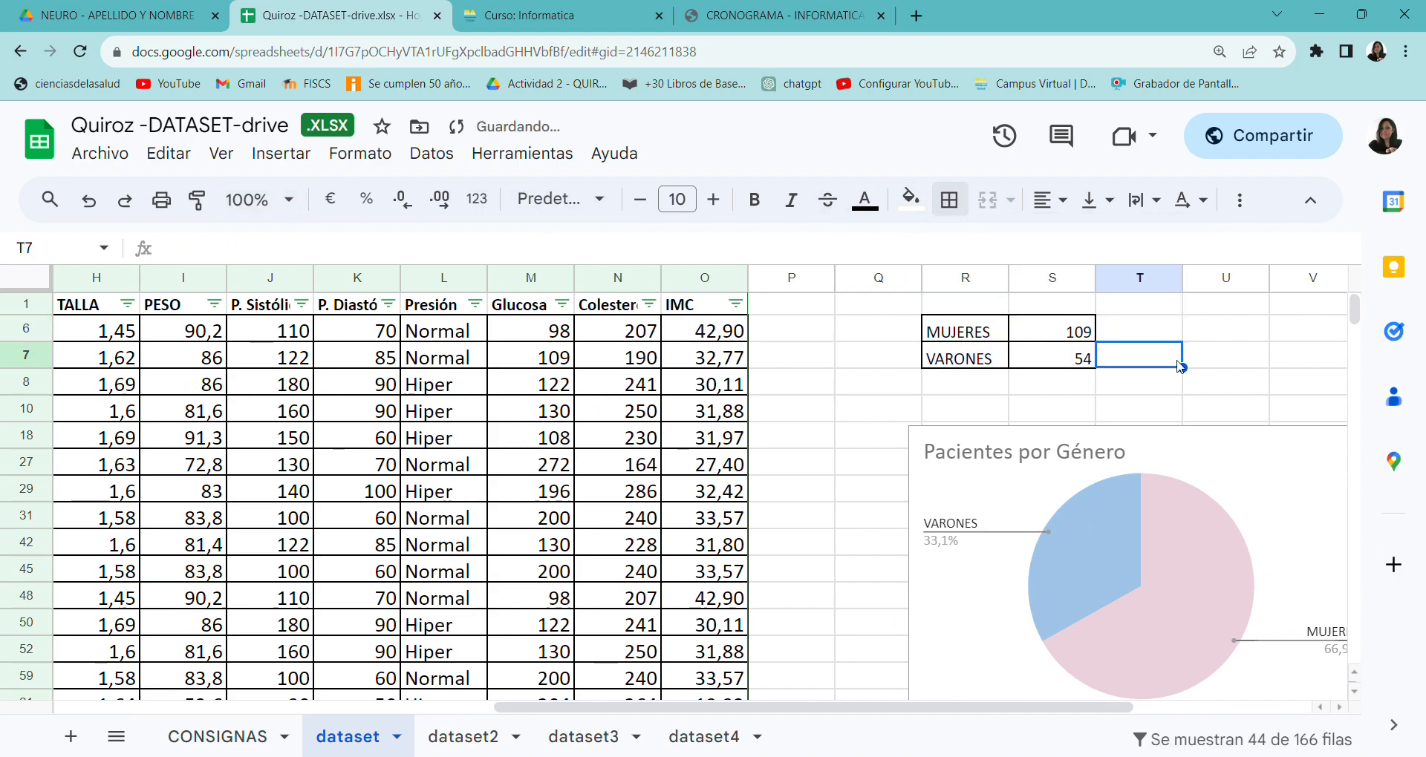
left_click_drag(1195, 469, 1158, 440)
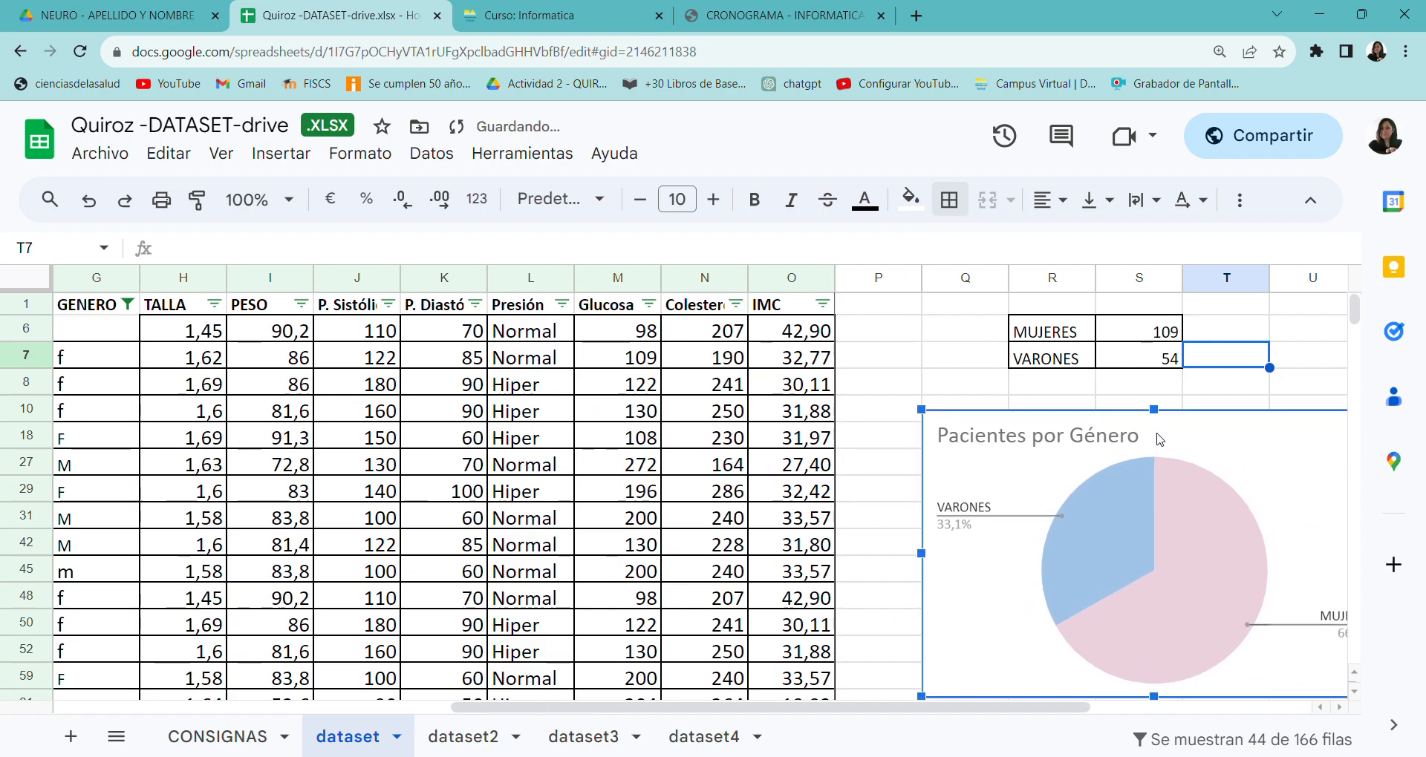